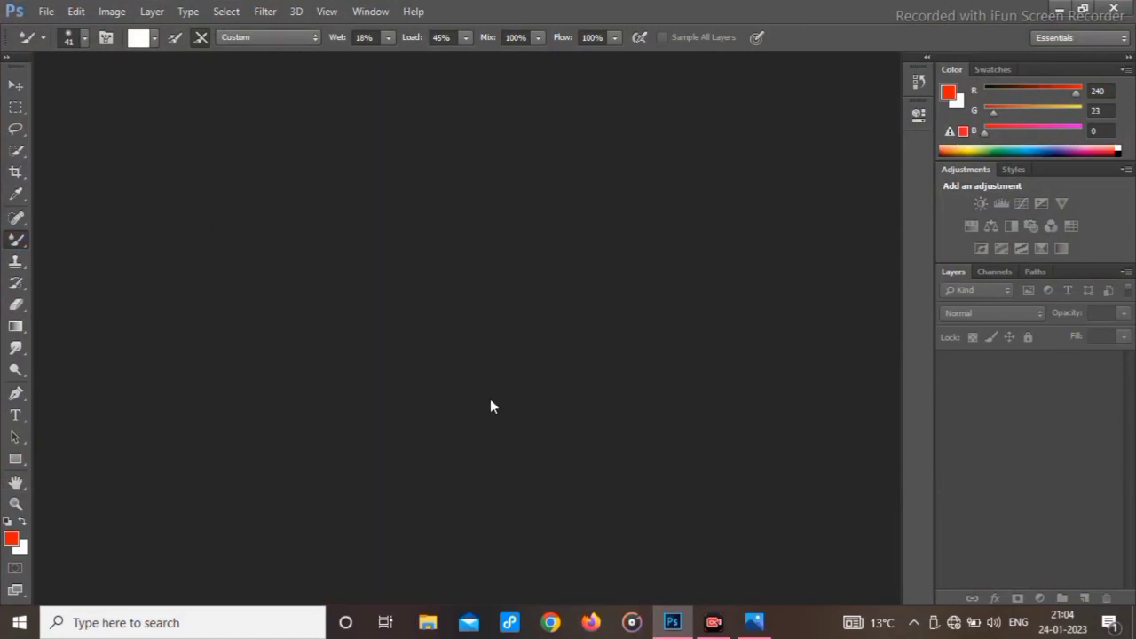
View IMG_0686.JPG in Photos, close it, and open the same photo in Photoshop from another subfolder of YAROO
{"action": "left_click", "coordinate": [753, 621]}
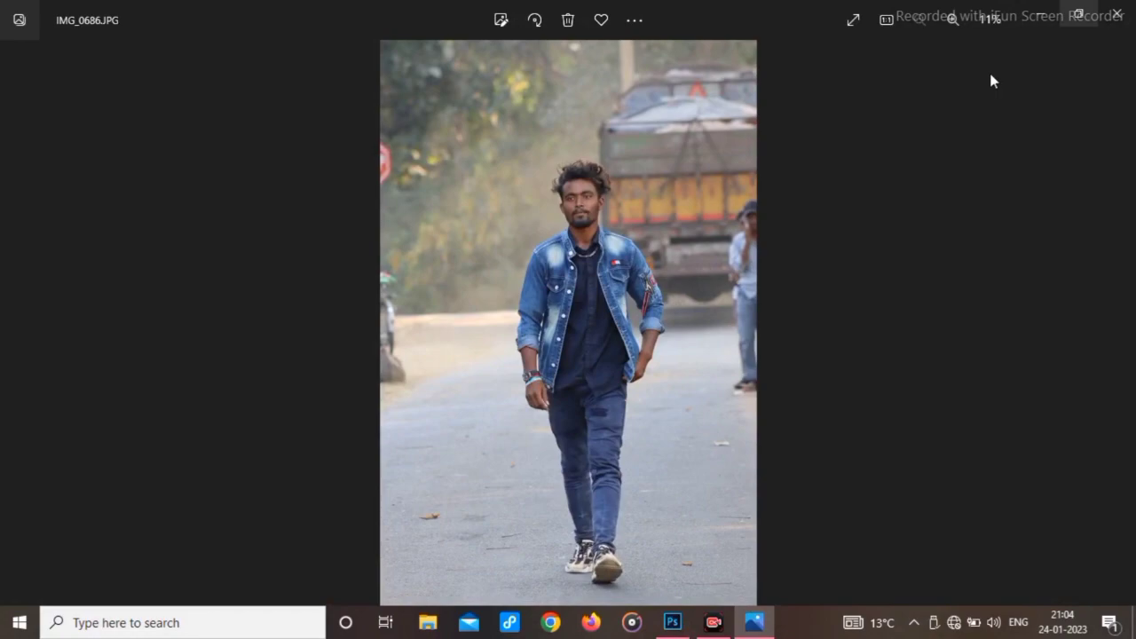
{"action": "left_click", "coordinate": [1117, 15]}
{"action": "double_click", "coordinate": [370, 290]}
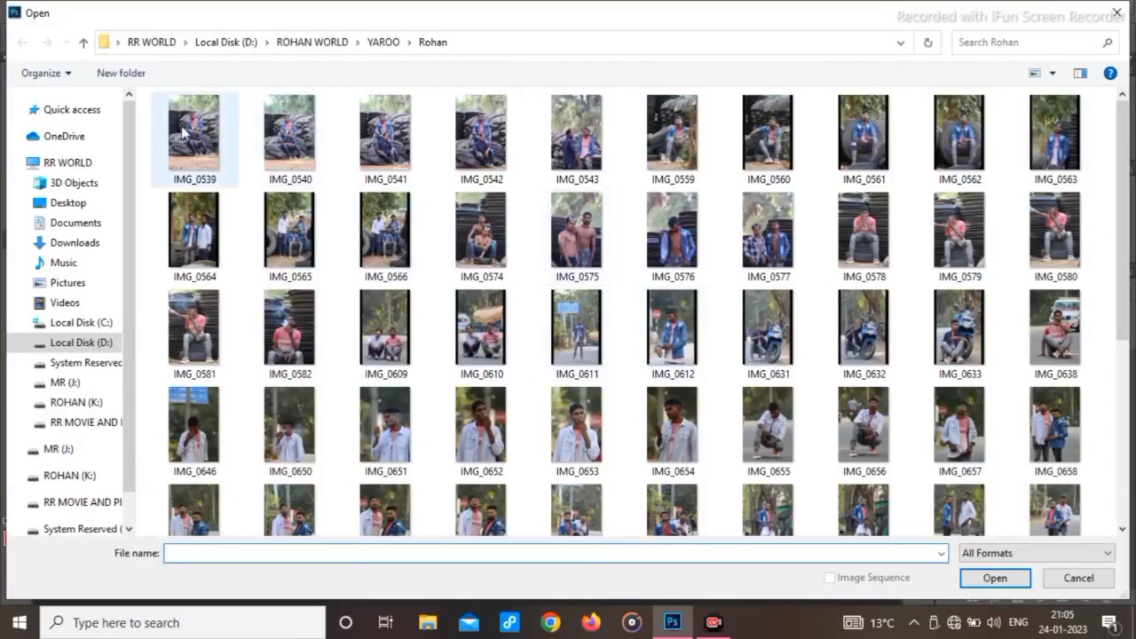
{"action": "left_click", "coordinate": [85, 42]}
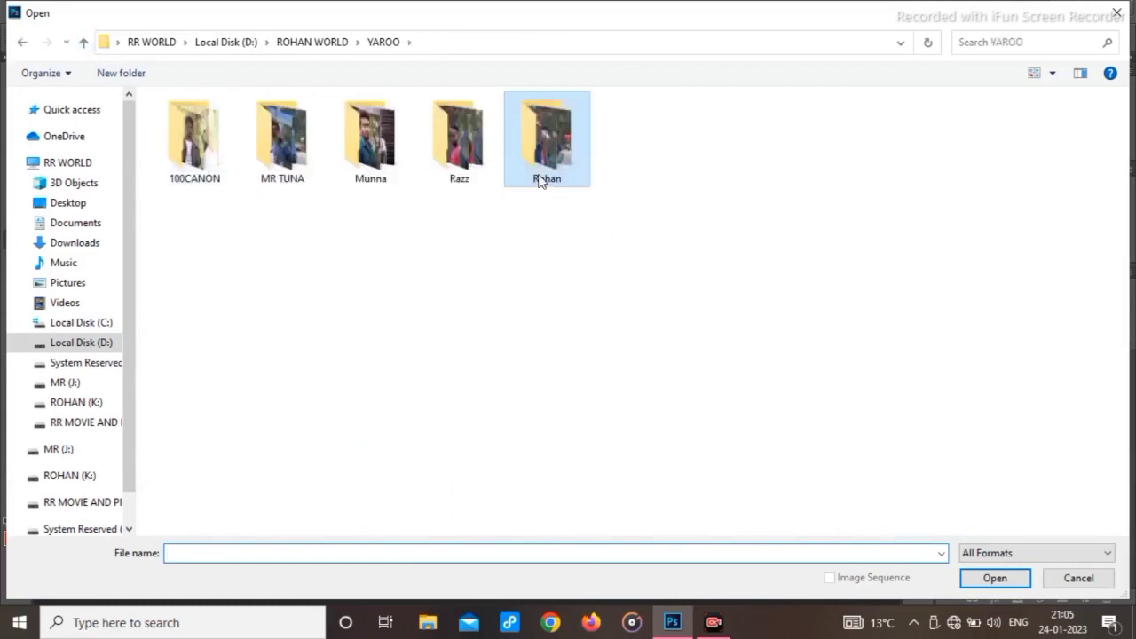
{"action": "double_click", "coordinate": [347, 151]}
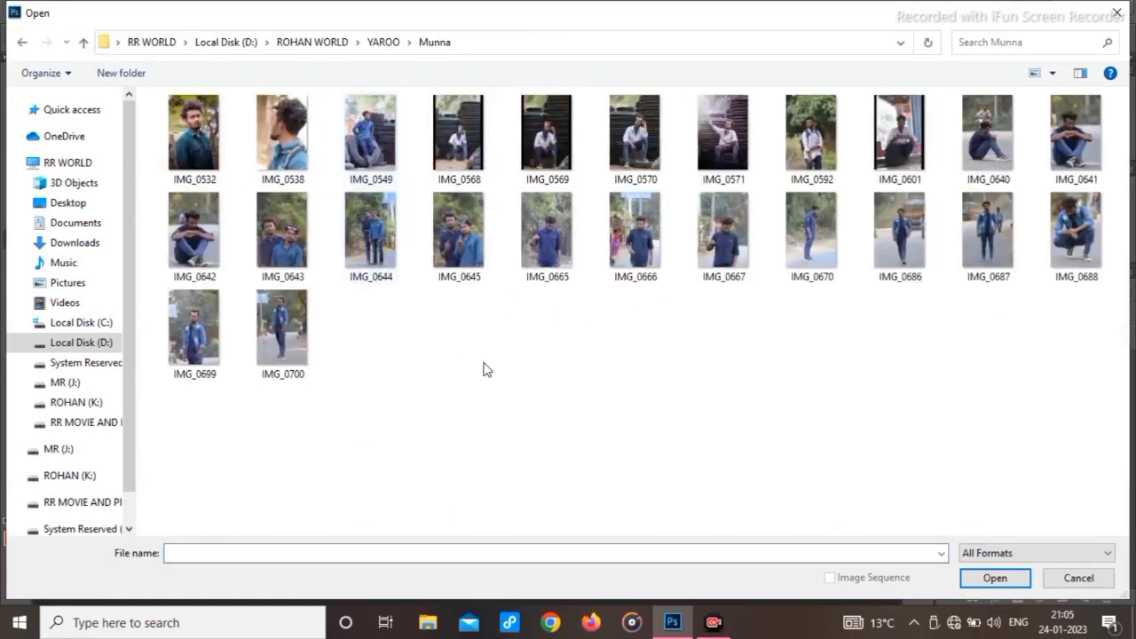
{"action": "double_click", "coordinate": [907, 236]}
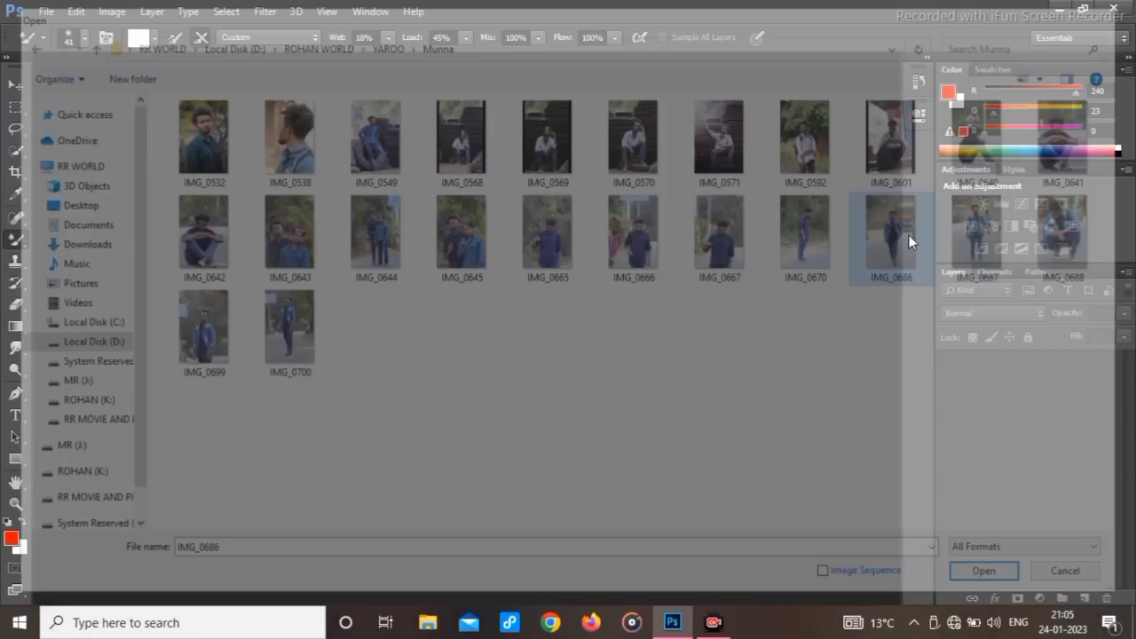
{"action": "left_click_drag", "start_coordinate": [134, 71], "coordinate": [365, 65]}
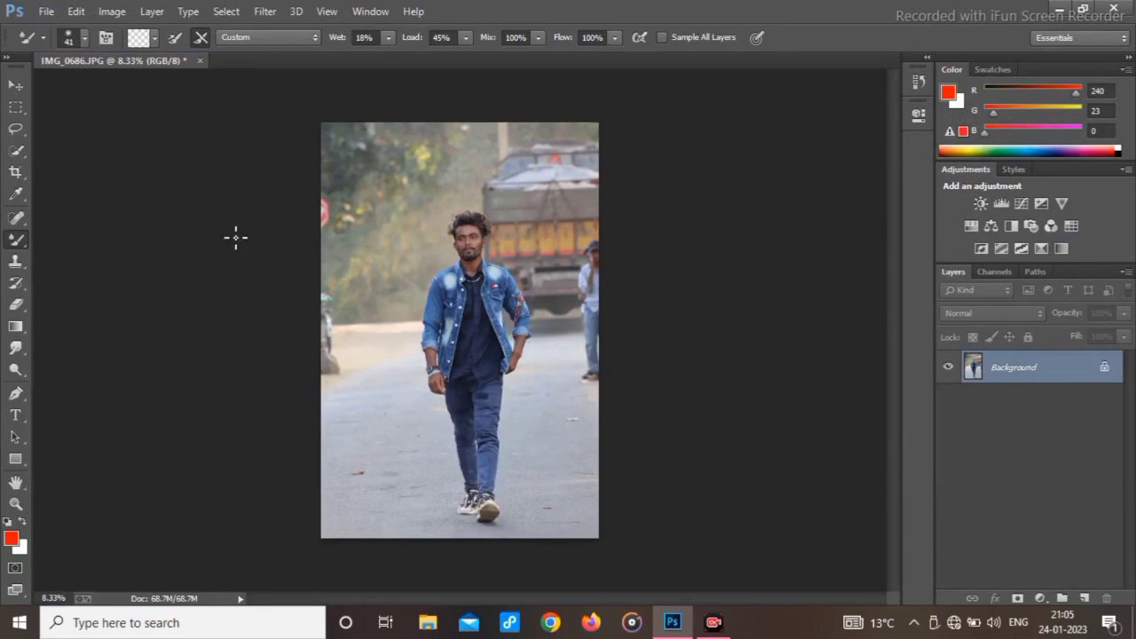
Duplicate the Background layer of the portrait
{"action": "scroll", "coordinate": [398, 248], "scroll_direction": "up", "scroll_amount": 6}
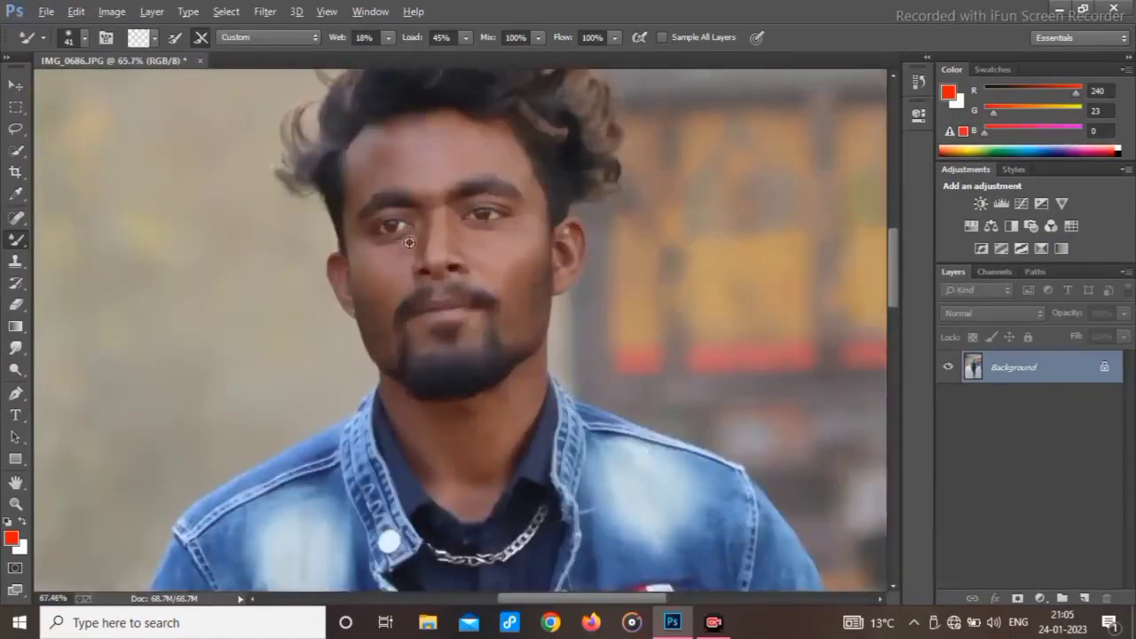
{"action": "scroll", "coordinate": [398, 248], "scroll_direction": "up", "scroll_amount": 2}
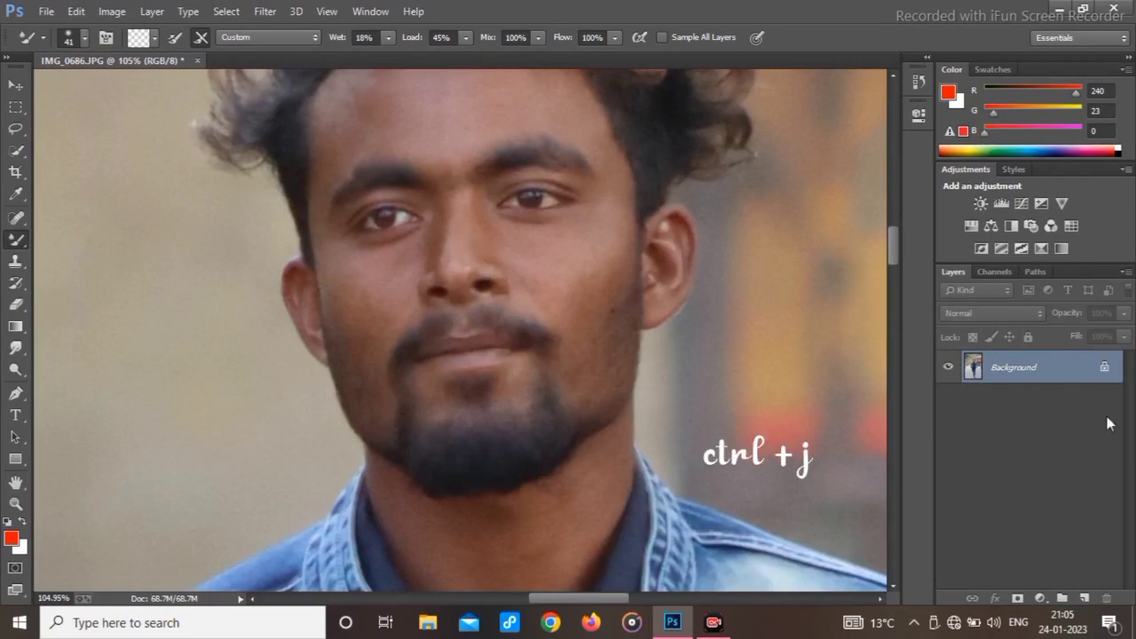
{"action": "key", "text": "ctrl+j"}
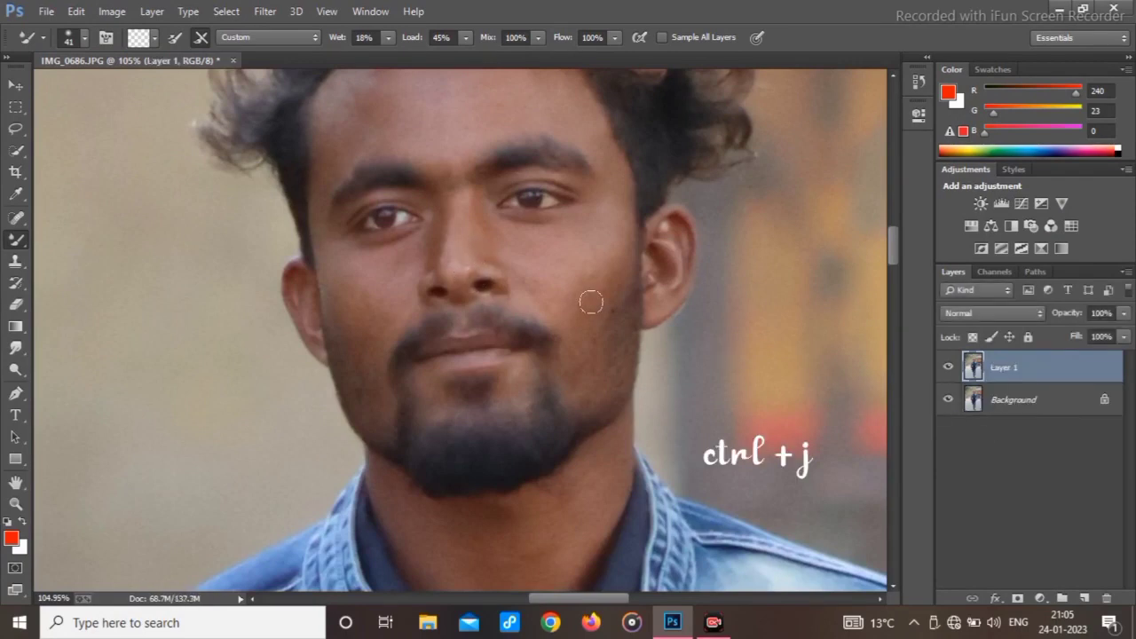
Remove the blemishes on the man's face with the Content-Aware Spot Healing Brush at size 29
{"action": "scroll", "coordinate": [458, 231], "scroll_direction": "up", "scroll_amount": 2}
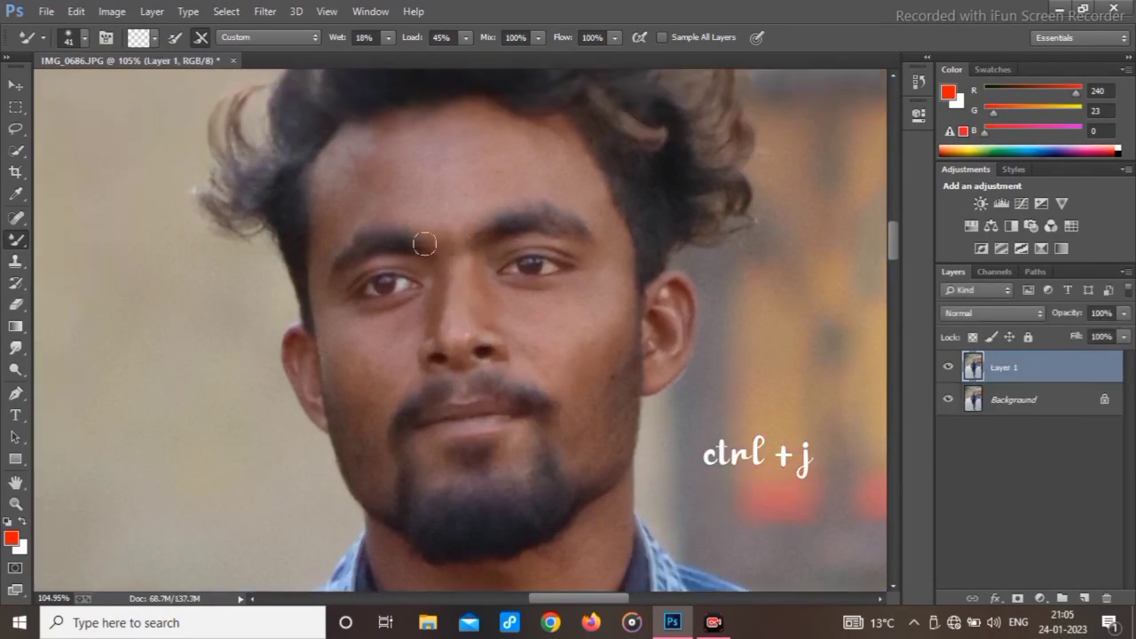
{"action": "left_click", "coordinate": [16, 218]}
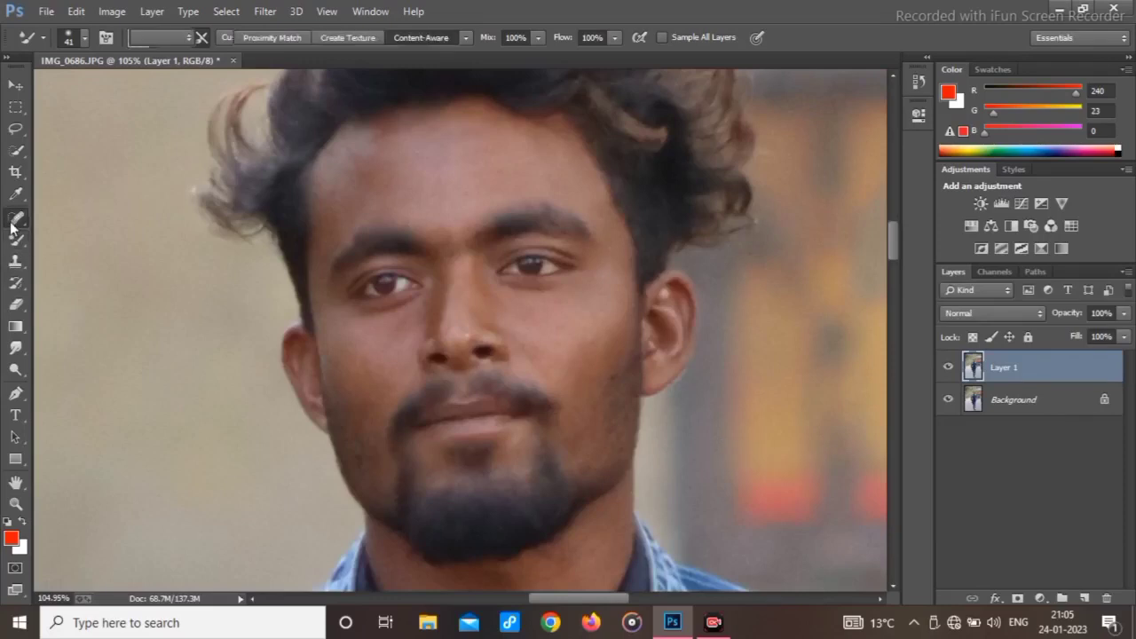
{"action": "left_click", "coordinate": [601, 372]}
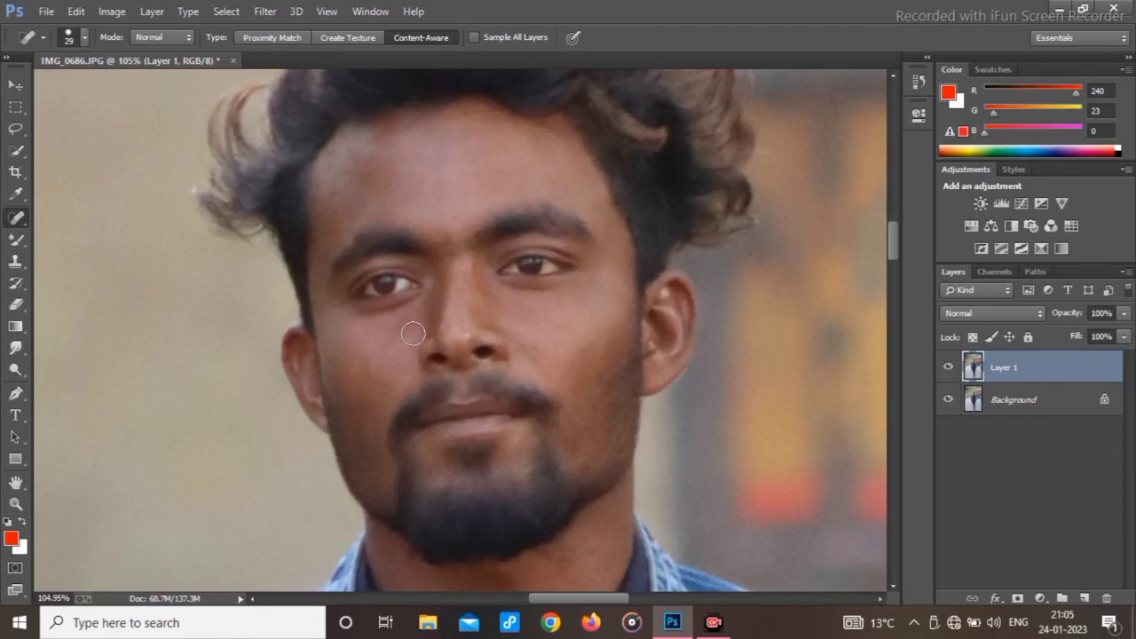
{"action": "scroll", "coordinate": [432, 311], "scroll_direction": "down", "scroll_amount": 2}
{"action": "scroll", "coordinate": [507, 246], "scroll_direction": "up", "scroll_amount": 4}
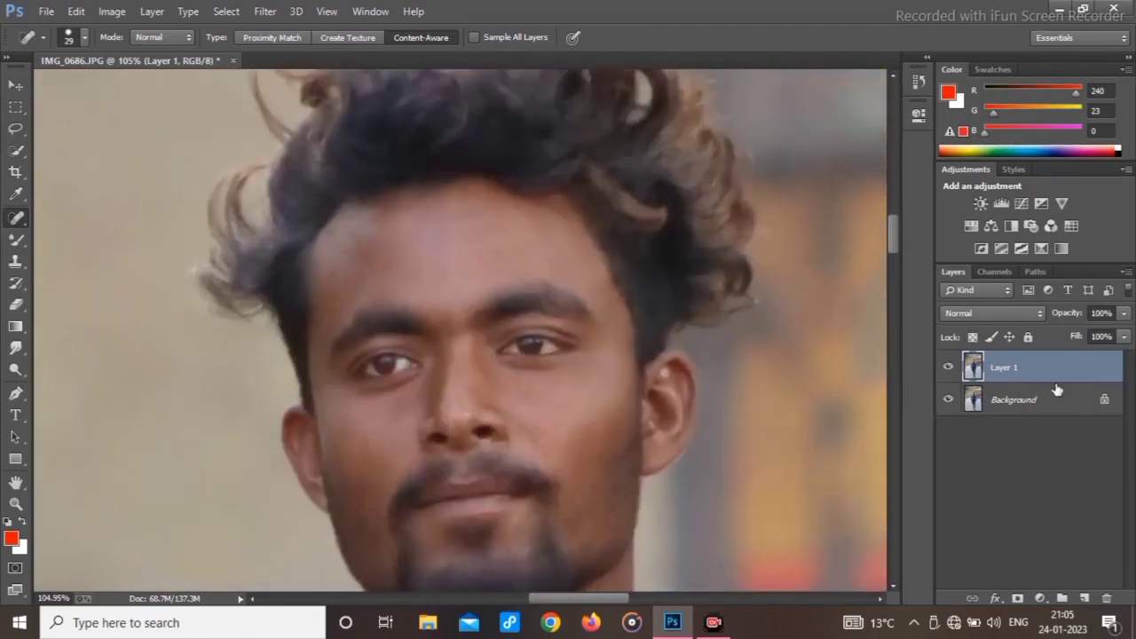
Flatten the healed image and duplicate the resulting Background layer
{"action": "right_click", "coordinate": [1050, 388]}
{"action": "left_click", "coordinate": [980, 519]}
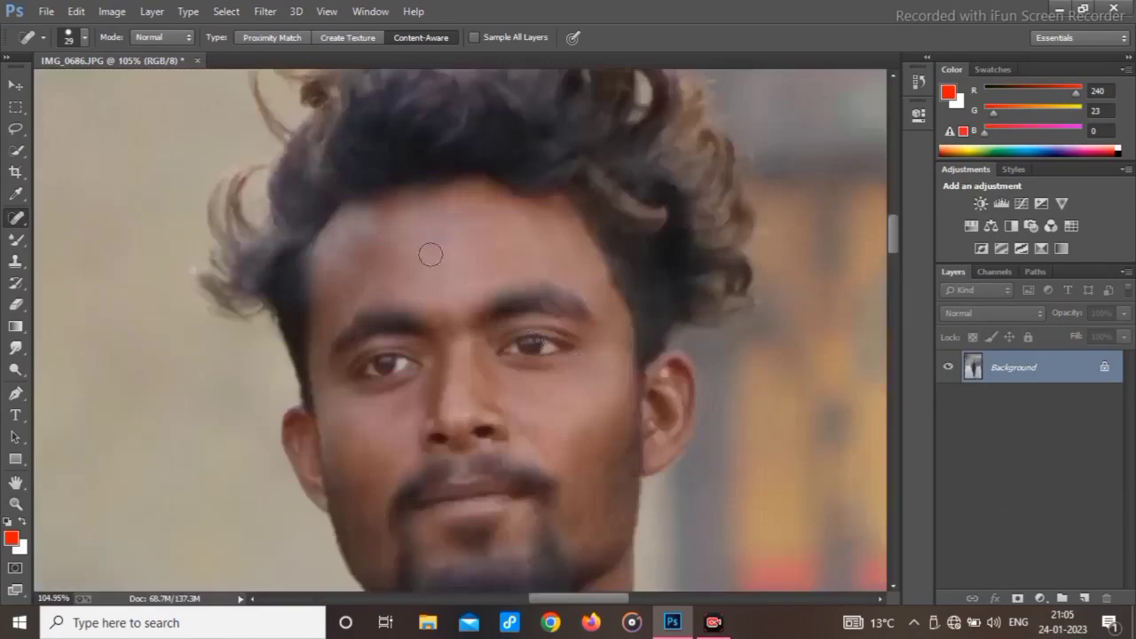
{"action": "scroll", "coordinate": [465, 293], "scroll_direction": "down", "scroll_amount": 1}
{"action": "scroll", "coordinate": [418, 271], "scroll_direction": "up", "scroll_amount": 4}
{"action": "scroll", "coordinate": [470, 270], "scroll_direction": "down", "scroll_amount": 5}
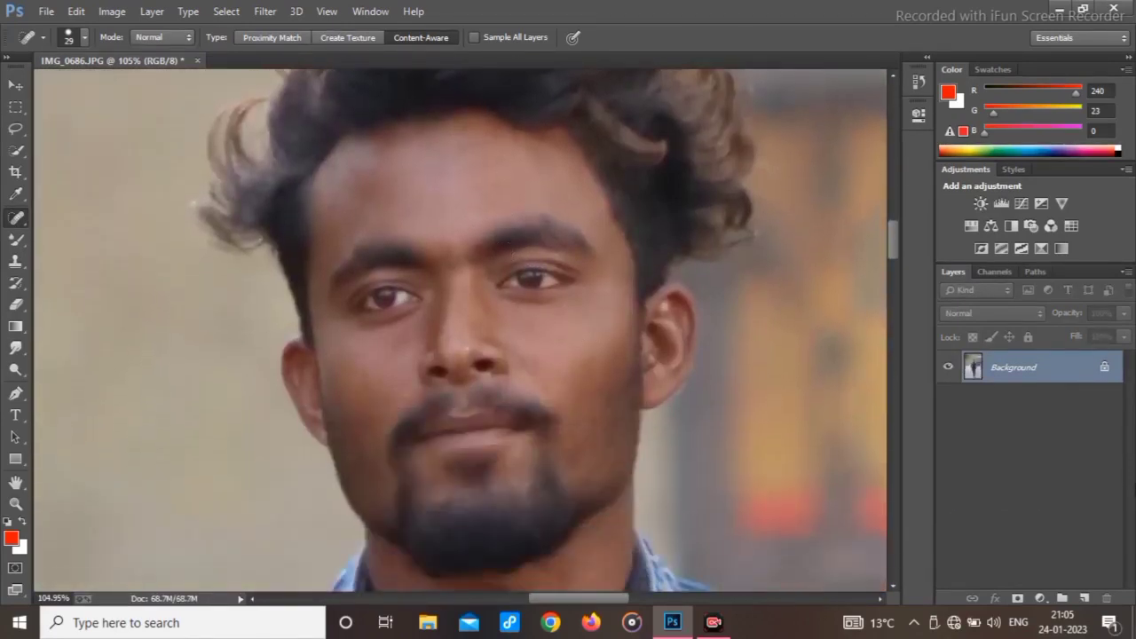
{"action": "key", "text": "ctrl+j"}
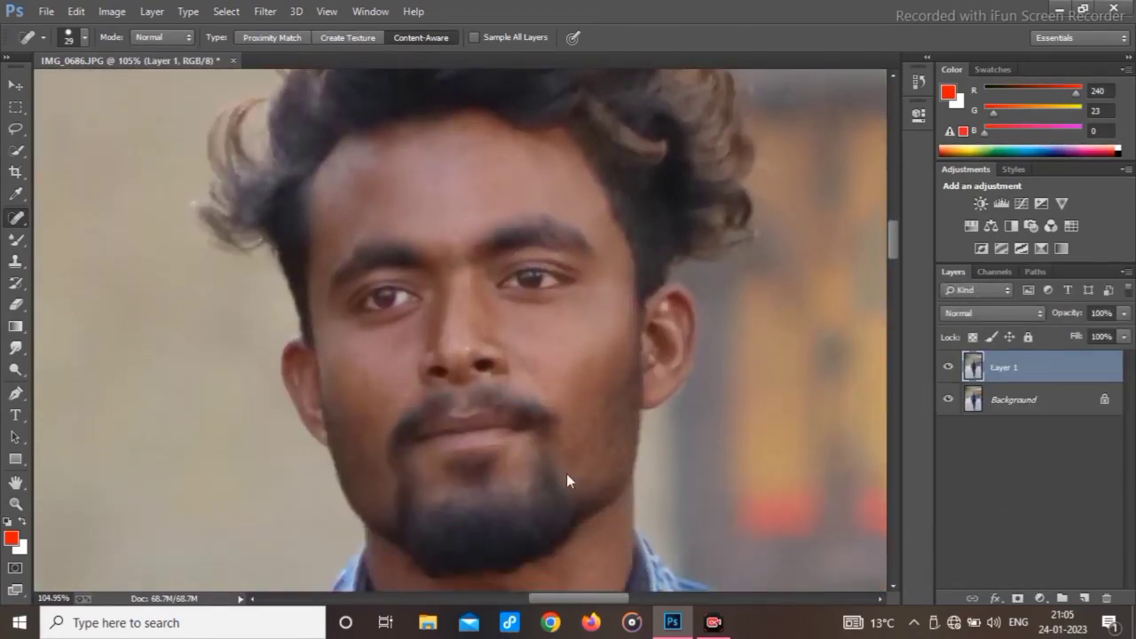
Lighten the forehead, cheeks and nose with the Dodge tool, using the Midtones range at 48% exposure
{"action": "scroll", "coordinate": [508, 413], "scroll_direction": "down", "scroll_amount": 2}
{"action": "scroll", "coordinate": [503, 295], "scroll_direction": "up", "scroll_amount": 1}
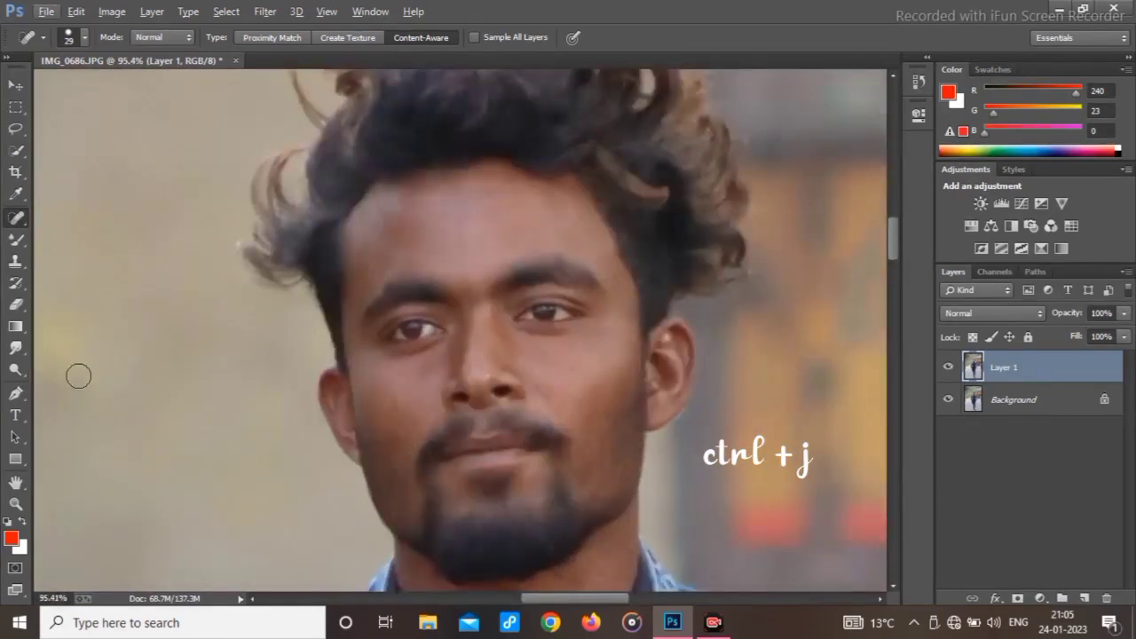
{"action": "left_click", "coordinate": [15, 369]}
{"action": "left_click", "coordinate": [71, 368]}
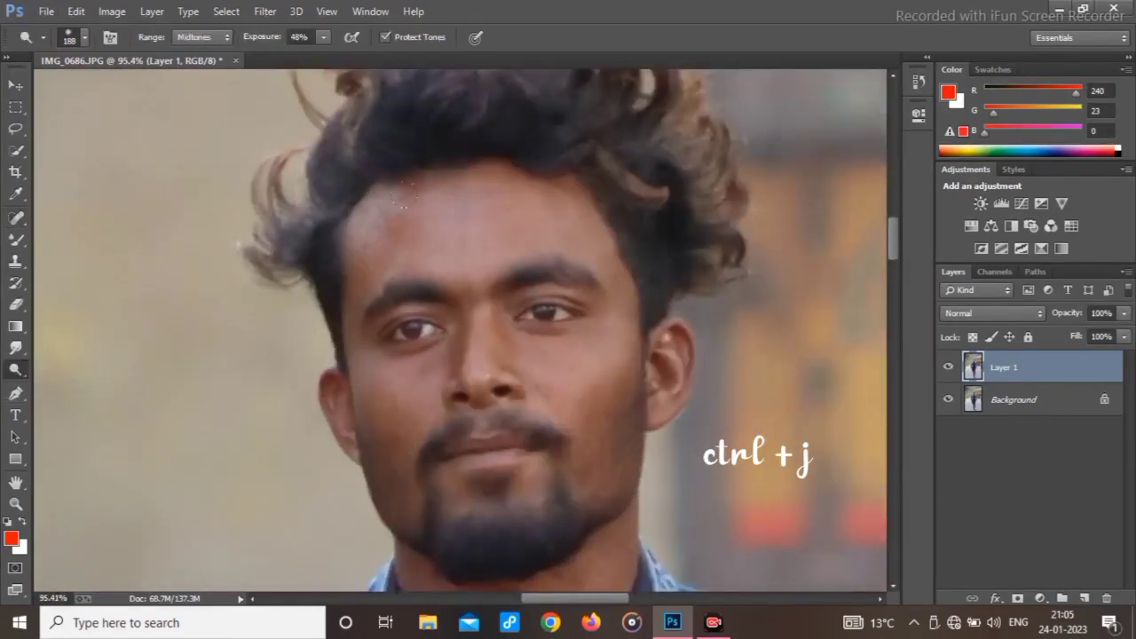
{"action": "left_click_drag", "start_coordinate": [435, 197], "coordinate": [573, 253]}
{"action": "mouse_move", "coordinate": [613, 355]}
{"action": "left_mouse_down"}
{"action": "mouse_move", "coordinate": [553, 353]}
{"action": "mouse_move", "coordinate": [606, 426]}
{"action": "left_mouse_up"}
{"action": "left_click_drag", "start_coordinate": [390, 368], "coordinate": [371, 359]}
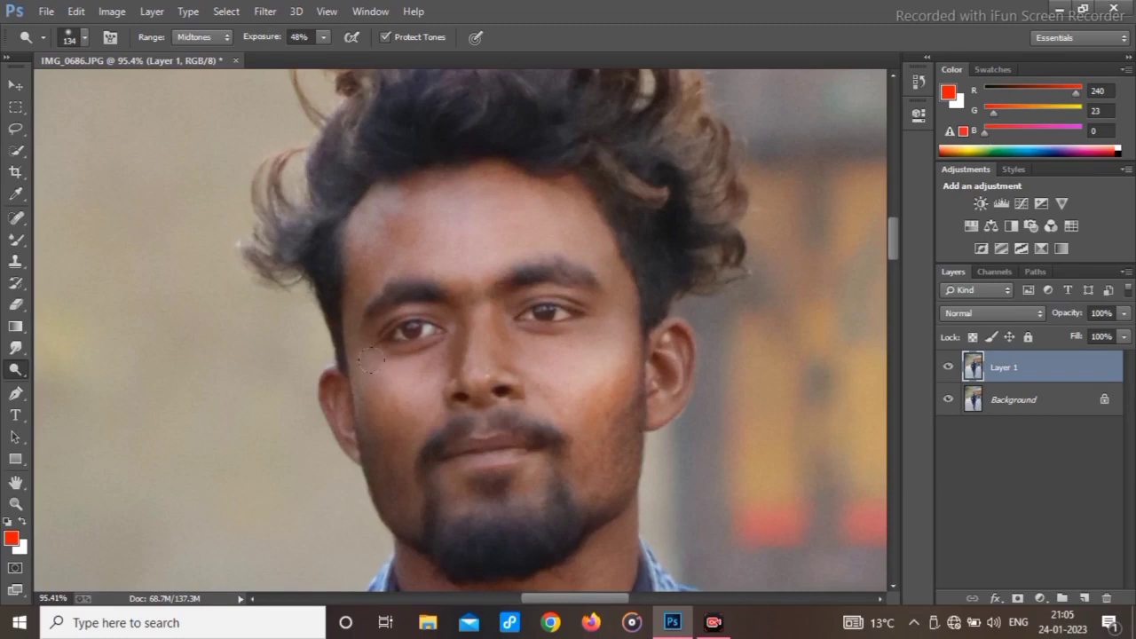
{"action": "left_click_drag", "start_coordinate": [382, 399], "coordinate": [399, 454]}
{"action": "left_click_drag", "start_coordinate": [478, 344], "coordinate": [478, 380]}
Lighten the skin of the neck and both forearms with the Dodge tool at 48% exposure
{"action": "scroll", "coordinate": [488, 280], "scroll_direction": "down", "scroll_amount": 2}
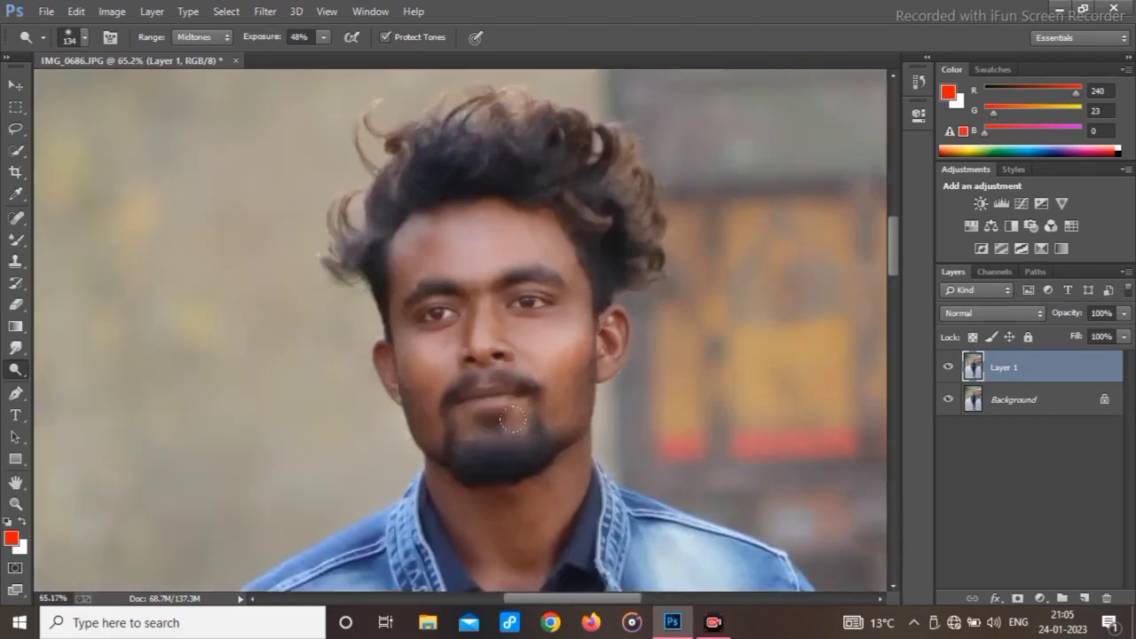
{"action": "scroll", "coordinate": [513, 419], "scroll_direction": "down", "scroll_amount": 2}
{"action": "mouse_move", "coordinate": [436, 426]}
{"action": "left_mouse_down"}
{"action": "mouse_move", "coordinate": [504, 500]}
{"action": "mouse_move", "coordinate": [471, 433]}
{"action": "left_mouse_up"}
{"action": "scroll", "coordinate": [503, 402], "scroll_direction": "down", "scroll_amount": 2}
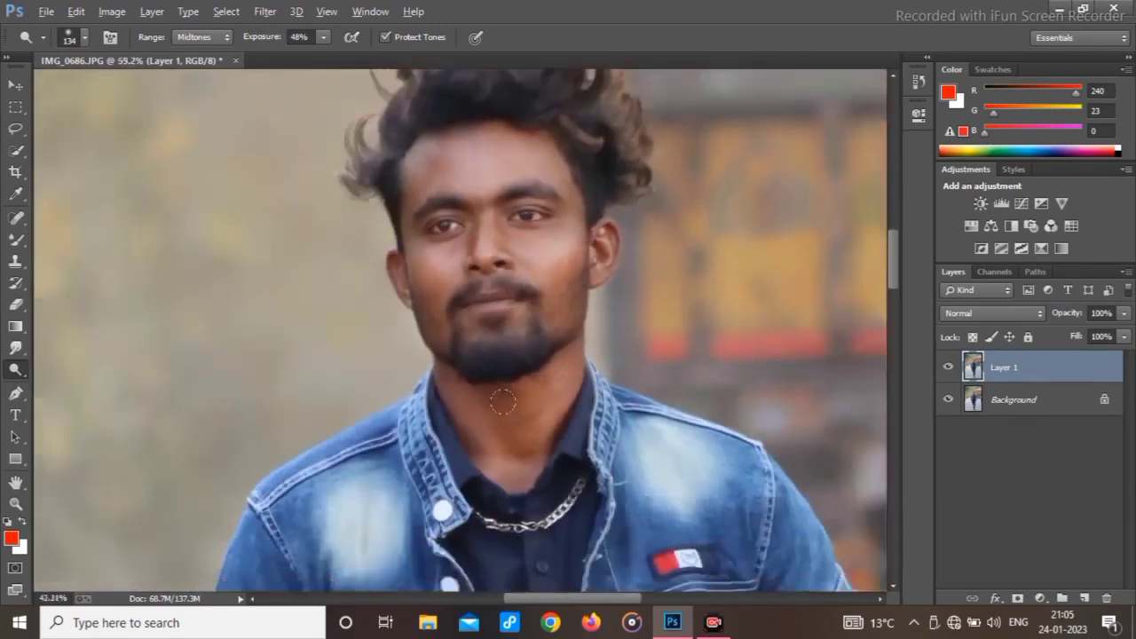
{"action": "scroll", "coordinate": [503, 402], "scroll_direction": "down", "scroll_amount": 5}
{"action": "mouse_move", "coordinate": [734, 428]}
{"action": "left_mouse_down"}
{"action": "mouse_move", "coordinate": [745, 444]}
{"action": "mouse_move", "coordinate": [694, 538]}
{"action": "left_mouse_up"}
{"action": "mouse_move", "coordinate": [331, 477]}
{"action": "left_mouse_down"}
{"action": "mouse_move", "coordinate": [318, 521]}
{"action": "mouse_move", "coordinate": [334, 493]}
{"action": "mouse_move", "coordinate": [381, 536]}
{"action": "left_mouse_up"}
{"action": "scroll", "coordinate": [366, 480], "scroll_direction": "down", "scroll_amount": 2}
{"action": "scroll", "coordinate": [403, 466], "scroll_direction": "down", "scroll_amount": 4}
{"action": "scroll", "coordinate": [497, 456], "scroll_direction": "down", "scroll_amount": 3}
{"action": "scroll", "coordinate": [533, 439], "scroll_direction": "down", "scroll_amount": 3}
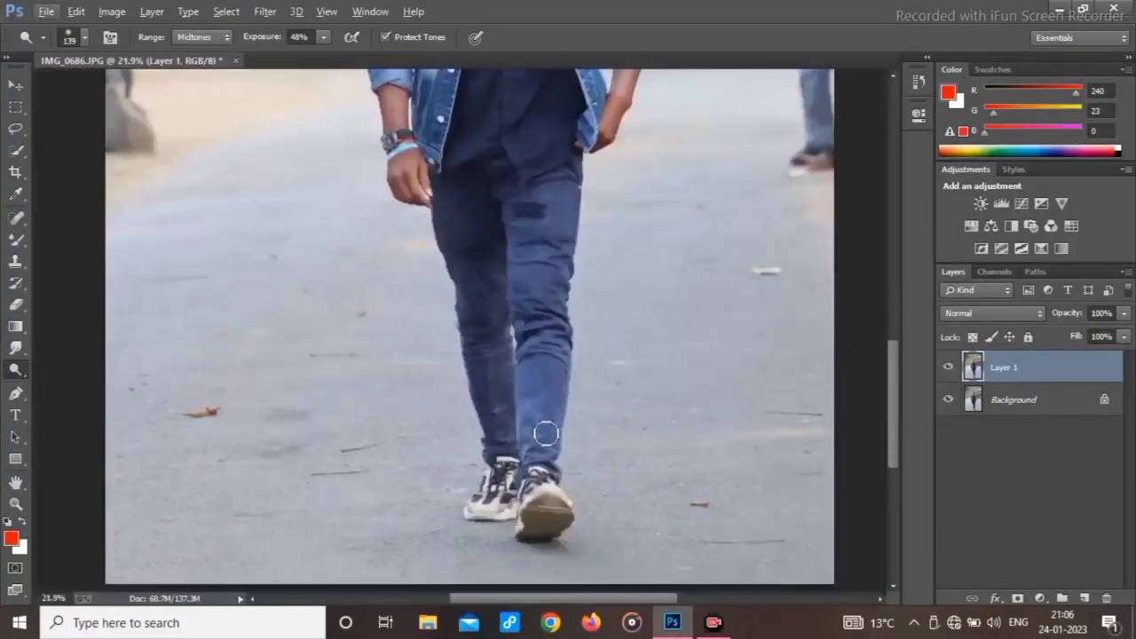
Flatten the dodged image and make a fresh copy of the Background layer
{"action": "scroll", "coordinate": [545, 433], "scroll_direction": "up", "scroll_amount": 6}
{"action": "scroll", "coordinate": [523, 130], "scroll_direction": "up", "scroll_amount": 4}
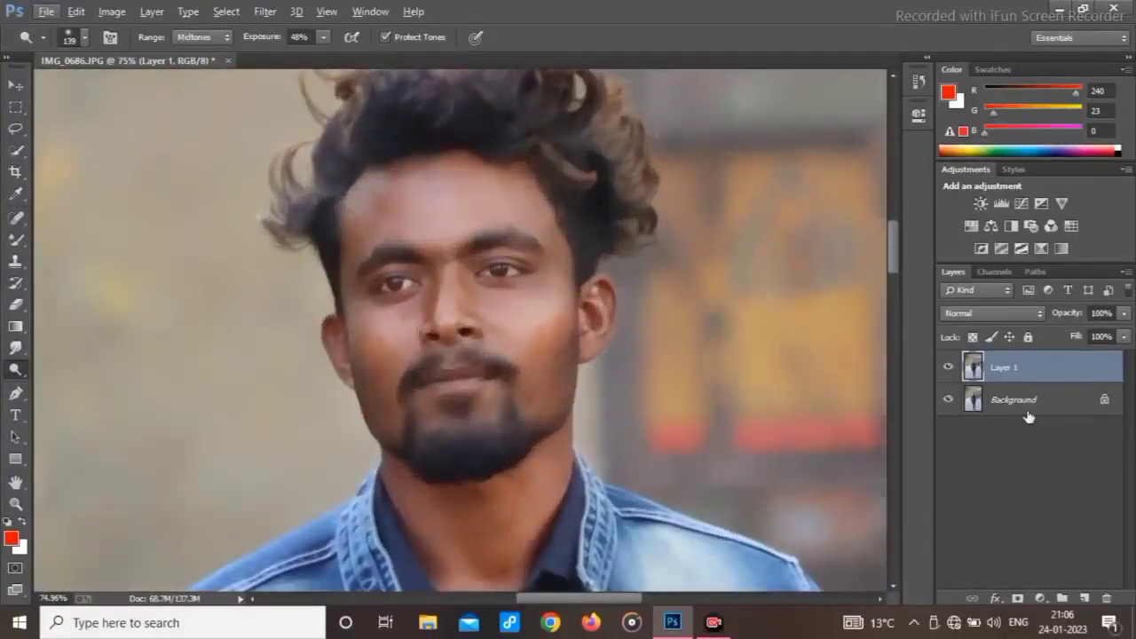
{"action": "right_click", "coordinate": [1028, 415]}
{"action": "right_click", "coordinate": [1007, 399]}
{"action": "left_click", "coordinate": [936, 541]}
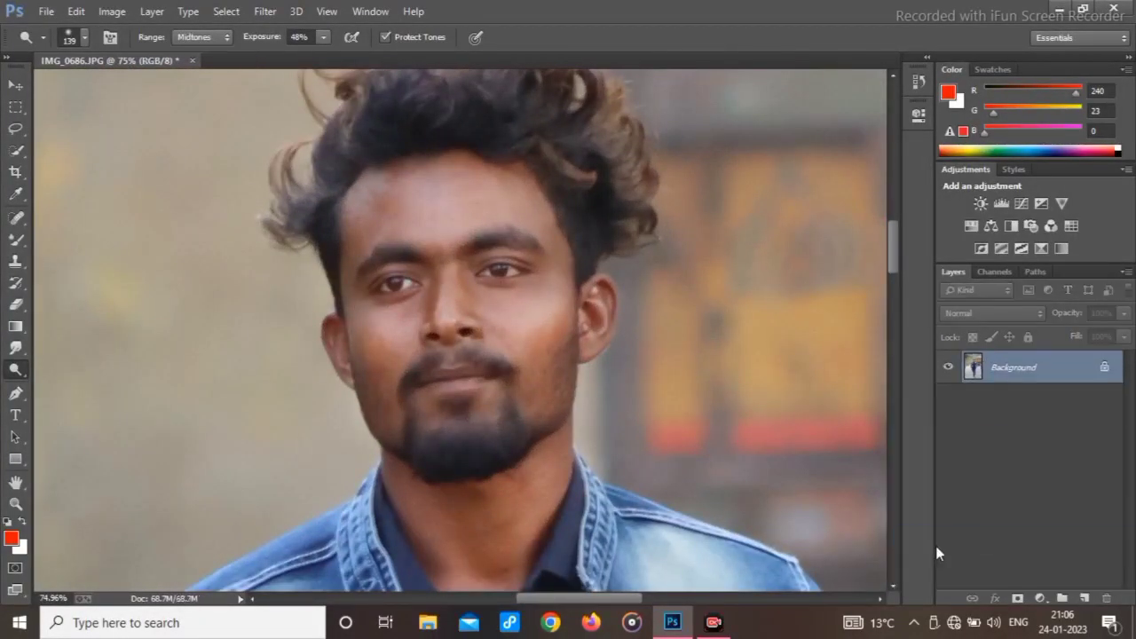
{"action": "key", "text": "ctrl+j"}
Smooth the forehead skin on the copied layer with the Mixer Brush at size 61
{"action": "right_click", "coordinate": [15, 240]}
{"action": "left_click", "coordinate": [89, 291]}
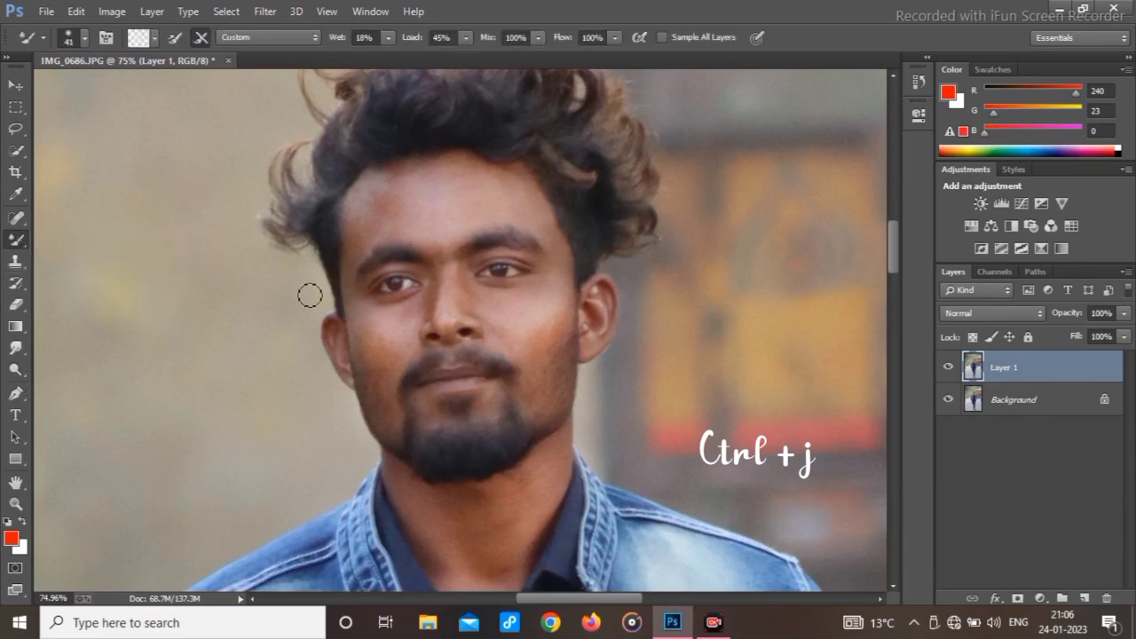
{"action": "scroll", "coordinate": [309, 296], "scroll_direction": "up", "scroll_amount": 5}
{"action": "left_click_drag", "start_coordinate": [252, 246], "coordinate": [234, 248]}
{"action": "scroll", "coordinate": [580, 228], "scroll_direction": "down", "scroll_amount": 1}
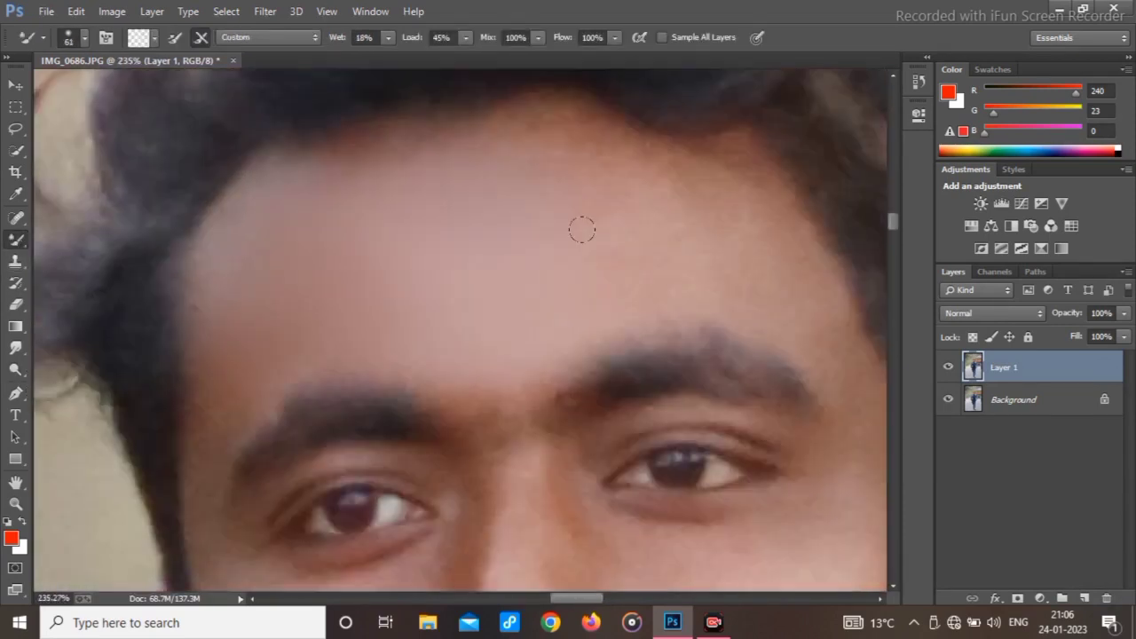
Blend the skin of the cheeks at brush size 61, and around the nose and between the eyebrows at size 31
{"action": "scroll", "coordinate": [511, 297], "scroll_direction": "down", "scroll_amount": 1}
{"action": "scroll", "coordinate": [729, 282], "scroll_direction": "down", "scroll_amount": 1}
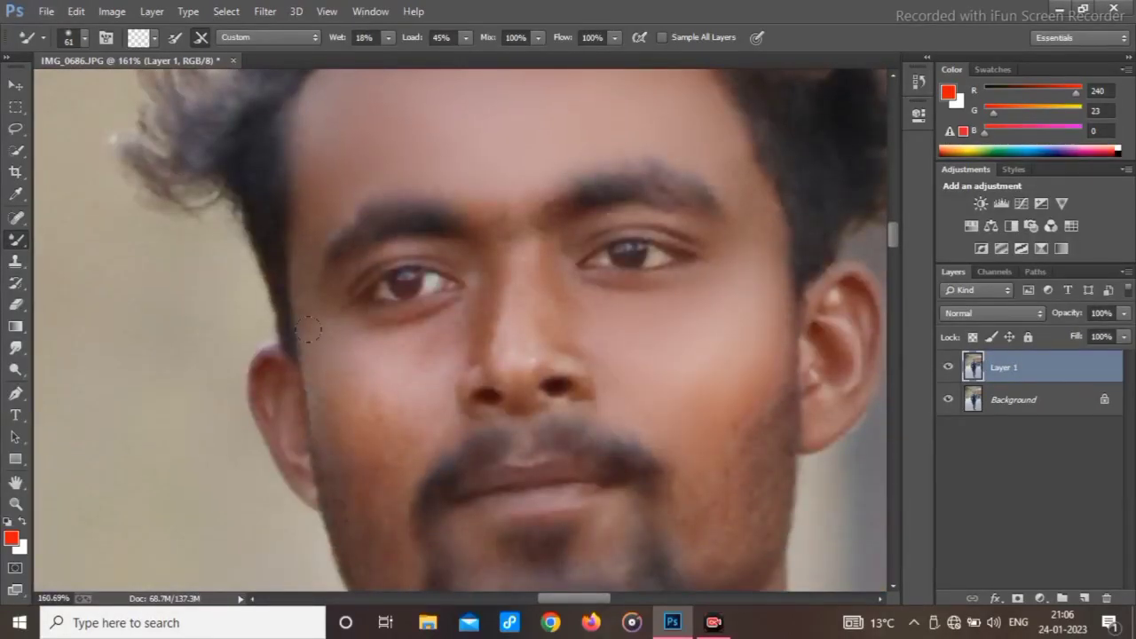
{"action": "scroll", "coordinate": [399, 323], "scroll_direction": "up", "scroll_amount": 1}
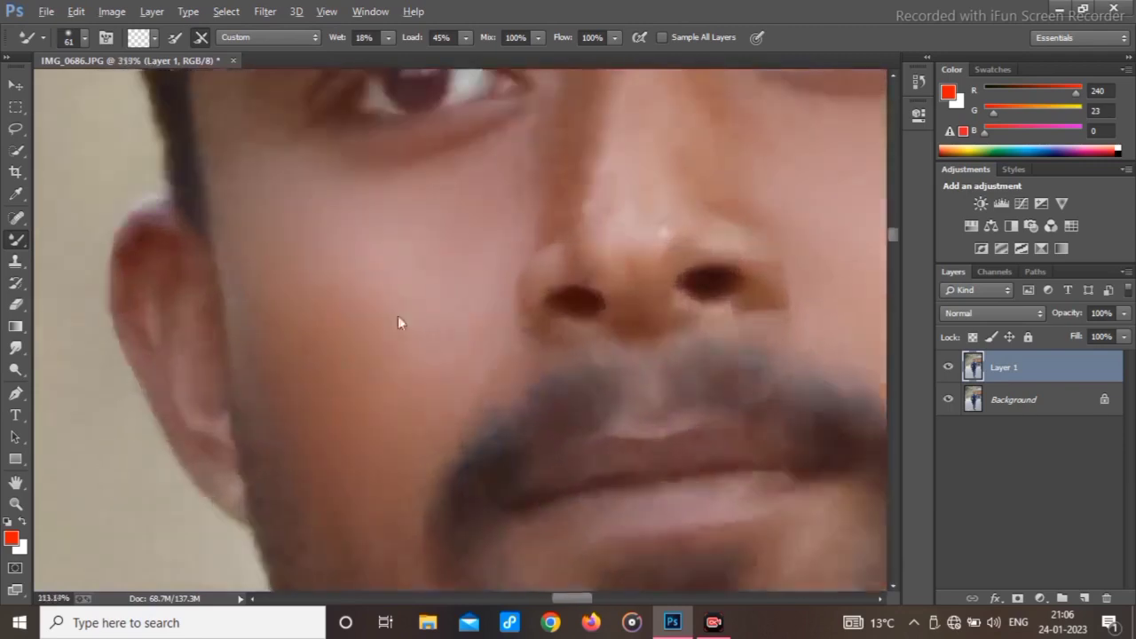
{"action": "scroll", "coordinate": [322, 295], "scroll_direction": "down", "scroll_amount": 3}
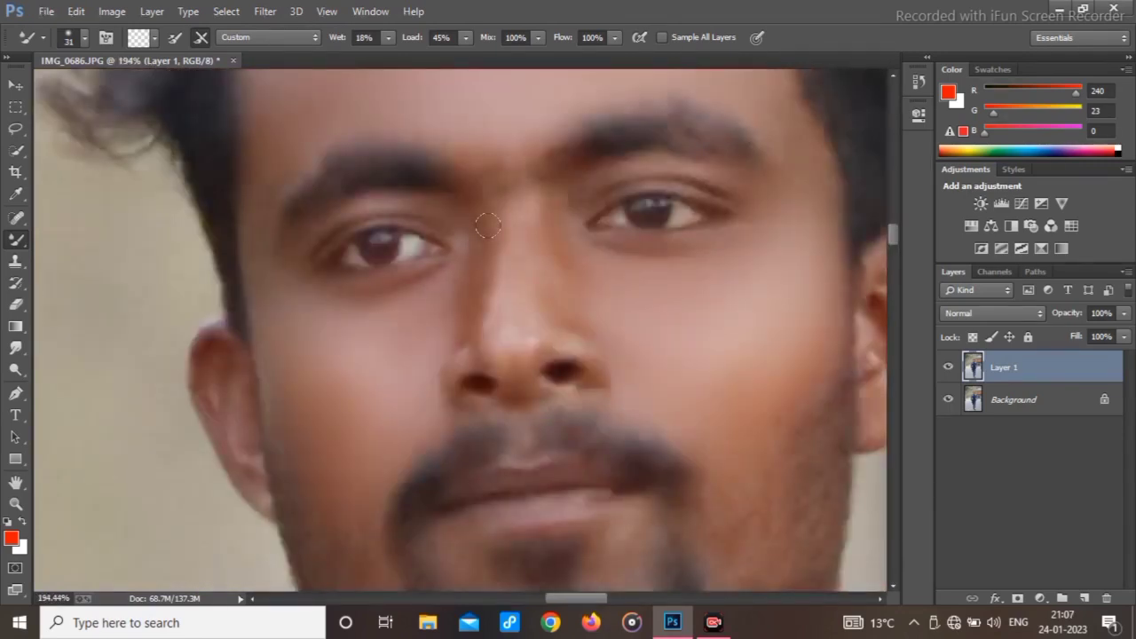
{"action": "scroll", "coordinate": [355, 275], "scroll_direction": "up", "scroll_amount": 2}
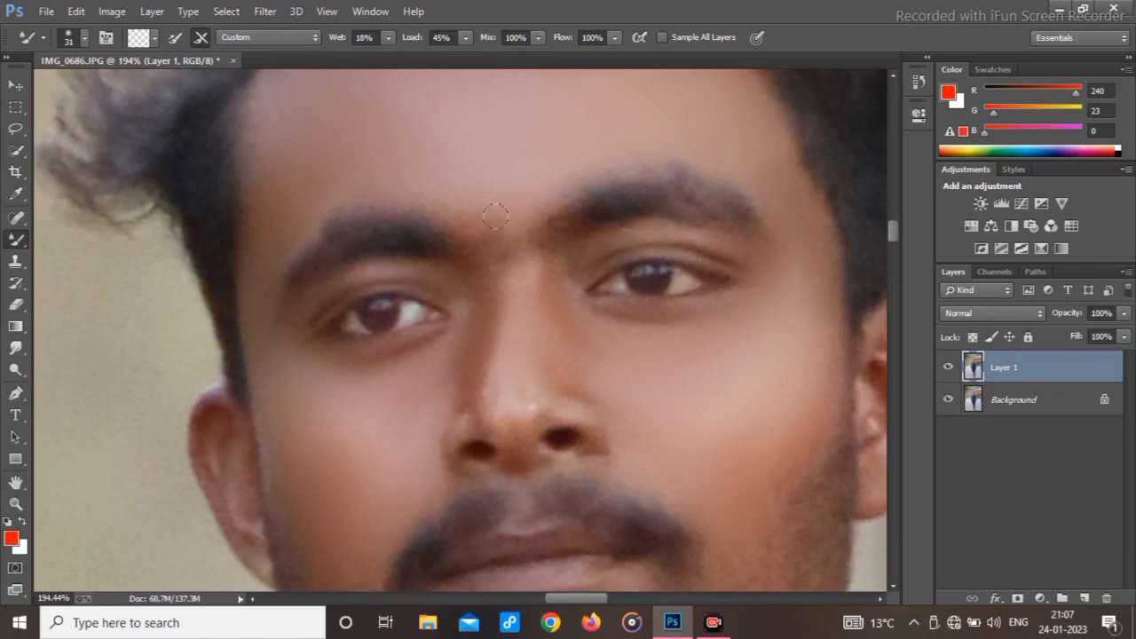
Smooth the lower cheeks, jaw and skin around the beard with the Mixer Brush, using sizes 52 and 28
{"action": "scroll", "coordinate": [551, 222], "scroll_direction": "down", "scroll_amount": 5}
{"action": "scroll", "coordinate": [669, 399], "scroll_direction": "up", "scroll_amount": 5}
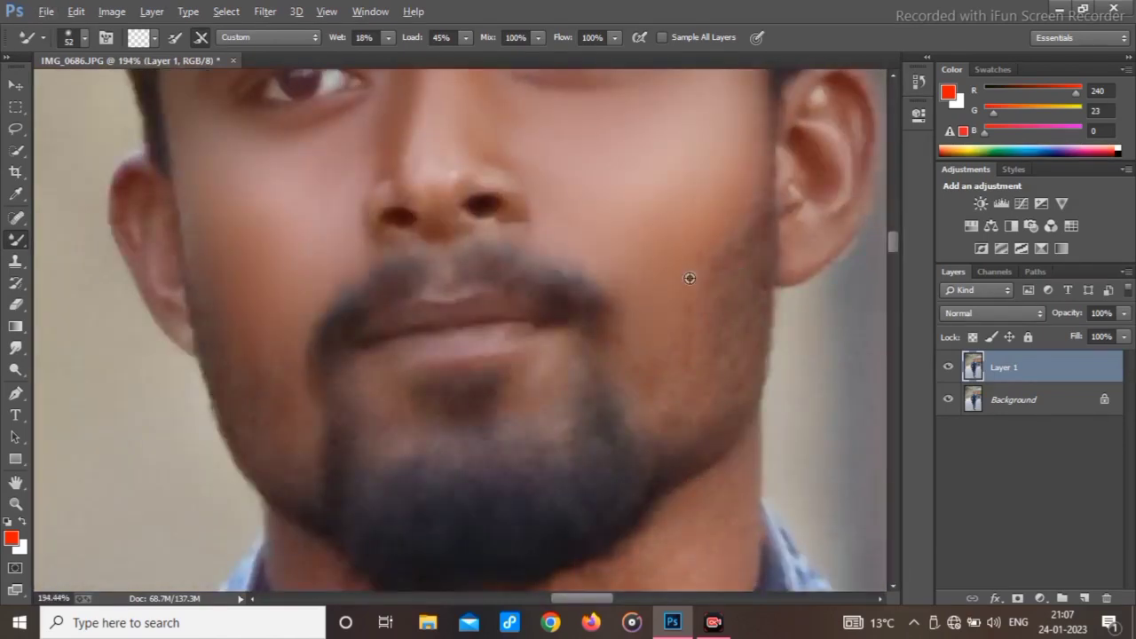
{"action": "scroll", "coordinate": [690, 278], "scroll_direction": "down", "scroll_amount": 2}
{"action": "scroll", "coordinate": [475, 301], "scroll_direction": "down", "scroll_amount": 3}
{"action": "scroll", "coordinate": [535, 414], "scroll_direction": "up", "scroll_amount": 2}
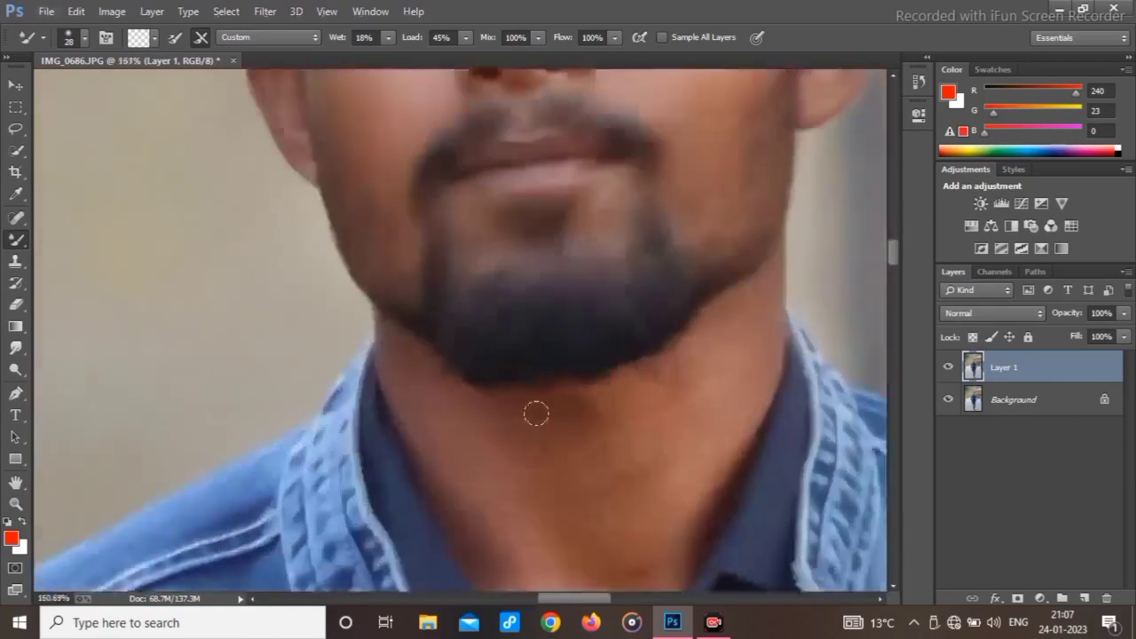
Smooth the neck skin between the beard and the shirt collar with the Mixer Brush at size 36
{"action": "scroll", "coordinate": [515, 381], "scroll_direction": "down", "scroll_amount": 2}
{"action": "left_click_drag", "start_coordinate": [464, 348], "coordinate": [494, 347]}
{"action": "mouse_move", "coordinate": [430, 276]}
{"action": "left_mouse_down"}
{"action": "mouse_move", "coordinate": [624, 266]}
{"action": "mouse_move", "coordinate": [532, 456]}
{"action": "mouse_move", "coordinate": [532, 335]}
{"action": "left_mouse_up"}
{"action": "left_click_drag", "start_coordinate": [654, 296], "coordinate": [625, 296]}
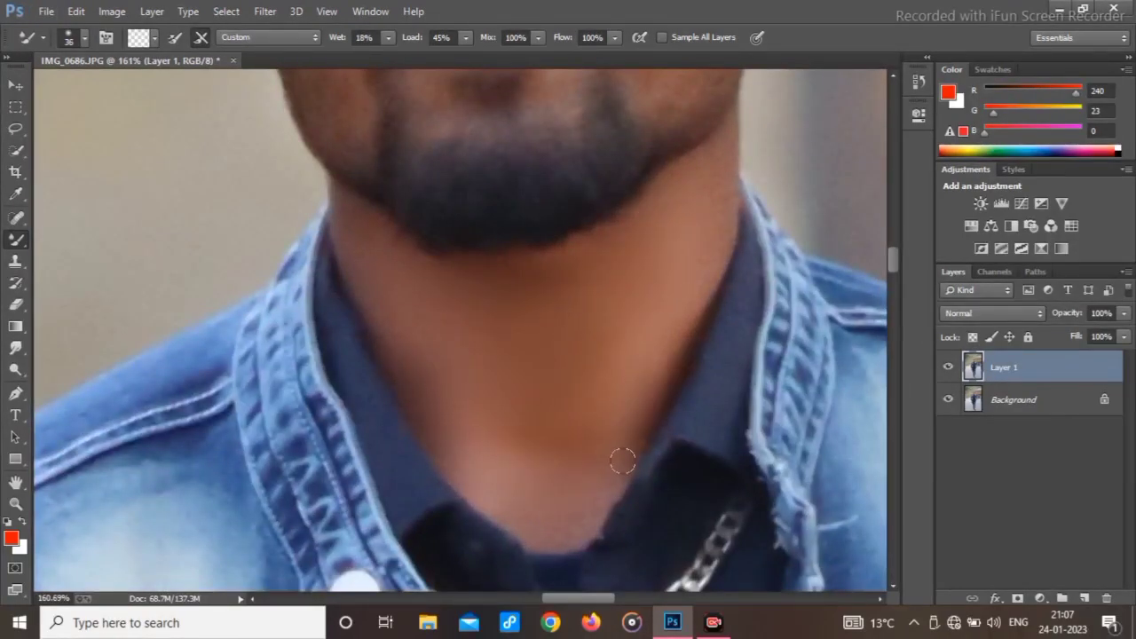
Smooth the skin of the forearm above the wristwatch with the Mixer Brush at size 93
{"action": "scroll", "coordinate": [461, 315], "scroll_direction": "down", "scroll_amount": 8}
{"action": "scroll", "coordinate": [358, 444], "scroll_direction": "up", "scroll_amount": 3}
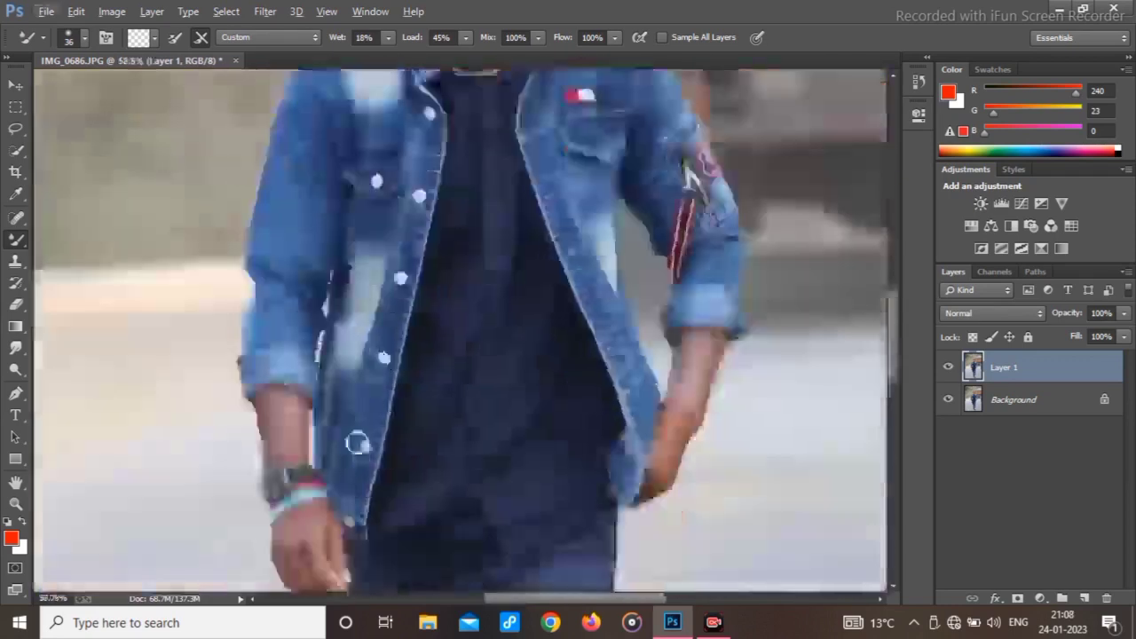
{"action": "scroll", "coordinate": [257, 355], "scroll_direction": "up", "scroll_amount": 6}
{"action": "left_click_drag", "start_coordinate": [303, 336], "coordinate": [243, 328]}
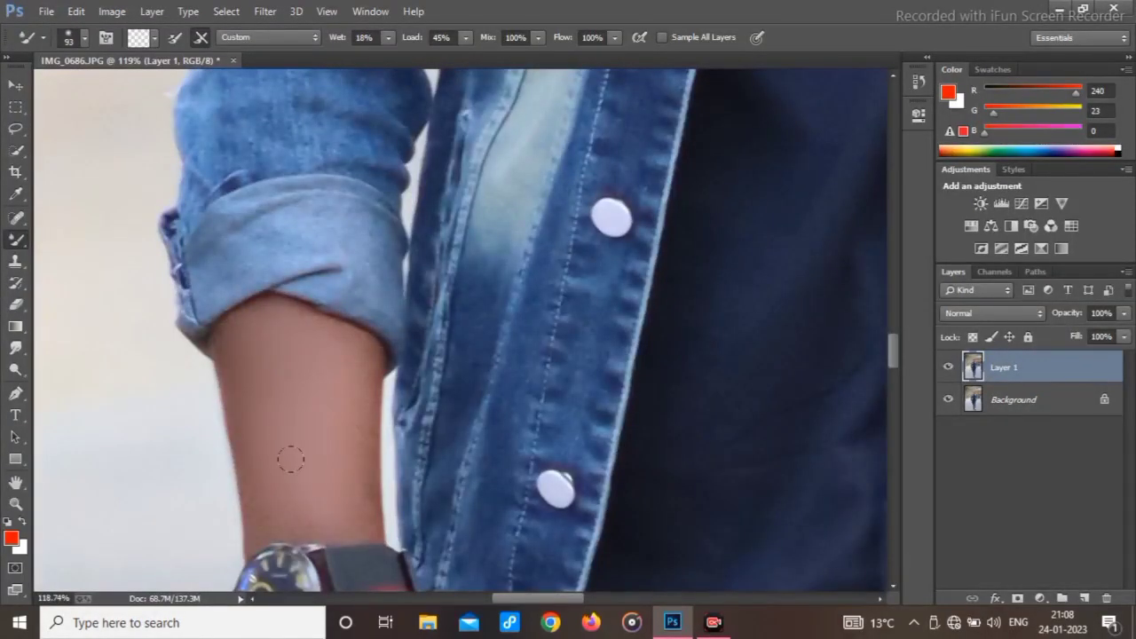
Smooth the back of the hand, thumb and fingers below the blue wristband with the Mixer Brush, using sizes 96 and 39
{"action": "scroll", "coordinate": [268, 529], "scroll_direction": "up", "scroll_amount": 4}
{"action": "scroll", "coordinate": [405, 339], "scroll_direction": "down", "scroll_amount": 7}
{"action": "scroll", "coordinate": [378, 372], "scroll_direction": "up", "scroll_amount": 4}
{"action": "left_click_drag", "start_coordinate": [365, 335], "coordinate": [343, 398]}
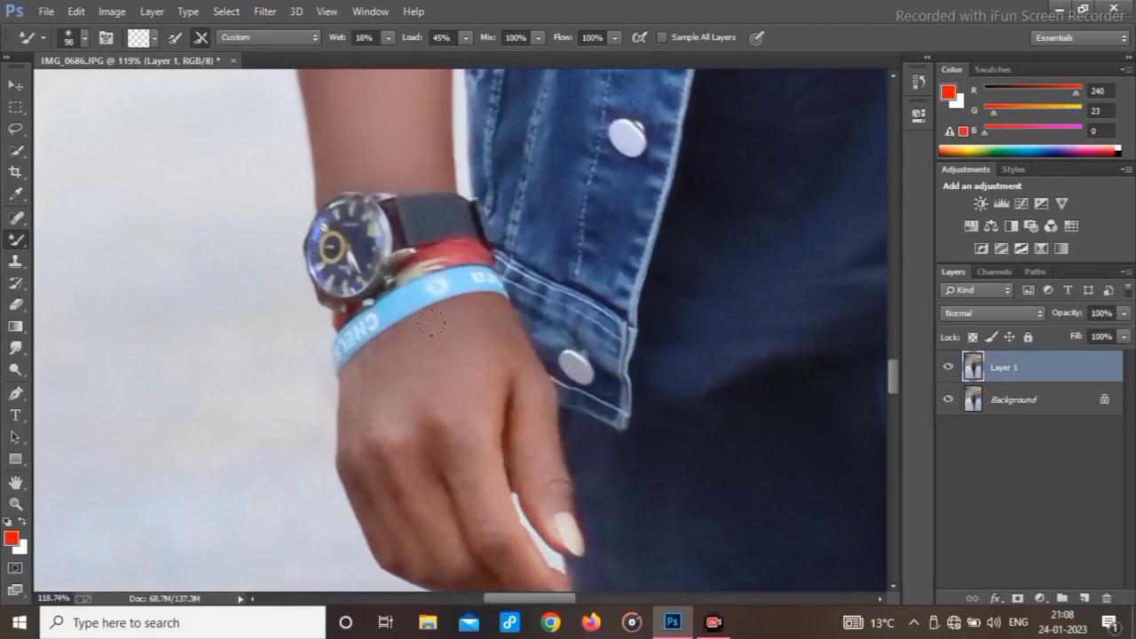
{"action": "scroll", "coordinate": [440, 351], "scroll_direction": "down", "scroll_amount": 3}
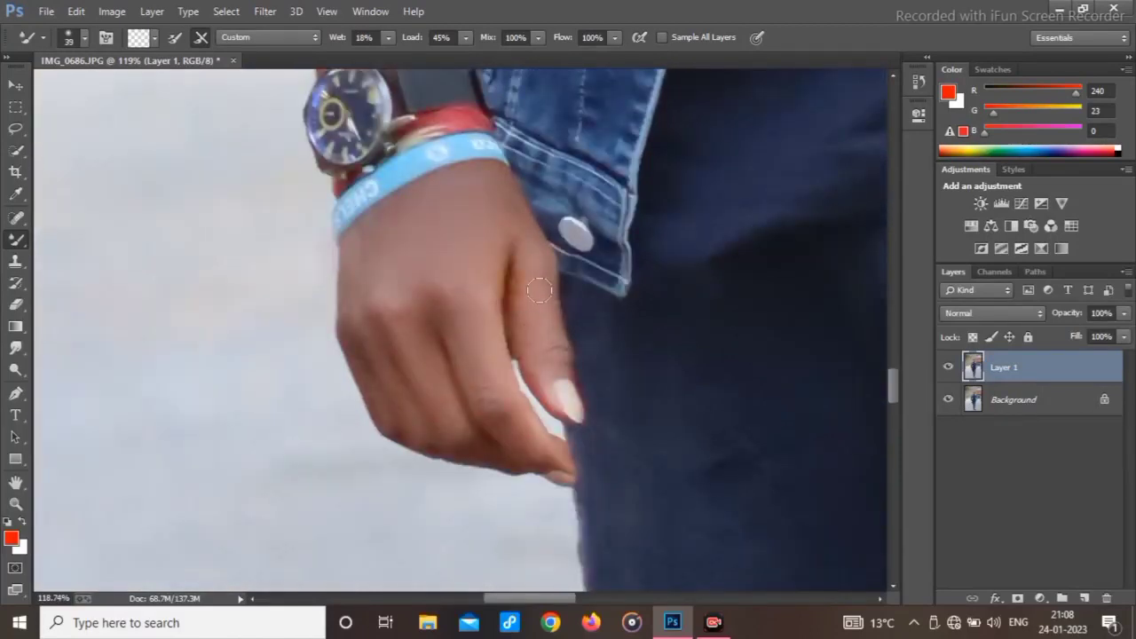
{"action": "scroll", "coordinate": [547, 234], "scroll_direction": "down", "scroll_amount": 5}
Smooth the skin of the other forearm below the rolled-up sleeve with the Mixer Brush at size 104
{"action": "scroll", "coordinate": [639, 318], "scroll_direction": "up", "scroll_amount": 4}
{"action": "key", "text": "bracketright"}
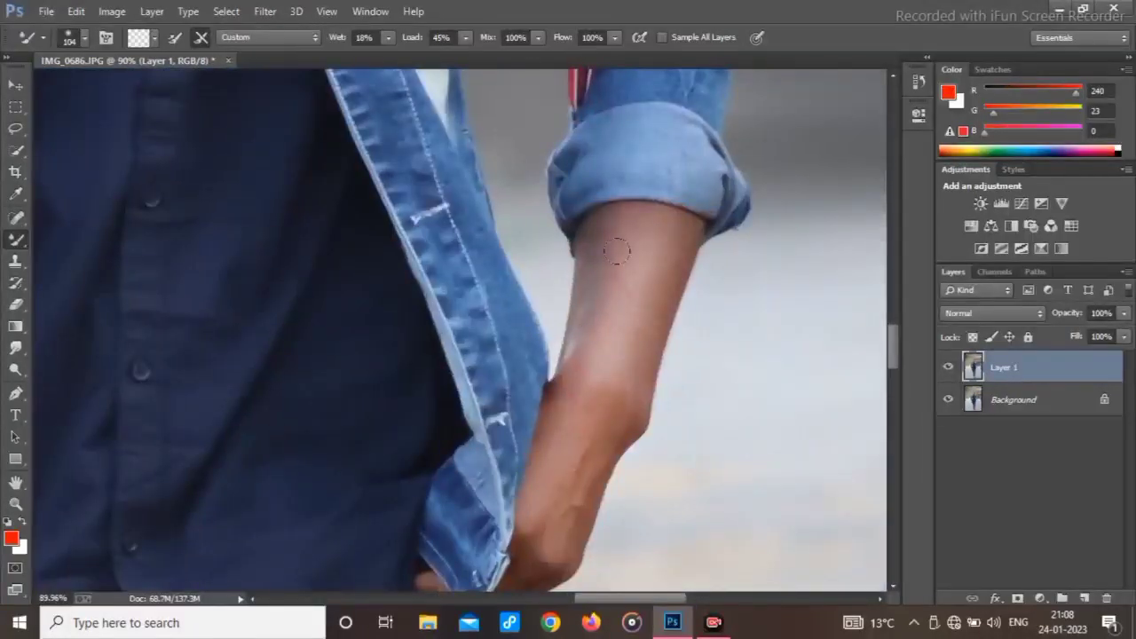
{"action": "scroll", "coordinate": [246, 406], "scroll_direction": "down", "scroll_amount": 6}
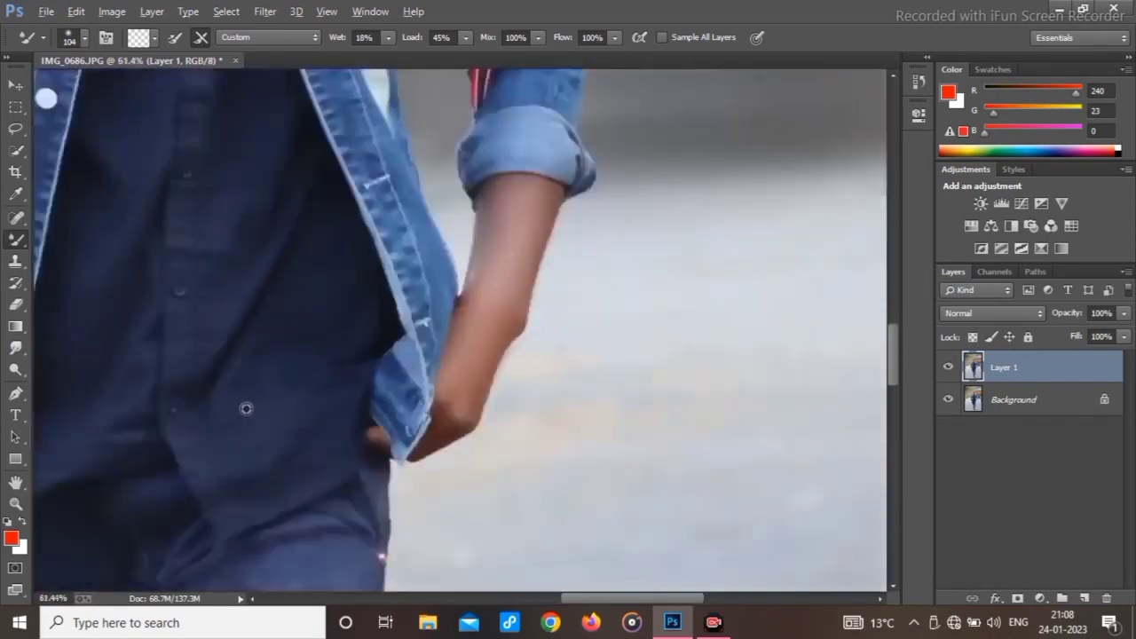
{"action": "right_click", "coordinate": [233, 329]}
{"action": "left_click", "coordinate": [299, 352]}
Duplicate the Background layer, place the copy above Layer 1 and set its blend mode to Linear Light
{"action": "left_click_drag", "start_coordinate": [1012, 399], "coordinate": [1083, 598]}
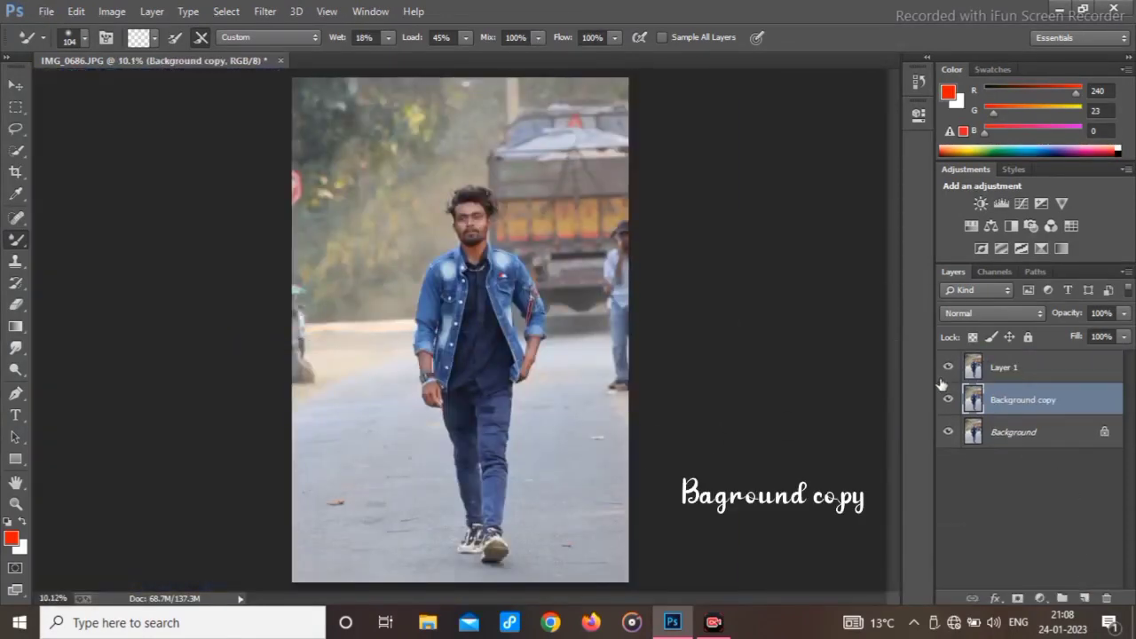
{"action": "left_click_drag", "start_coordinate": [1028, 352], "coordinate": [1022, 356]}
{"action": "left_click", "coordinate": [992, 312]}
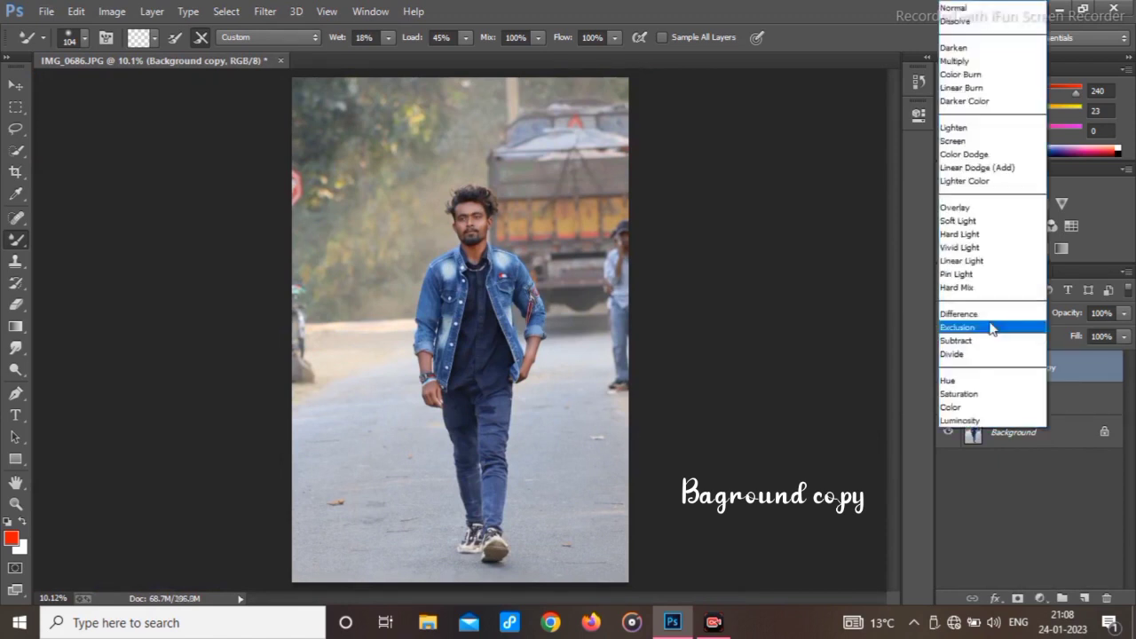
{"action": "left_click", "coordinate": [985, 258]}
Apply a High Pass filter with a radius of 0.6 pixels to the Background copy layer
{"action": "scroll", "coordinate": [477, 210], "scroll_direction": "up", "scroll_amount": 10}
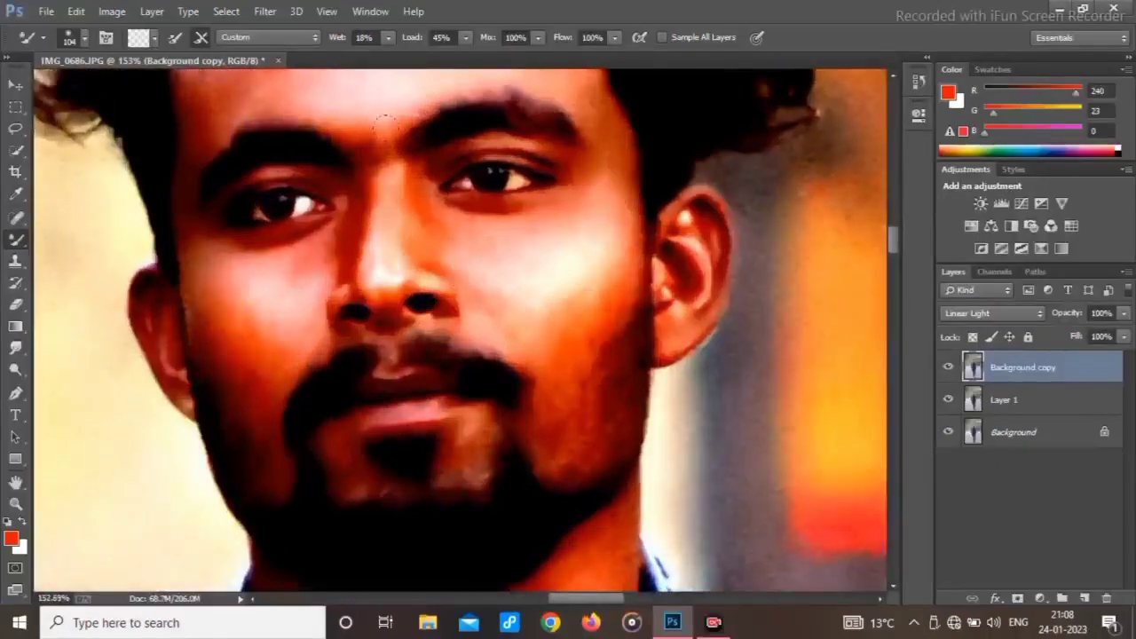
{"action": "left_click", "coordinate": [264, 11]}
{"action": "mouse_move", "coordinate": [329, 400]}
{"action": "left_click", "coordinate": [491, 401]}
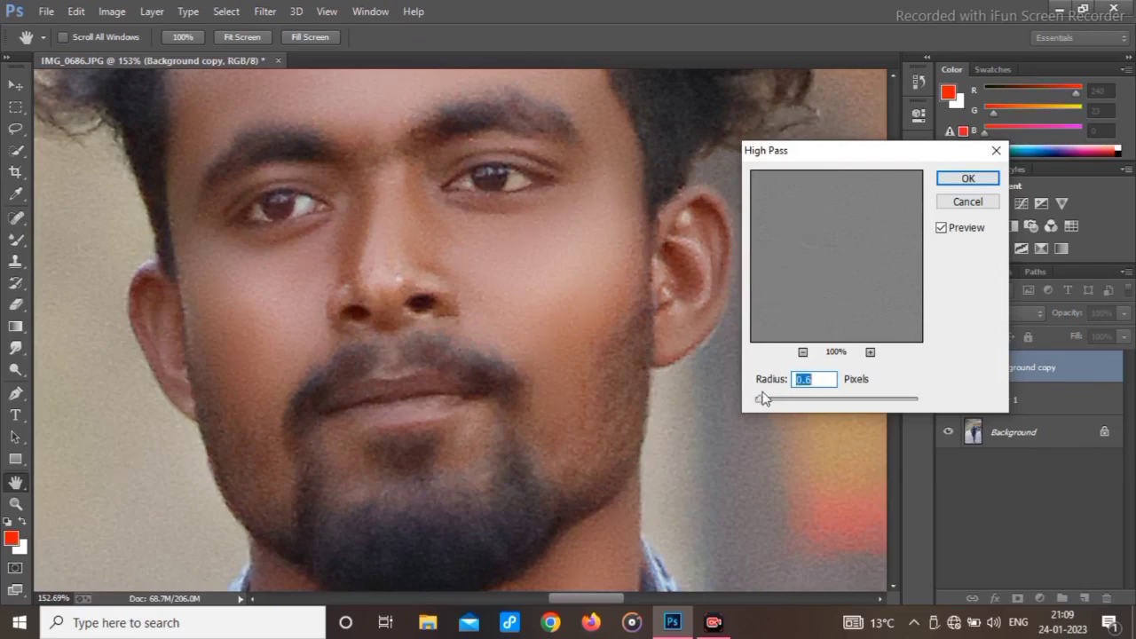
{"action": "left_click", "coordinate": [960, 182]}
Flatten the image and duplicate the flattened background onto a new layer
{"action": "right_click", "coordinate": [512, 324]}
{"action": "left_click", "coordinate": [564, 330]}
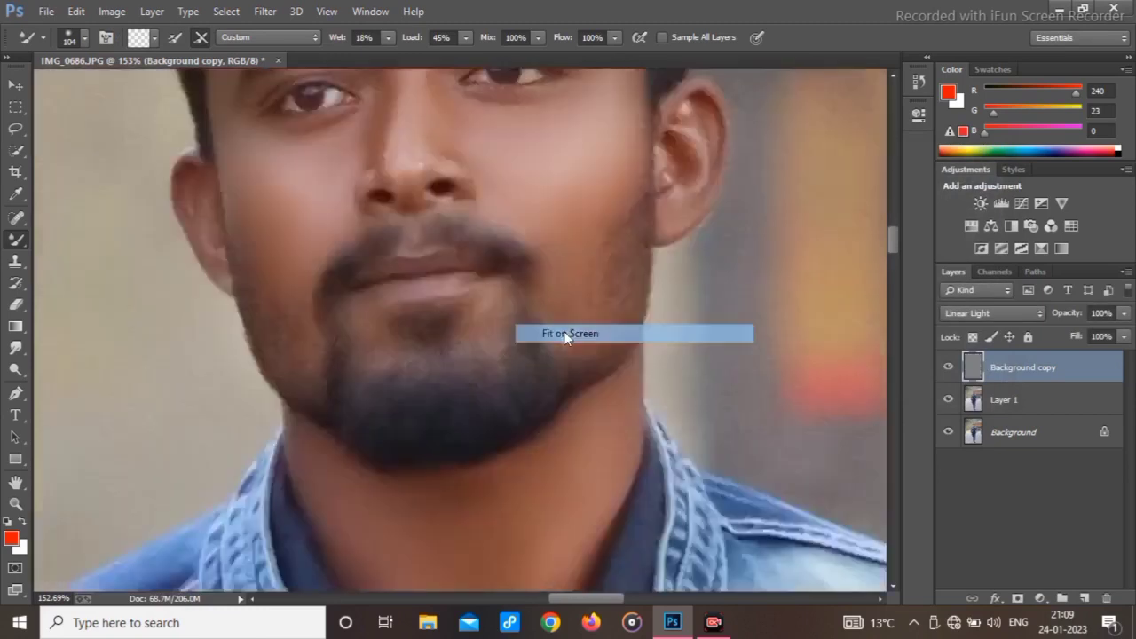
{"action": "scroll", "coordinate": [478, 226], "scroll_direction": "up", "scroll_amount": 5}
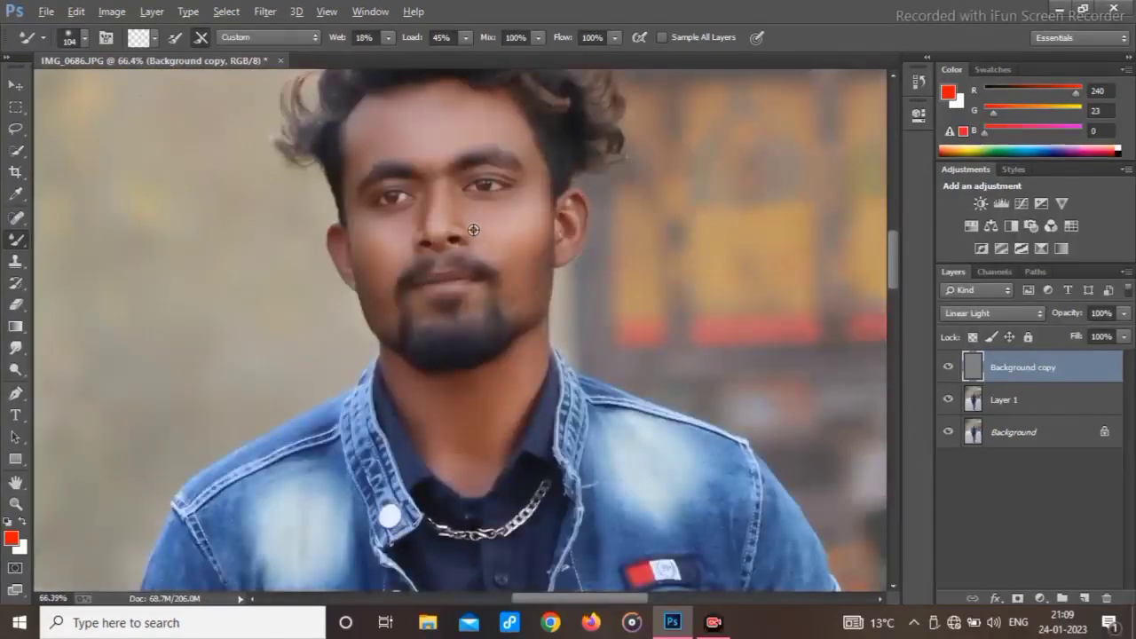
{"action": "right_click", "coordinate": [485, 268]}
{"action": "left_click", "coordinate": [519, 278]}
{"action": "right_click", "coordinate": [1032, 431]}
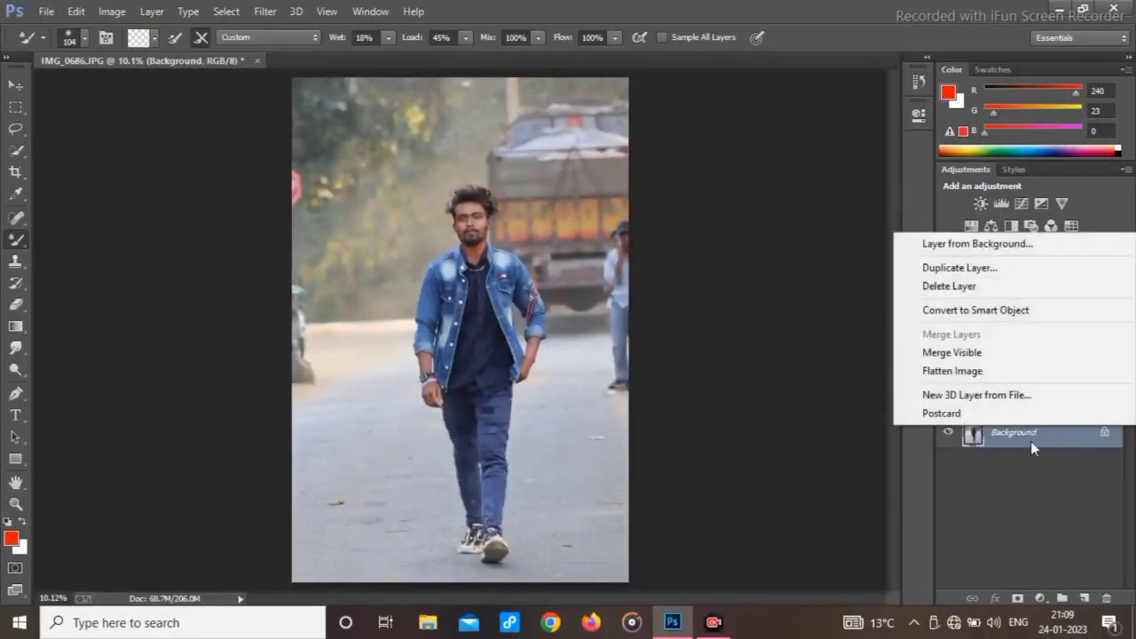
{"action": "left_click", "coordinate": [958, 367]}
{"action": "key", "text": "ctrl+j"}
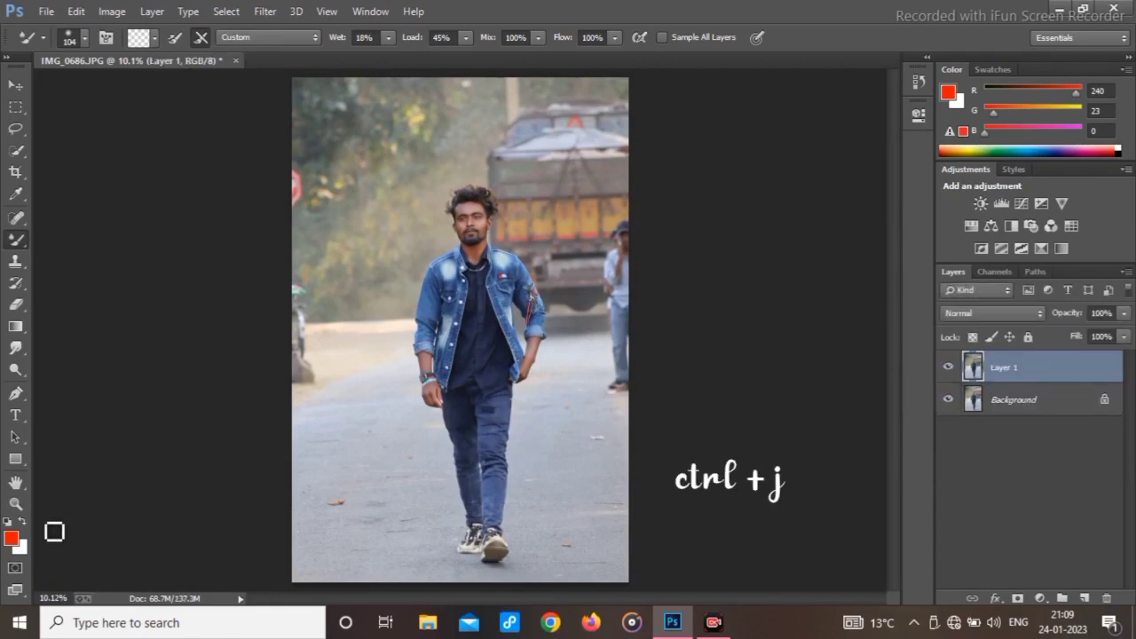
Start a Pen tool path under the sole of the man's rear shoe and trace it around the toe
{"action": "left_click", "coordinate": [15, 393]}
{"action": "scroll", "coordinate": [469, 524], "scroll_direction": "up", "scroll_amount": 5}
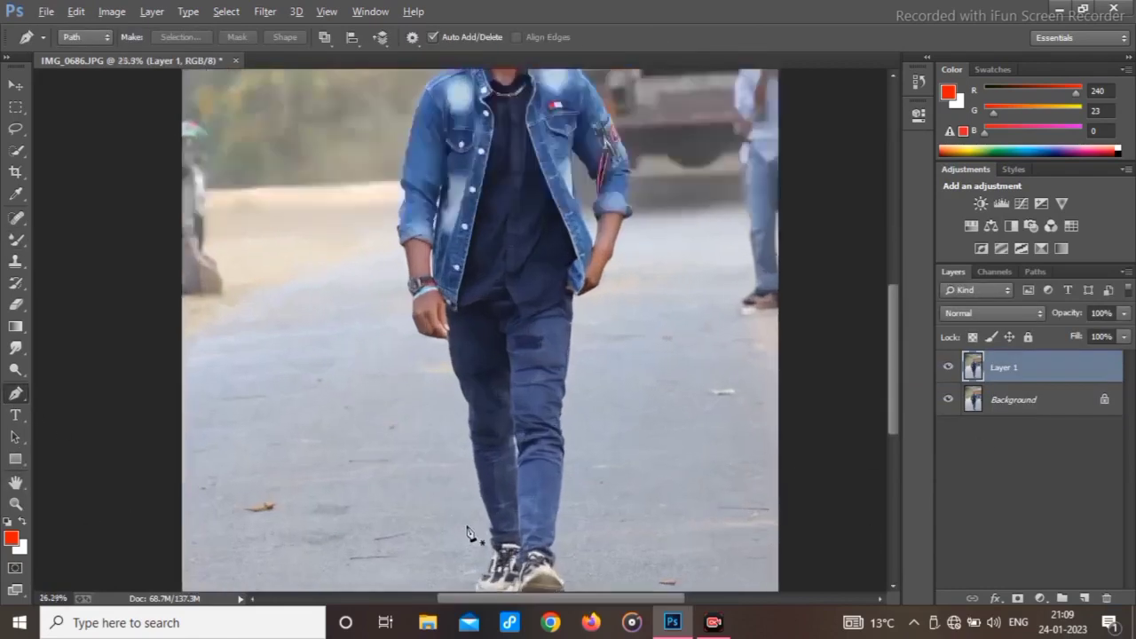
{"action": "scroll", "coordinate": [524, 533], "scroll_direction": "up", "scroll_amount": 4}
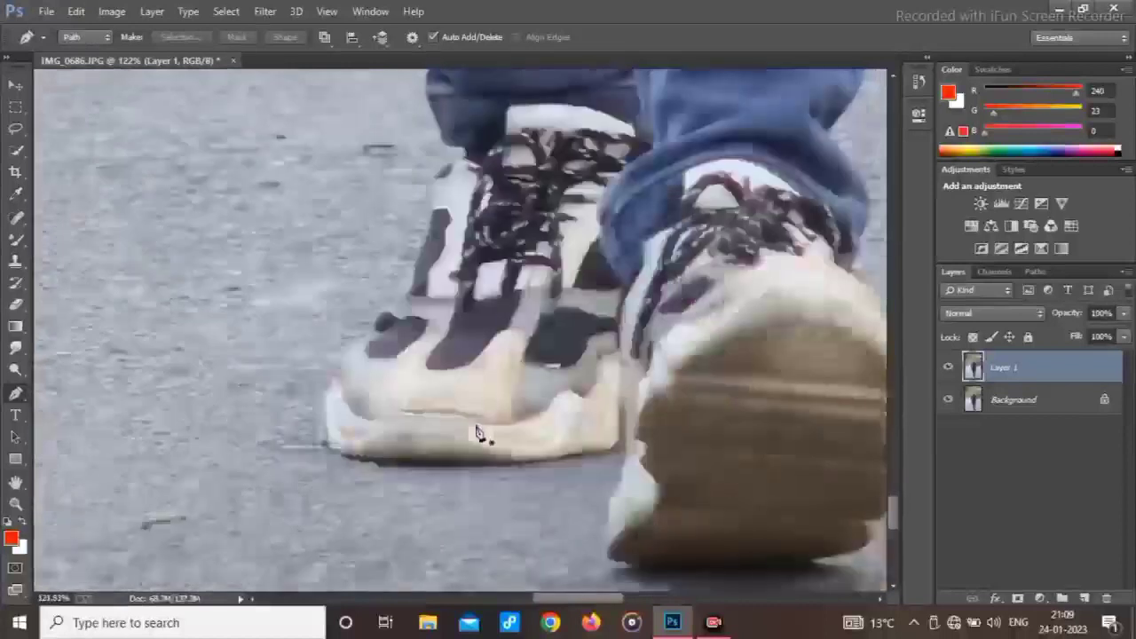
{"action": "left_click", "coordinate": [479, 463]}
{"action": "left_click_drag", "start_coordinate": [390, 463], "coordinate": [359, 468]}
{"action": "scroll", "coordinate": [341, 421], "scroll_direction": "up", "scroll_amount": 3}
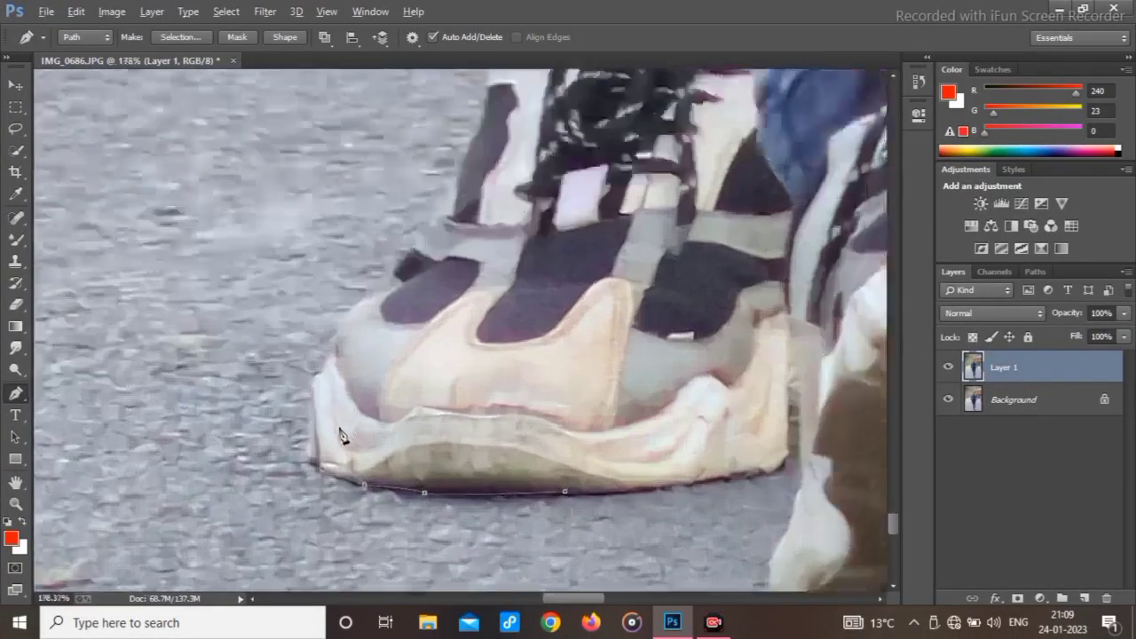
{"action": "left_click_drag", "start_coordinate": [305, 374], "coordinate": [313, 362]}
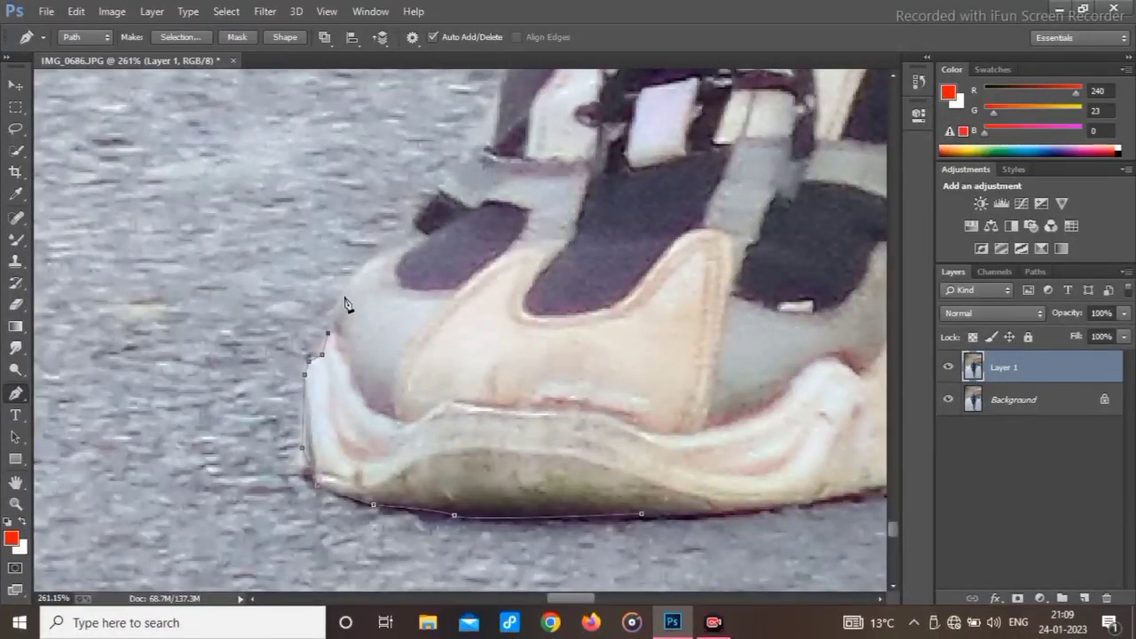
Continue the path up the outer side of the rear shoe to the trouser hem
{"action": "scroll", "coordinate": [439, 206], "scroll_direction": "up", "scroll_amount": 3}
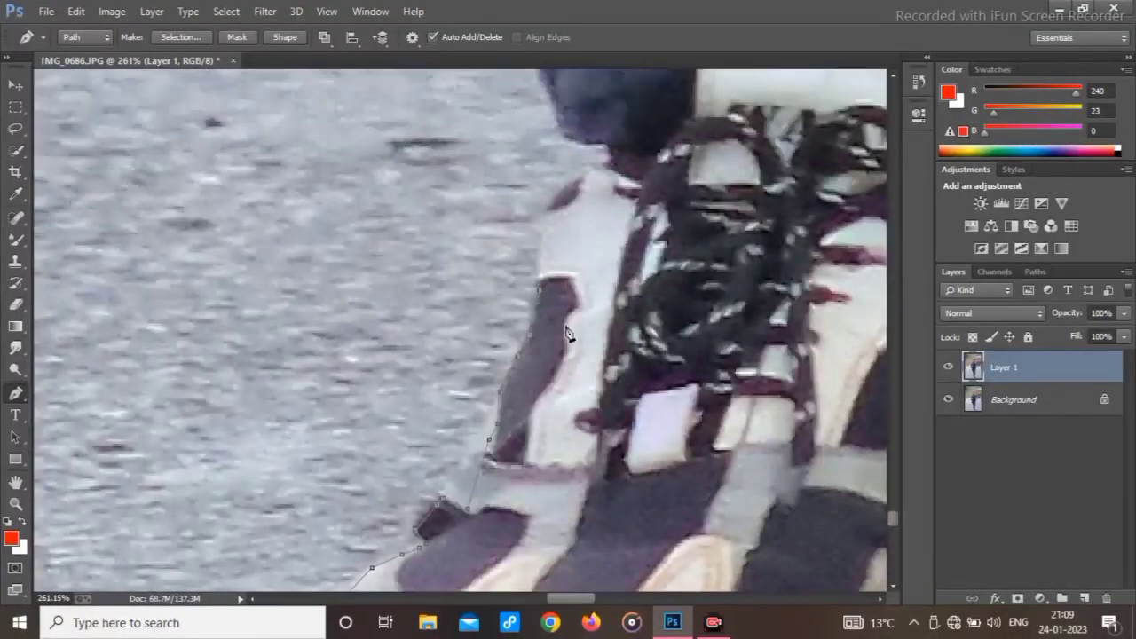
{"action": "scroll", "coordinate": [569, 333], "scroll_direction": "down", "scroll_amount": 1}
{"action": "left_click_drag", "start_coordinate": [548, 253], "coordinate": [579, 222]}
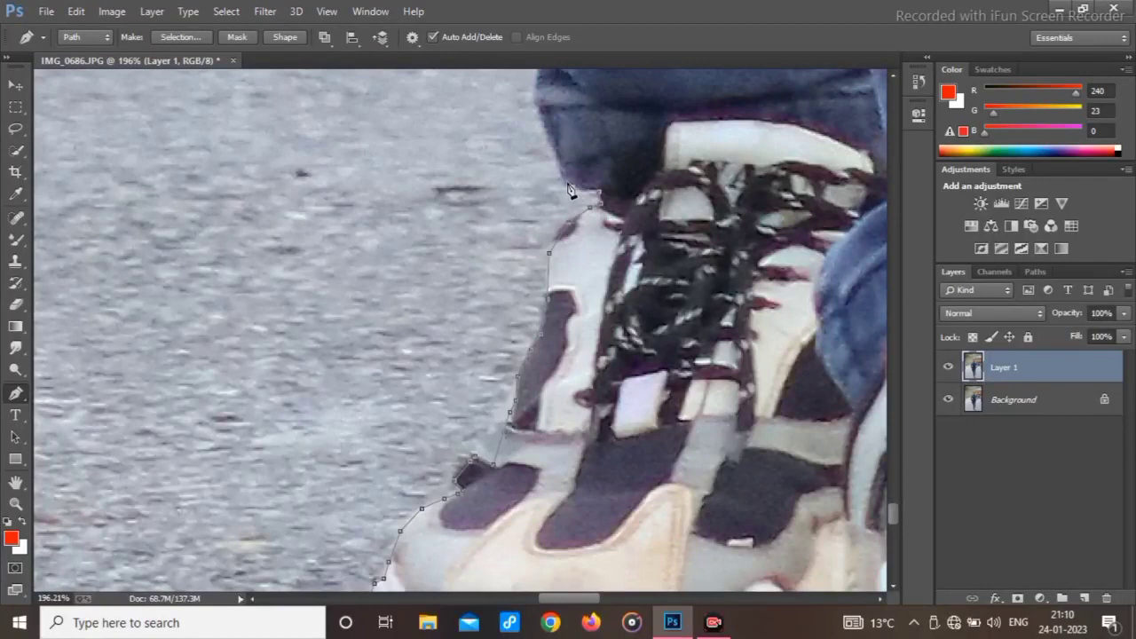
{"action": "left_click", "coordinate": [574, 188]}
Trace the path from the trouser hem up the outer edge of the lower leg
{"action": "scroll", "coordinate": [532, 231], "scroll_direction": "up", "scroll_amount": 4}
{"action": "left_click", "coordinate": [544, 365]}
{"action": "left_click", "coordinate": [540, 337]}
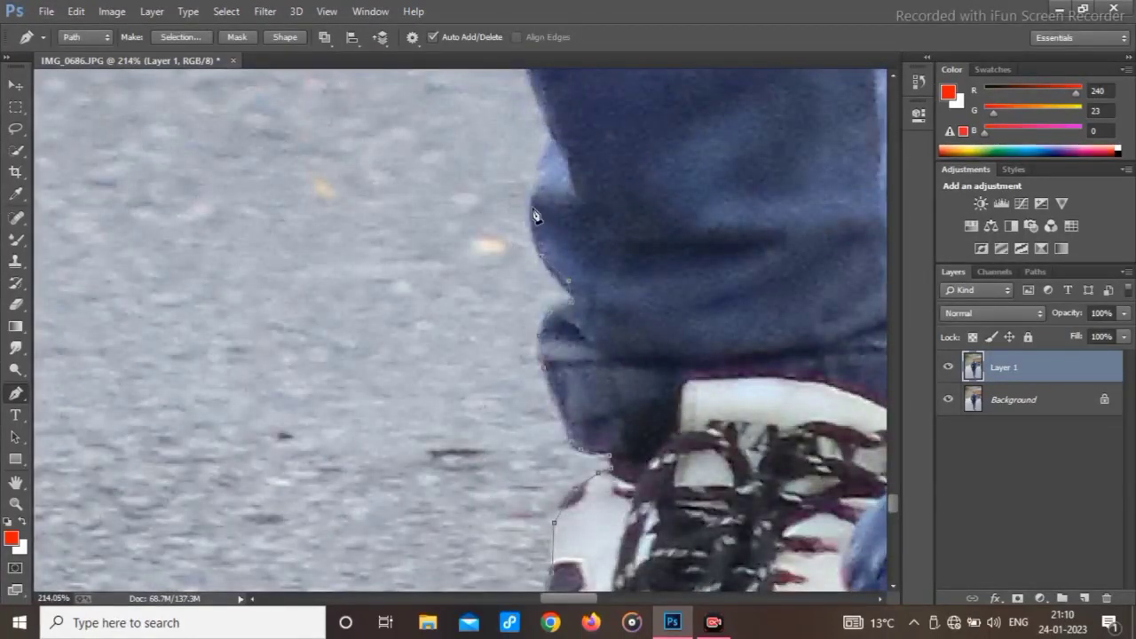
{"action": "scroll", "coordinate": [557, 146], "scroll_direction": "up", "scroll_amount": 3}
{"action": "left_click", "coordinate": [496, 196]}
{"action": "scroll", "coordinate": [532, 293], "scroll_direction": "down", "scroll_amount": 1}
{"action": "scroll", "coordinate": [523, 292], "scroll_direction": "up", "scroll_amount": 2}
{"action": "left_click", "coordinate": [493, 271]}
{"action": "left_click", "coordinate": [474, 213]}
{"action": "scroll", "coordinate": [522, 321], "scroll_direction": "up", "scroll_amount": 2}
{"action": "left_click", "coordinate": [456, 234]}
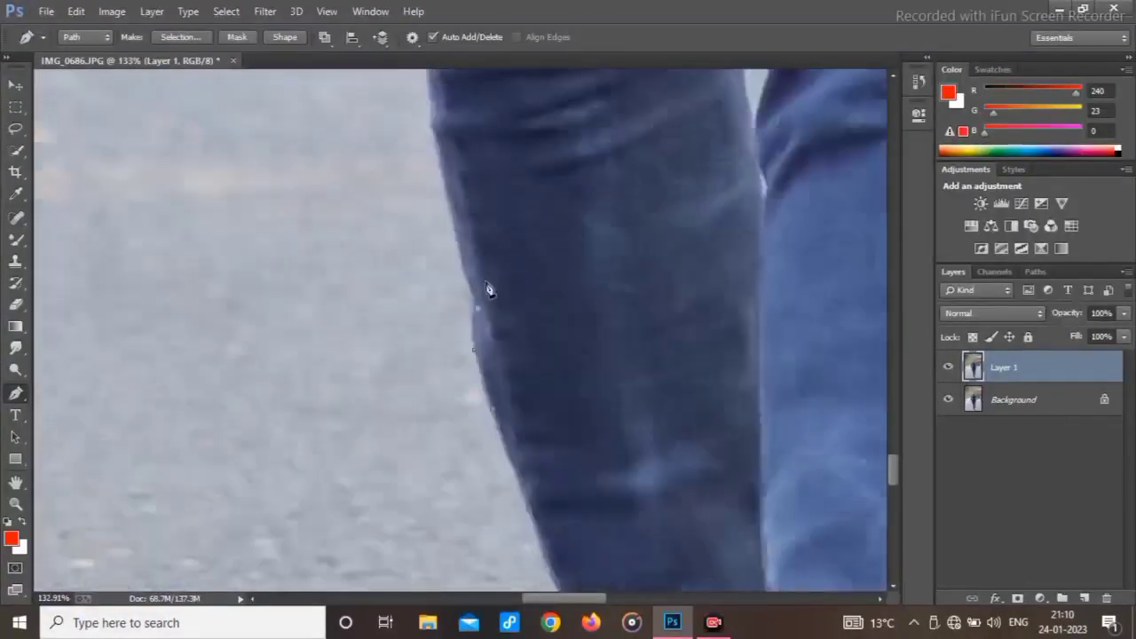
Continue the path along the outer trouser edge up to the folds at the knee
{"action": "scroll", "coordinate": [511, 260], "scroll_direction": "up", "scroll_amount": 2}
{"action": "left_click", "coordinate": [431, 274]}
{"action": "left_click", "coordinate": [431, 228]}
{"action": "scroll", "coordinate": [447, 278], "scroll_direction": "up", "scroll_amount": 2}
{"action": "left_click", "coordinate": [423, 323]}
{"action": "left_click", "coordinate": [423, 299]}
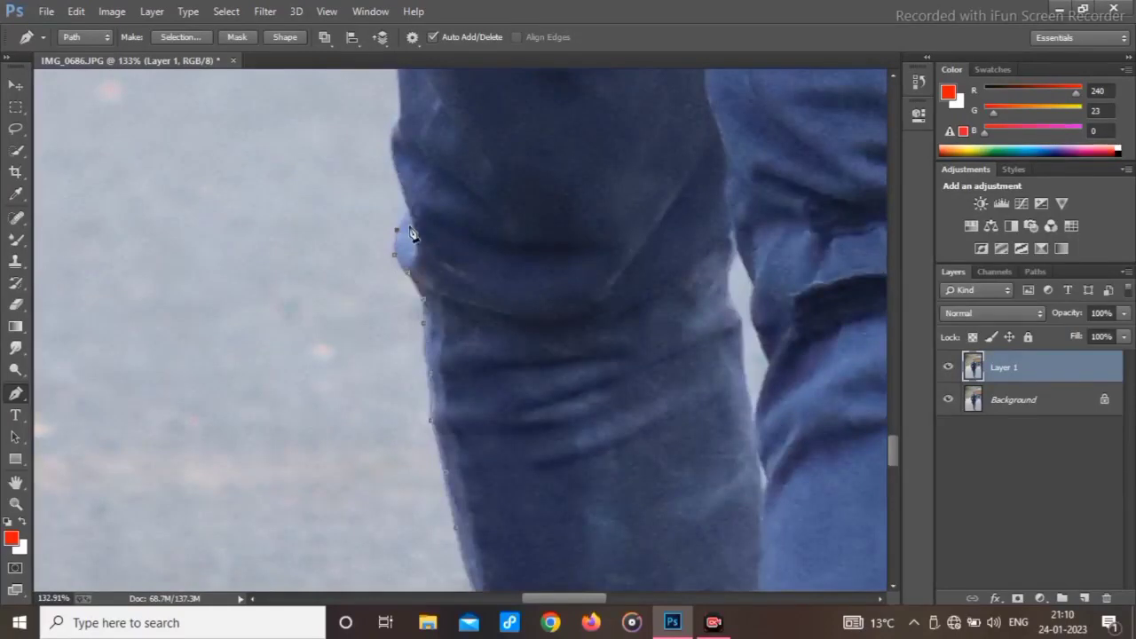
Trace the path from the knee up the outer edge of the thigh to the fingertips
{"action": "scroll", "coordinate": [409, 219], "scroll_direction": "up", "scroll_amount": 3}
{"action": "left_click", "coordinate": [395, 373]}
{"action": "left_click", "coordinate": [394, 272]}
{"action": "scroll", "coordinate": [381, 339], "scroll_direction": "up", "scroll_amount": 2}
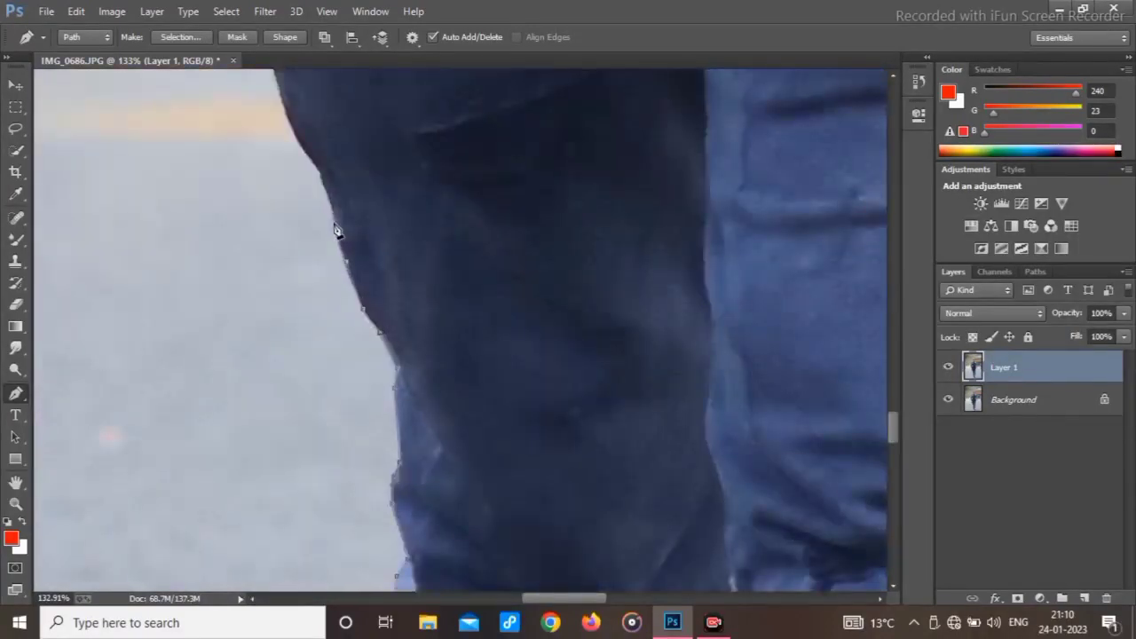
{"action": "left_click", "coordinate": [324, 180]}
{"action": "scroll", "coordinate": [286, 288], "scroll_direction": "up", "scroll_amount": 2}
{"action": "scroll", "coordinate": [278, 236], "scroll_direction": "up", "scroll_amount": 5}
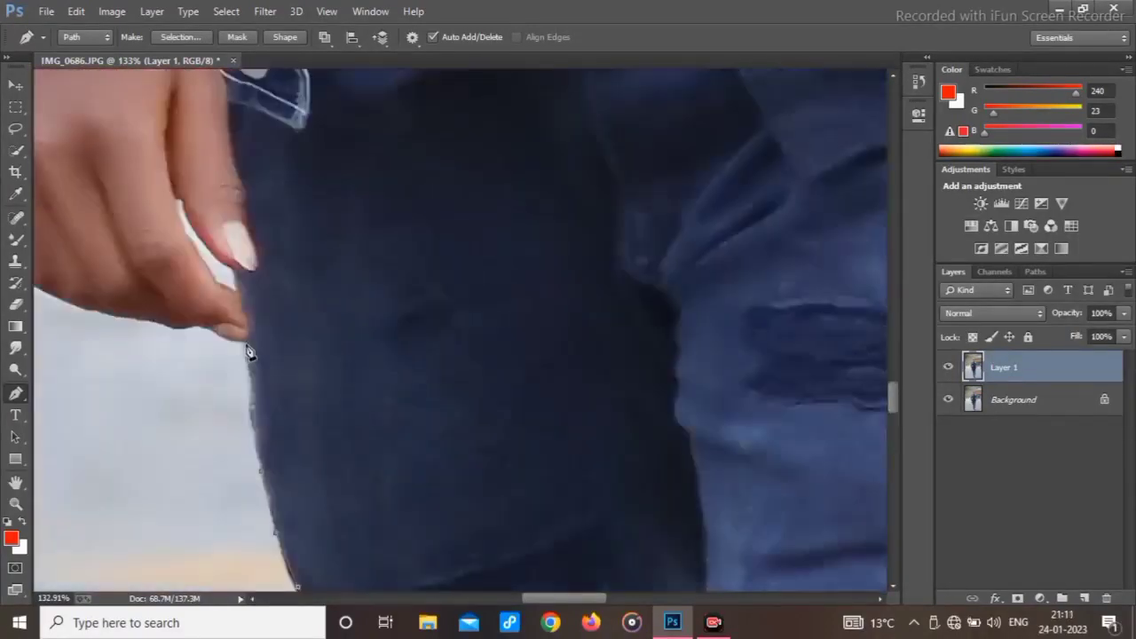
Trace the path around the fingertip, under the fingers and up the outer edge of the hand to the blue wristband
{"action": "left_click", "coordinate": [252, 321]}
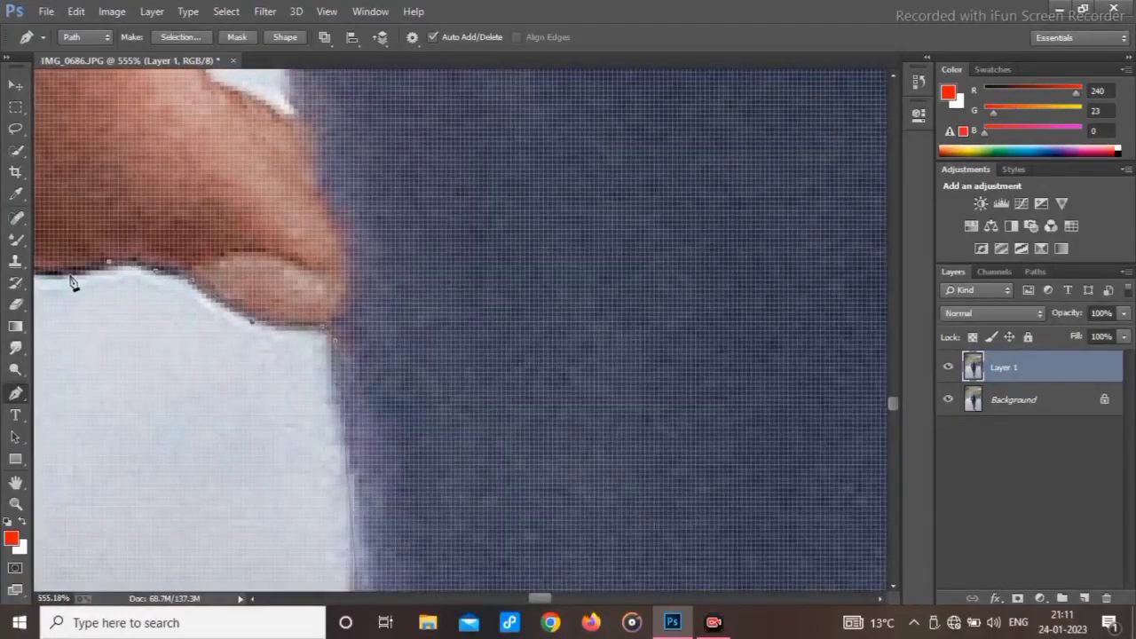
{"action": "left_click_drag", "start_coordinate": [73, 282], "coordinate": [616, 324]}
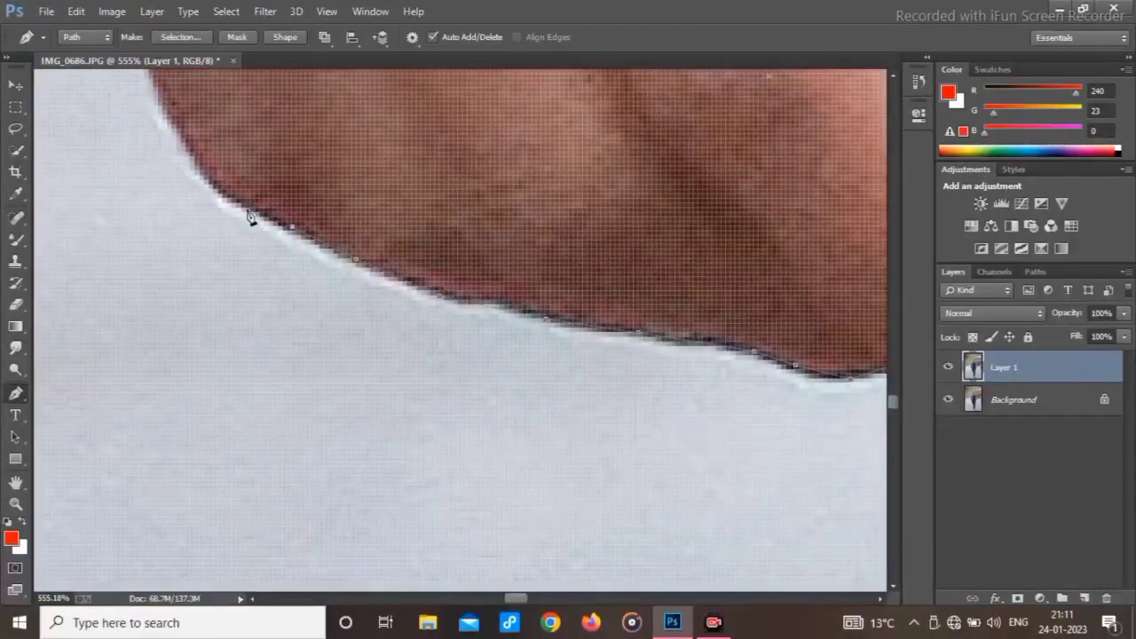
{"action": "scroll", "coordinate": [252, 222], "scroll_direction": "down", "scroll_amount": 5}
{"action": "scroll", "coordinate": [210, 335], "scroll_direction": "up", "scroll_amount": 4}
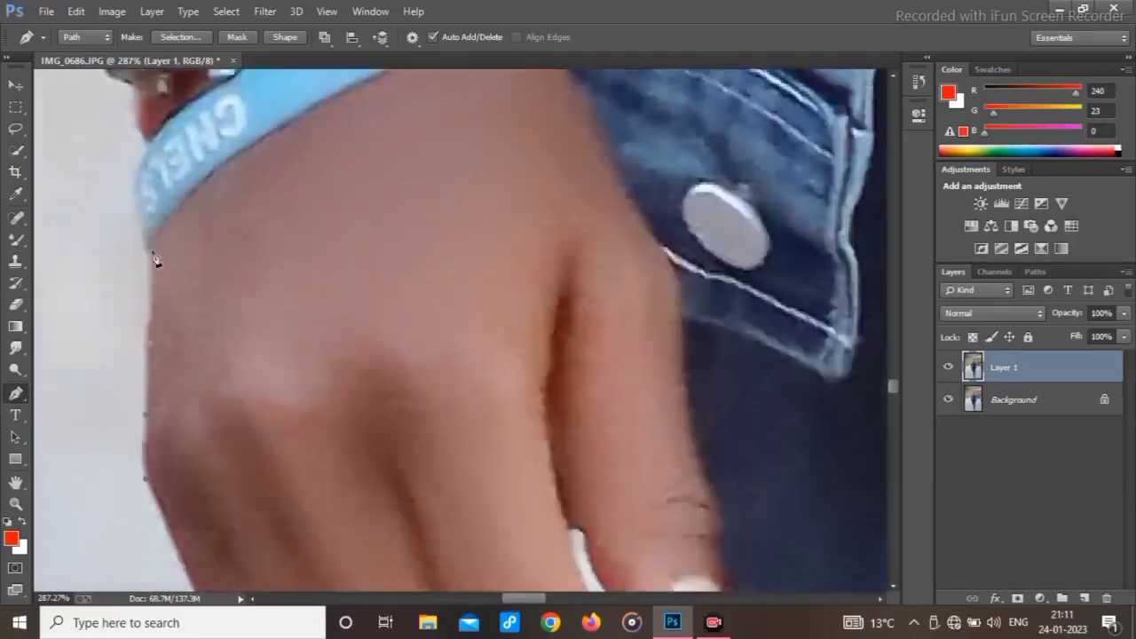
Continue the path around the wristband and wristwatch, and up the outer edge of the forearm to the sleeve cuff
{"action": "scroll", "coordinate": [155, 260], "scroll_direction": "up", "scroll_amount": 6}
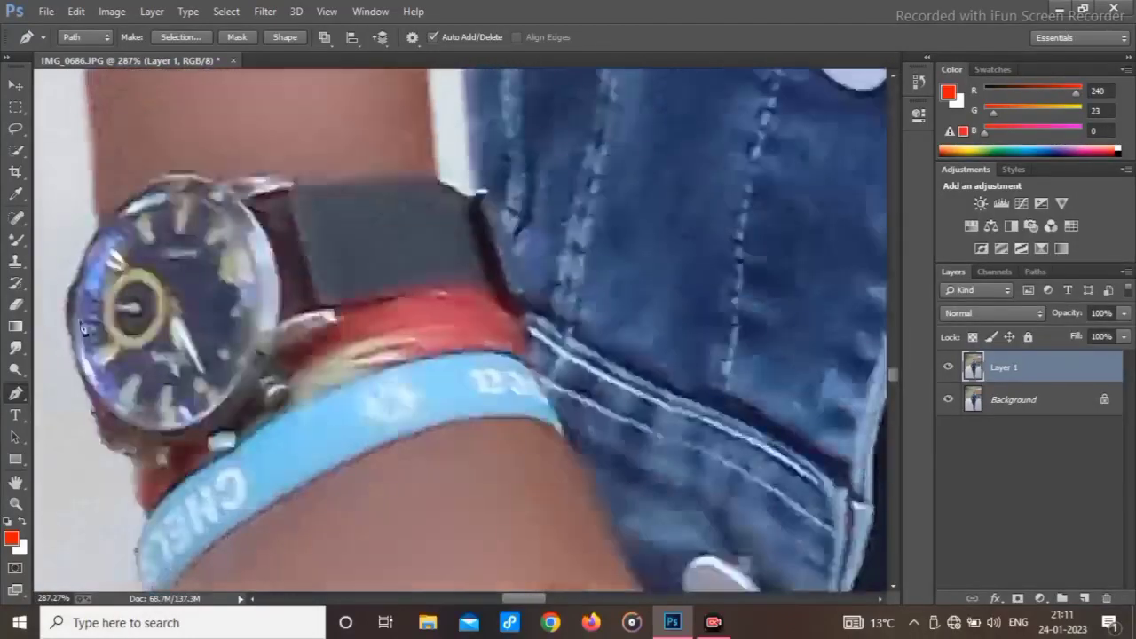
{"action": "left_click", "coordinate": [68, 343]}
{"action": "scroll", "coordinate": [101, 240], "scroll_direction": "down", "scroll_amount": 2}
{"action": "scroll", "coordinate": [101, 240], "scroll_direction": "up", "scroll_amount": 6}
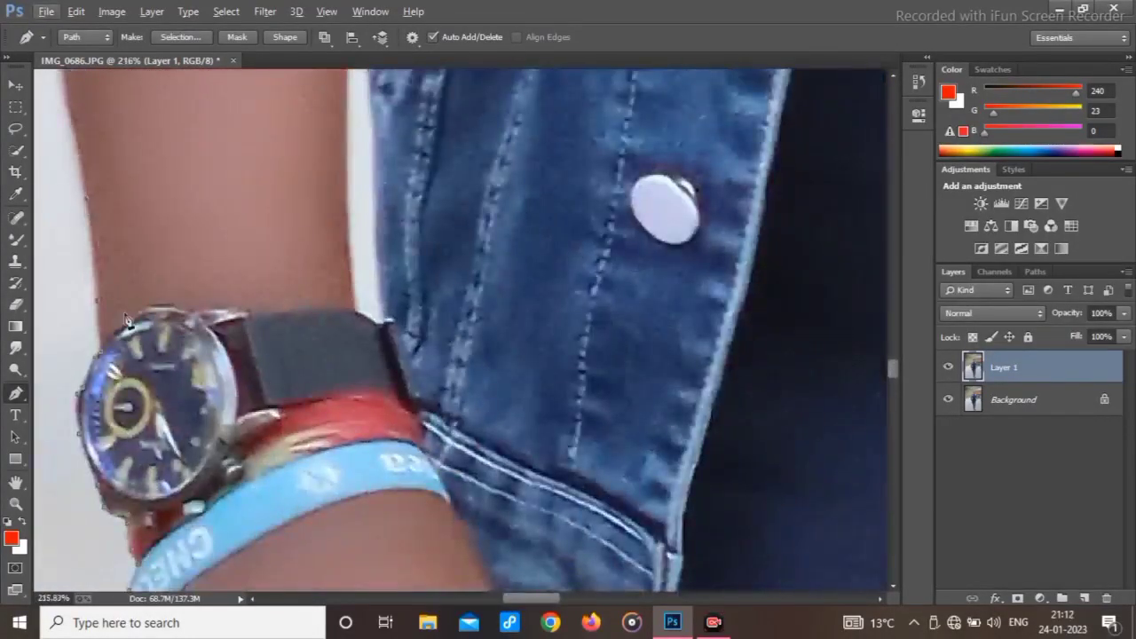
{"action": "scroll", "coordinate": [299, 266], "scroll_direction": "up", "scroll_amount": 3}
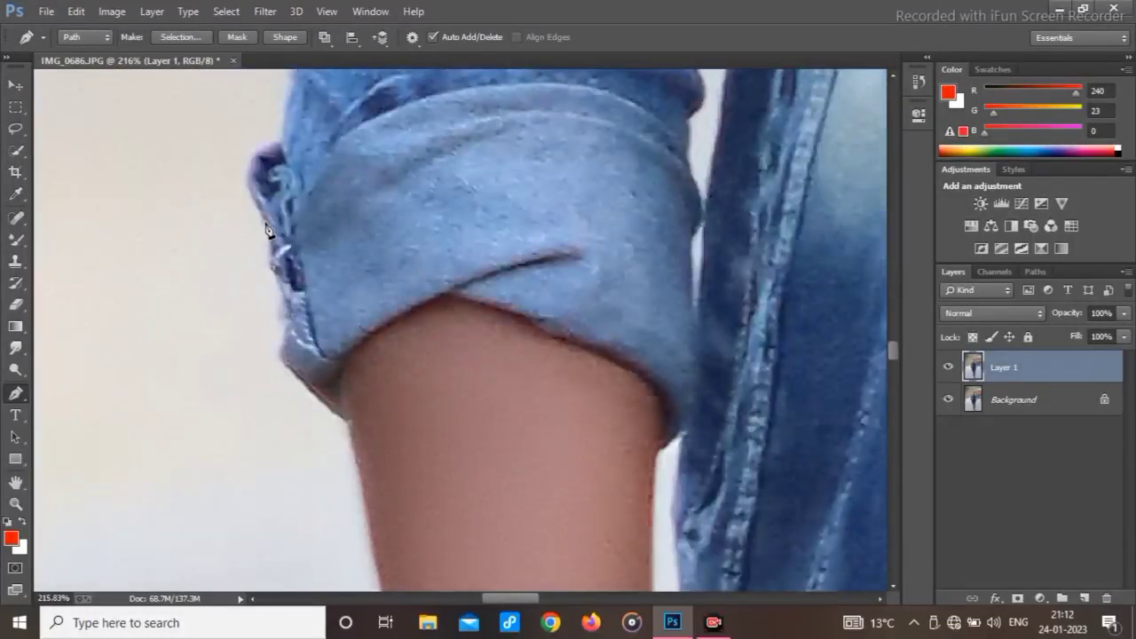
Trace the path around the rolled denim cuff and onto the sleeve above it
{"action": "scroll", "coordinate": [266, 162], "scroll_direction": "up", "scroll_amount": 5}
{"action": "left_click", "coordinate": [296, 227]}
{"action": "left_click", "coordinate": [327, 158]}
{"action": "scroll", "coordinate": [375, 267], "scroll_direction": "down", "scroll_amount": 5}
{"action": "left_click", "coordinate": [366, 170]}
{"action": "left_click", "coordinate": [331, 141]}
{"action": "scroll", "coordinate": [328, 177], "scroll_direction": "up", "scroll_amount": 3}
Continue the path along the outer edge of the denim sleeve from the elbow folds up to the shoulder seam
{"action": "scroll", "coordinate": [325, 286], "scroll_direction": "up", "scroll_amount": 6}
{"action": "left_click_drag", "start_coordinate": [320, 211], "coordinate": [322, 163]}
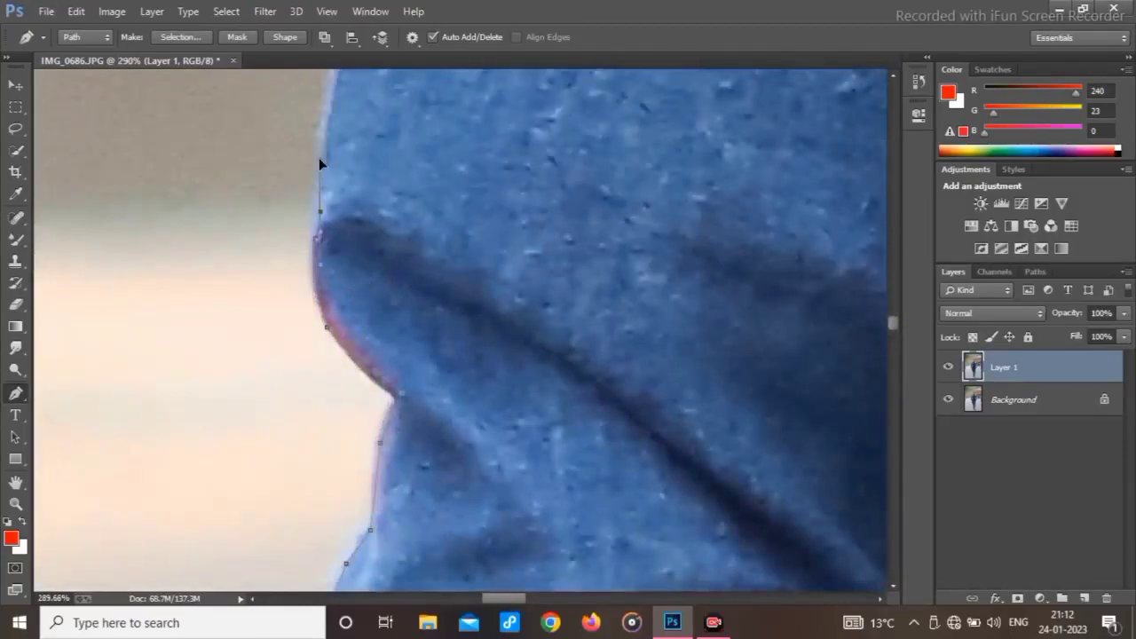
{"action": "scroll", "coordinate": [324, 168], "scroll_direction": "down", "scroll_amount": 5}
{"action": "scroll", "coordinate": [393, 185], "scroll_direction": "up", "scroll_amount": 5}
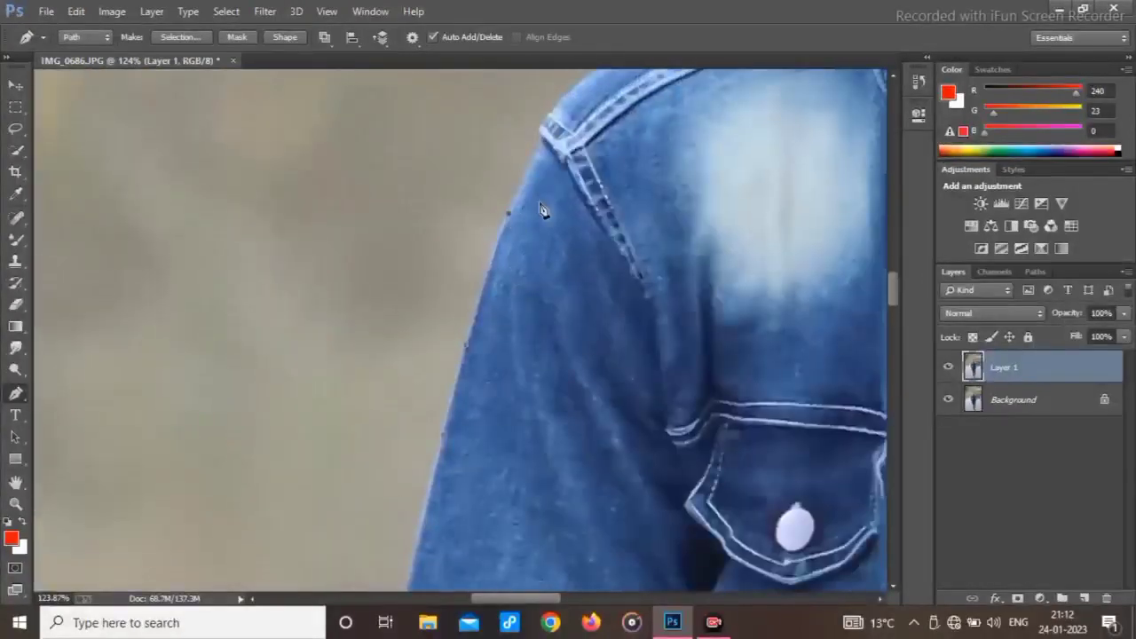
{"action": "left_click_drag", "start_coordinate": [522, 185], "coordinate": [498, 386]}
Trace the path along the top of the denim jacket's shoulder to the base of the collar
{"action": "left_click", "coordinate": [528, 306]}
{"action": "left_click", "coordinate": [612, 249]}
{"action": "left_click", "coordinate": [675, 214]}
{"action": "left_click", "coordinate": [738, 180]}
{"action": "left_click", "coordinate": [801, 151]}
{"action": "left_click", "coordinate": [840, 129]}
{"action": "left_click_drag", "start_coordinate": [746, 77], "coordinate": [304, 409]}
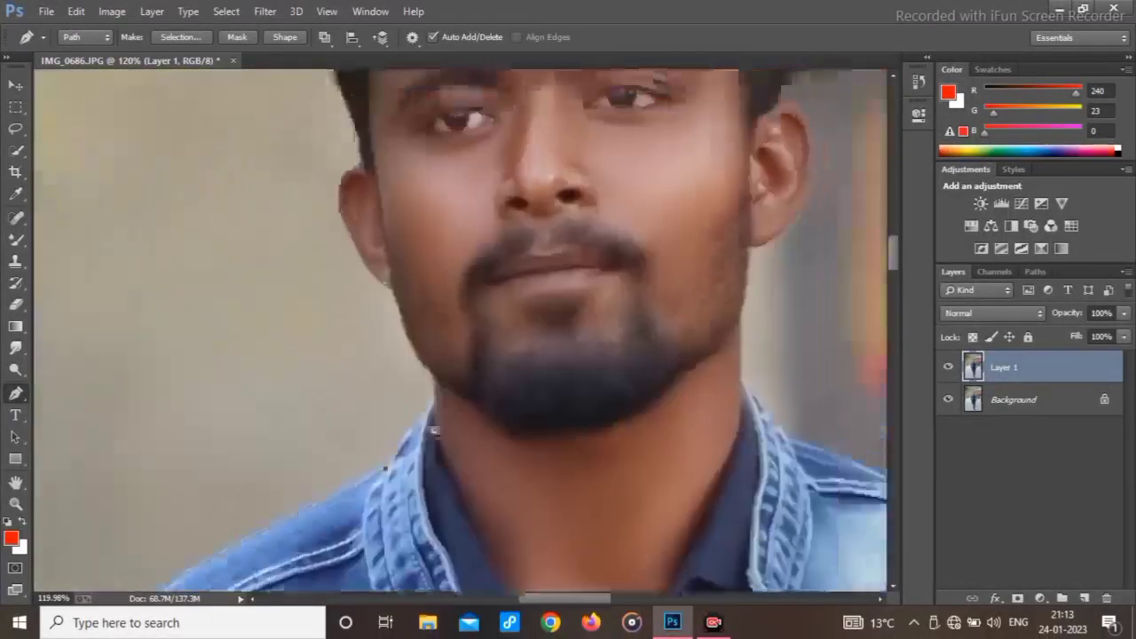
Continue the path up the jacket collar and neck, and along the bearded jaw towards the ear
{"action": "scroll", "coordinate": [306, 410], "scroll_direction": "up", "scroll_amount": 5}
{"action": "left_click", "coordinate": [346, 514]}
{"action": "left_click", "coordinate": [381, 449]}
{"action": "left_click", "coordinate": [426, 409]}
{"action": "left_click", "coordinate": [440, 388]}
{"action": "left_click_drag", "start_coordinate": [453, 358], "coordinate": [449, 504]}
{"action": "left_click", "coordinate": [440, 474]}
{"action": "left_click", "coordinate": [431, 453]}
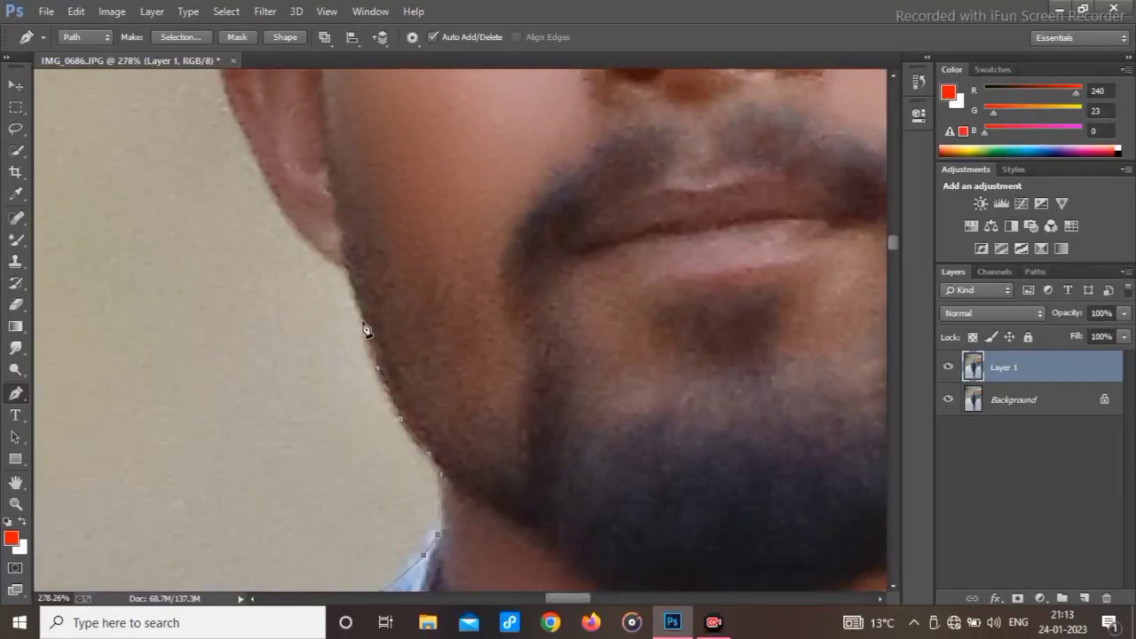
Trace the path around the ear and up the sideburn to the lower curls of the hair
{"action": "scroll", "coordinate": [301, 301], "scroll_direction": "up", "scroll_amount": 3}
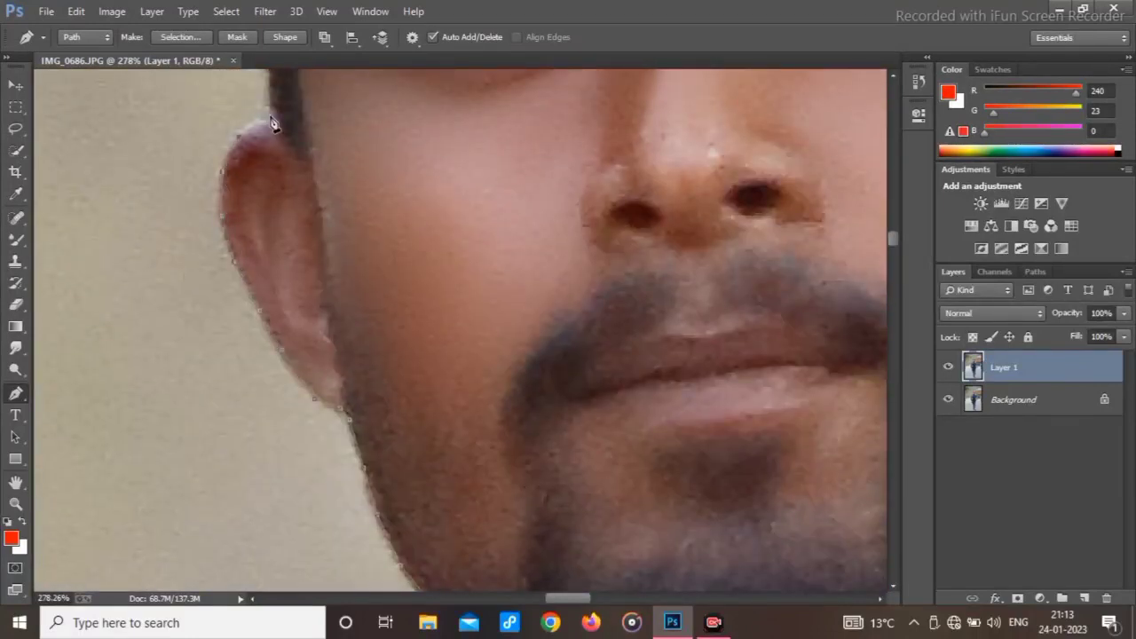
{"action": "left_click", "coordinate": [269, 119]}
{"action": "left_click_drag", "start_coordinate": [270, 124], "coordinate": [273, 355]}
{"action": "left_click", "coordinate": [268, 300]}
{"action": "left_click", "coordinate": [254, 259]}
{"action": "left_click_drag", "start_coordinate": [275, 282], "coordinate": [291, 326]}
{"action": "scroll", "coordinate": [291, 326], "scroll_direction": "down", "scroll_amount": 5}
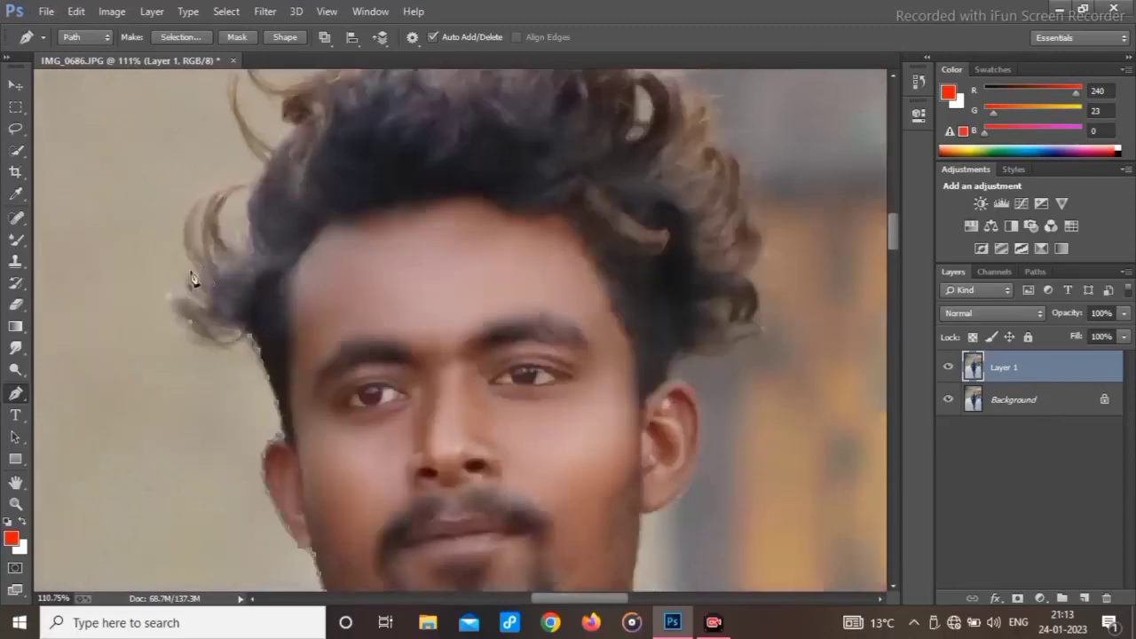
Continue the Pen path over the curly hair and down its far side to the top of the other ear
{"action": "scroll", "coordinate": [339, 285], "scroll_direction": "down", "scroll_amount": 3}
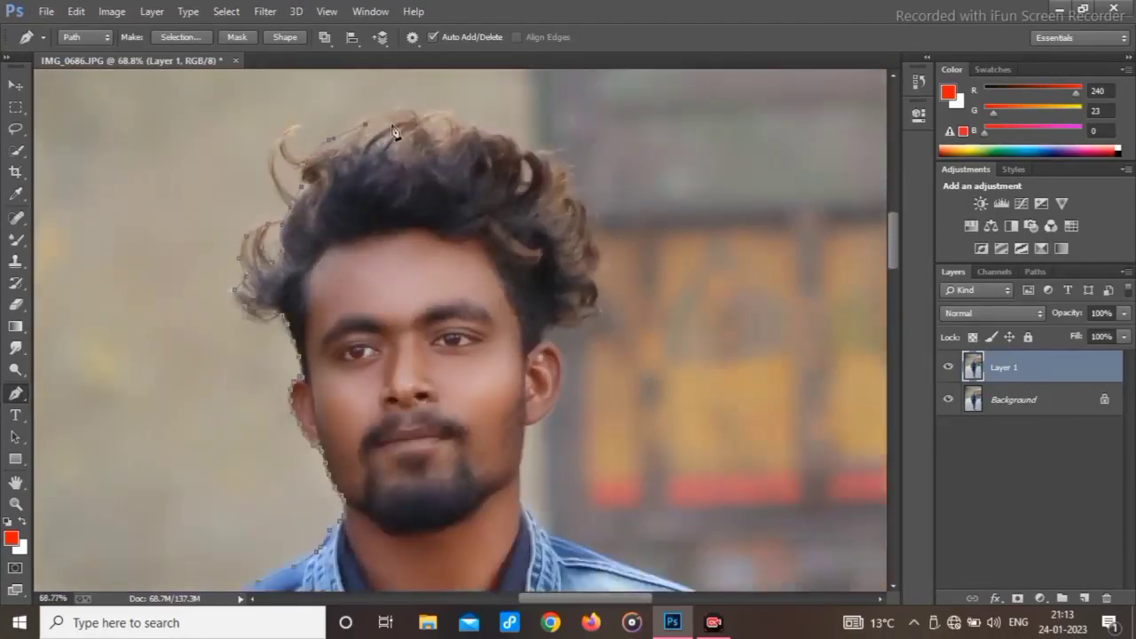
{"action": "left_click", "coordinate": [593, 307]}
{"action": "scroll", "coordinate": [545, 321], "scroll_direction": "up", "scroll_amount": 3}
{"action": "left_click", "coordinate": [603, 322]}
{"action": "left_click_drag", "start_coordinate": [569, 341], "coordinate": [542, 358]}
{"action": "left_click", "coordinate": [544, 374]}
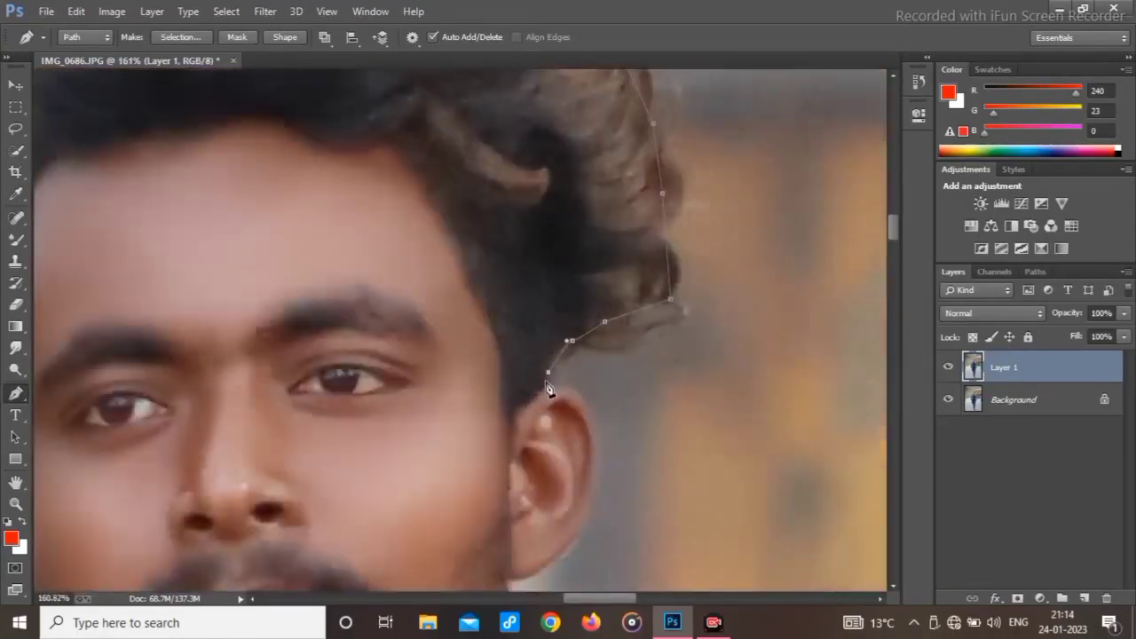
{"action": "left_click", "coordinate": [540, 383]}
Trace the path around the outer rim of the ear down to the underside of the earlobe
{"action": "scroll", "coordinate": [547, 387], "scroll_direction": "up", "scroll_amount": 3}
{"action": "left_click", "coordinate": [528, 400]}
{"action": "left_click", "coordinate": [596, 416]}
{"action": "left_click_drag", "start_coordinate": [616, 450], "coordinate": [617, 465]}
{"action": "scroll", "coordinate": [617, 463], "scroll_direction": "down", "scroll_amount": 3}
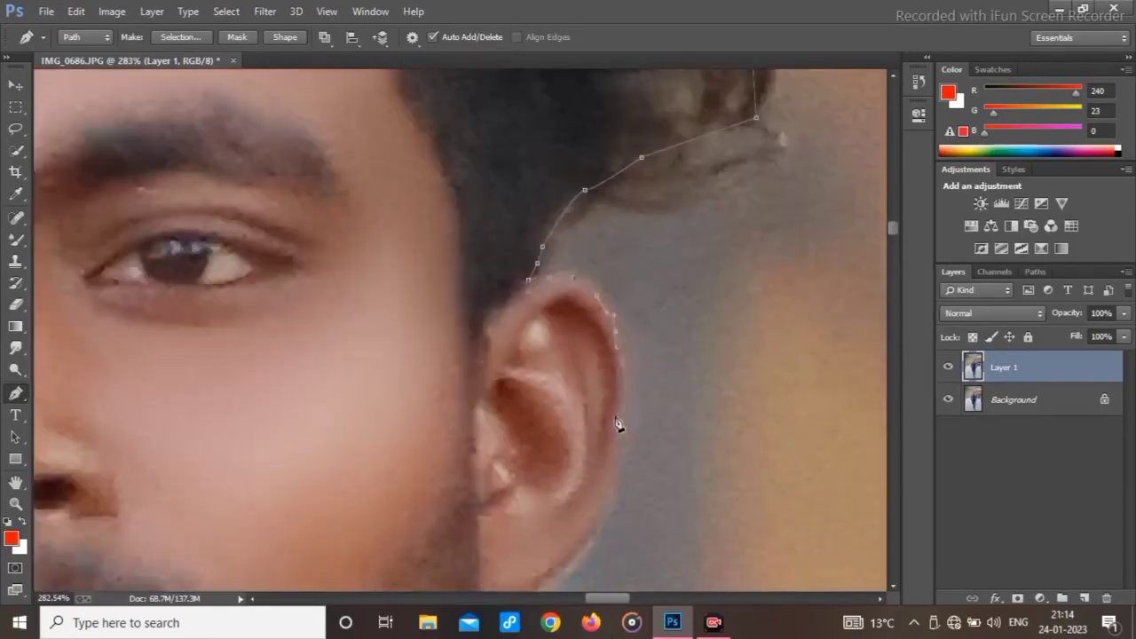
{"action": "left_click", "coordinate": [601, 510]}
{"action": "scroll", "coordinate": [589, 532], "scroll_direction": "down", "scroll_amount": 4}
{"action": "left_click", "coordinate": [552, 405]}
{"action": "left_click", "coordinate": [491, 438]}
Continue the path down the jaw and neck, then along the jacket collar onto the shoulder
{"action": "scroll", "coordinate": [474, 432], "scroll_direction": "down", "scroll_amount": 3}
{"action": "left_click", "coordinate": [464, 387]}
{"action": "left_click", "coordinate": [452, 462]}
{"action": "scroll", "coordinate": [459, 465], "scroll_direction": "down", "scroll_amount": 3}
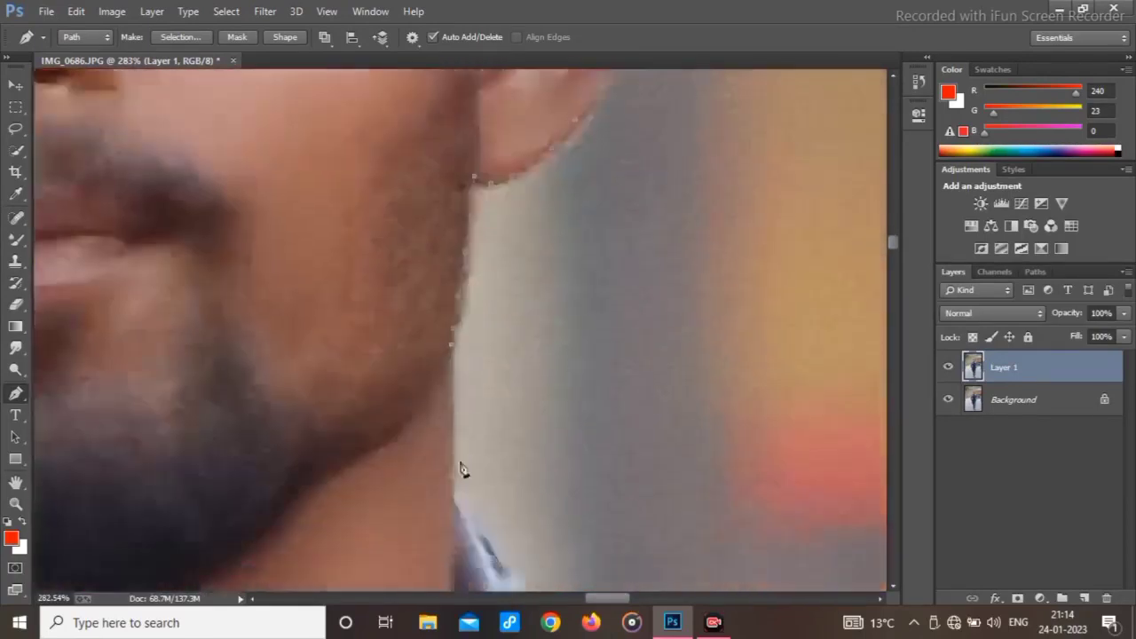
{"action": "scroll", "coordinate": [461, 470], "scroll_direction": "down", "scroll_amount": 2}
{"action": "scroll", "coordinate": [621, 479], "scroll_direction": "down", "scroll_amount": 3}
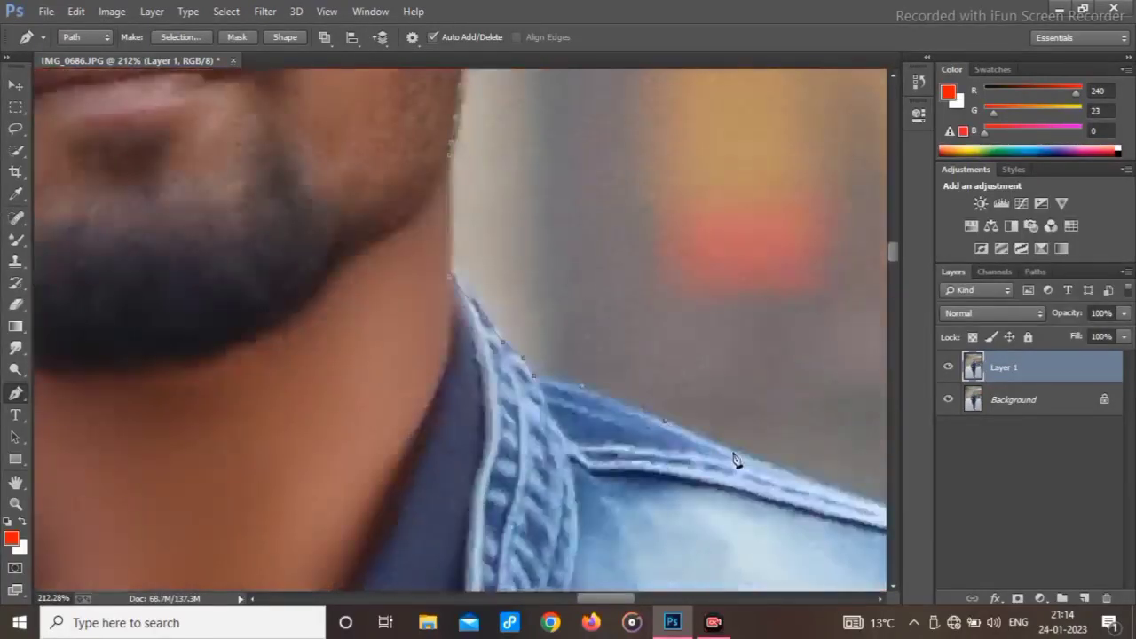
Trace the path along the denim shoulder and down the outer sleeve past the zipper and red badge
{"action": "scroll", "coordinate": [533, 426], "scroll_direction": "down", "scroll_amount": 2}
{"action": "scroll", "coordinate": [533, 426], "scroll_direction": "right", "scroll_amount": 3}
{"action": "scroll", "coordinate": [550, 444], "scroll_direction": "down", "scroll_amount": 3}
{"action": "scroll", "coordinate": [444, 380], "scroll_direction": "down", "scroll_amount": 3}
{"action": "scroll", "coordinate": [532, 479], "scroll_direction": "down", "scroll_amount": 4}
{"action": "left_click_drag", "start_coordinate": [143, 160], "coordinate": [192, 289]}
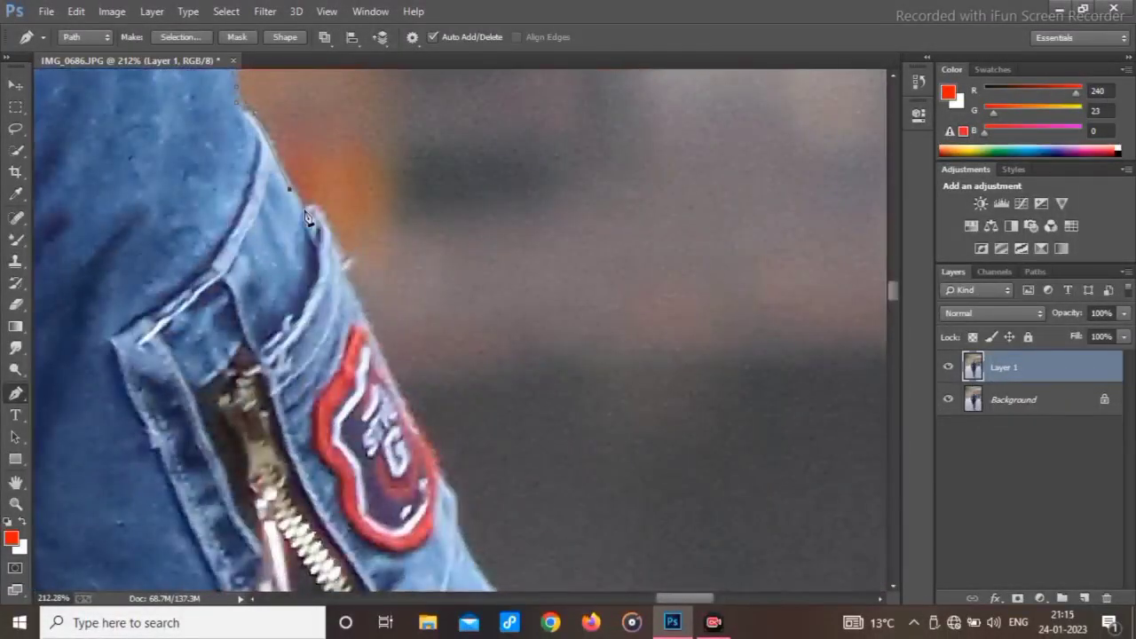
{"action": "left_click", "coordinate": [488, 464]}
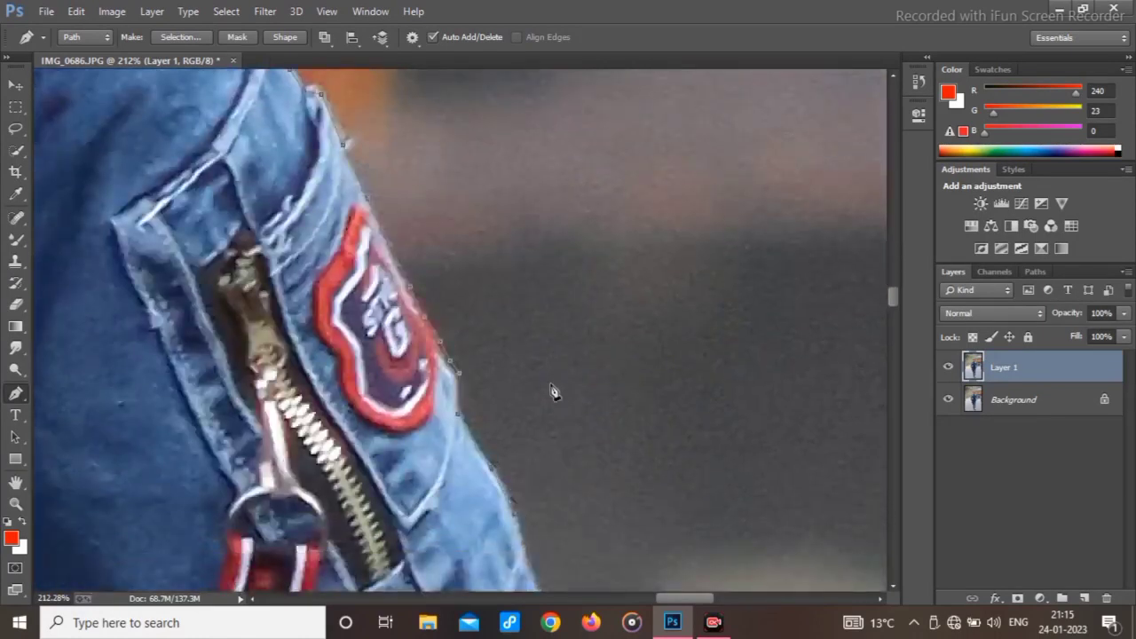
Continue the path along the elbow folds of the denim sleeve towards the rolled cuff
{"action": "left_click_drag", "start_coordinate": [529, 437], "coordinate": [349, 86]}
{"action": "left_click", "coordinate": [393, 460]}
{"action": "scroll", "coordinate": [388, 440], "scroll_direction": "down", "scroll_amount": 3}
{"action": "left_click", "coordinate": [383, 380]}
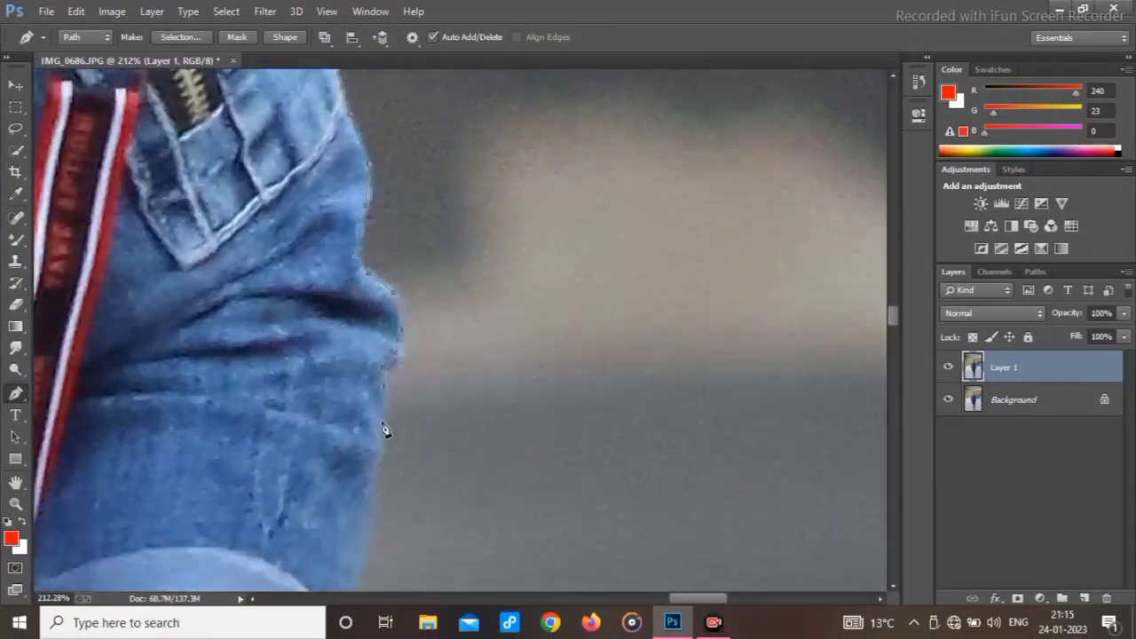
{"action": "left_click", "coordinate": [382, 416]}
{"action": "left_click", "coordinate": [378, 442]}
{"action": "scroll", "coordinate": [378, 435], "scroll_direction": "down", "scroll_amount": 3}
{"action": "left_click", "coordinate": [372, 391]}
Trace the path around the rolled sleeve cuff and down the outer edge of the bare forearm
{"action": "left_click_drag", "start_coordinate": [387, 572], "coordinate": [468, 178]}
{"action": "left_click", "coordinate": [433, 344]}
{"action": "left_click", "coordinate": [383, 372]}
{"action": "scroll", "coordinate": [387, 371], "scroll_direction": "down", "scroll_amount": 2}
{"action": "scroll", "coordinate": [363, 337], "scroll_direction": "down", "scroll_amount": 1}
{"action": "left_click", "coordinate": [345, 371]}
{"action": "scroll", "coordinate": [346, 375], "scroll_direction": "down", "scroll_amount": 3}
{"action": "left_click", "coordinate": [304, 352]}
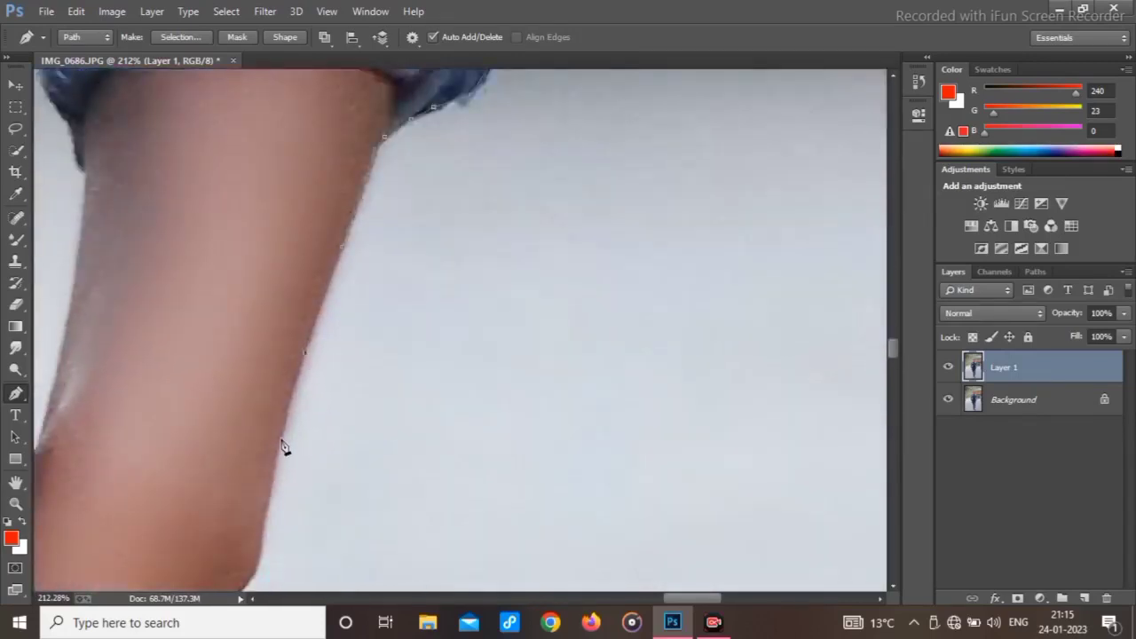
{"action": "scroll", "coordinate": [340, 319], "scroll_direction": "down", "scroll_amount": 3}
{"action": "scroll", "coordinate": [349, 272], "scroll_direction": "down", "scroll_amount": 3}
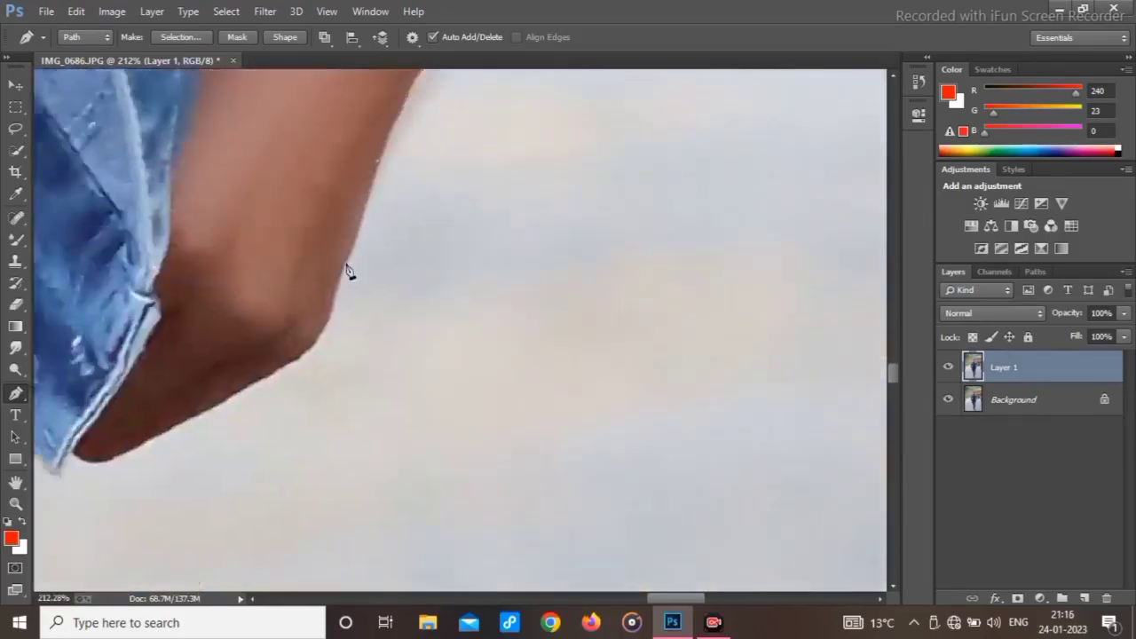
Continue the path around the wrist and the underside of the hand to the tip of the jacket hem
{"action": "left_click", "coordinate": [286, 363]}
{"action": "left_click", "coordinate": [209, 408]}
{"action": "left_click", "coordinate": [163, 432]}
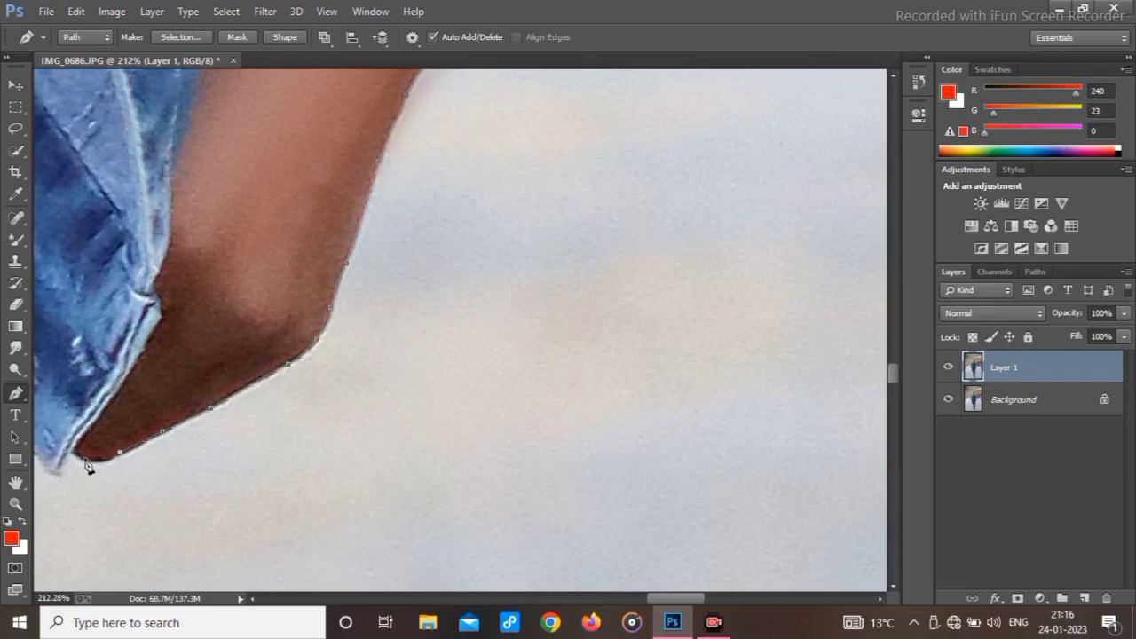
{"action": "left_click", "coordinate": [84, 456]}
{"action": "left_click", "coordinate": [71, 449]}
{"action": "left_click_drag", "start_coordinate": [43, 473], "coordinate": [337, 293]}
Trace the path down the outer edge of the trousers from the pocket to the folds around the knee
{"action": "scroll", "coordinate": [322, 278], "scroll_direction": "down", "scroll_amount": 5}
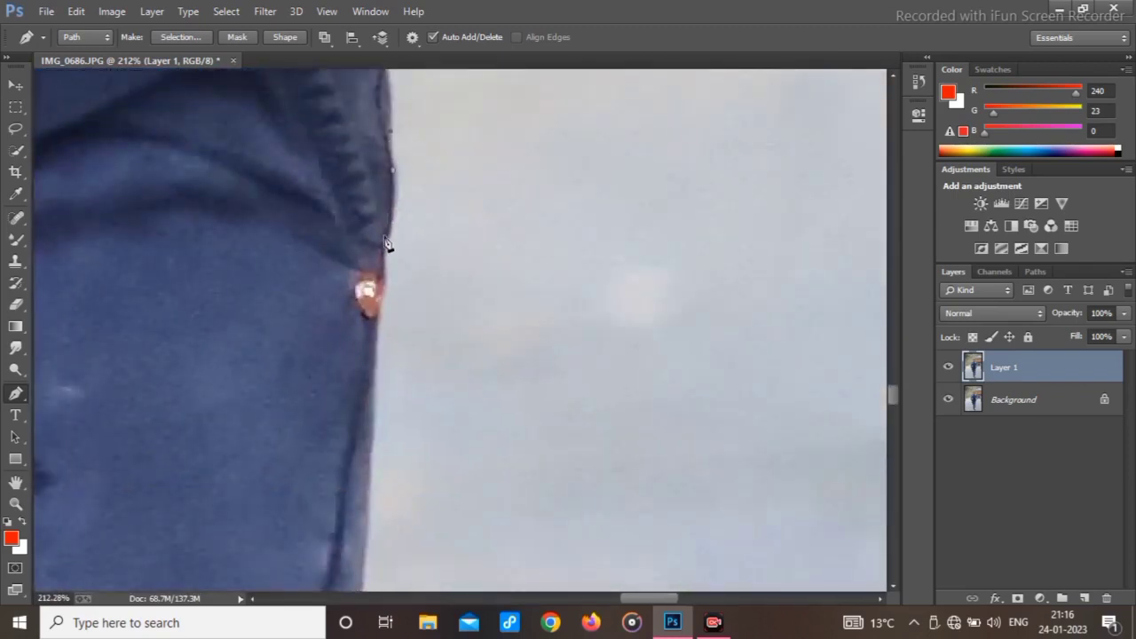
{"action": "scroll", "coordinate": [324, 358], "scroll_direction": "down", "scroll_amount": 2}
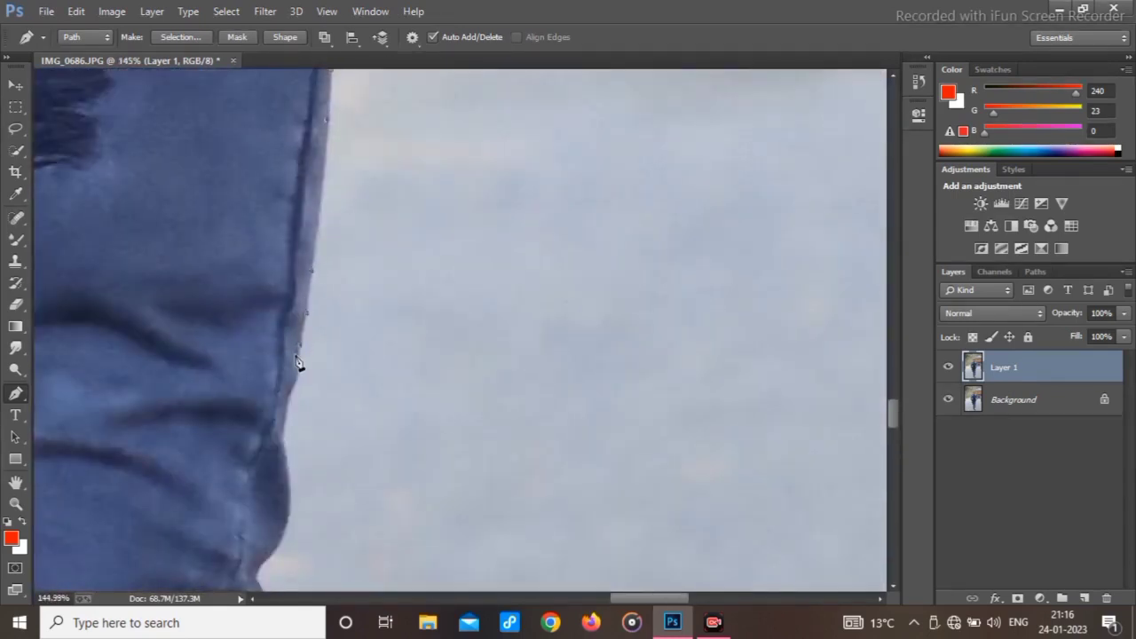
{"action": "left_click", "coordinate": [285, 441]}
{"action": "left_click_drag", "start_coordinate": [287, 511], "coordinate": [331, 262]}
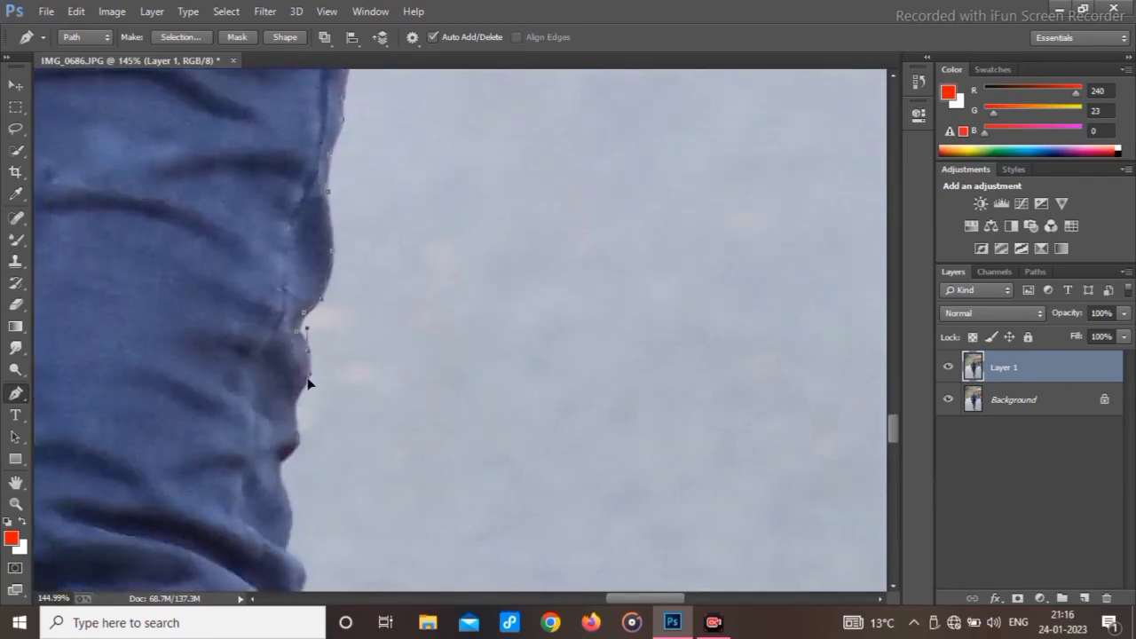
{"action": "left_click", "coordinate": [292, 526]}
{"action": "left_click_drag", "start_coordinate": [292, 525], "coordinate": [337, 226]}
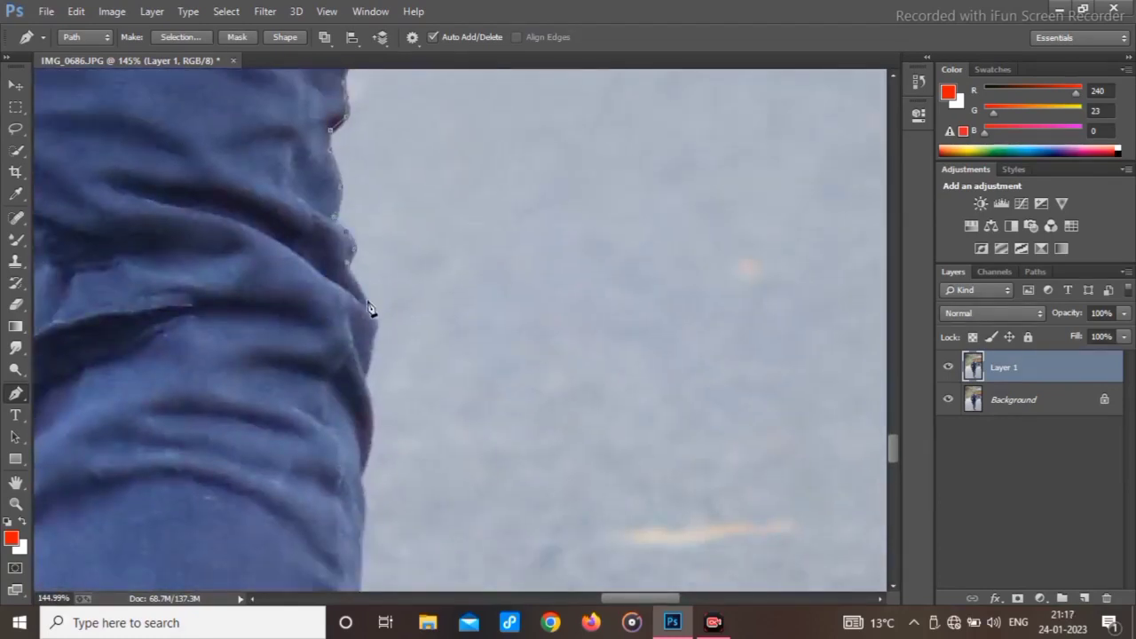
Continue the path from the knee folds down the outer edge of the lower trouser leg
{"action": "left_click", "coordinate": [363, 473]}
{"action": "left_click_drag", "start_coordinate": [363, 519], "coordinate": [303, 95]}
{"action": "left_click", "coordinate": [300, 136]}
{"action": "left_click", "coordinate": [292, 265]}
{"action": "left_click", "coordinate": [276, 375]}
{"action": "left_click_drag", "start_coordinate": [276, 375], "coordinate": [431, 213]}
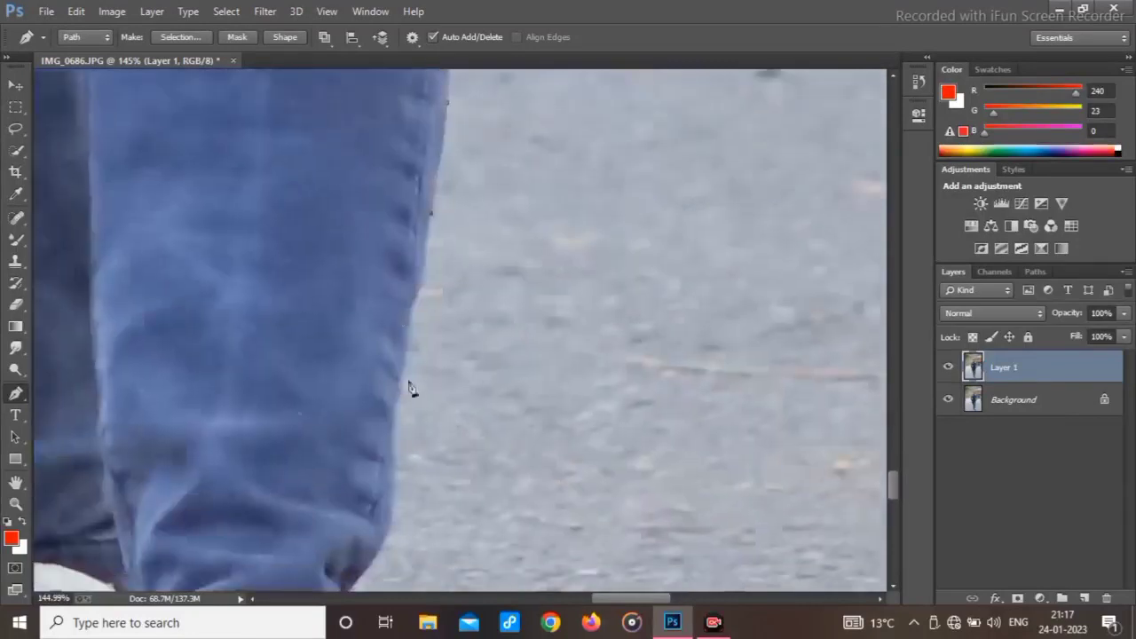
Trace the path around the gathered fabric and hem of the trouser leg down to the front shoe
{"action": "left_click", "coordinate": [383, 485]}
{"action": "left_click_drag", "start_coordinate": [351, 490], "coordinate": [439, 143]}
{"action": "left_click", "coordinate": [419, 387]}
{"action": "scroll", "coordinate": [395, 376], "scroll_direction": "up", "scroll_amount": 4}
{"action": "left_click", "coordinate": [443, 414]}
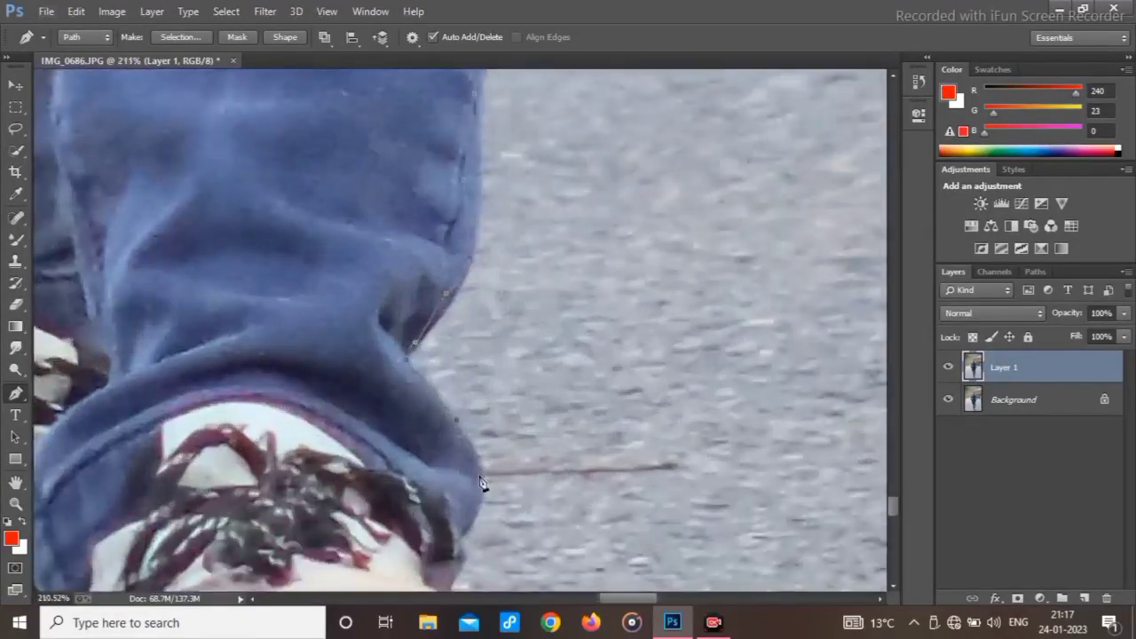
{"action": "left_click", "coordinate": [480, 464]}
{"action": "left_click_drag", "start_coordinate": [458, 466], "coordinate": [446, 190]}
Continue the path along the upper side of the raised front shoe to the edge of its sole
{"action": "left_click", "coordinate": [442, 331]}
{"action": "left_click", "coordinate": [488, 375]}
{"action": "left_click", "coordinate": [512, 393]}
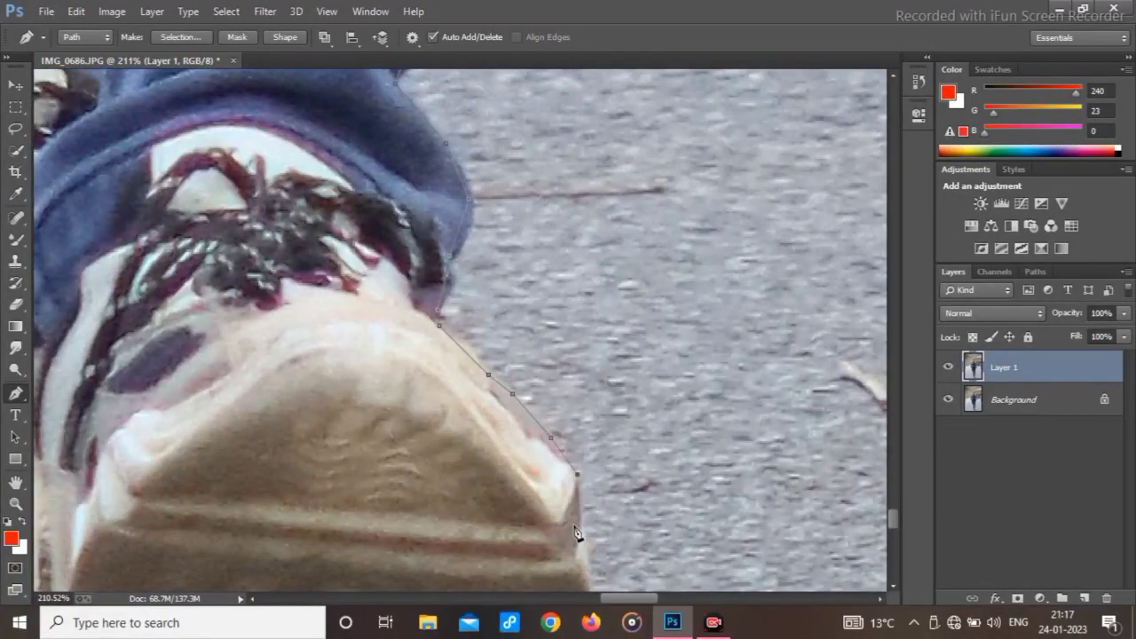
{"action": "left_click", "coordinate": [582, 531]}
{"action": "left_click_drag", "start_coordinate": [593, 587], "coordinate": [570, 345]}
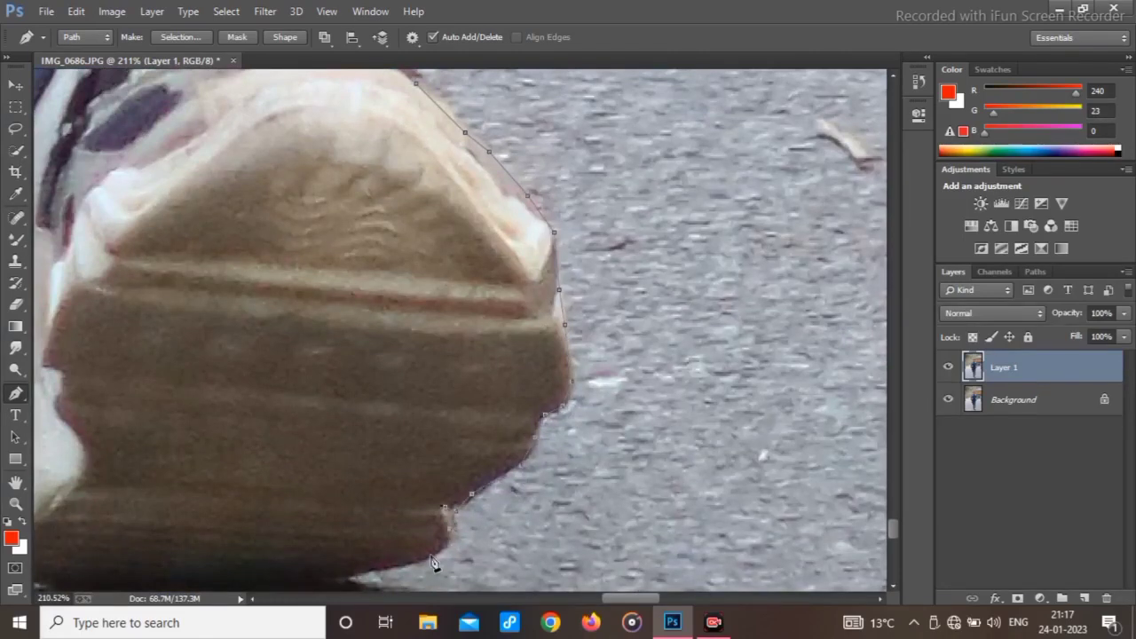
Trace the path around the bottom of the front shoe's sole towards the rear shoe
{"action": "left_click_drag", "start_coordinate": [359, 498], "coordinate": [400, 333]}
{"action": "left_click", "coordinate": [398, 409]}
{"action": "left_click", "coordinate": [386, 416]}
{"action": "left_click_drag", "start_coordinate": [281, 419], "coordinate": [270, 418]}
{"action": "left_click", "coordinate": [110, 423]}
{"action": "left_click_drag", "start_coordinate": [82, 399], "coordinate": [454, 409]}
{"action": "left_click", "coordinate": [416, 420]}
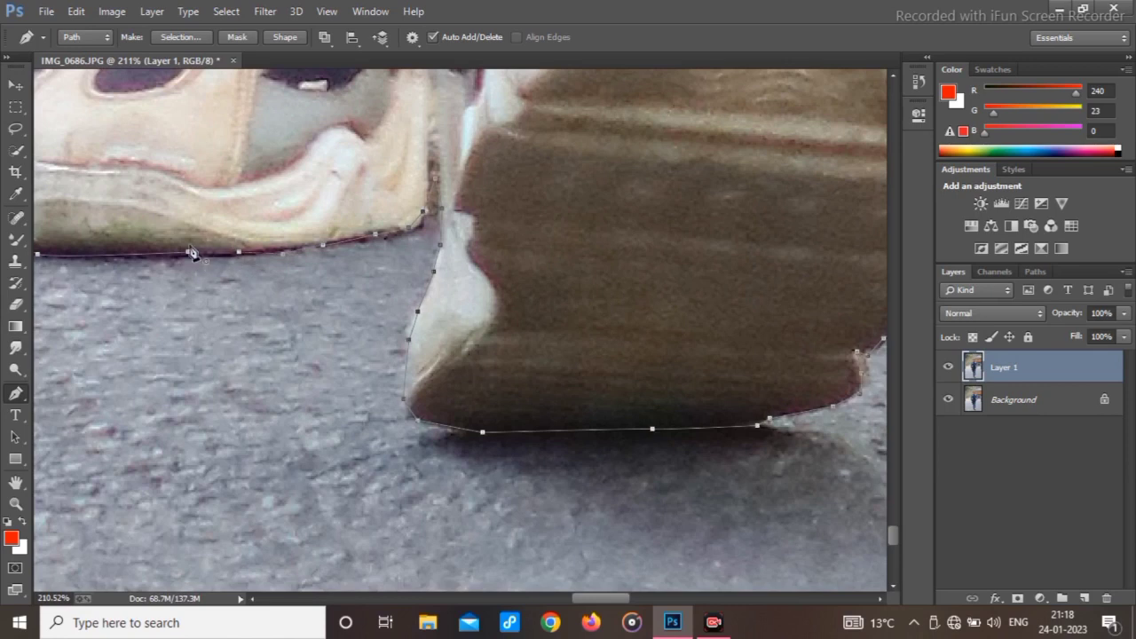
Convert the finished path around the man into a new anti-aliased selection
{"action": "scroll", "coordinate": [192, 253], "scroll_direction": "down", "scroll_amount": 2}
{"action": "right_click", "coordinate": [311, 177]}
{"action": "left_click", "coordinate": [351, 183]}
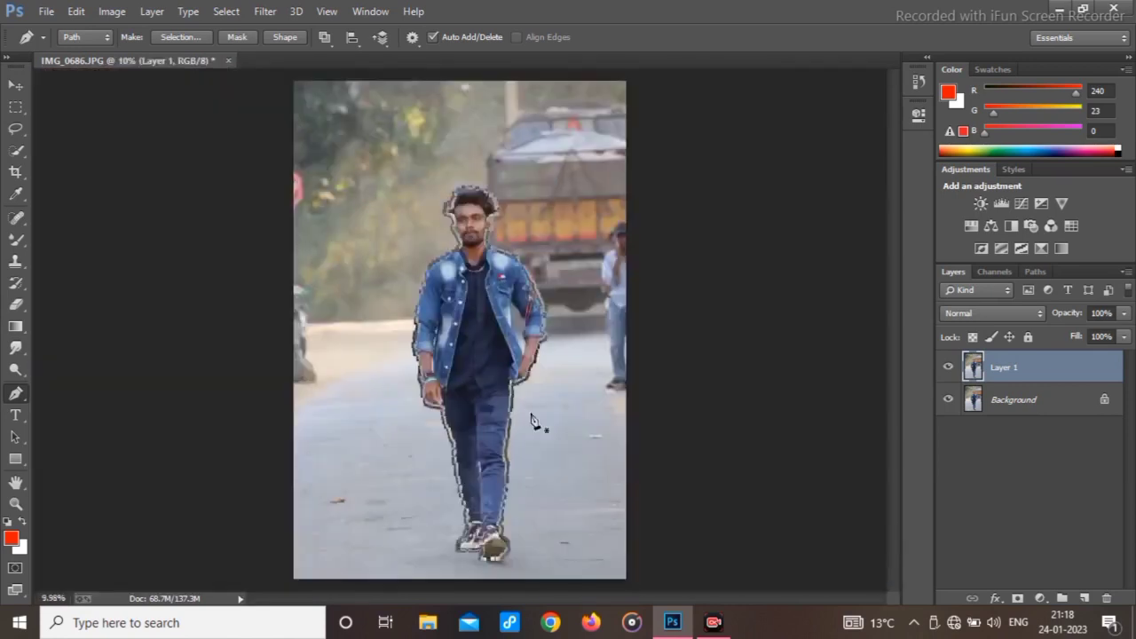
{"action": "right_click", "coordinate": [615, 394]}
{"action": "left_click", "coordinate": [533, 279]}
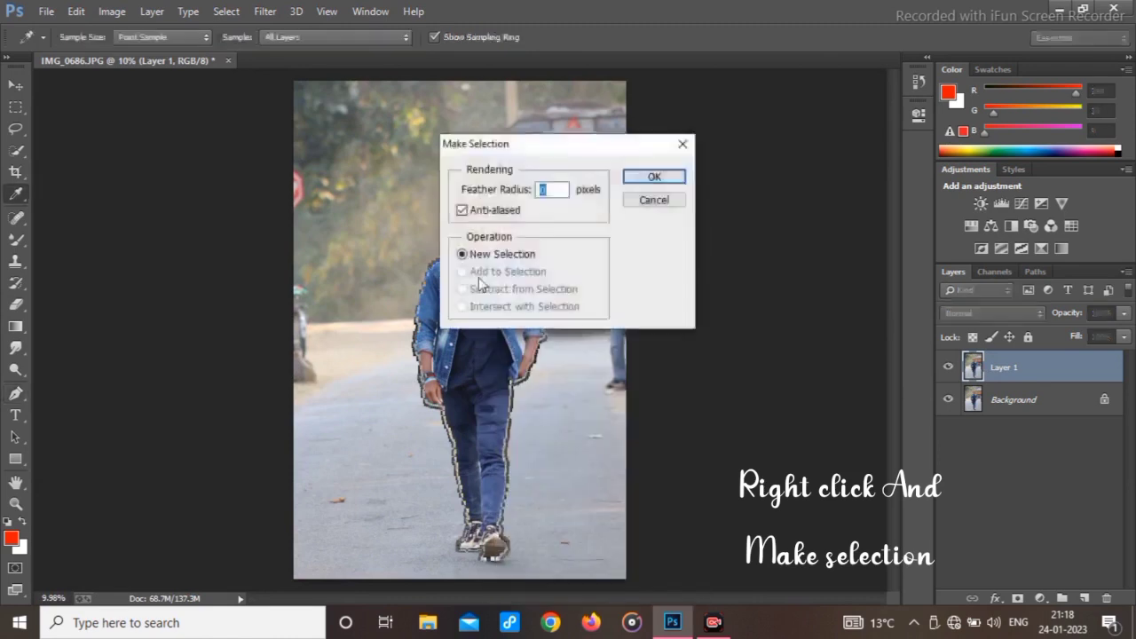
{"action": "left_click", "coordinate": [654, 176]}
Open Refine Edge for the selection and brush the hair outline with the Refine Radius Tool at size 46
{"action": "left_click", "coordinate": [265, 10]}
{"action": "mouse_move", "coordinate": [227, 11]}
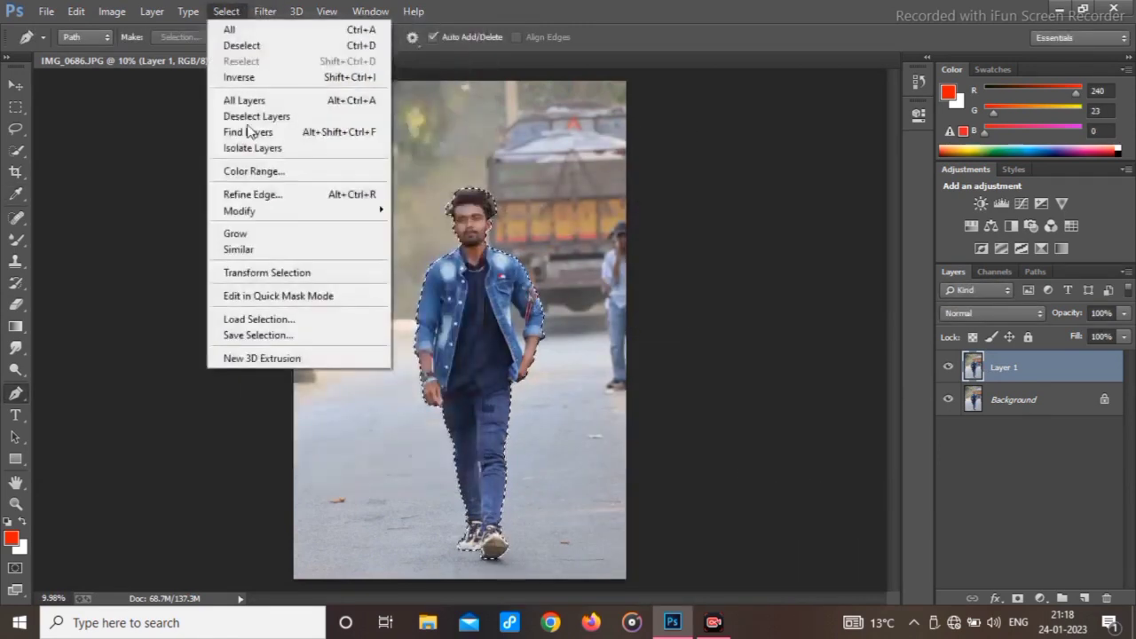
{"action": "left_click", "coordinate": [253, 194]}
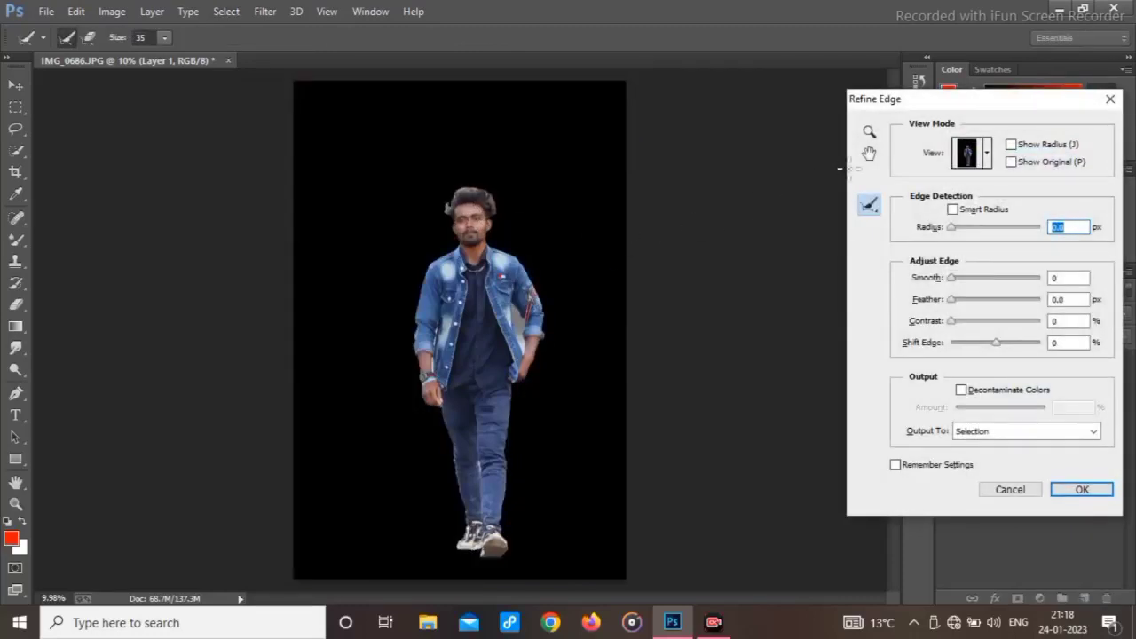
{"action": "key", "text": "h"}
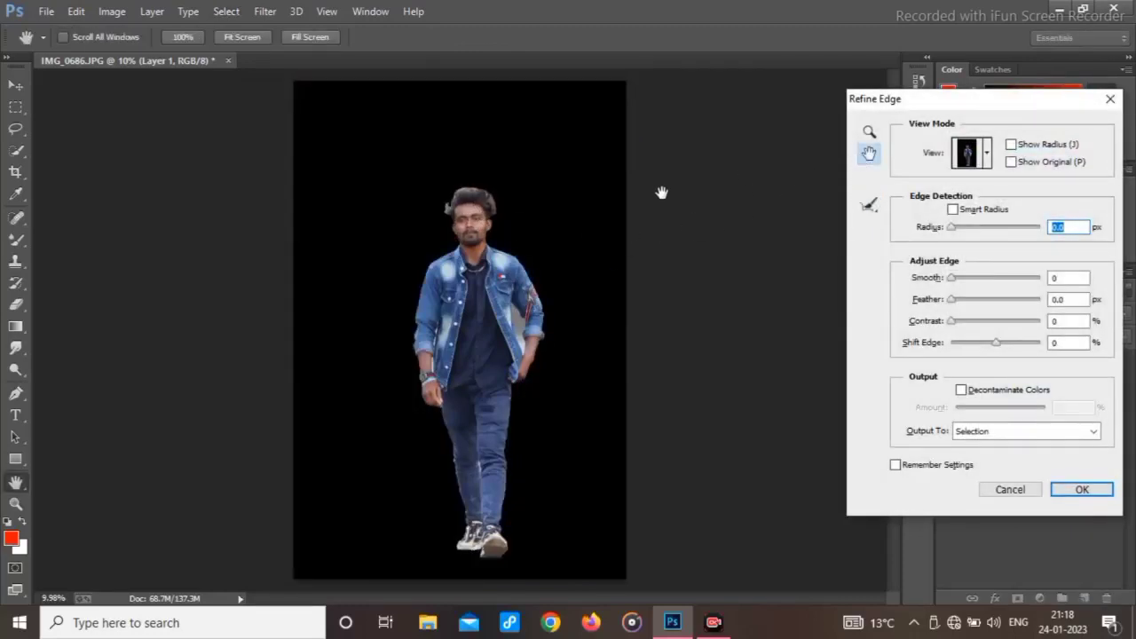
{"action": "left_click", "coordinate": [454, 208], "text": "ctrl"}
{"action": "left_click_drag", "start_coordinate": [464, 210], "coordinate": [571, 385]}
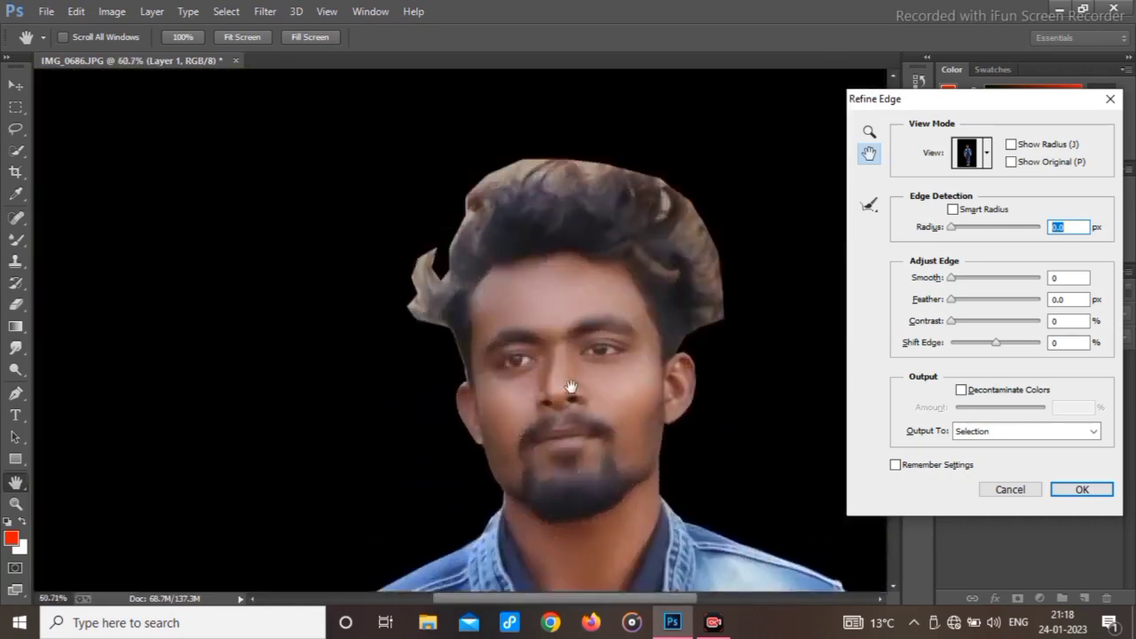
{"action": "left_click", "coordinate": [872, 207]}
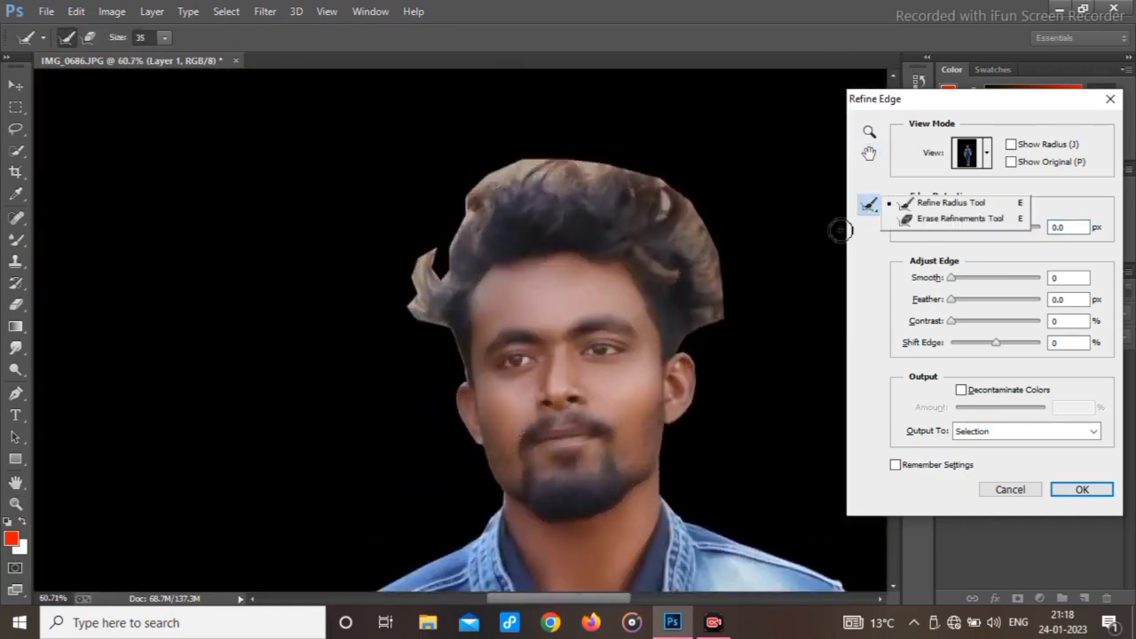
{"action": "left_click", "coordinate": [942, 203]}
{"action": "left_click_drag", "start_coordinate": [110, 40], "coordinate": [120, 41]}
{"action": "mouse_move", "coordinate": [421, 308]}
{"action": "left_mouse_down"}
{"action": "mouse_move", "coordinate": [426, 258]}
{"action": "mouse_move", "coordinate": [441, 301]}
{"action": "mouse_move", "coordinate": [434, 324]}
{"action": "mouse_move", "coordinate": [422, 317]}
{"action": "mouse_move", "coordinate": [445, 327]}
{"action": "mouse_move", "coordinate": [454, 354]}
{"action": "mouse_move", "coordinate": [439, 267]}
{"action": "mouse_move", "coordinate": [446, 232]}
{"action": "mouse_move", "coordinate": [490, 180]}
{"action": "mouse_move", "coordinate": [554, 166]}
{"action": "mouse_move", "coordinate": [624, 169]}
{"action": "mouse_move", "coordinate": [683, 198]}
{"action": "mouse_move", "coordinate": [701, 228]}
{"action": "mouse_move", "coordinate": [697, 213]}
{"action": "mouse_move", "coordinate": [723, 301]}
{"action": "mouse_move", "coordinate": [721, 286]}
{"action": "mouse_move", "coordinate": [711, 316]}
{"action": "mouse_move", "coordinate": [686, 336]}
{"action": "mouse_move", "coordinate": [740, 303]}
{"action": "left_mouse_up"}
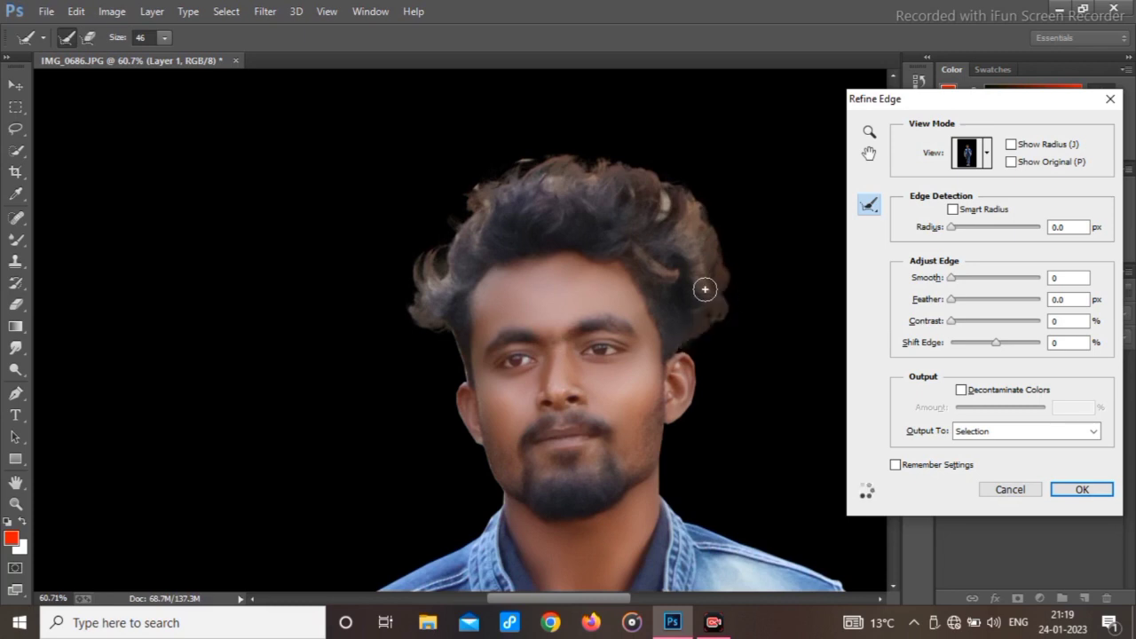
Refine the remaining side curls and the sideburn edge, and output the result as a selection
{"action": "left_click_drag", "start_coordinate": [694, 202], "coordinate": [702, 241]}
{"action": "scroll", "coordinate": [566, 250], "scroll_direction": "down", "scroll_amount": 2}
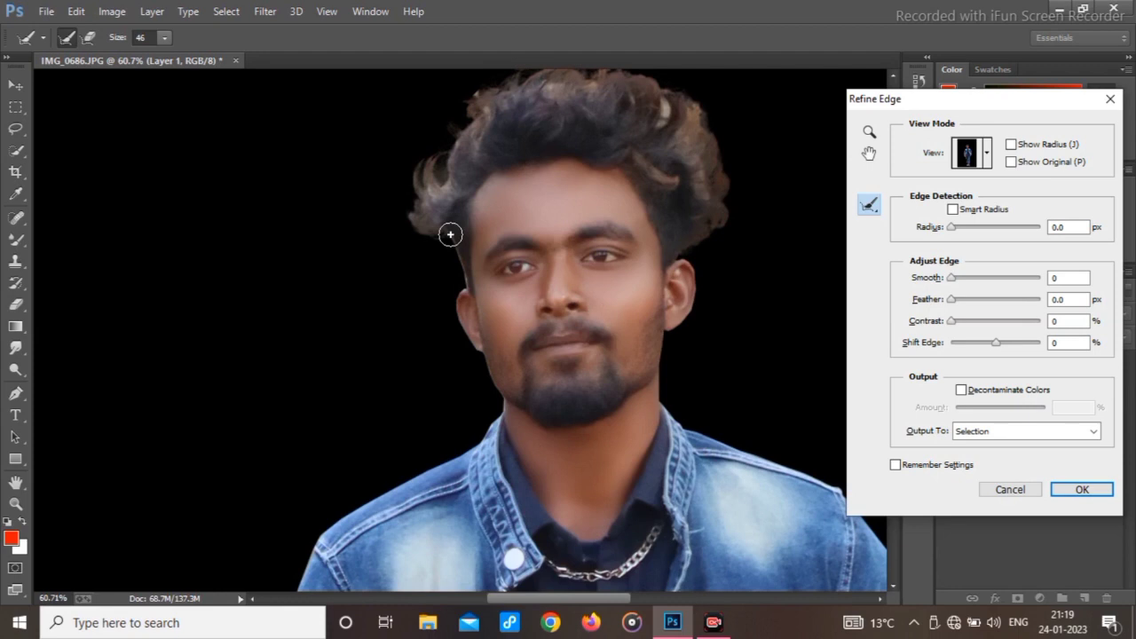
{"action": "left_click_drag", "start_coordinate": [444, 240], "coordinate": [455, 270]}
{"action": "scroll", "coordinate": [472, 342], "scroll_direction": "down", "scroll_amount": 1}
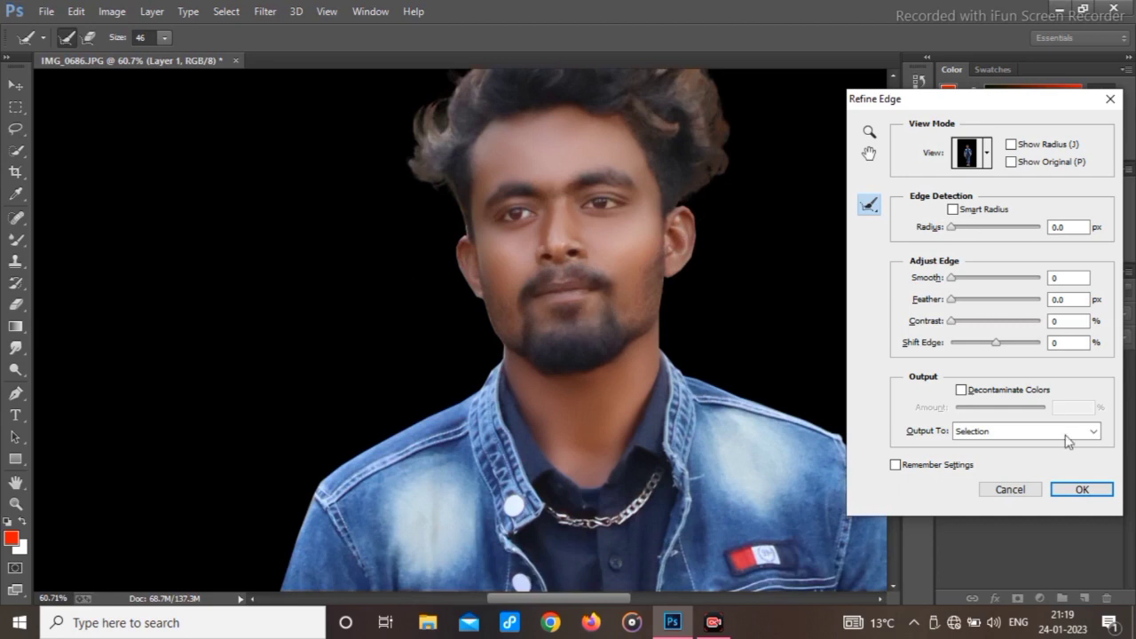
{"action": "left_click", "coordinate": [1082, 488]}
Add a layer mask to Layer 1 from the refined selection and hide the Background layer
{"action": "key", "text": "p"}
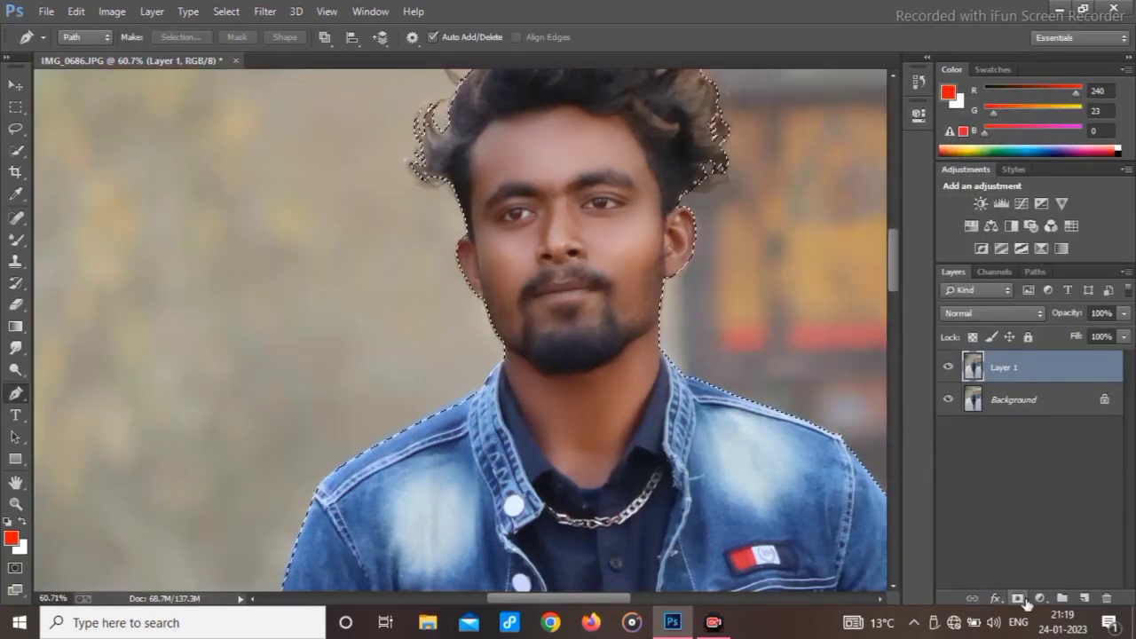
{"action": "left_click", "coordinate": [947, 400]}
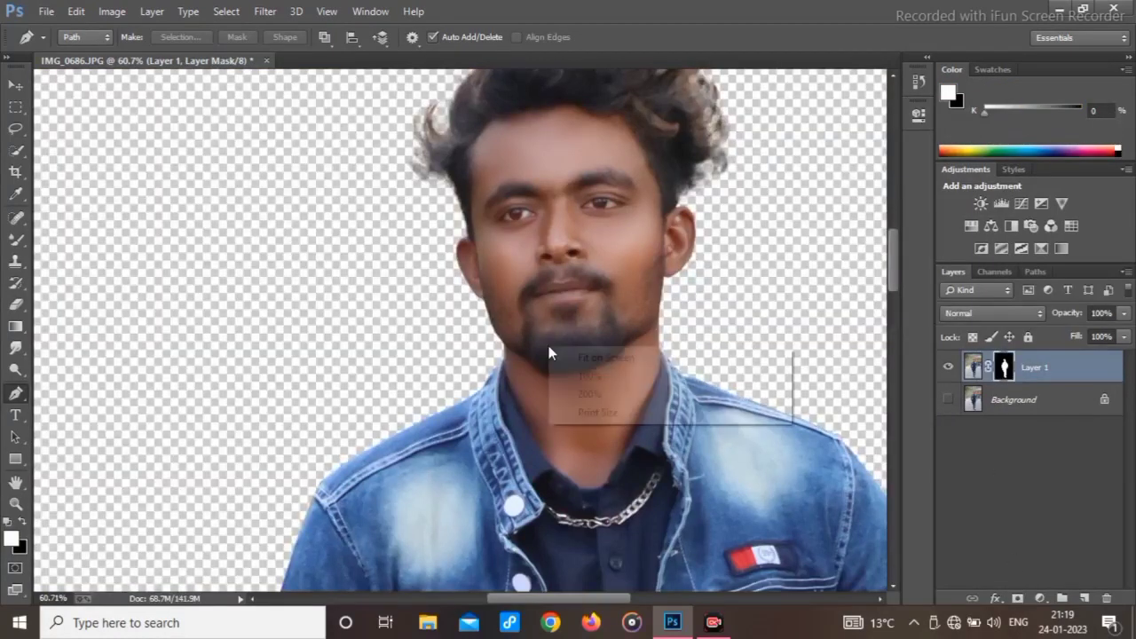
{"action": "key", "text": "ctrl+0"}
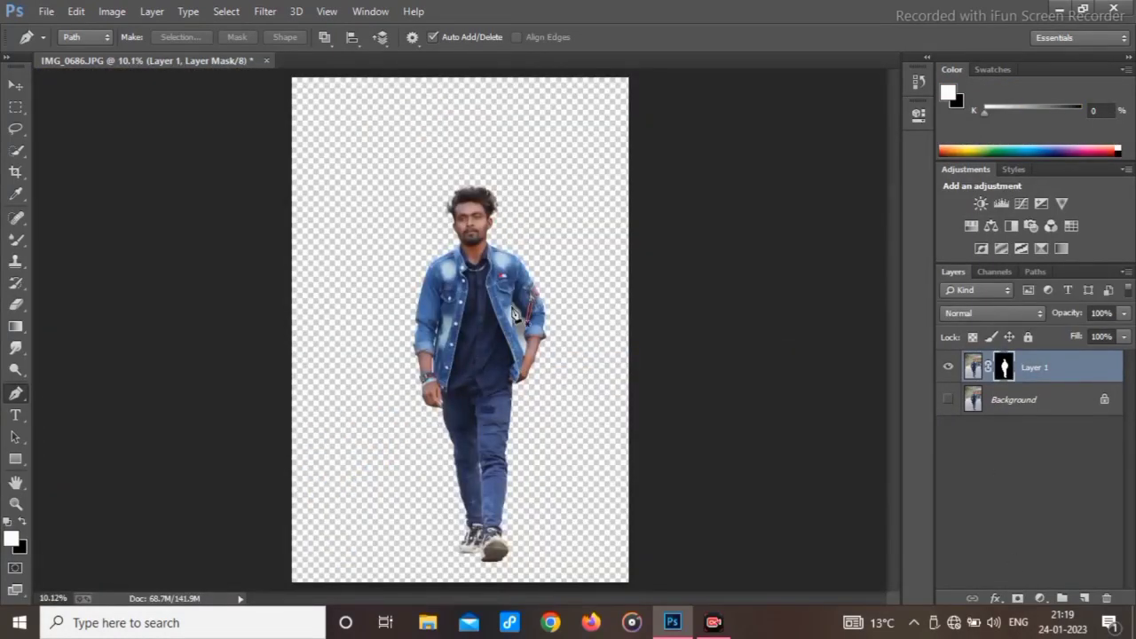
Apply the layer mask permanently to Layer 1
{"action": "right_click", "coordinate": [1002, 372]}
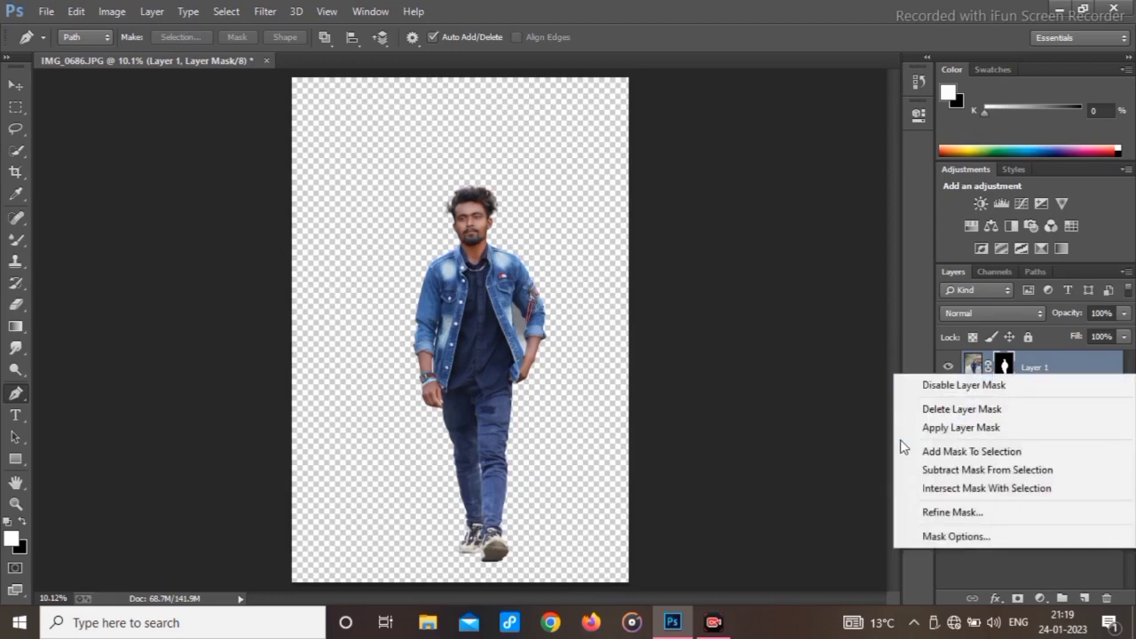
{"action": "left_click", "coordinate": [914, 427]}
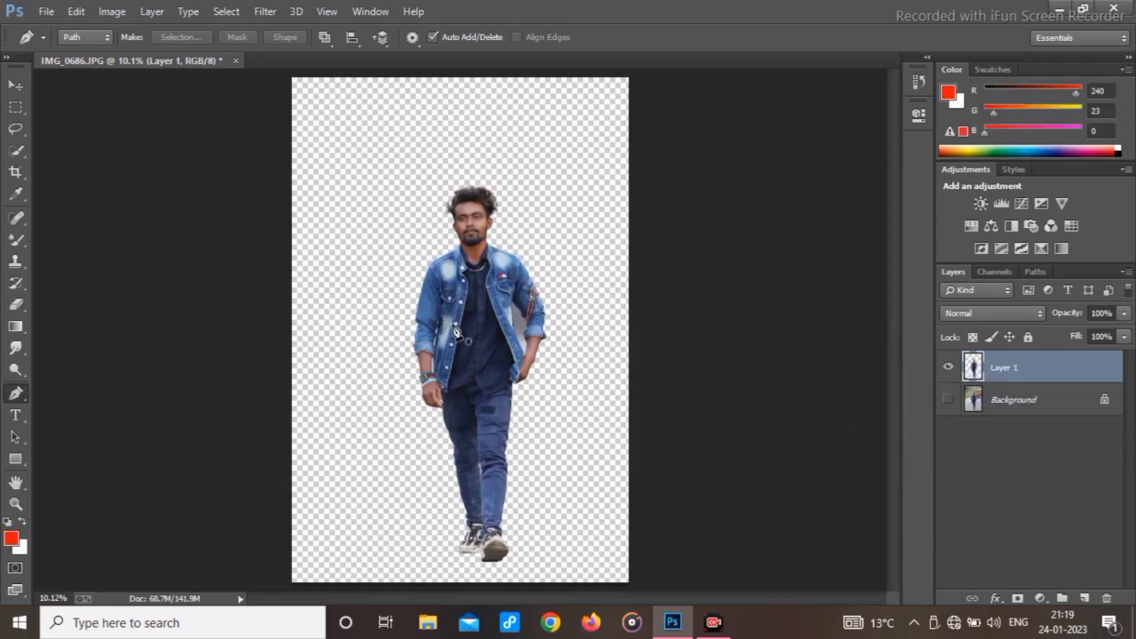
{"action": "key", "text": "v"}
{"action": "key", "text": "ctrl+t"}
{"action": "left_click_drag", "start_coordinate": [488, 331], "coordinate": [468, 341]}
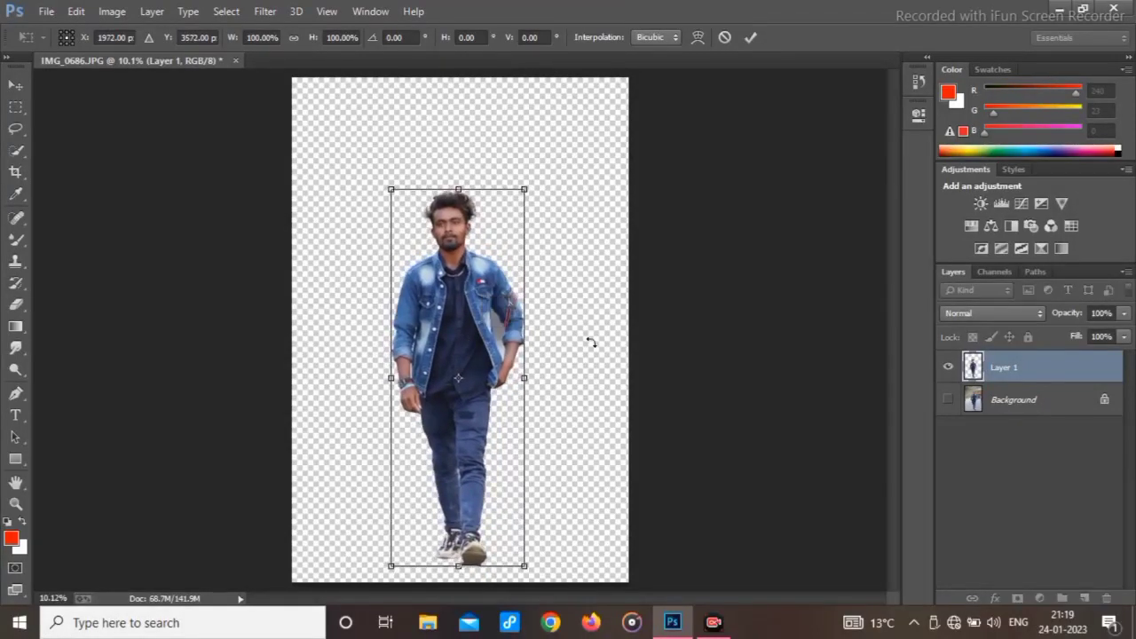
{"action": "left_click", "coordinate": [724, 37]}
{"action": "key", "text": "p"}
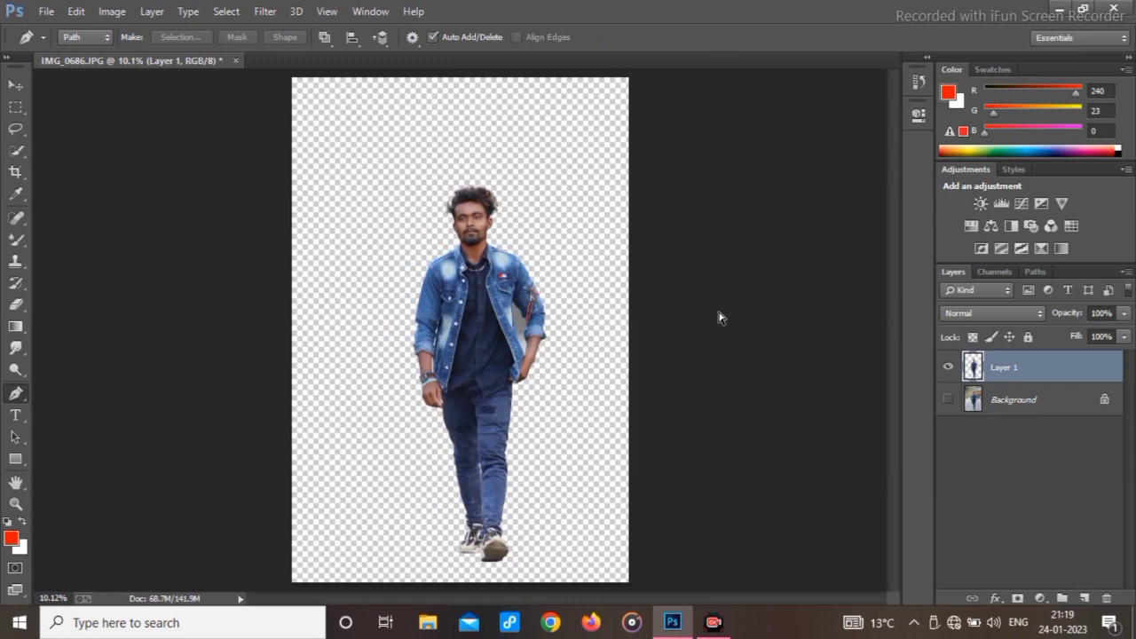
Undo the permanent application of Layer 1's mask by deleting the Apply Layer Mask history state
{"action": "left_click", "coordinate": [926, 60]}
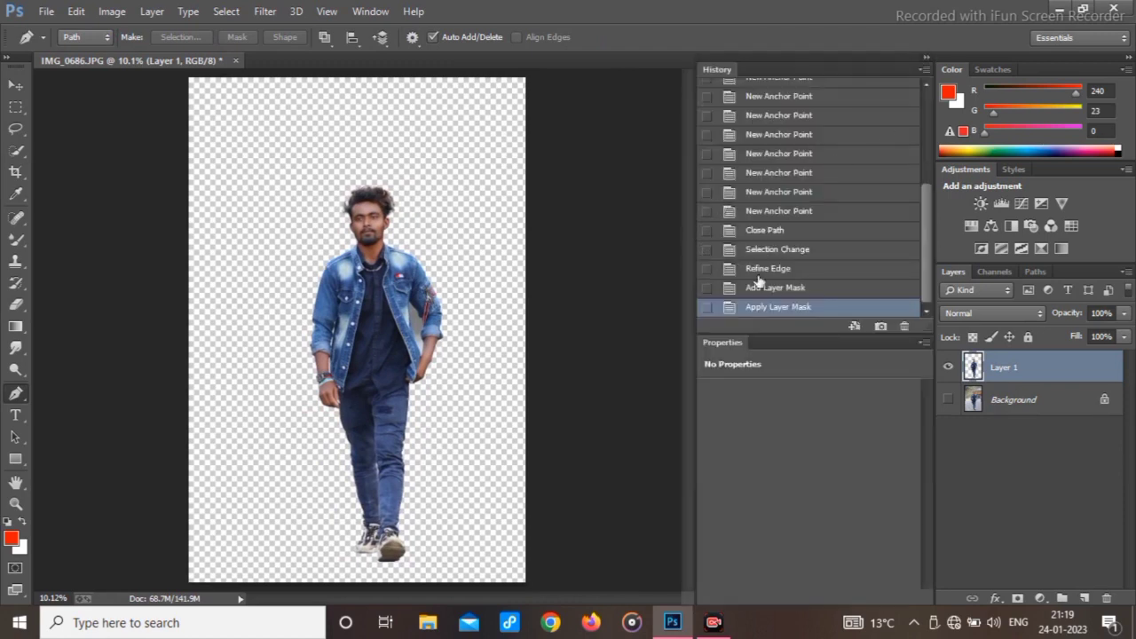
{"action": "left_click", "coordinate": [903, 326]}
{"action": "key", "text": "Return"}
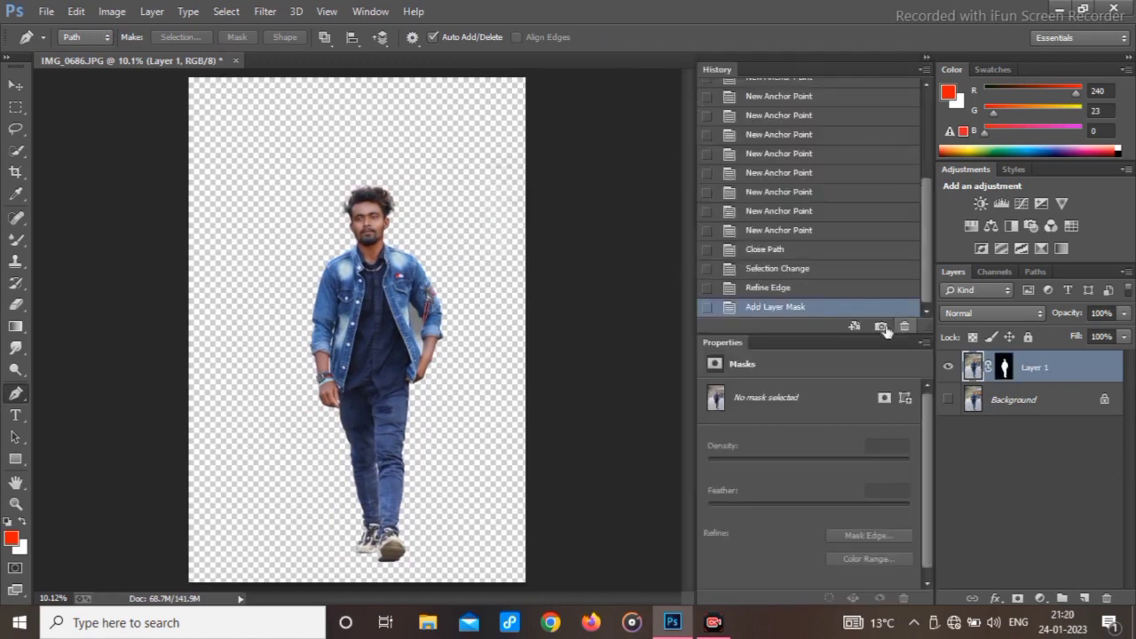
{"action": "left_click", "coordinate": [926, 59]}
Try scaling masked Layer 1 to 104.20% width and 101.98% height, and undo the transform
{"action": "key", "text": "ctrl+t"}
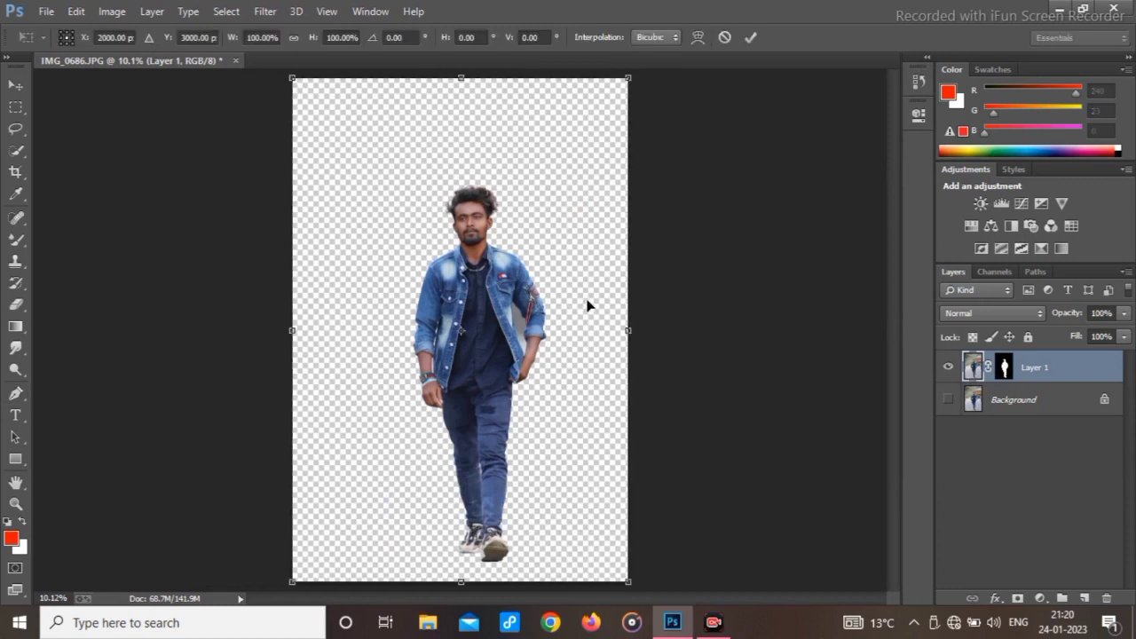
{"action": "left_click_drag", "start_coordinate": [627, 77], "coordinate": [636, 70]}
{"action": "left_click_drag", "start_coordinate": [635, 325], "coordinate": [643, 325]}
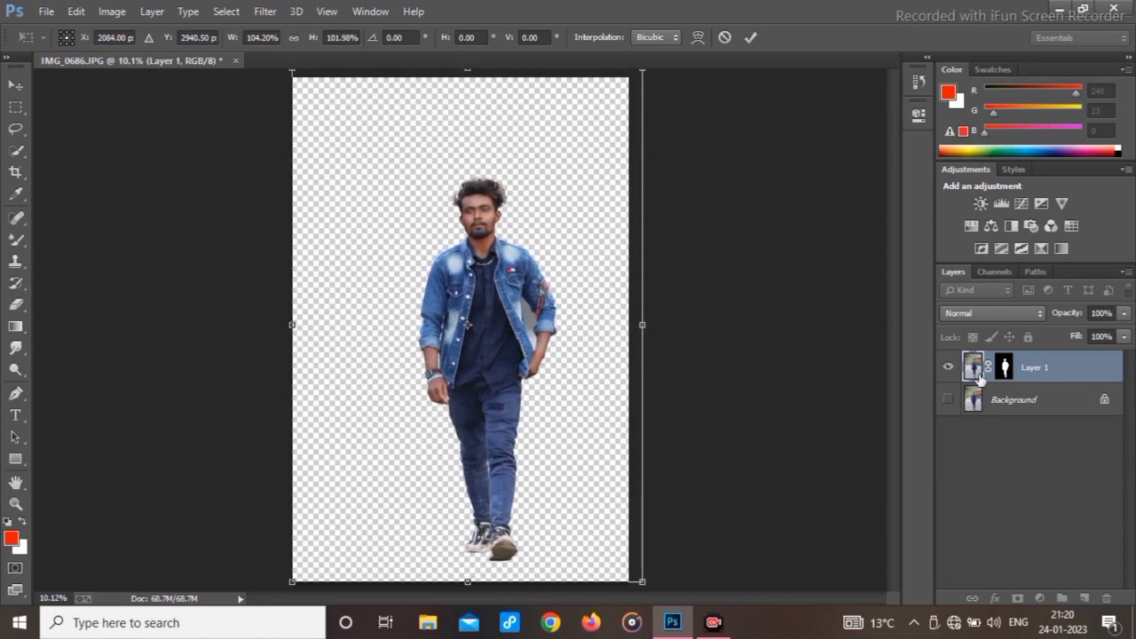
{"action": "left_click", "coordinate": [751, 38]}
{"action": "key", "text": "p"}
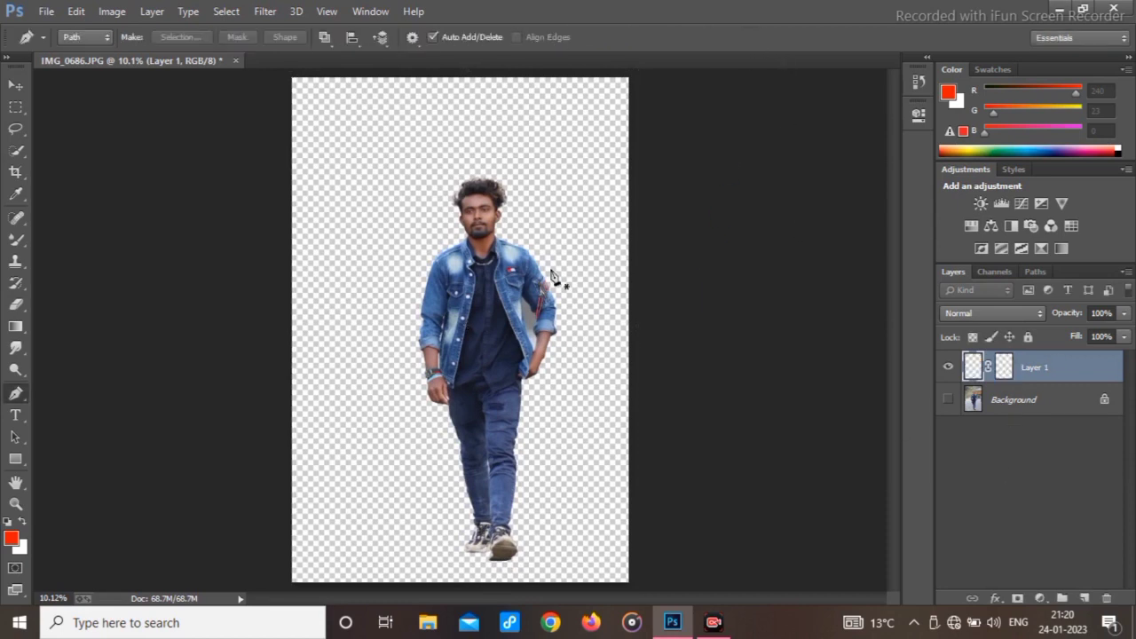
{"action": "key", "text": "ctrl+z"}
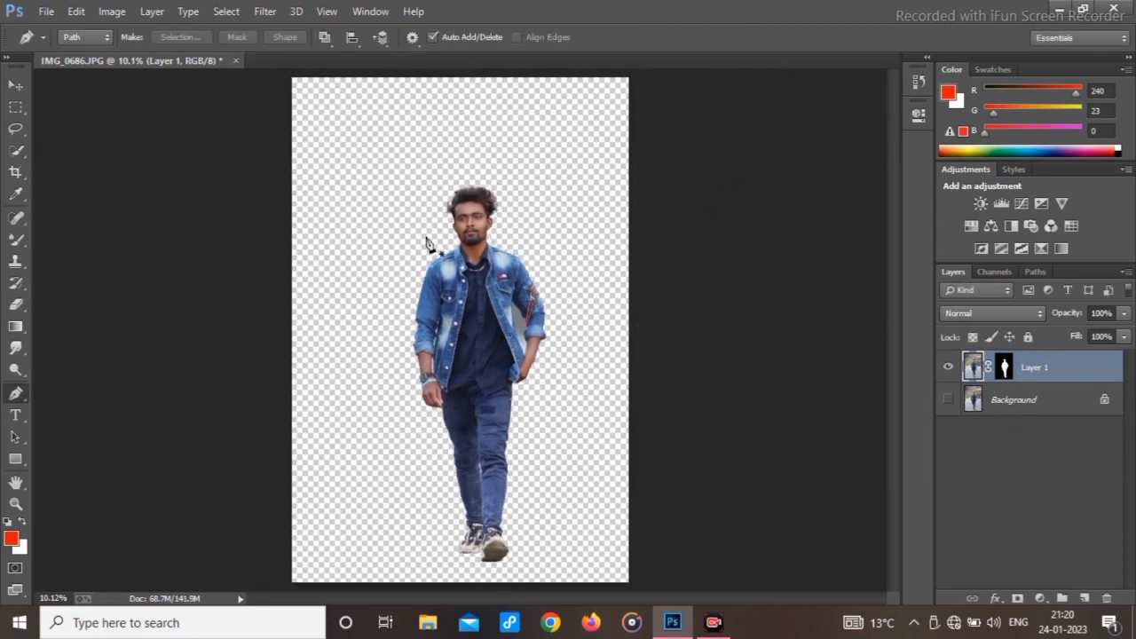
Enlarge the canvas evenly around the man on all sides with the Crop tool
{"action": "left_click", "coordinate": [16, 173]}
{"action": "left_click_drag", "start_coordinate": [635, 328], "coordinate": [660, 328]}
{"action": "left_click_drag", "start_coordinate": [458, 77], "coordinate": [458, 70]}
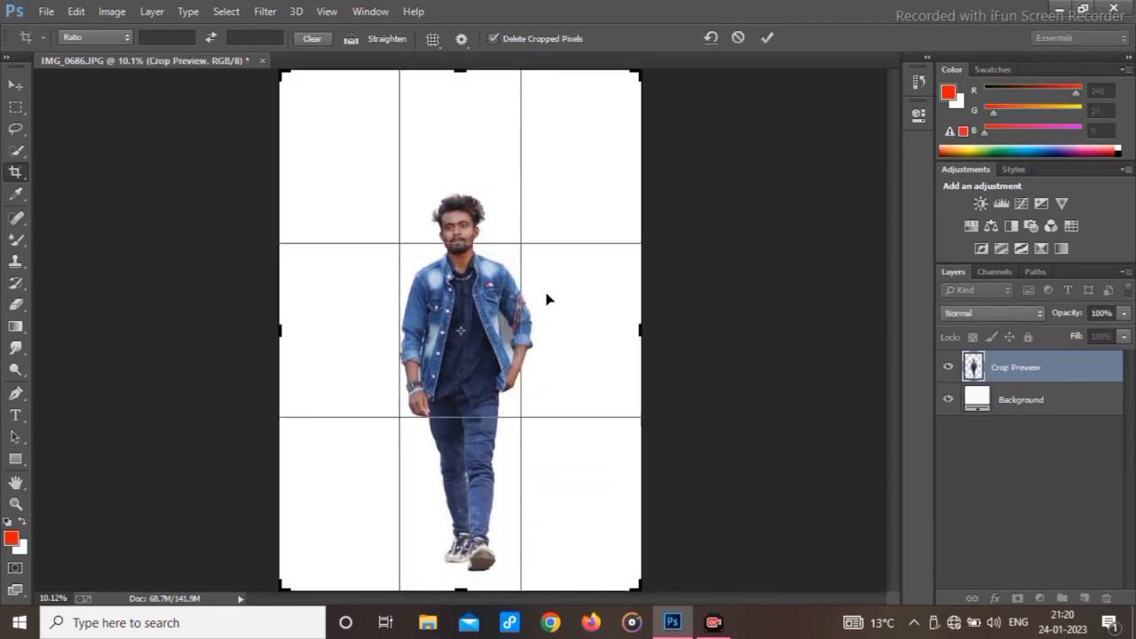
{"action": "left_click_drag", "start_coordinate": [641, 328], "coordinate": [643, 326]}
{"action": "left_click_drag", "start_coordinate": [457, 69], "coordinate": [458, 50]}
{"action": "left_click", "coordinate": [764, 38]}
{"action": "right_click", "coordinate": [499, 222]}
{"action": "left_click", "coordinate": [507, 228]}
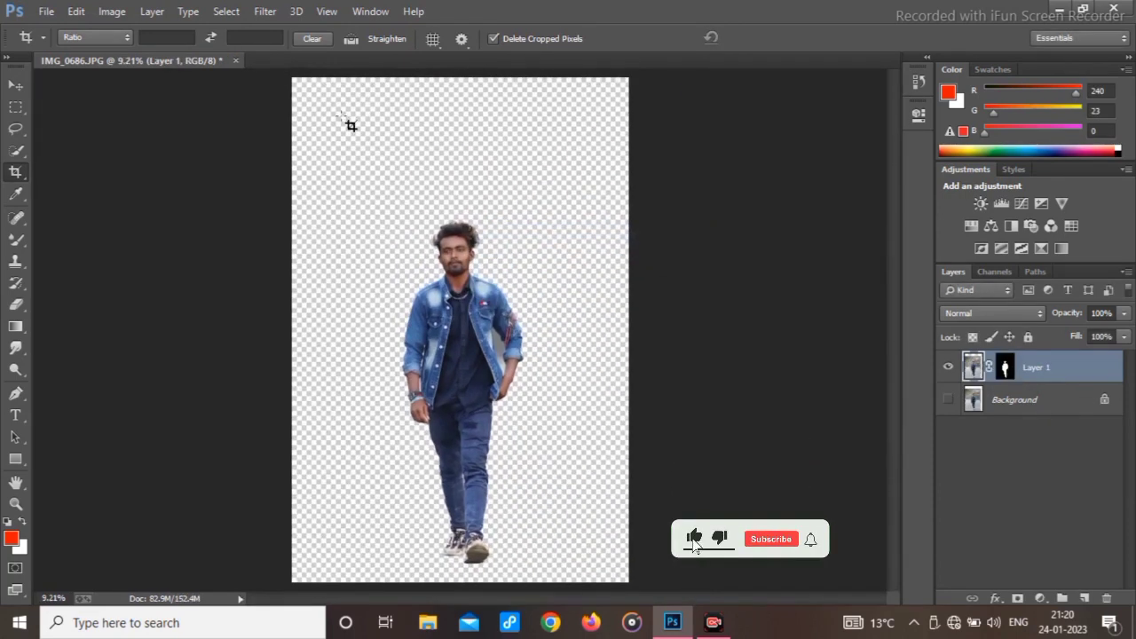
Place the blurred city street image 9ef7a8e3839d78918afeb0f9b6bb99ff as an embedded object from D: > ARIYA > RR.Bagrounds > Editz background
{"action": "left_click", "coordinate": [46, 11]}
{"action": "left_click", "coordinate": [131, 259]}
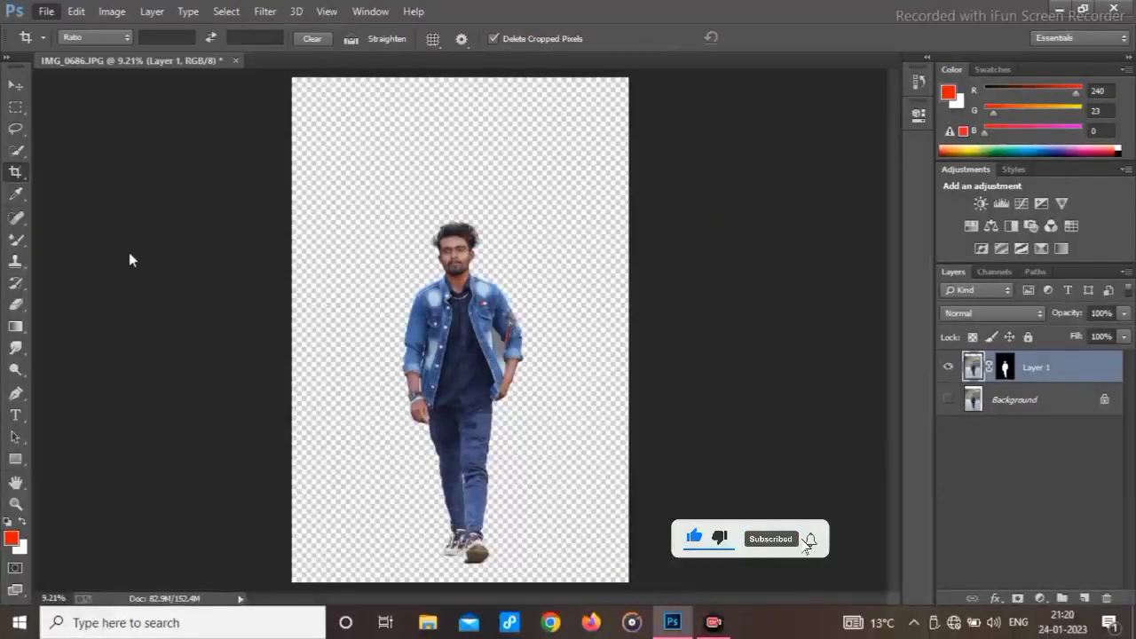
{"action": "left_click", "coordinate": [84, 43]}
{"action": "left_click", "coordinate": [83, 43]}
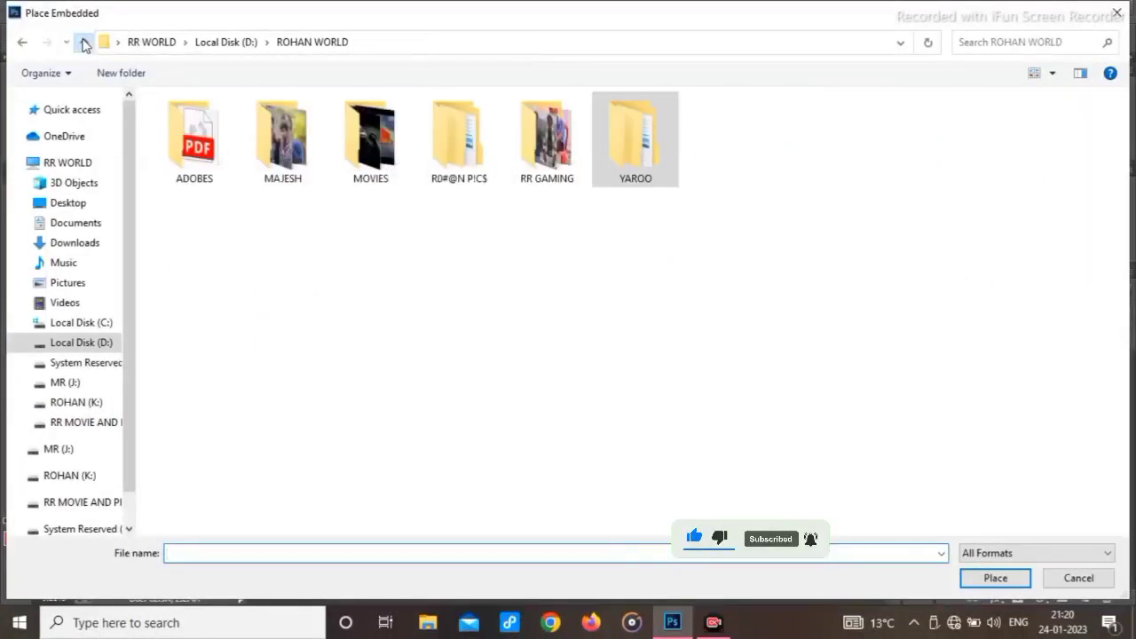
{"action": "left_click", "coordinate": [84, 43]}
{"action": "double_click", "coordinate": [223, 152]}
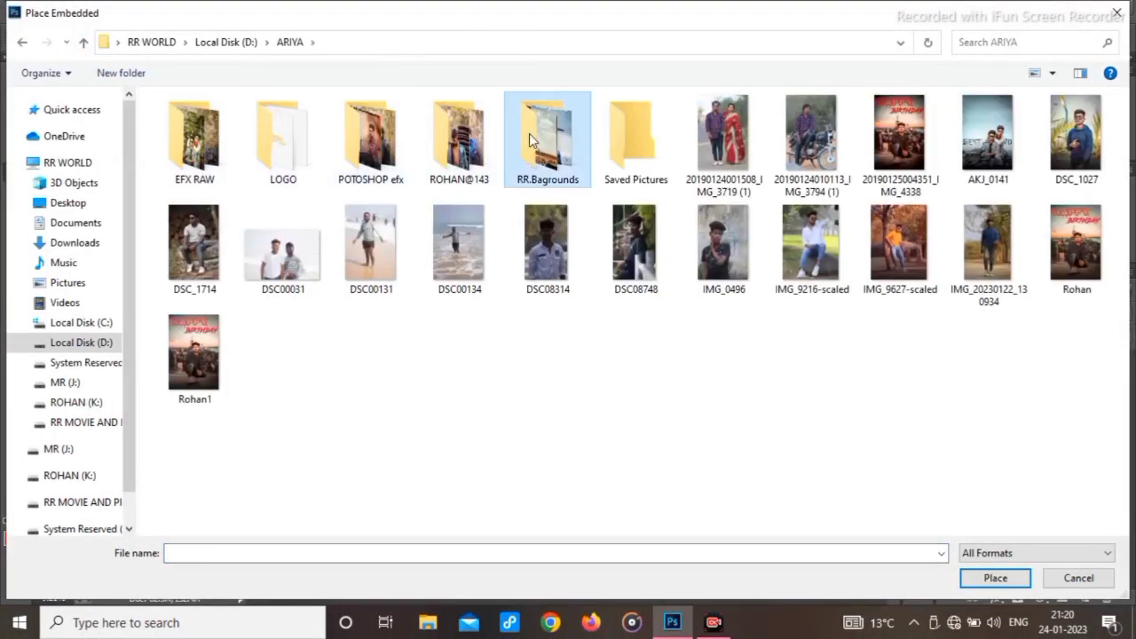
{"action": "double_click", "coordinate": [530, 140]}
{"action": "double_click", "coordinate": [223, 153]}
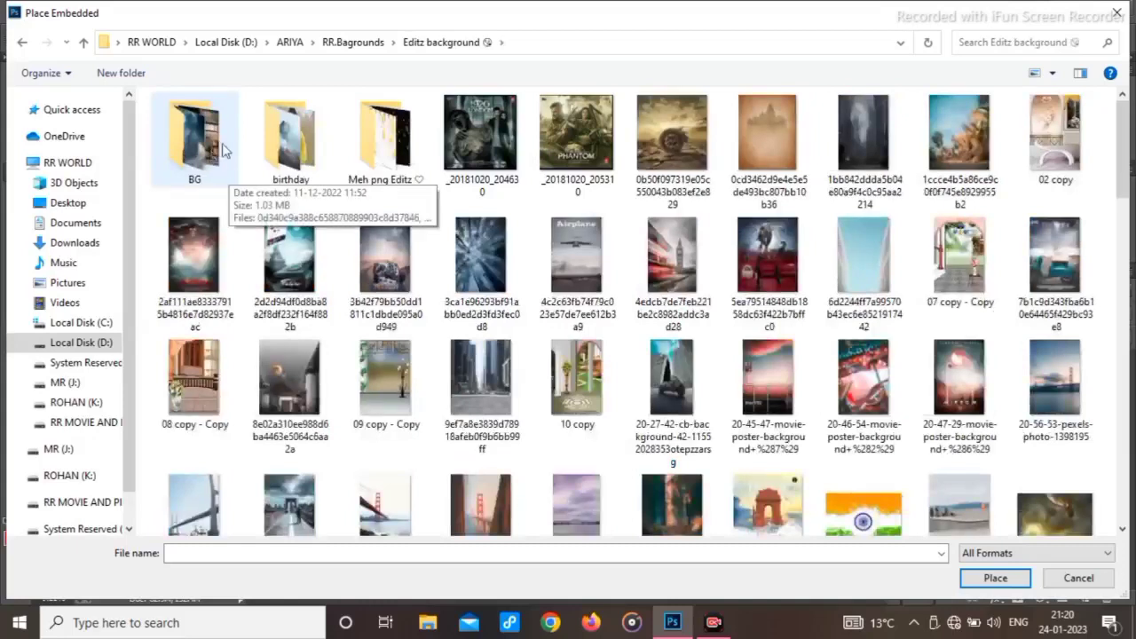
{"action": "key", "text": "Return"}
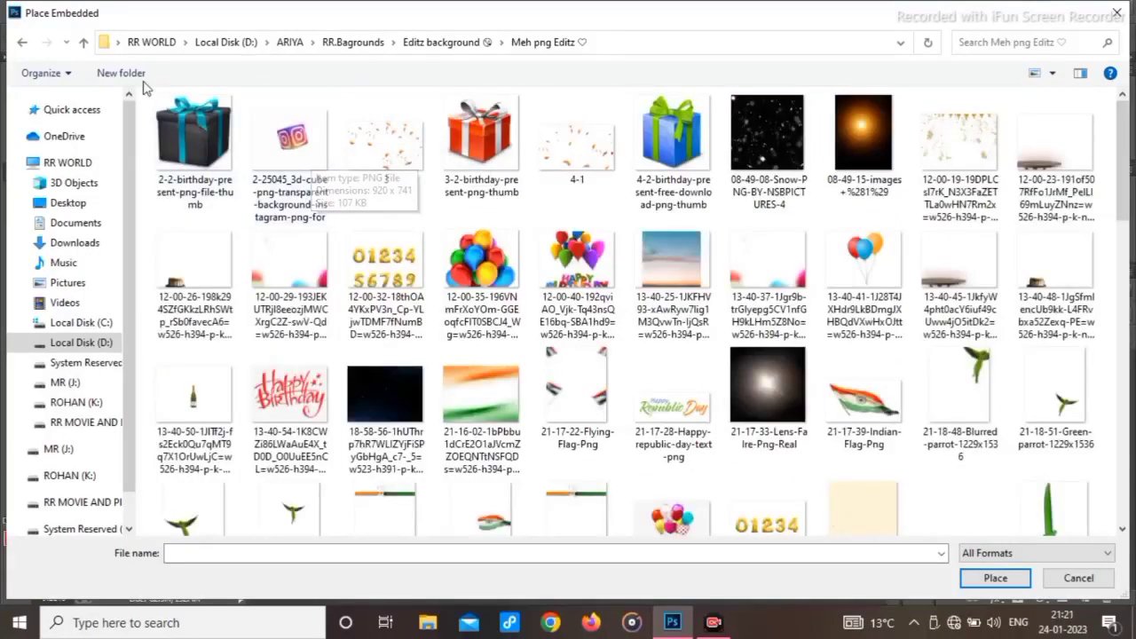
{"action": "left_click", "coordinate": [84, 42]}
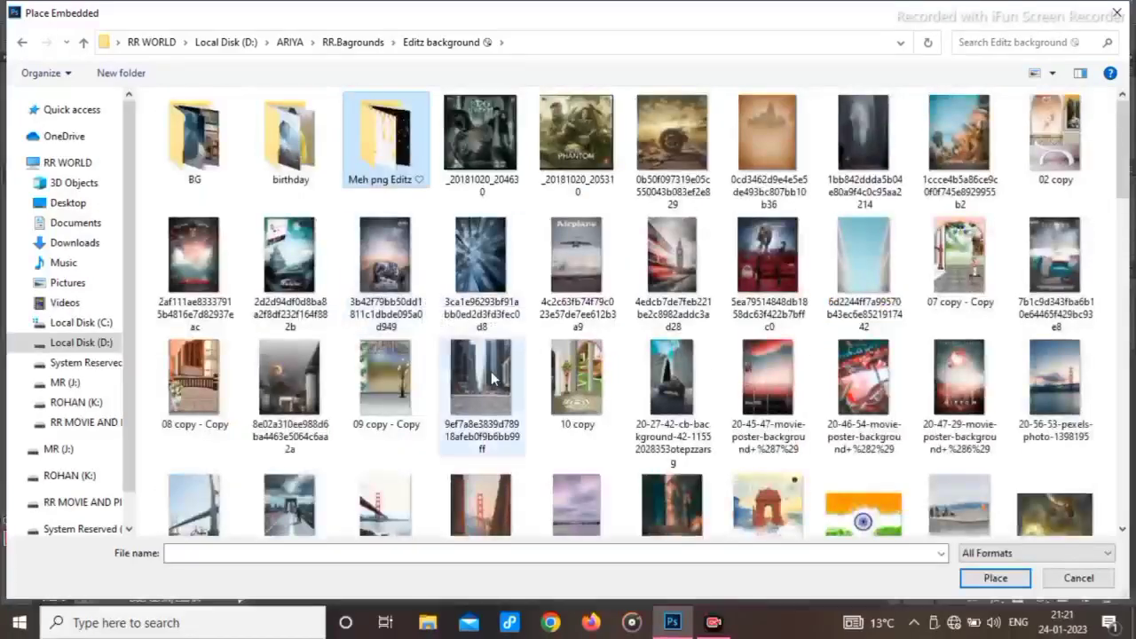
{"action": "double_click", "coordinate": [480, 380]}
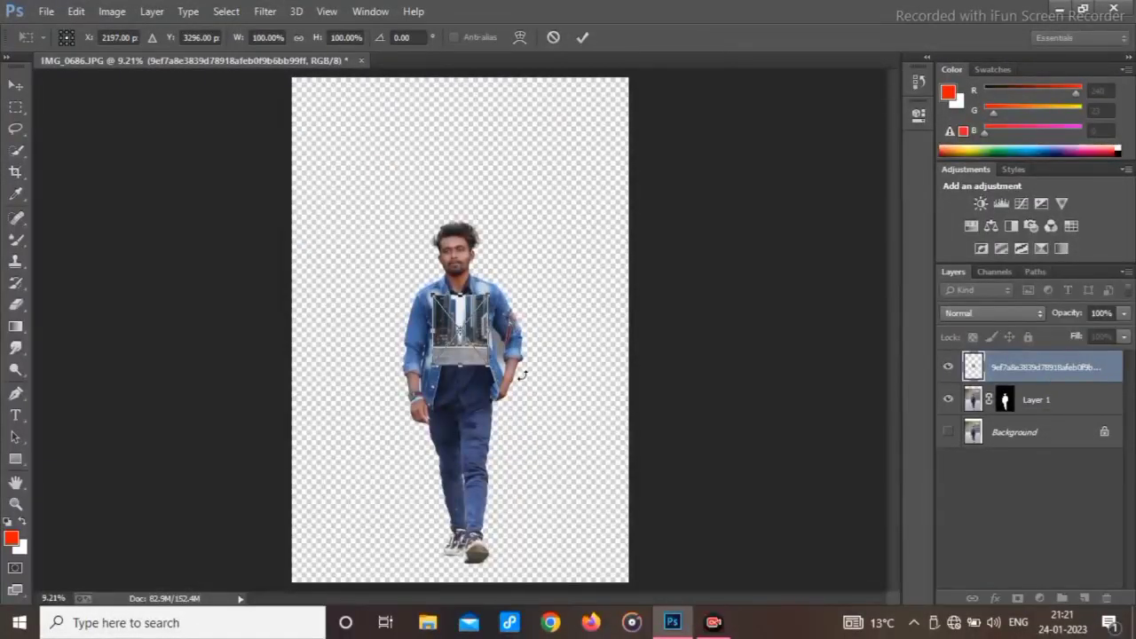
Scale the placed street image proportionally to fill the canvas width, and move Layer 1 above it
{"action": "left_click_drag", "start_coordinate": [236, 41], "coordinate": [646, 45]}
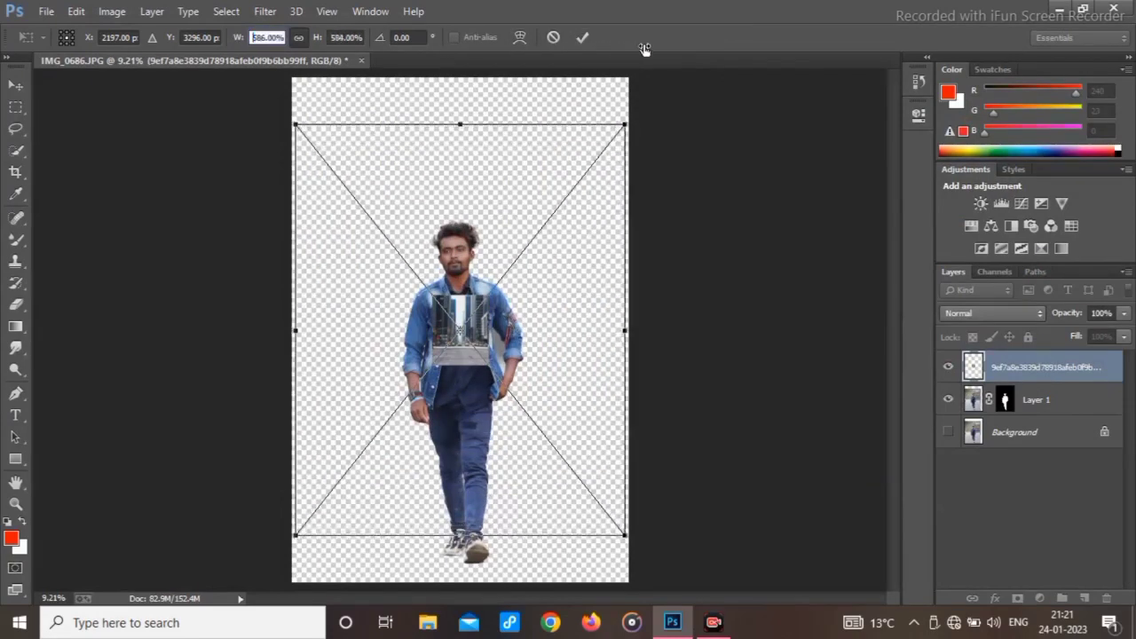
{"action": "left_click", "coordinate": [581, 38]}
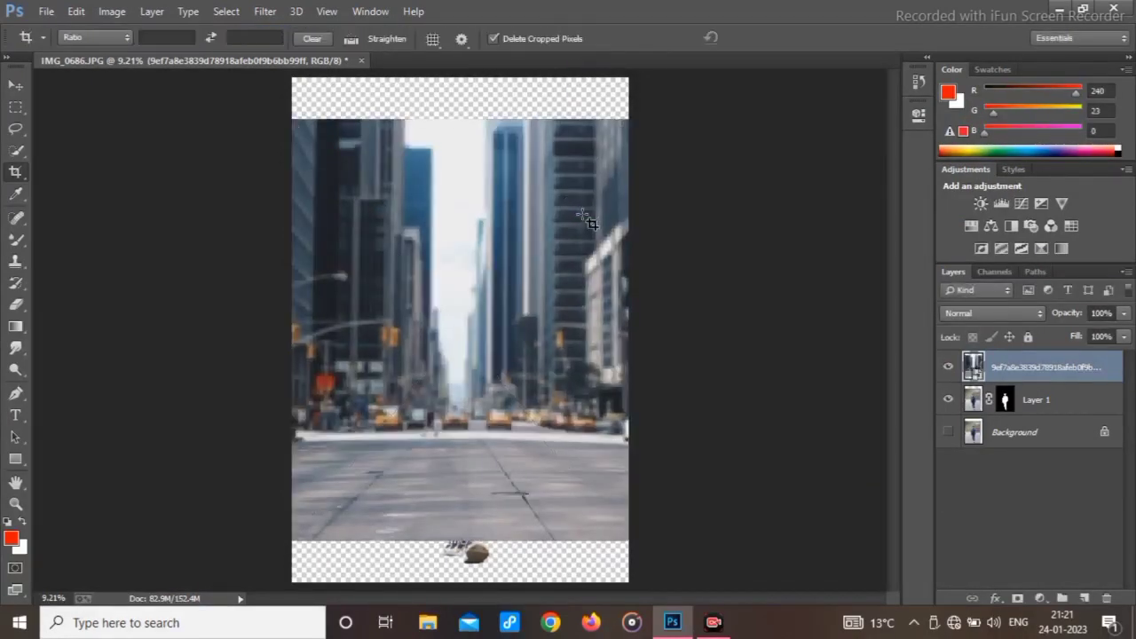
{"action": "left_click_drag", "start_coordinate": [1056, 399], "coordinate": [1051, 359]}
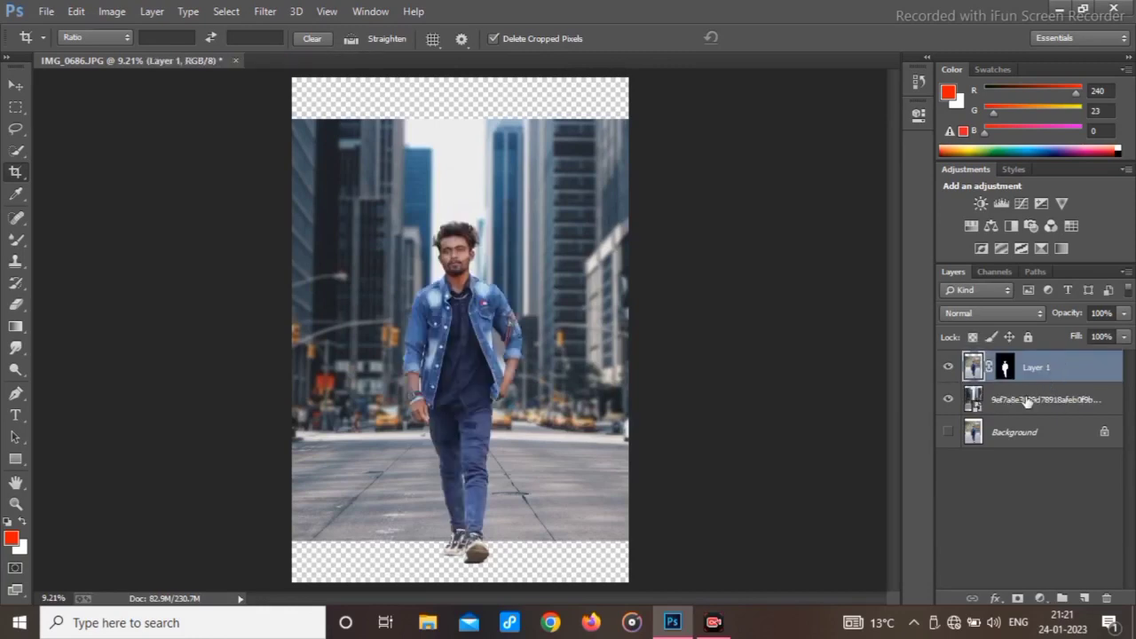
Try cropping away the transparent bands above and below the street image
{"action": "left_click", "coordinate": [504, 99]}
{"action": "left_click_drag", "start_coordinate": [459, 79], "coordinate": [460, 99]}
{"action": "left_click_drag", "start_coordinate": [459, 559], "coordinate": [458, 536]}
{"action": "left_click", "coordinate": [767, 37]}
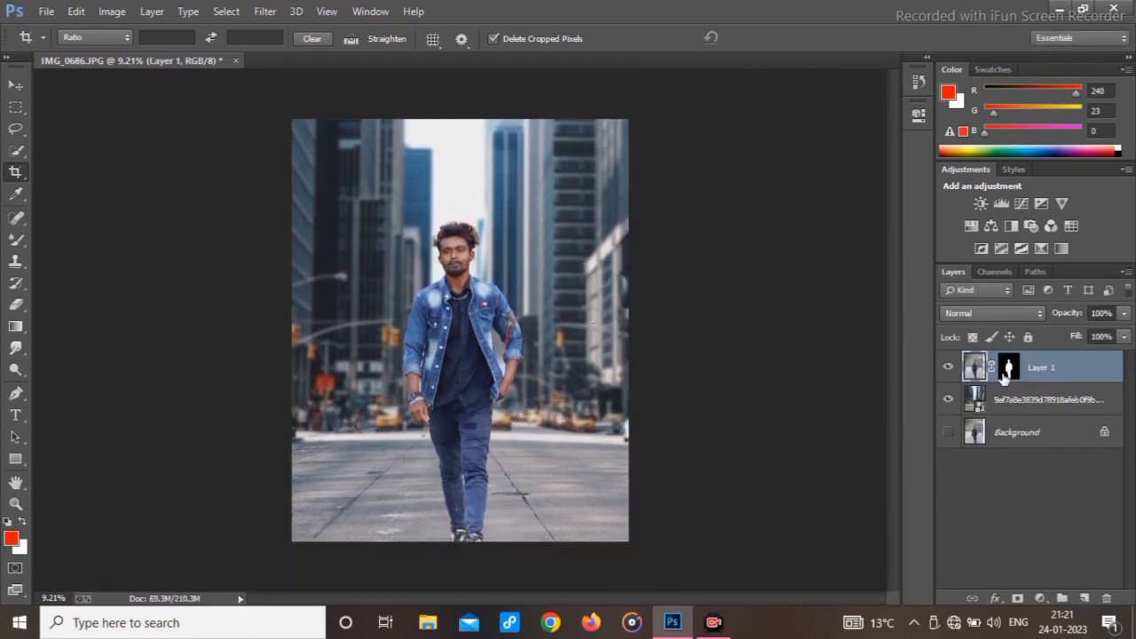
Cancel the transform of masked Layer 1 and undo the canvas crop by deleting its history state
{"action": "key", "text": "ctrl+t"}
{"action": "mouse_move", "coordinate": [427, 263]}
{"action": "left_mouse_down"}
{"action": "mouse_move", "coordinate": [426, 245]}
{"action": "mouse_move", "coordinate": [427, 264]}
{"action": "left_mouse_up"}
{"action": "left_click", "coordinate": [724, 37]}
{"action": "left_click", "coordinate": [927, 57]}
{"action": "left_click", "coordinate": [904, 326]}
{"action": "left_click", "coordinate": [538, 245]}
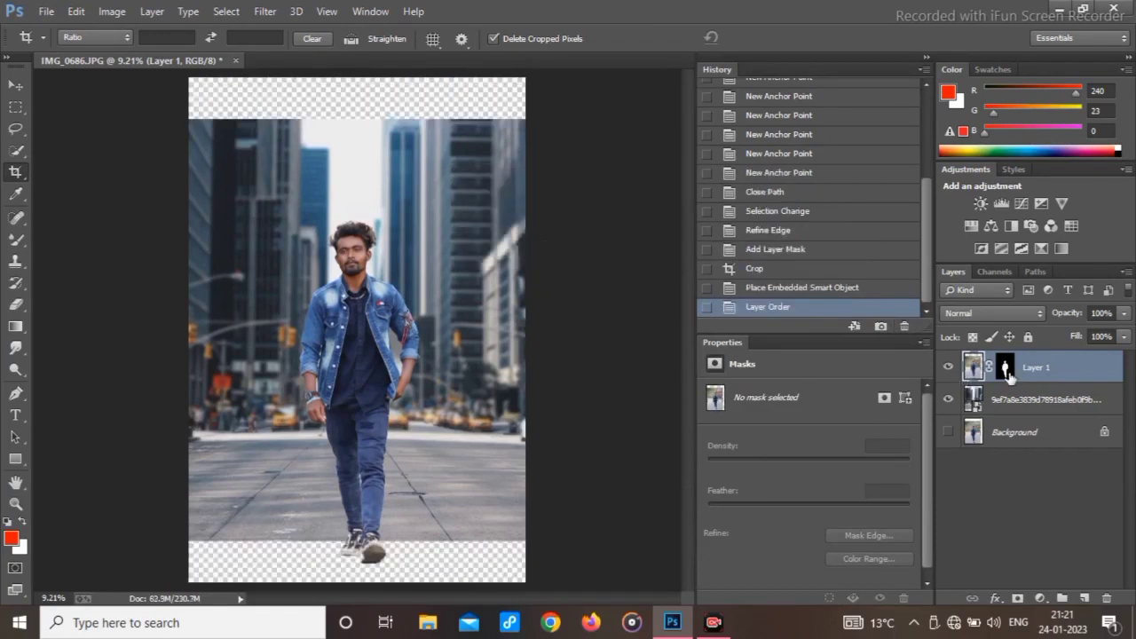
Apply the layer mask permanently to Layer 1 above the street image
{"action": "right_click", "coordinate": [1005, 367]}
{"action": "left_click", "coordinate": [976, 417]}
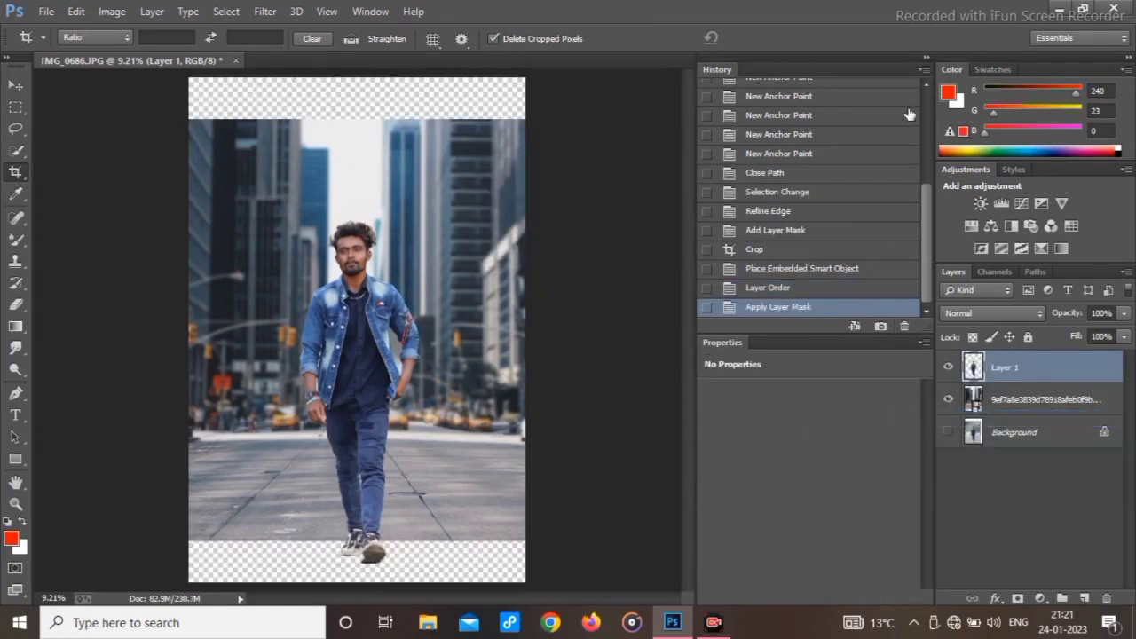
{"action": "left_click", "coordinate": [927, 56]}
Move the man up onto the road and scale him proportionally to 80%
{"action": "key", "text": "ctrl+t"}
{"action": "left_click_drag", "start_coordinate": [477, 308], "coordinate": [475, 268]}
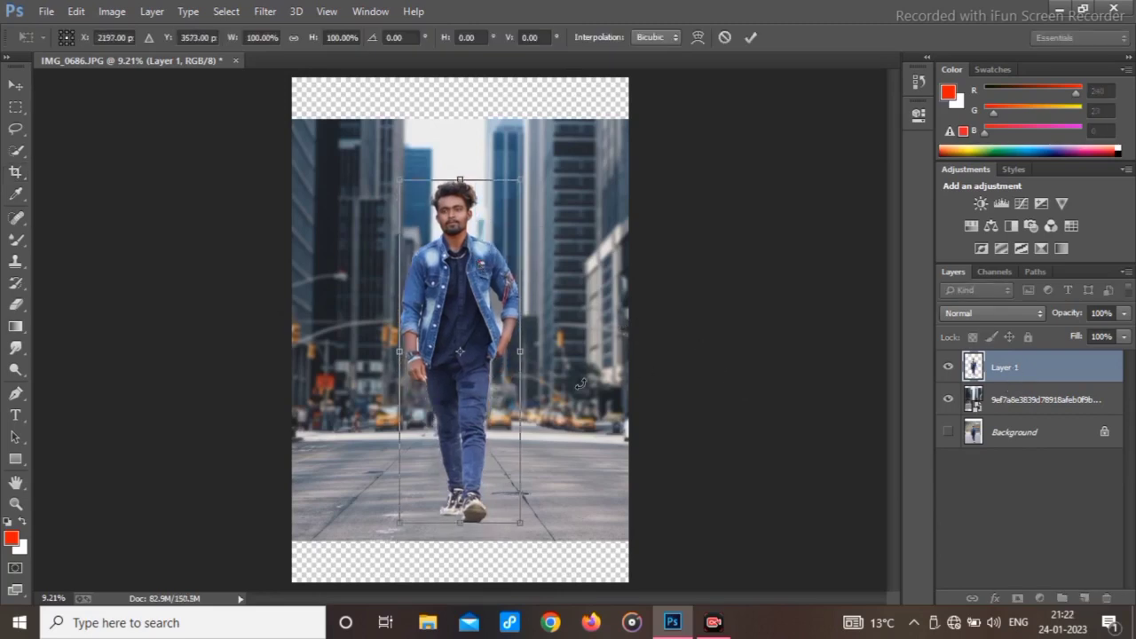
{"action": "left_click", "coordinate": [235, 44]}
{"action": "type", "text": "80"}
{"action": "key", "text": "Return"}
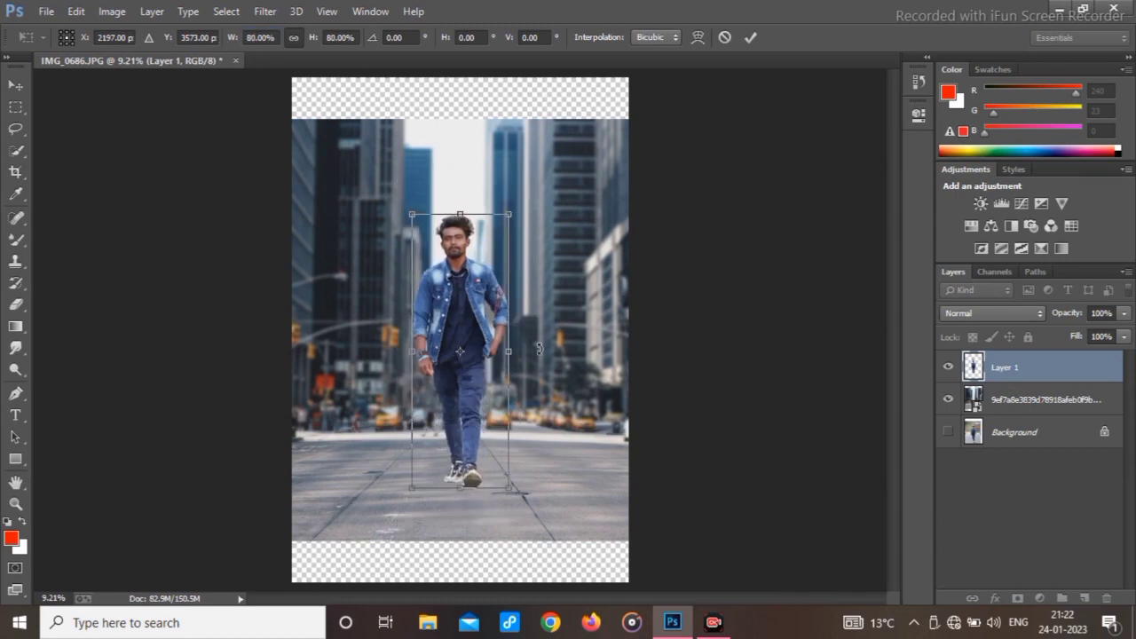
{"action": "left_click", "coordinate": [748, 37]}
Crop the canvas to the upper and lower edges of the street image
{"action": "key", "text": "c"}
{"action": "left_click", "coordinate": [414, 536]}
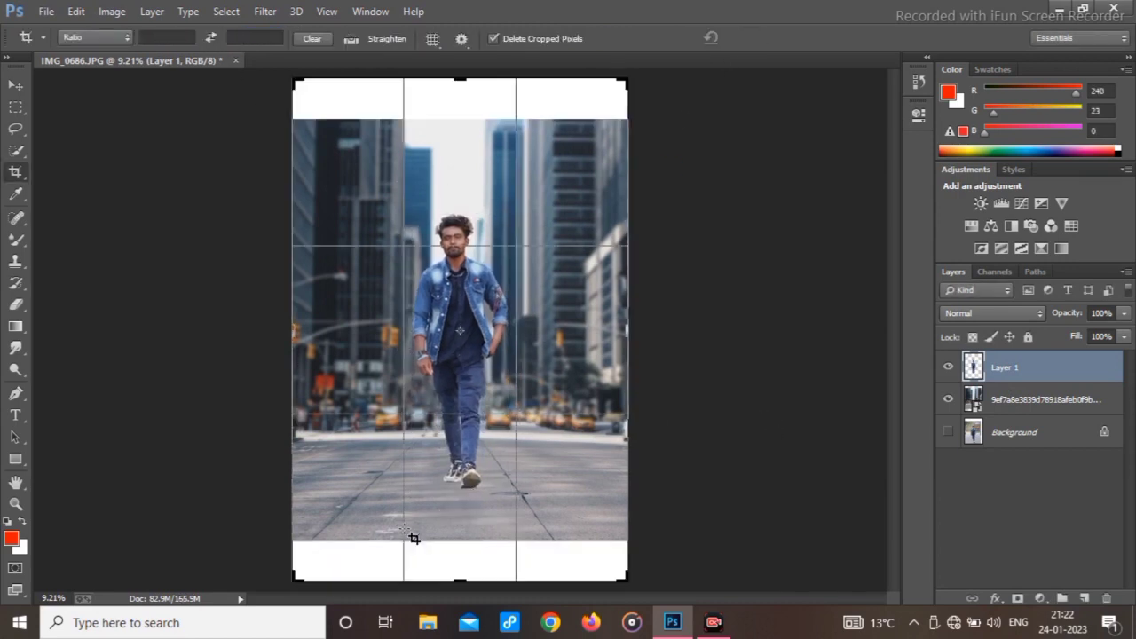
{"action": "left_click_drag", "start_coordinate": [457, 584], "coordinate": [459, 541]}
{"action": "left_click_drag", "start_coordinate": [459, 88], "coordinate": [458, 119]}
{"action": "left_click", "coordinate": [766, 37]}
{"action": "right_click", "coordinate": [490, 222]}
{"action": "left_click", "coordinate": [527, 233]}
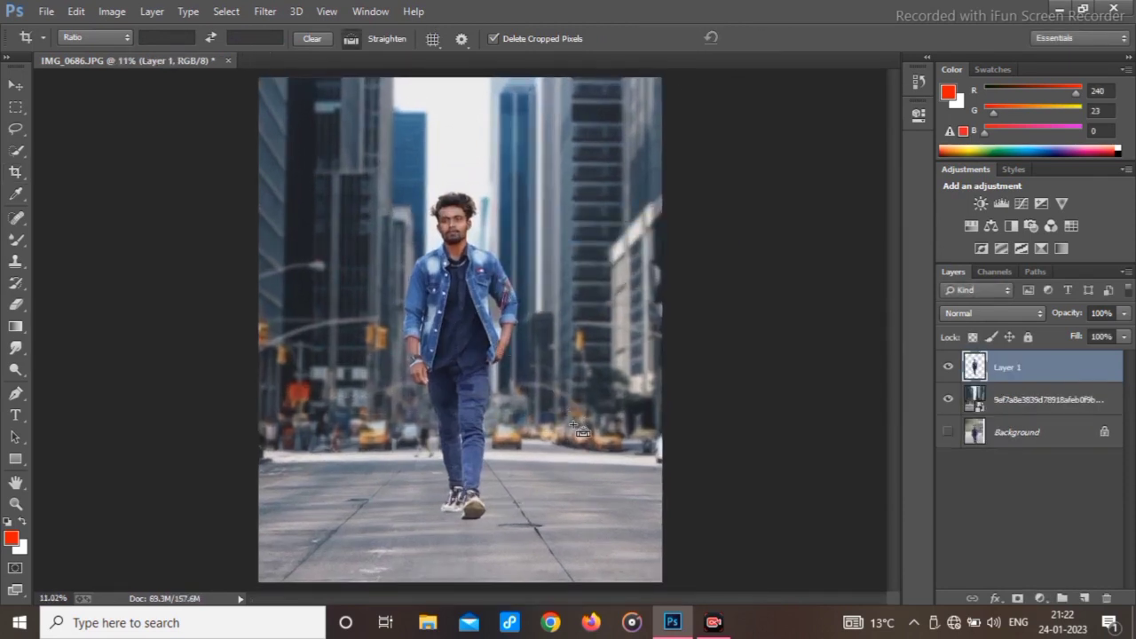
Move the man down towards the front of the road and scale him proportionally to 110%
{"action": "key", "text": "ctrl+t"}
{"action": "left_click_drag", "start_coordinate": [462, 311], "coordinate": [460, 340]}
{"action": "left_click_drag", "start_coordinate": [519, 221], "coordinate": [530, 208]}
{"action": "key", "text": "ctrl+z"}
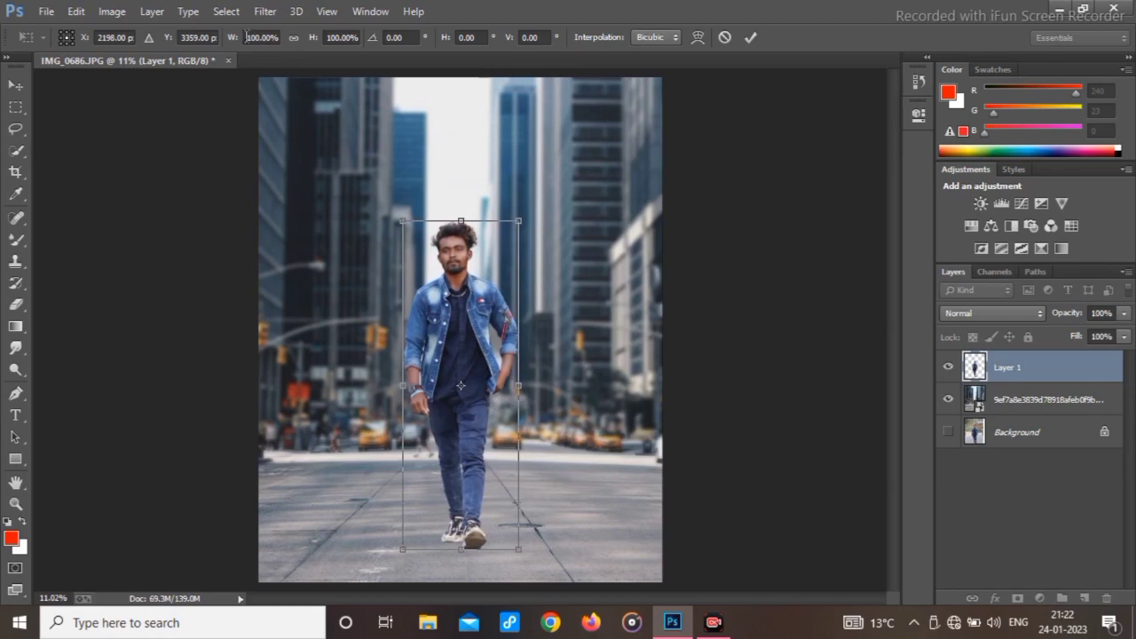
{"action": "left_click_drag", "start_coordinate": [231, 44], "coordinate": [244, 41]}
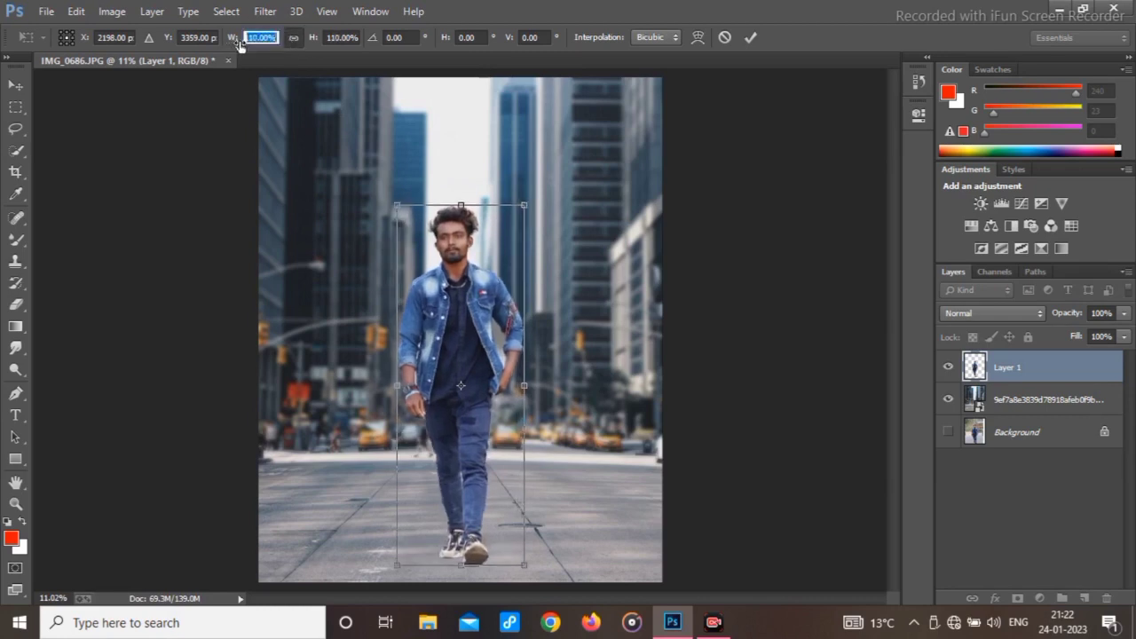
{"action": "left_click", "coordinate": [747, 37]}
{"action": "key", "text": "c"}
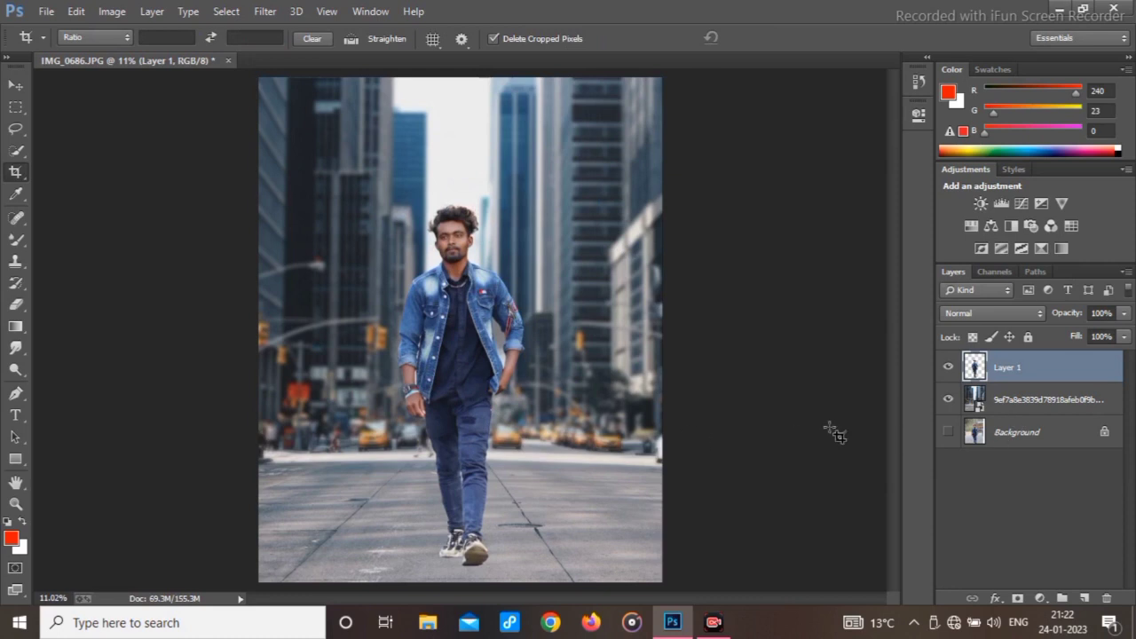
Create a new layer above Layer 1 and set up a soft brush of about 212 px with 11% hardness
{"action": "left_click", "coordinate": [1088, 599]}
{"action": "scroll", "coordinate": [533, 488], "scroll_direction": "up", "scroll_amount": 5}
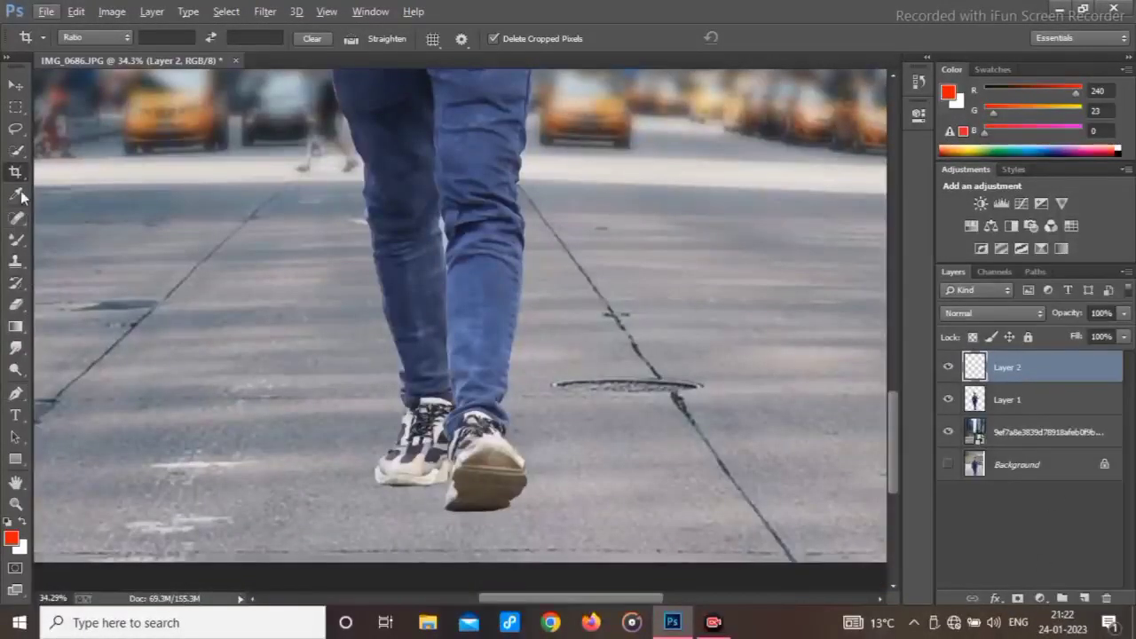
{"action": "left_click", "coordinate": [15, 240]}
{"action": "left_click", "coordinate": [57, 232]}
{"action": "left_click_drag", "start_coordinate": [197, 341], "coordinate": [214, 348]}
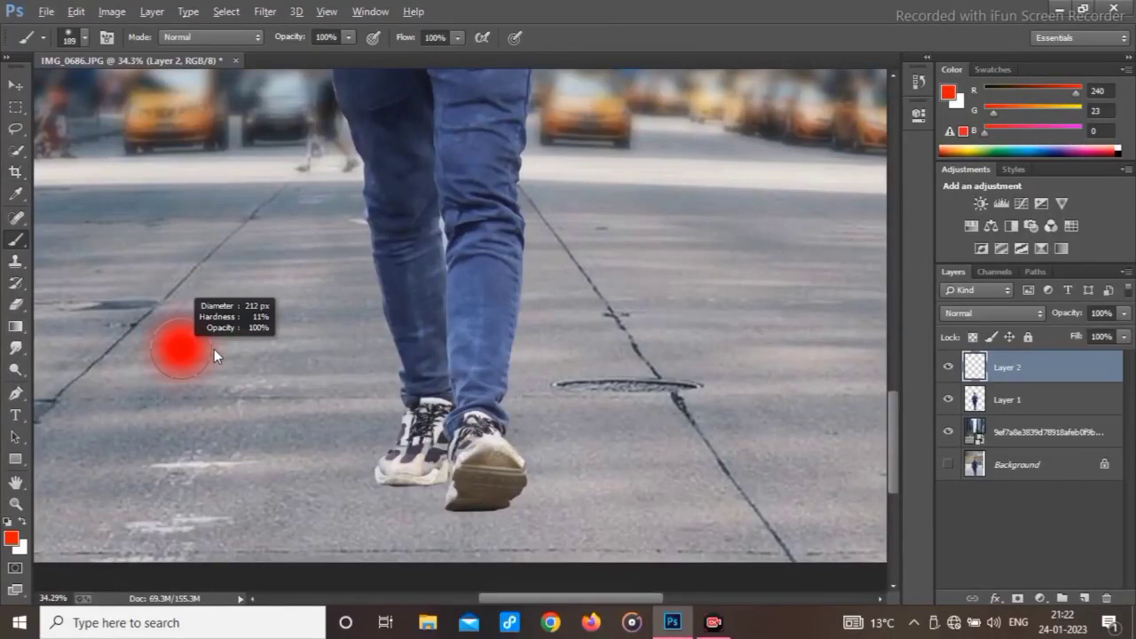
Set the foreground colour to near-black (RGB 0, 0, 11) and paint one soft dab on the road beside the feet
{"action": "left_click", "coordinate": [12, 538]}
{"action": "left_click", "coordinate": [494, 349]}
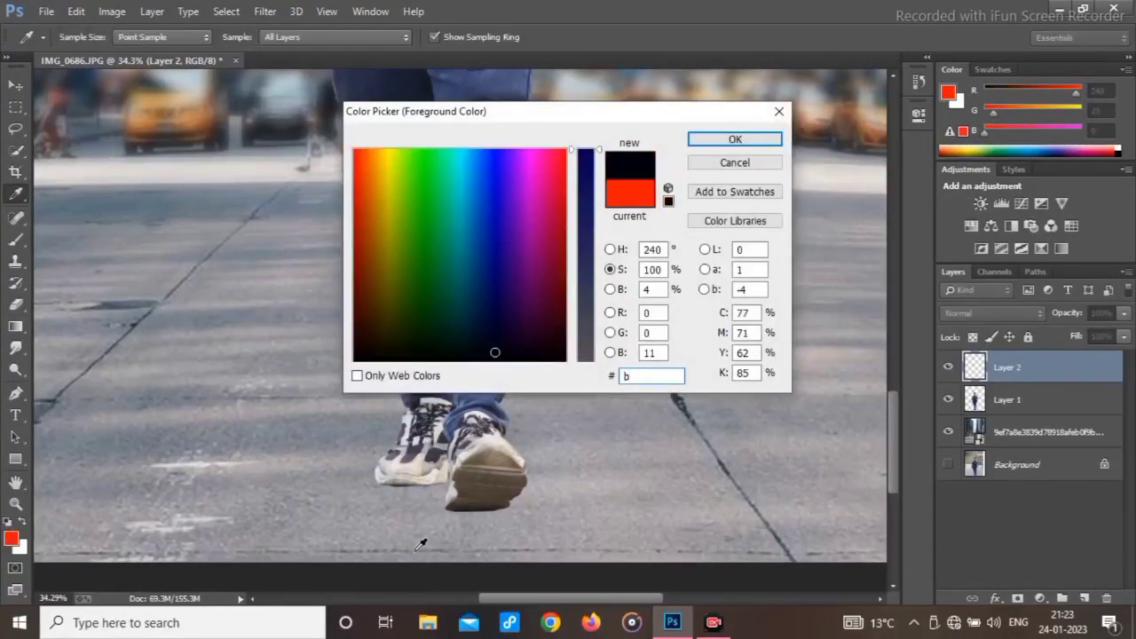
{"action": "left_click", "coordinate": [732, 136]}
{"action": "left_click", "coordinate": [211, 426]}
Squash the dark dab to about 16% of its height under the rear shoe and lower the layer's opacity to 84%
{"action": "key", "text": "ctrl+t"}
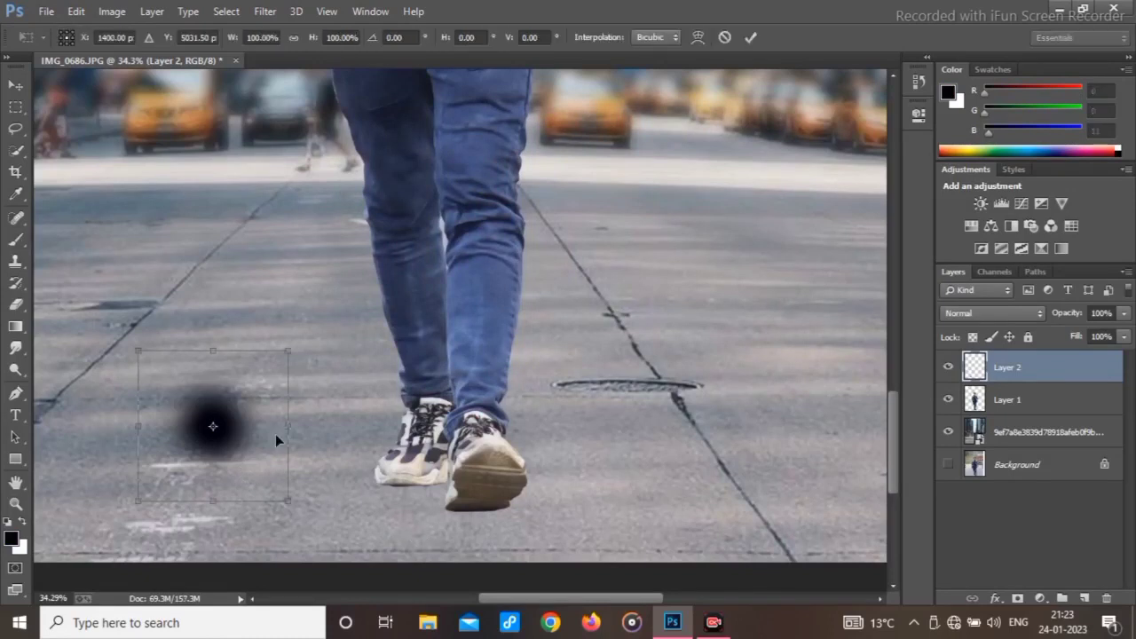
{"action": "mouse_move", "coordinate": [211, 353]}
{"action": "left_mouse_down"}
{"action": "mouse_move", "coordinate": [213, 476]}
{"action": "mouse_move", "coordinate": [449, 504]}
{"action": "mouse_move", "coordinate": [456, 494]}
{"action": "mouse_move", "coordinate": [442, 490]}
{"action": "left_mouse_up"}
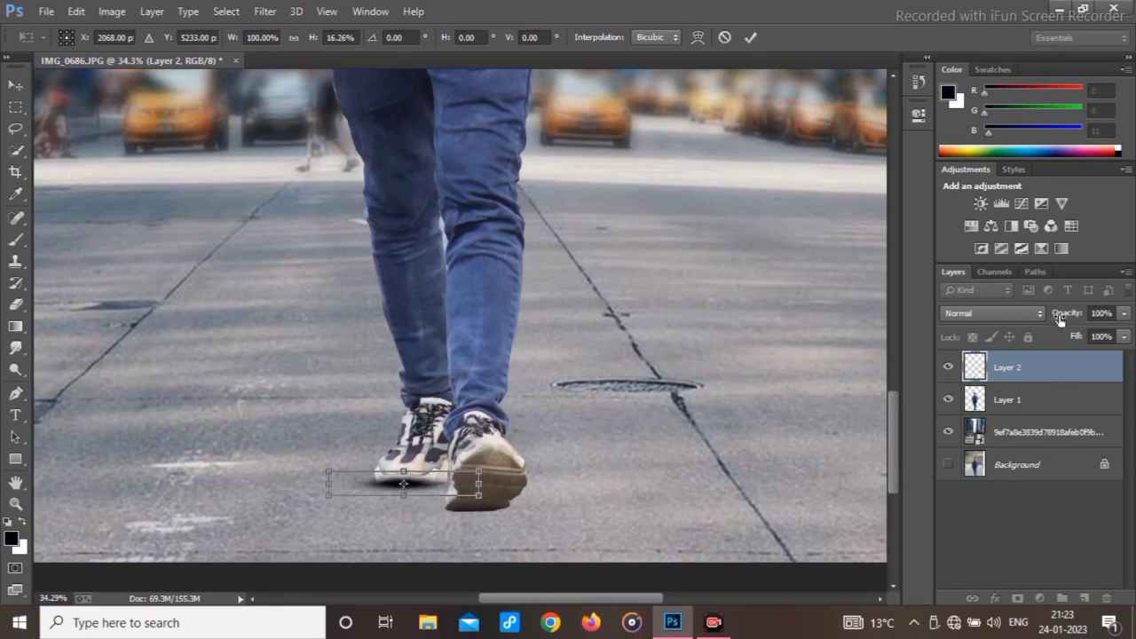
{"action": "left_click", "coordinate": [751, 37]}
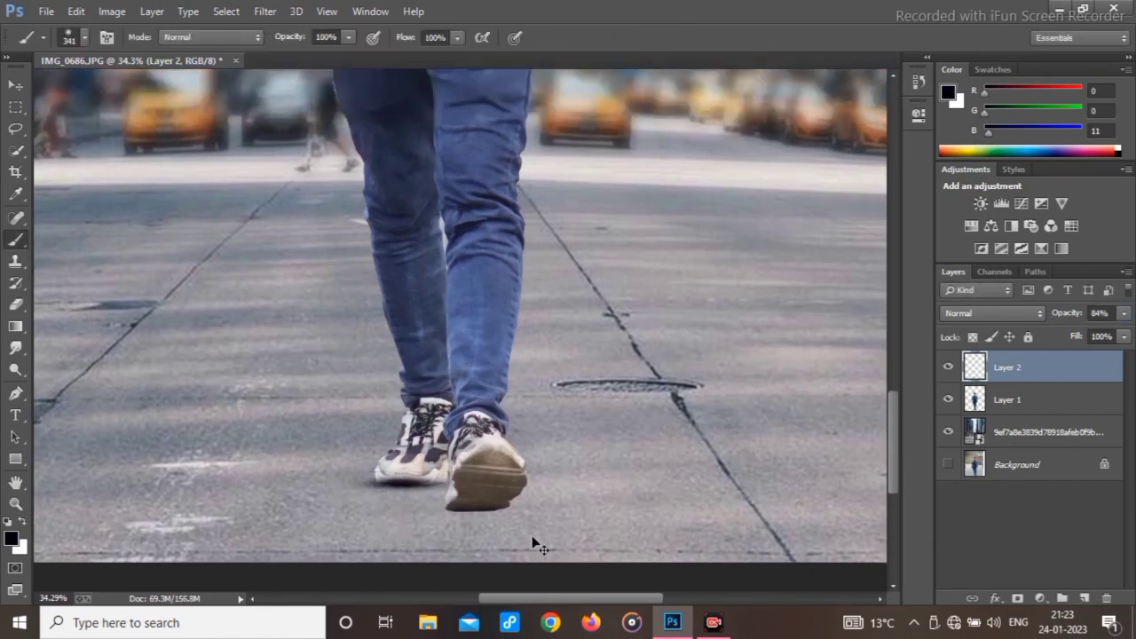
Enlarge the shadow under the rear shoe slightly in width and to about 188% in height
{"action": "key", "text": "ctrl+t"}
{"action": "left_click_drag", "start_coordinate": [477, 471], "coordinate": [442, 482]}
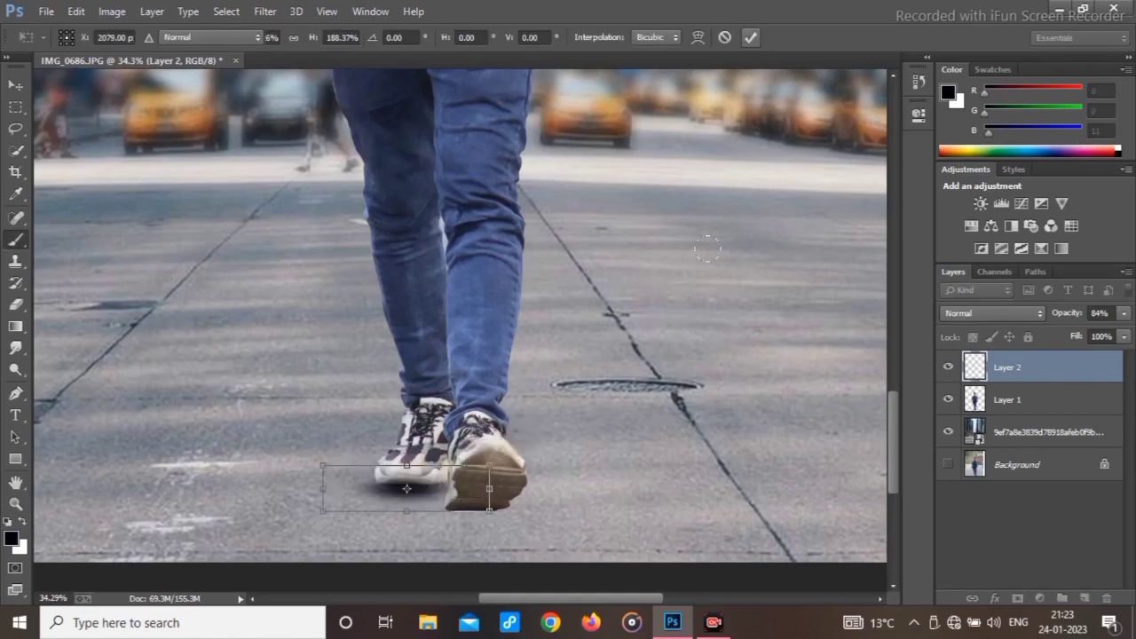
{"action": "left_click", "coordinate": [749, 39]}
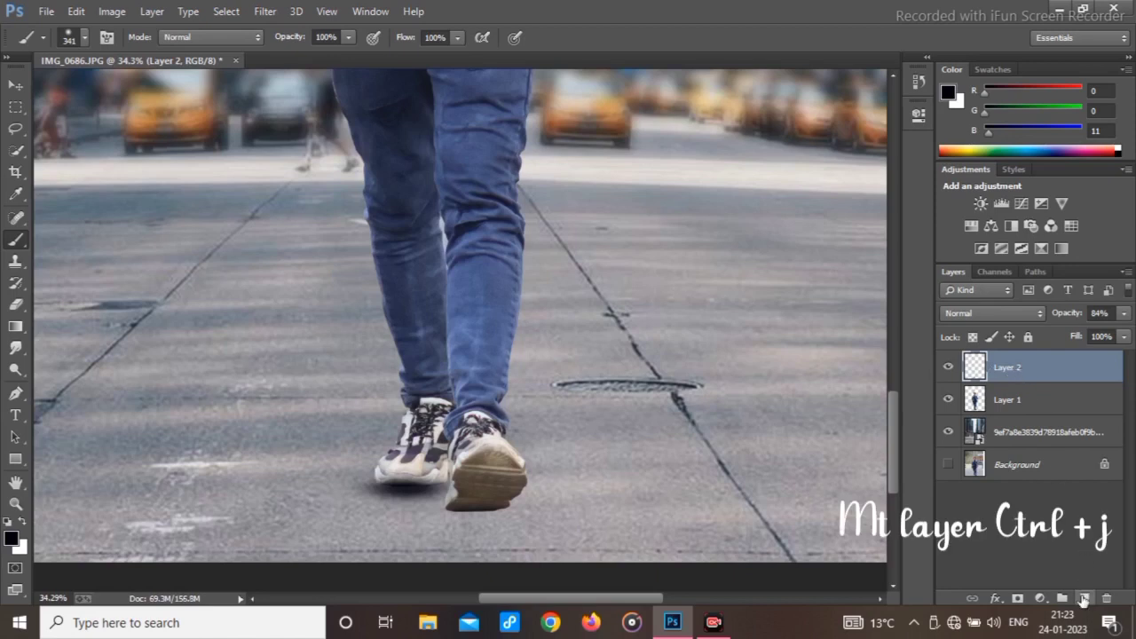
Duplicate the shadow layer, place the copy under the front shoe and reshape it to fit the sole
{"action": "key", "text": "ctrl+j"}
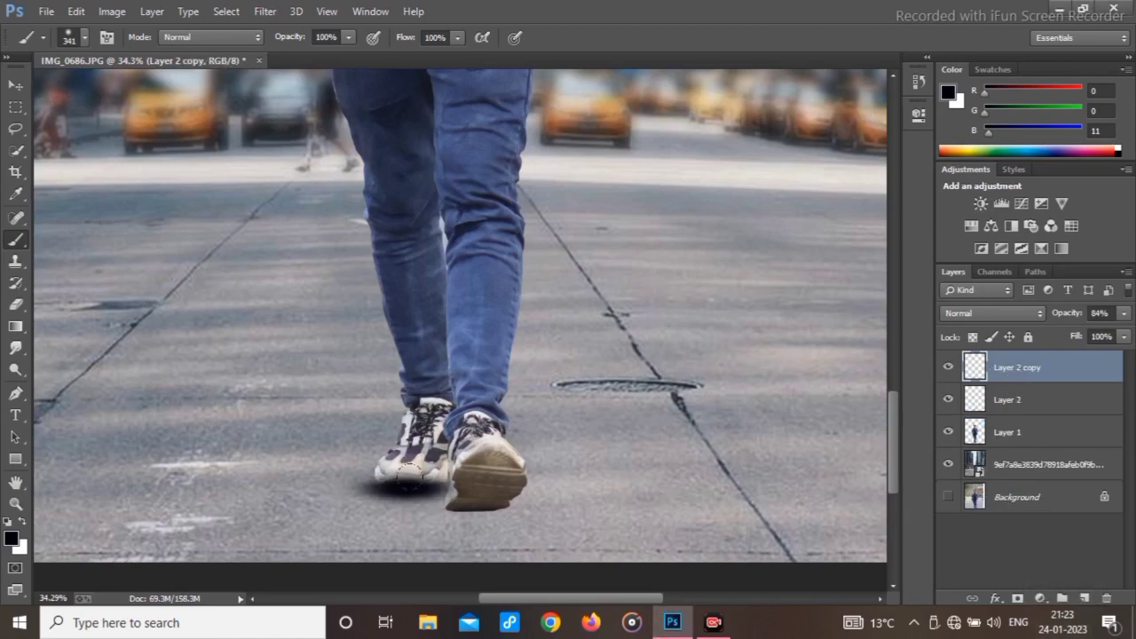
{"action": "left_click_drag", "start_coordinate": [424, 495], "coordinate": [487, 514]}
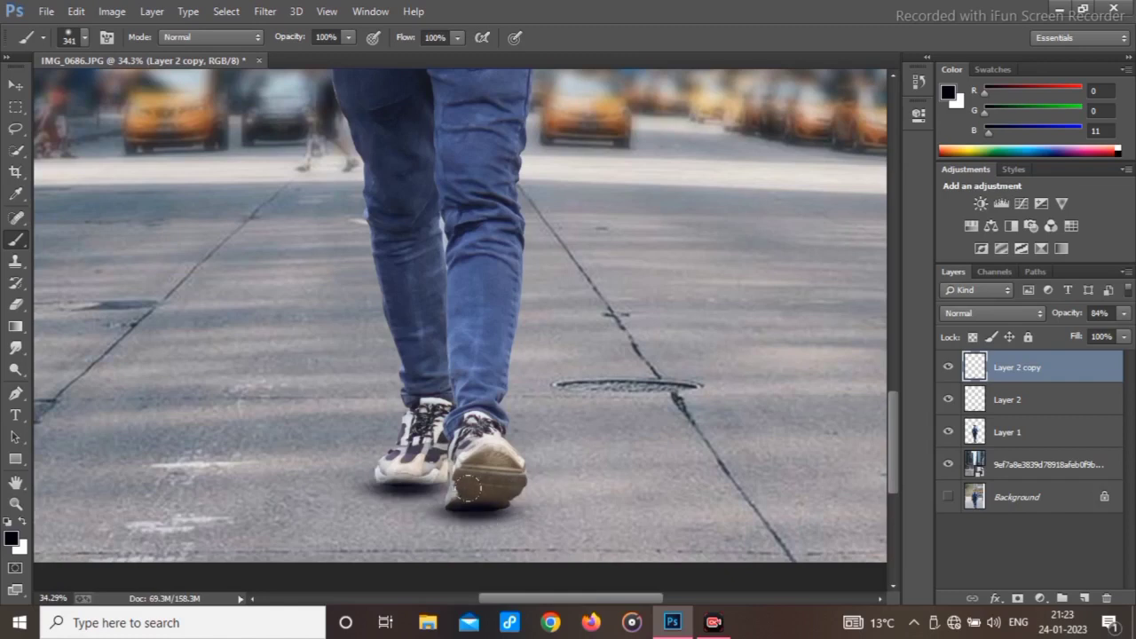
{"action": "key", "text": "ctrl+t"}
{"action": "left_click_drag", "start_coordinate": [580, 466], "coordinate": [622, 429]}
{"action": "left_click_drag", "start_coordinate": [478, 467], "coordinate": [509, 508]}
{"action": "left_click", "coordinate": [750, 36]}
{"action": "key", "text": "b"}
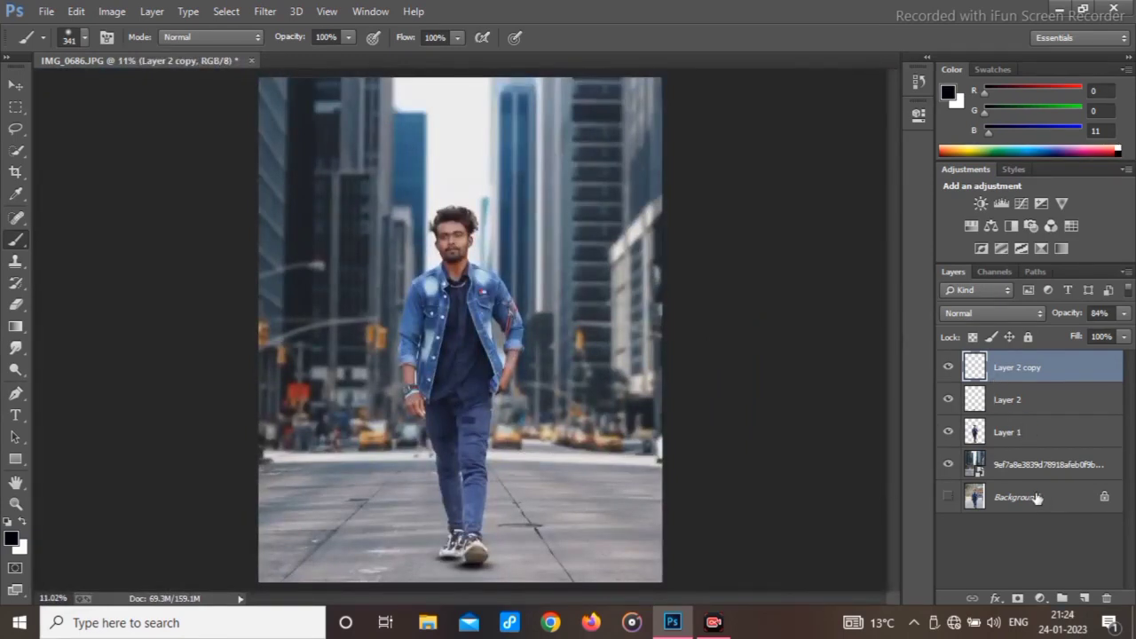
{"action": "right_click", "coordinate": [1036, 498]}
{"action": "left_click", "coordinate": [955, 494]}
{"action": "right_click", "coordinate": [1021, 506]}
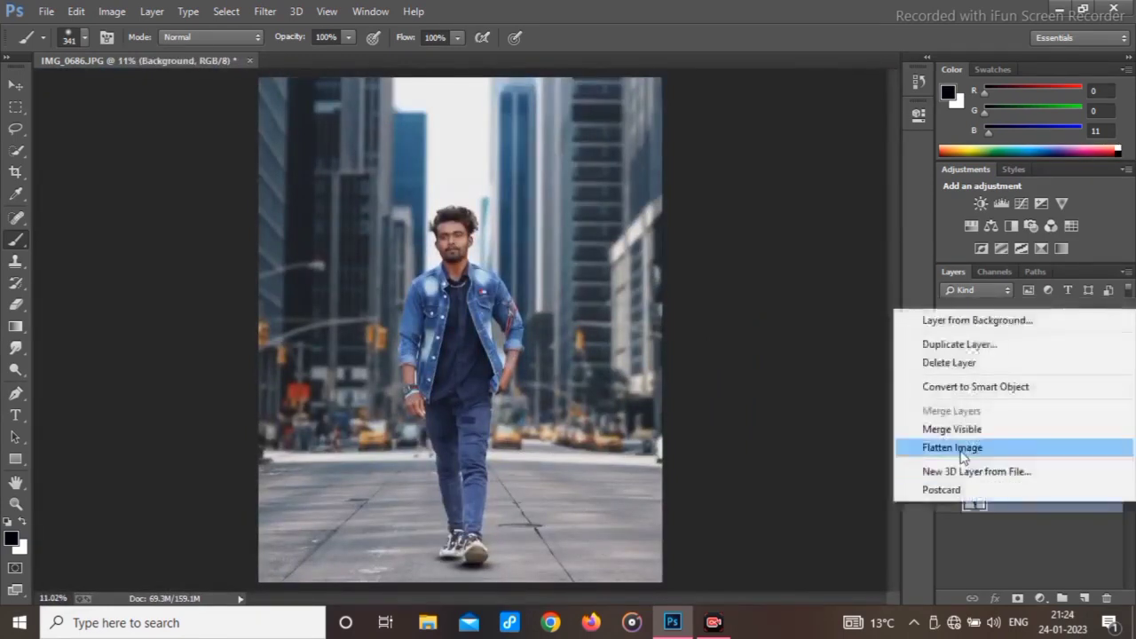
{"action": "left_click", "coordinate": [814, 375]}
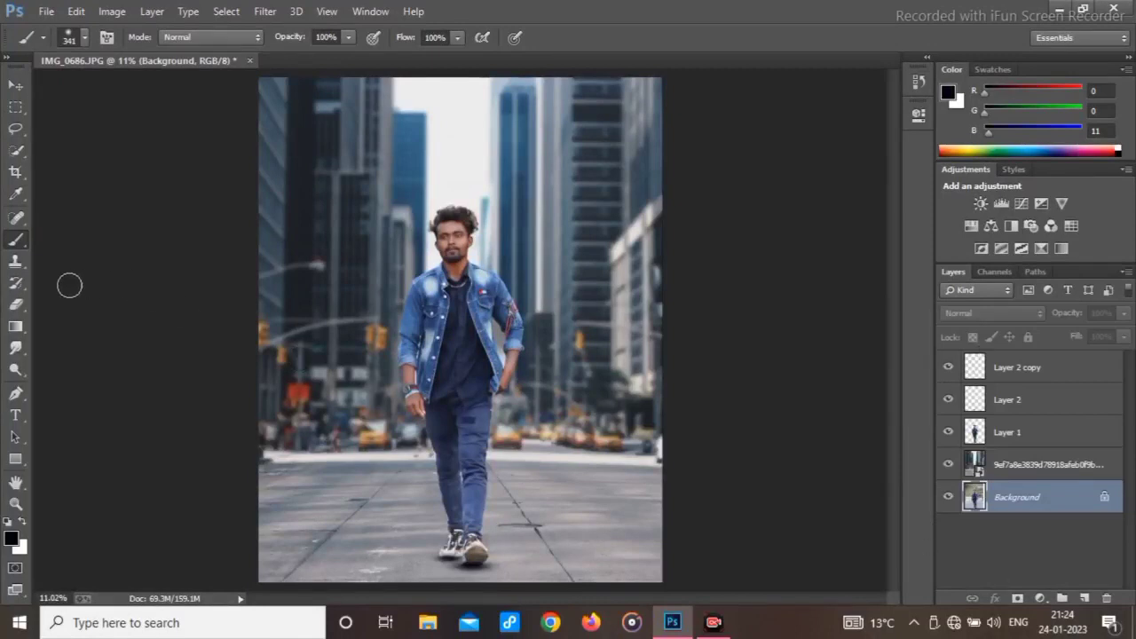
Start a red 12 pt Sectar text layer over the buildings beside the man and place it above all other layers
{"action": "scroll", "coordinate": [329, 165], "scroll_direction": "up", "scroll_amount": 11}
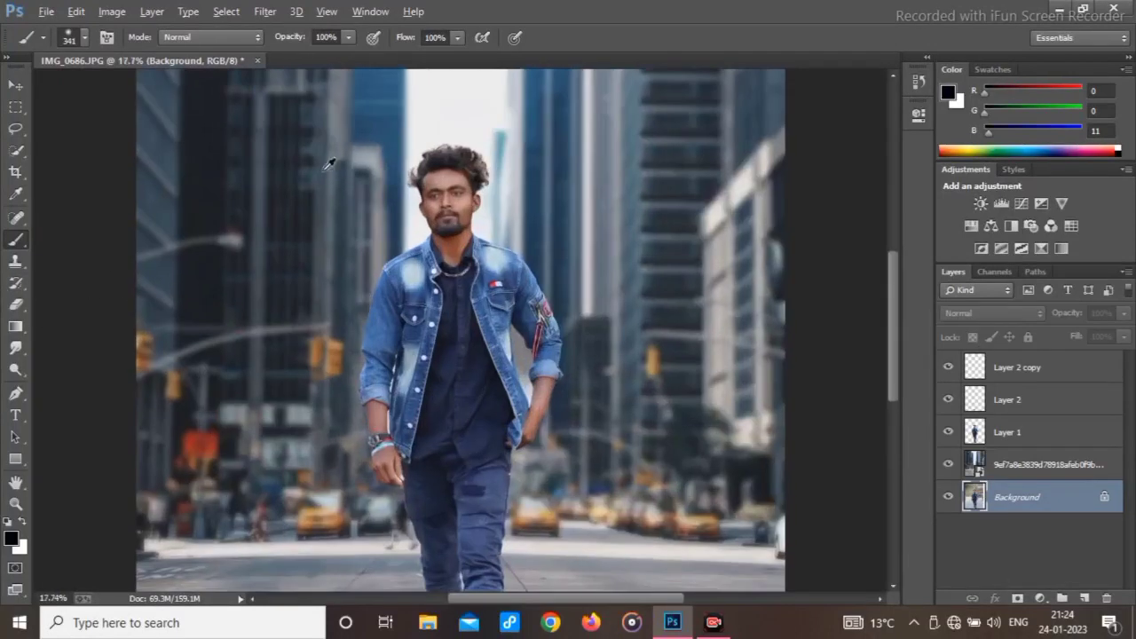
{"action": "left_click_drag", "start_coordinate": [530, 232], "coordinate": [474, 450]}
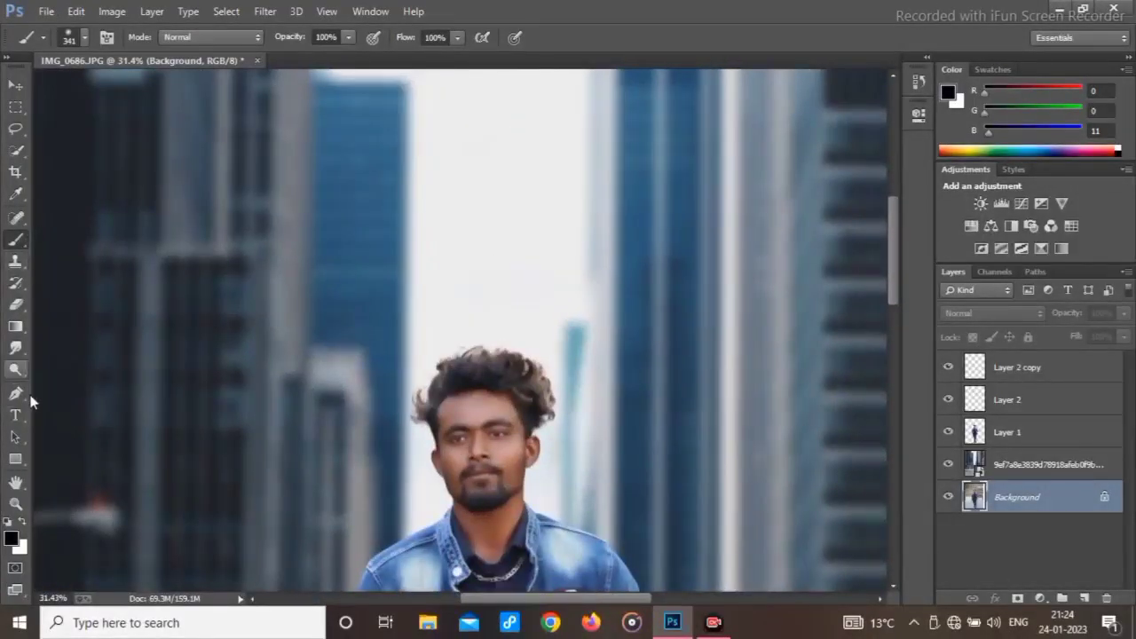
{"action": "left_click", "coordinate": [15, 414]}
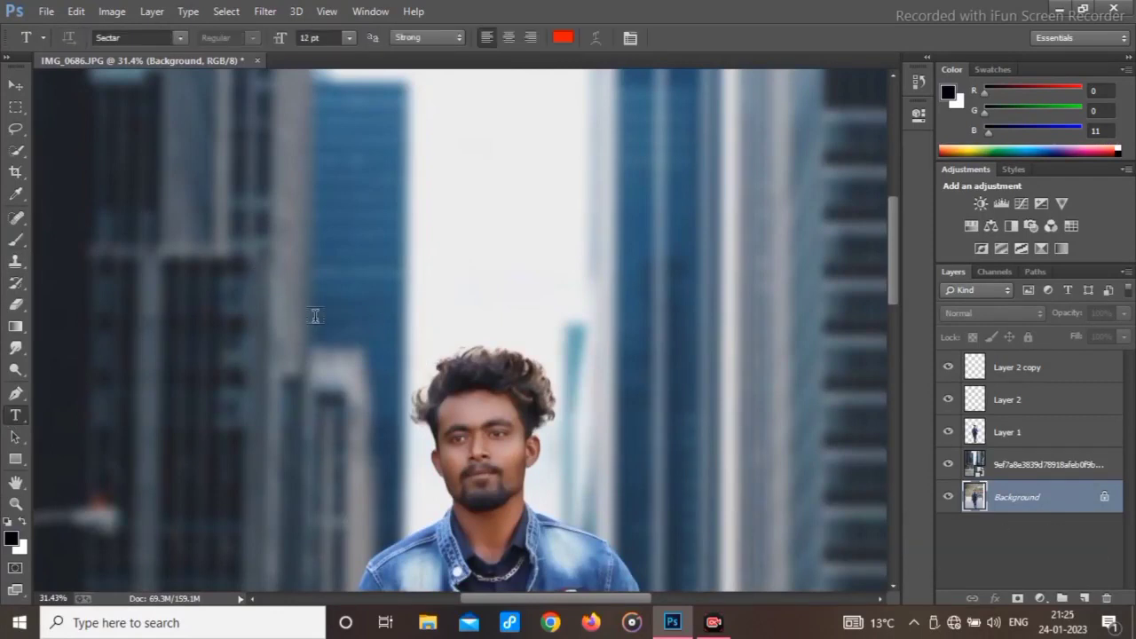
{"action": "left_click", "coordinate": [285, 293]}
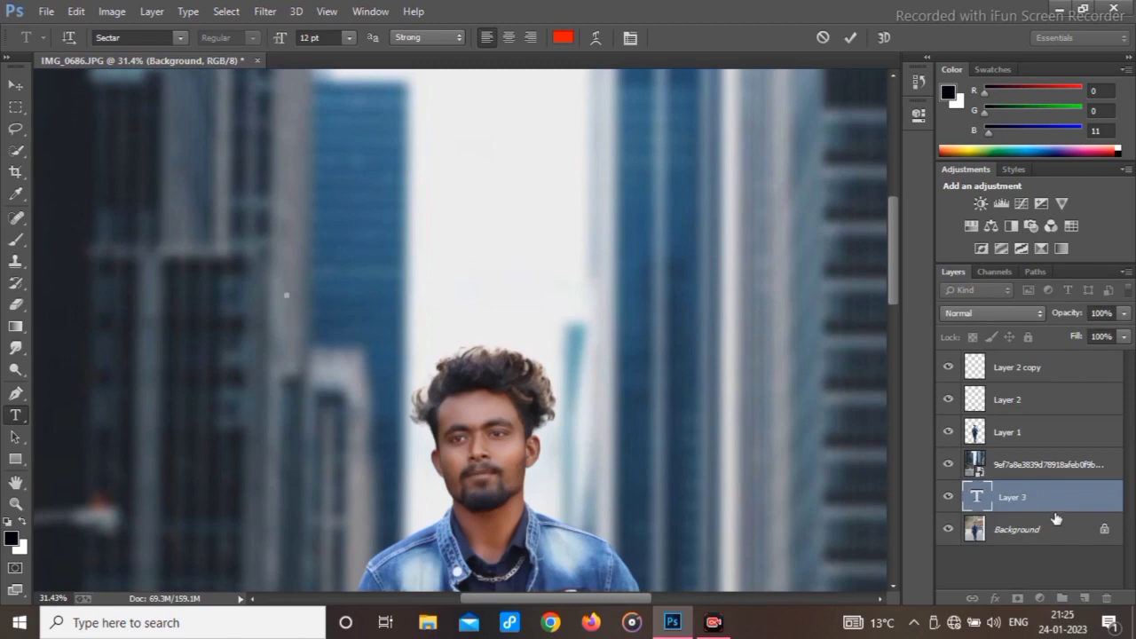
{"action": "left_click_drag", "start_coordinate": [1048, 448], "coordinate": [1026, 355]}
{"action": "left_click", "coordinate": [234, 352]}
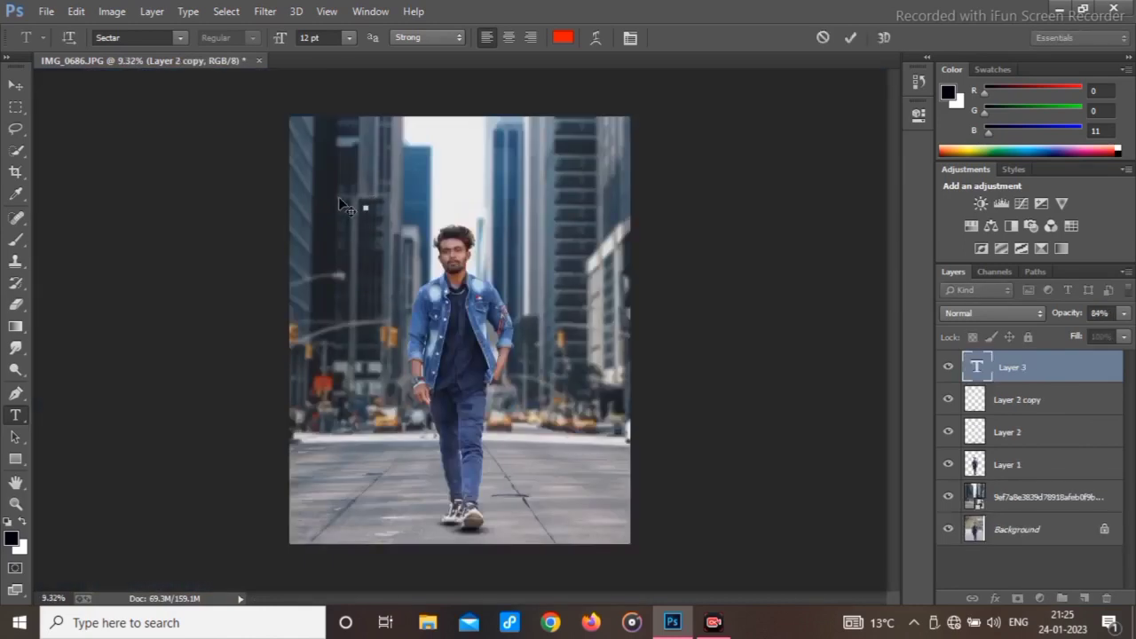
{"action": "scroll", "coordinate": [338, 196], "scroll_direction": "up", "scroll_amount": 5}
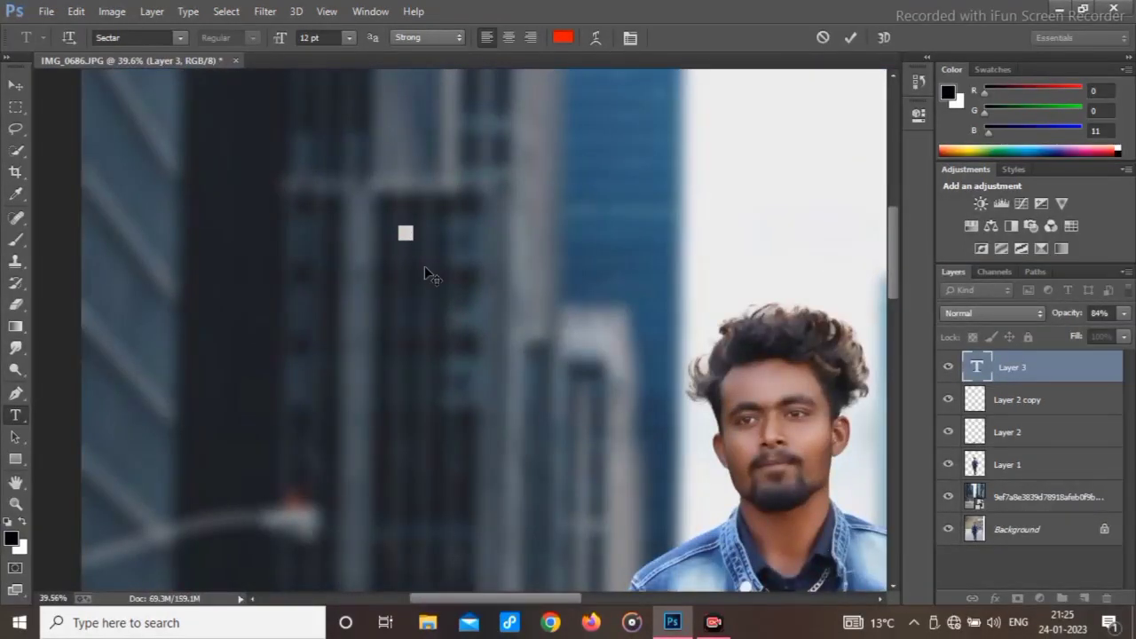
Enter the text ITS MY, enlarge it to about 266 pt and move it towards the man's head
{"action": "type", "text": "a"}
{"action": "left_click_drag", "start_coordinate": [425, 227], "coordinate": [647, 124]}
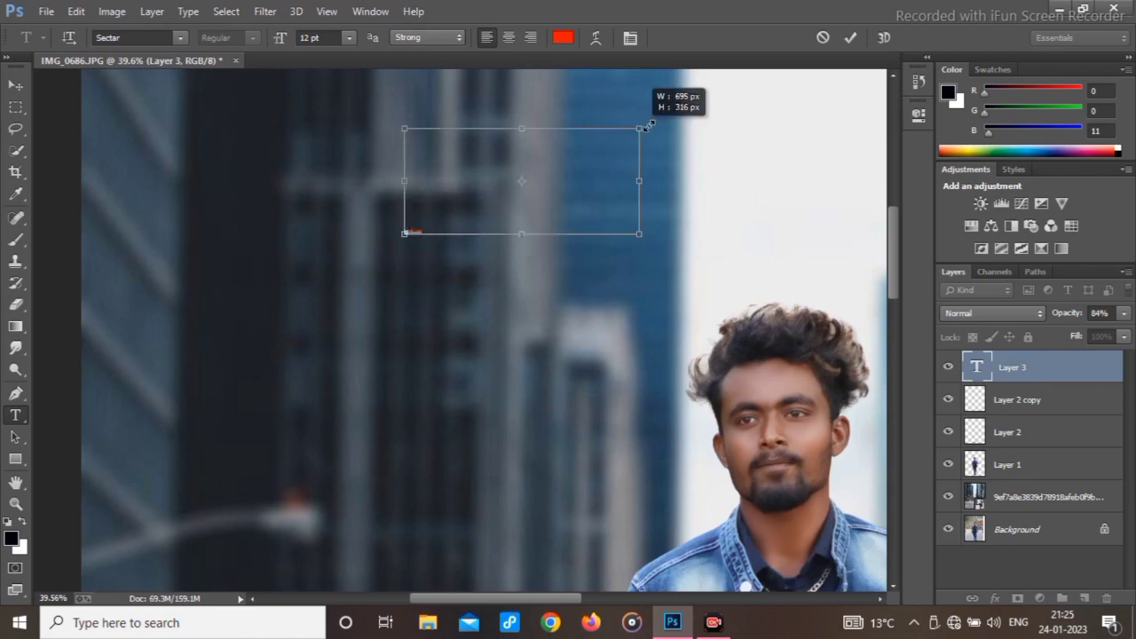
{"action": "left_click_drag", "start_coordinate": [543, 174], "coordinate": [716, 331]}
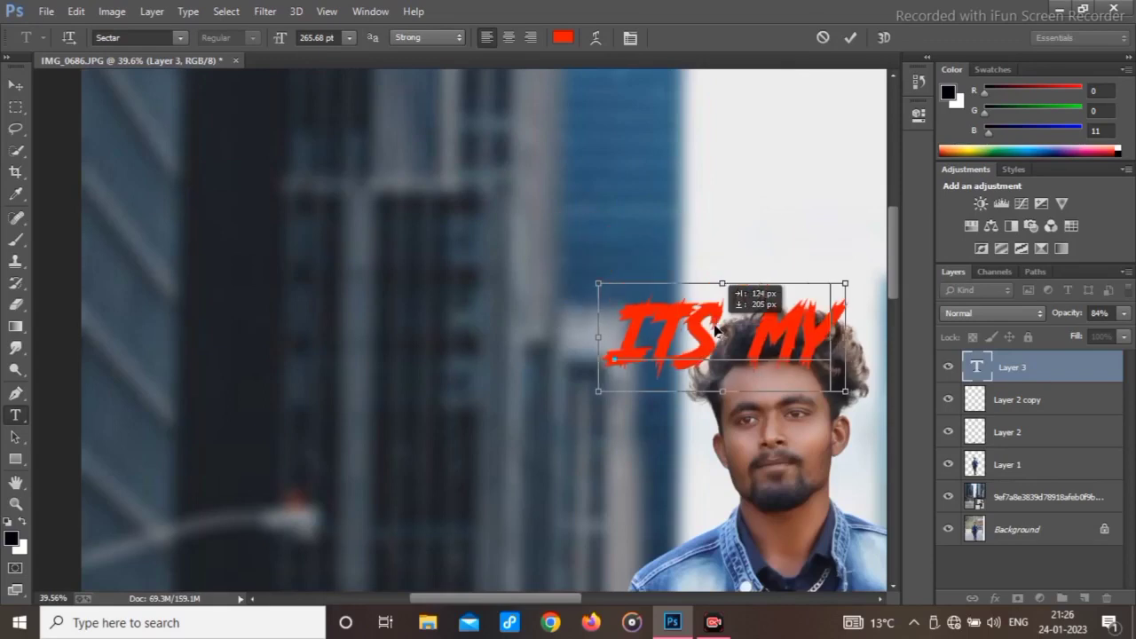
{"action": "key", "text": "ctrl+Return"}
Enlarge ITS MY to about 1015 pt above the man's head and hide the Background layer
{"action": "left_click_drag", "start_coordinate": [1015, 397], "coordinate": [952, 404]}
{"action": "left_click_drag", "start_coordinate": [793, 355], "coordinate": [812, 267]}
{"action": "key", "text": "ctrl+0"}
{"action": "key", "text": "ctrl+t"}
{"action": "left_click_drag", "start_coordinate": [472, 205], "coordinate": [650, 290]}
{"action": "left_click_drag", "start_coordinate": [558, 241], "coordinate": [475, 145]}
{"action": "left_click", "coordinate": [947, 529]}
Flatten the ITS MY lettering to about 479 pt and move its layer to the top of the stack
{"action": "double_click", "coordinate": [494, 131]}
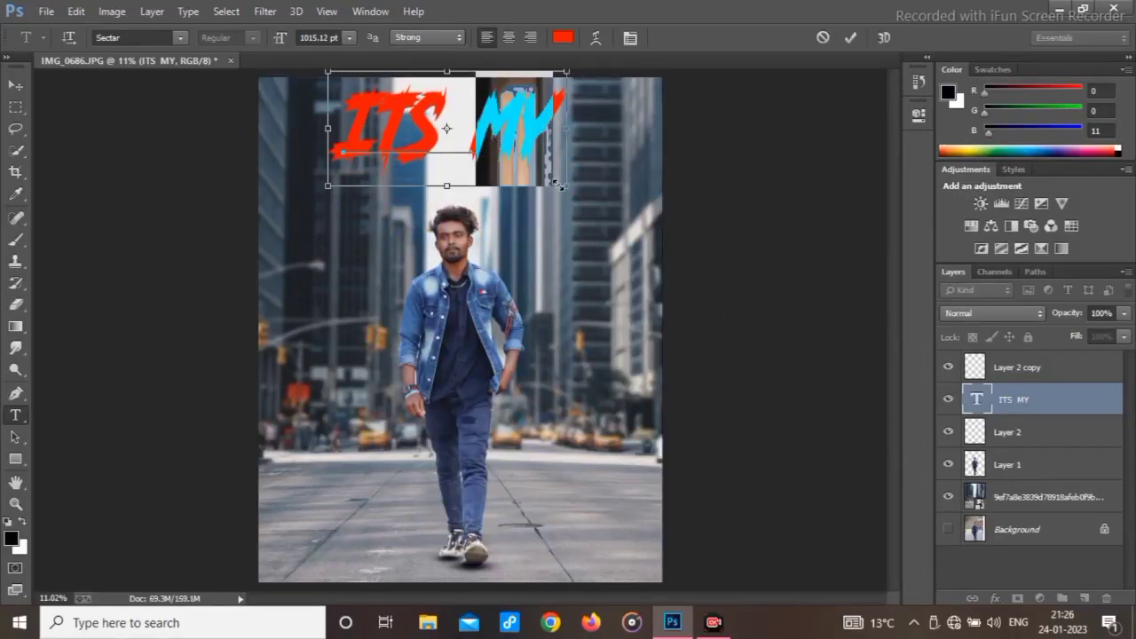
{"action": "left_click", "coordinate": [575, 163]}
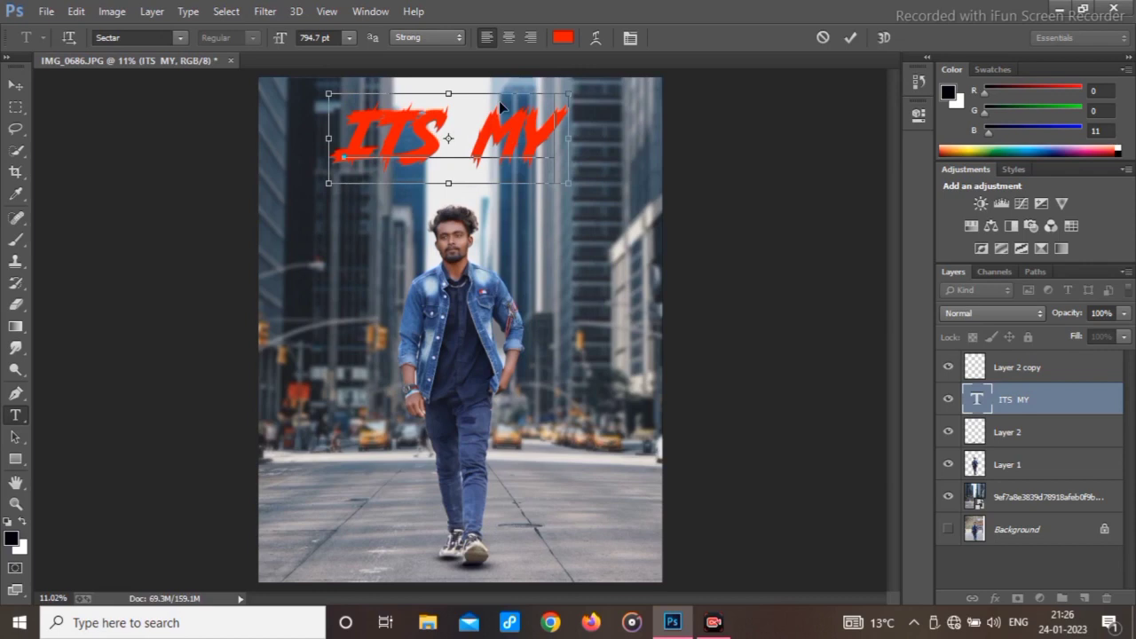
{"action": "left_click_drag", "start_coordinate": [448, 95], "coordinate": [453, 124]}
{"action": "left_click_drag", "start_coordinate": [1001, 400], "coordinate": [994, 331]}
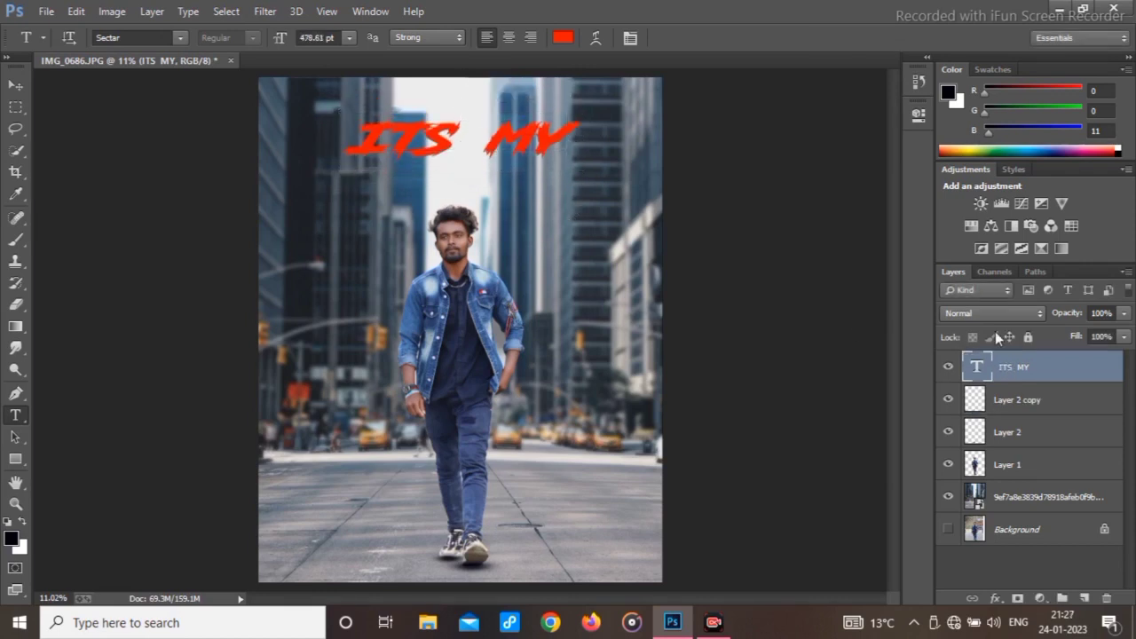
Recolour the ITS MY text to a very dark navy blue
{"action": "triple_click", "coordinate": [383, 136]}
{"action": "left_click", "coordinate": [562, 37]}
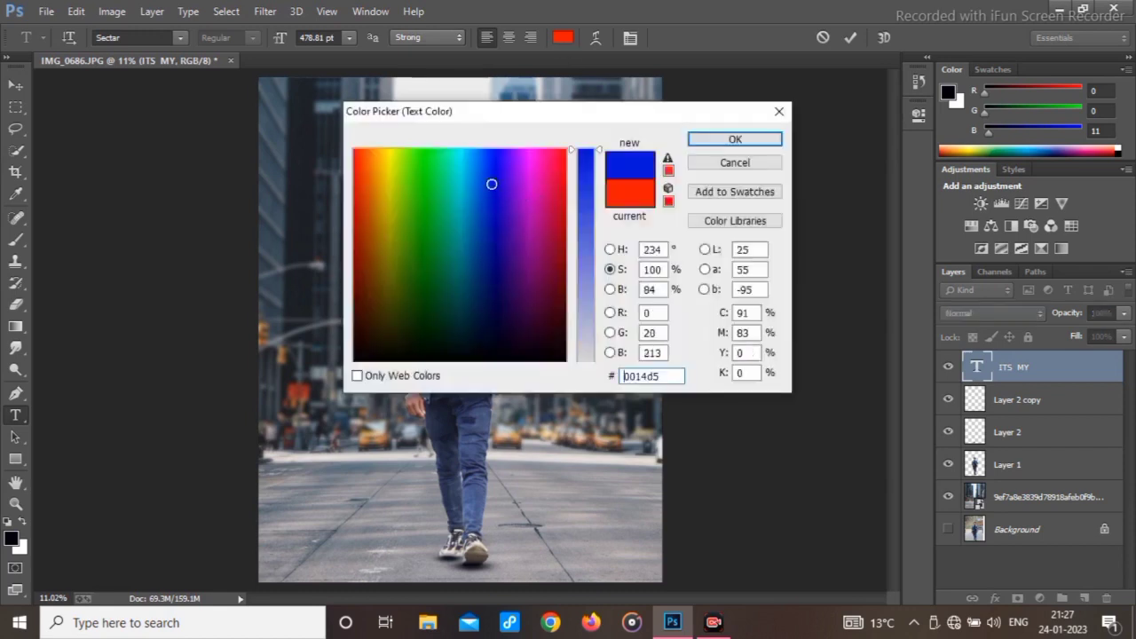
{"action": "left_click", "coordinate": [735, 139]}
{"action": "left_click", "coordinate": [563, 38]}
{"action": "mouse_move", "coordinate": [495, 226]}
{"action": "left_mouse_down"}
{"action": "mouse_move", "coordinate": [483, 343]}
{"action": "mouse_move", "coordinate": [505, 325]}
{"action": "left_mouse_up"}
{"action": "left_click", "coordinate": [735, 139]}
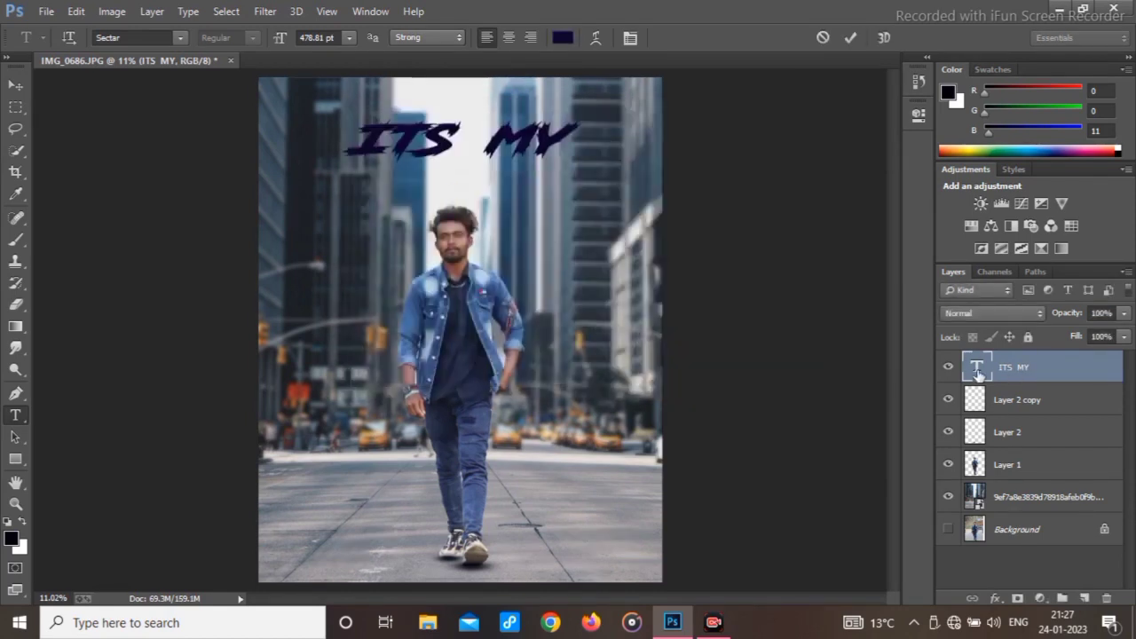
Add the text BIRTHDAT at about 857 pt across the man's upper body and place its layer directly below Layer 1
{"action": "left_click", "coordinate": [348, 264]}
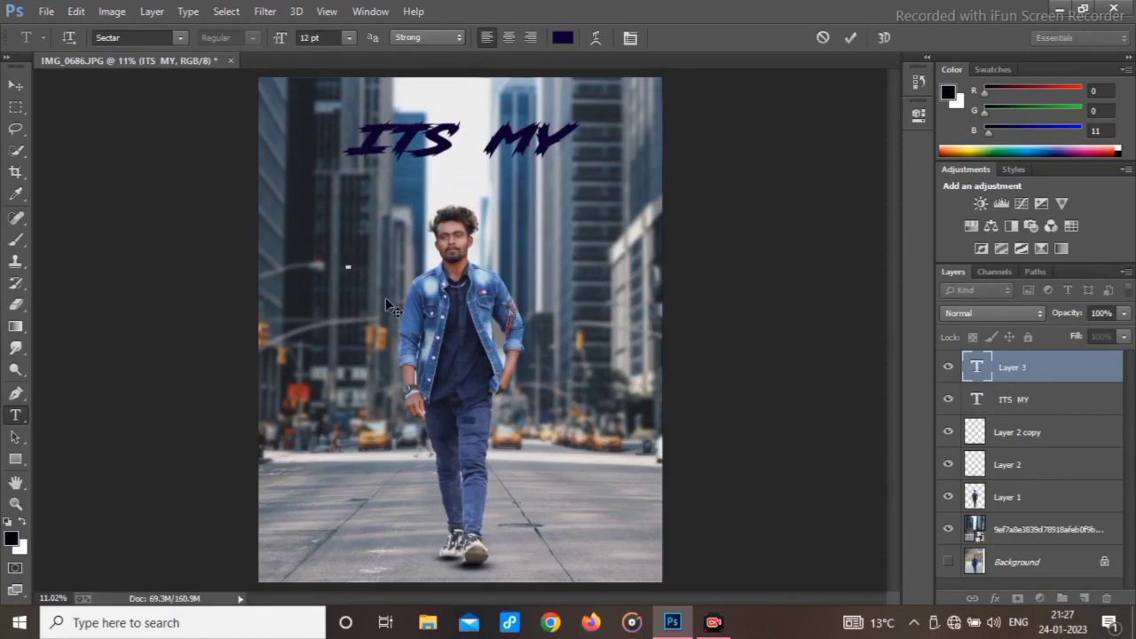
{"action": "left_click_drag", "start_coordinate": [350, 266], "coordinate": [557, 256]}
{"action": "left_click_drag", "start_coordinate": [452, 255], "coordinate": [453, 201]}
{"action": "left_click_drag", "start_coordinate": [557, 201], "coordinate": [610, 170]}
{"action": "left_click_drag", "start_coordinate": [524, 198], "coordinate": [504, 249]}
{"action": "left_click_drag", "start_coordinate": [1020, 367], "coordinate": [1020, 510]}
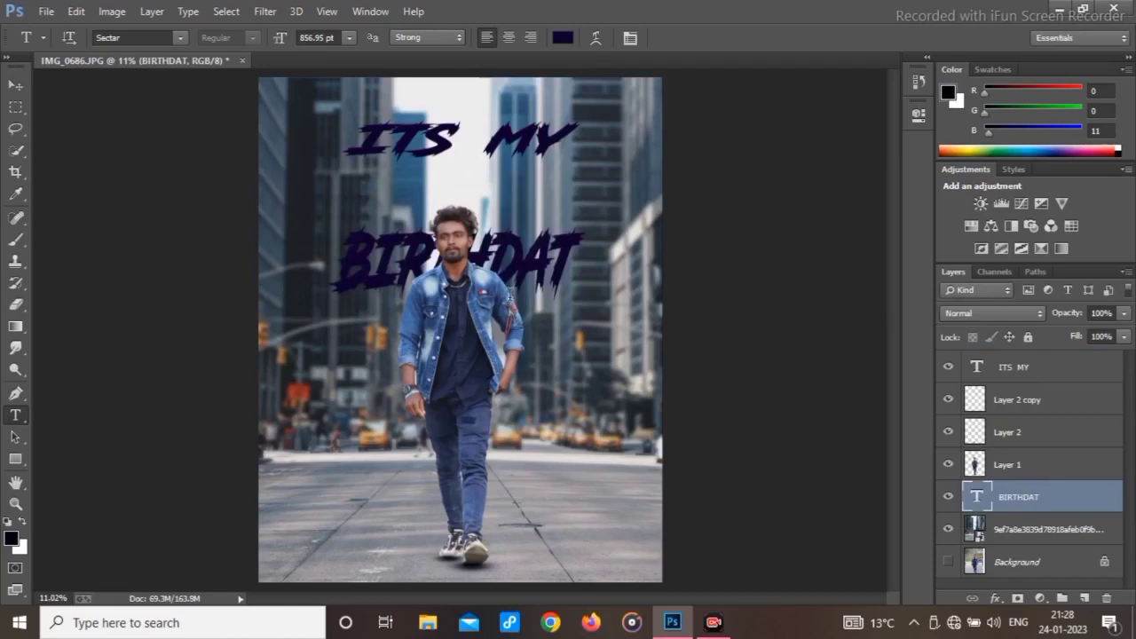
Enlarge BIRTHDAT to about 1210 pt behind the man and move ITS MY down closer to it
{"action": "left_click", "coordinate": [394, 274]}
{"action": "left_click_drag", "start_coordinate": [588, 214], "coordinate": [658, 173]}
{"action": "left_click_drag", "start_coordinate": [599, 199], "coordinate": [578, 226]}
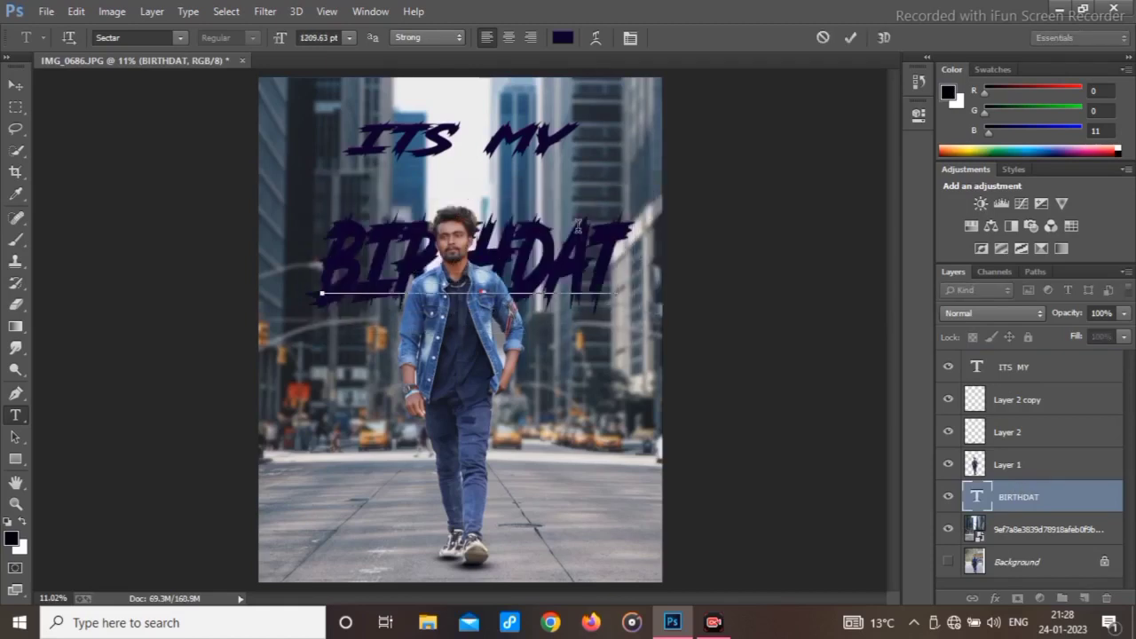
{"action": "left_click", "coordinate": [1011, 366]}
{"action": "left_click_drag", "start_coordinate": [490, 113], "coordinate": [499, 135]}
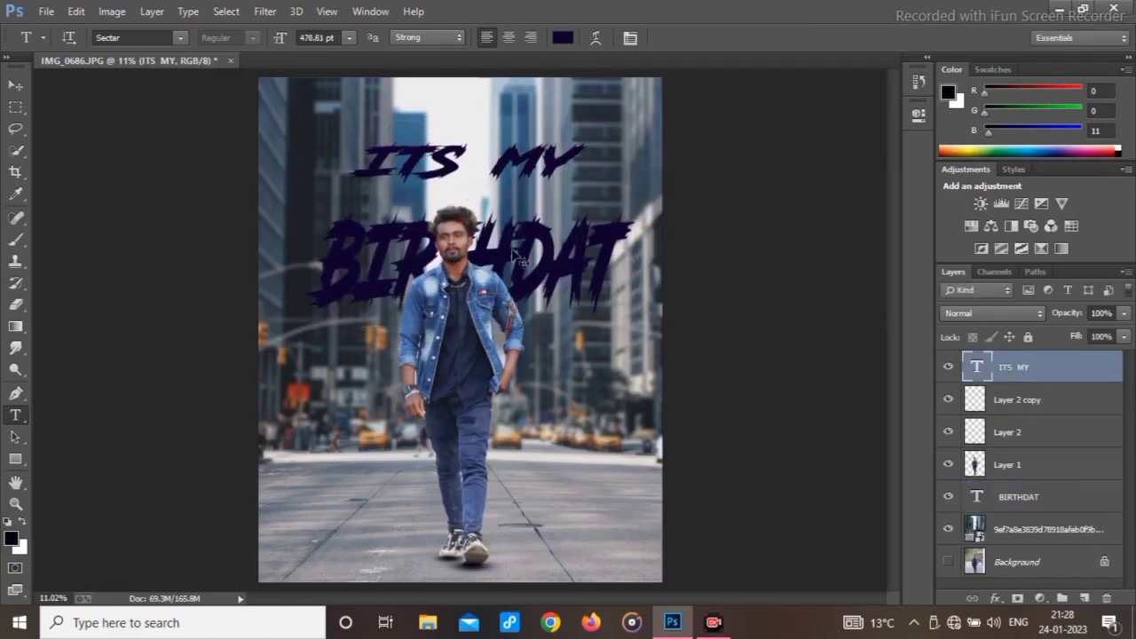
Try the Shalleh font on the BIRTHDAT text and change it to SHREE-ENG-0104
{"action": "double_click", "coordinate": [976, 496]}
{"action": "left_click", "coordinate": [181, 37]}
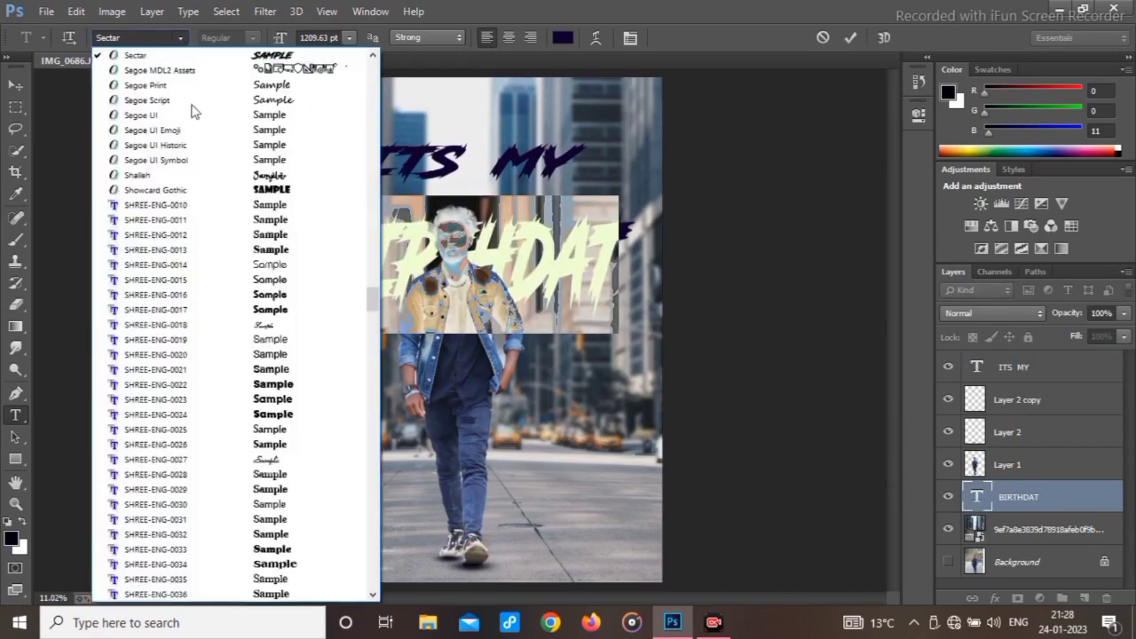
{"action": "left_click", "coordinate": [277, 178]}
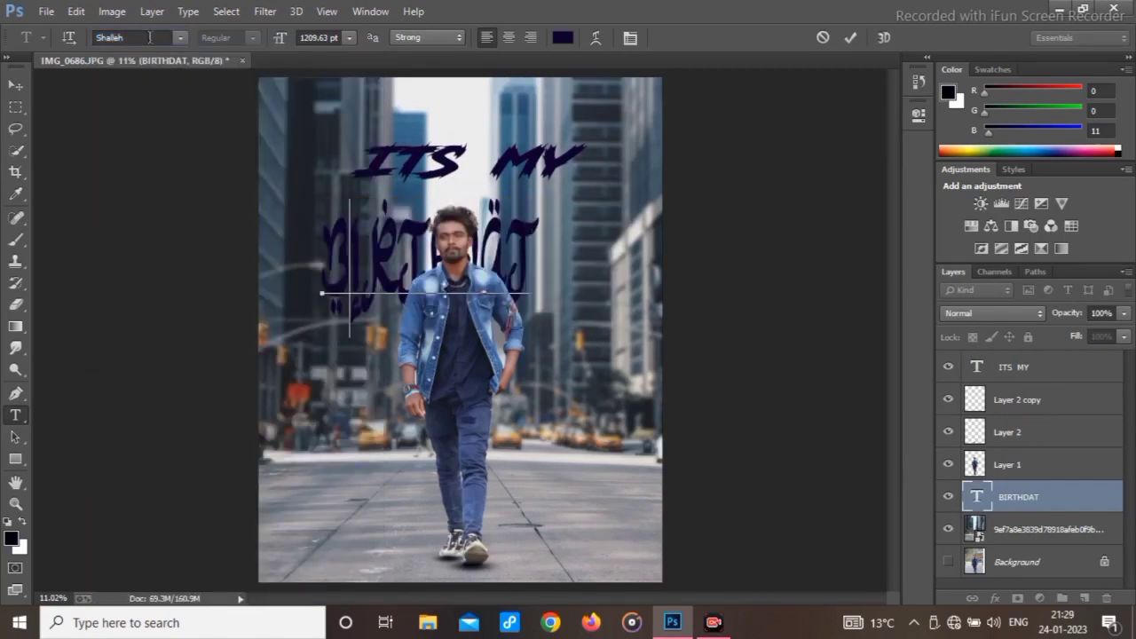
{"action": "left_click", "coordinate": [181, 37]}
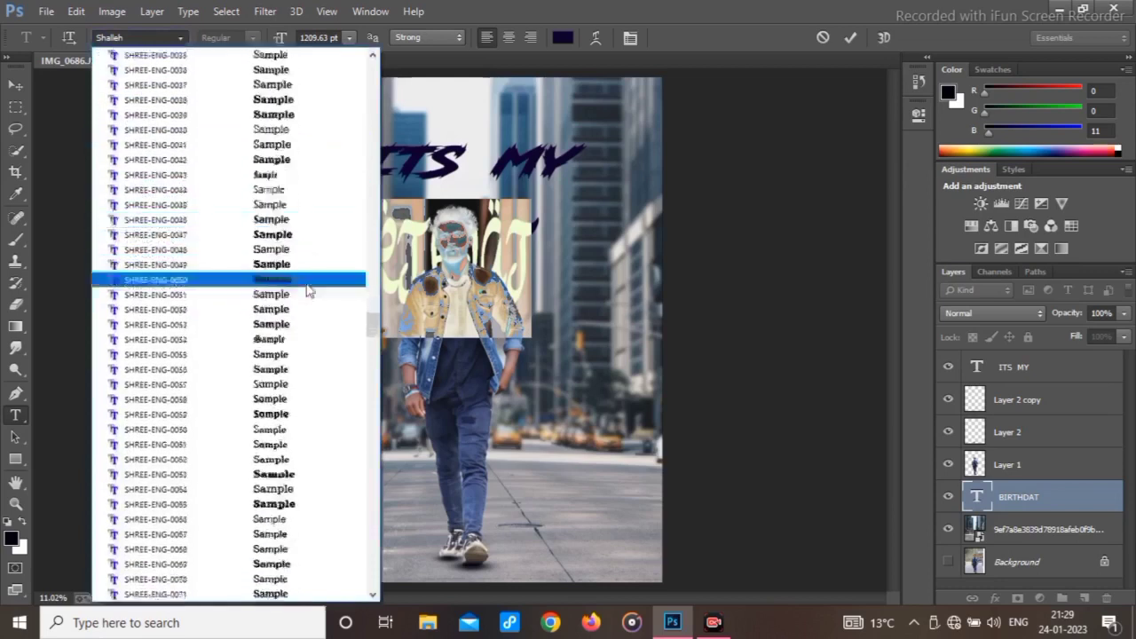
{"action": "left_click", "coordinate": [305, 339]}
Correct the last letter of the large word so that it reads BIRTHDAY
{"action": "left_click", "coordinate": [554, 266]}
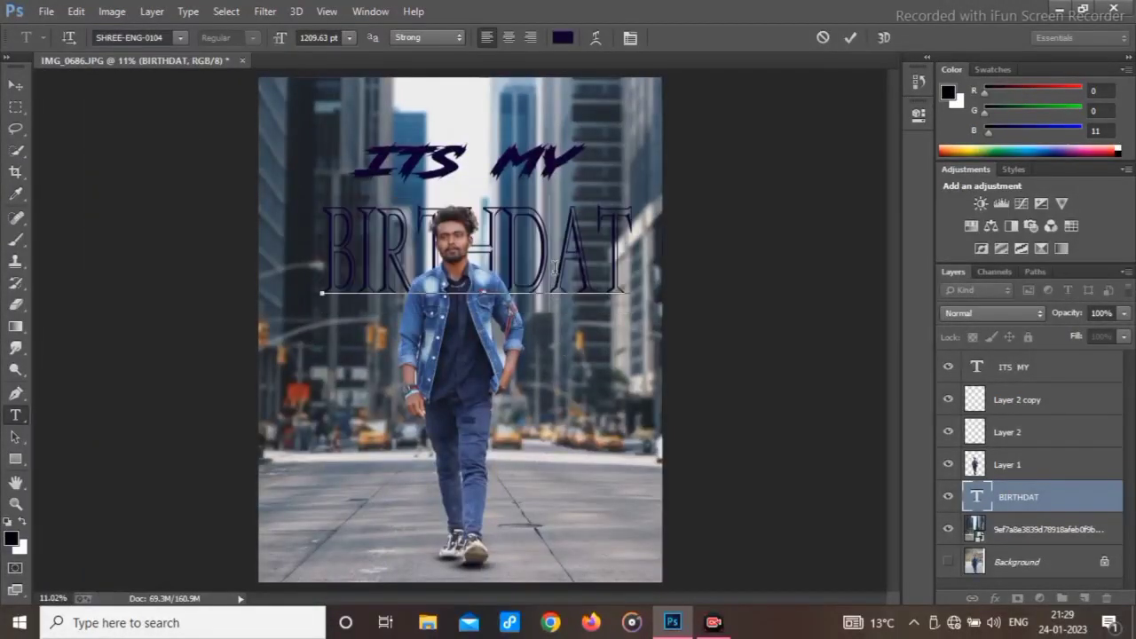
{"action": "key", "text": "BackSpace"}
{"action": "type", "text": "Y"}
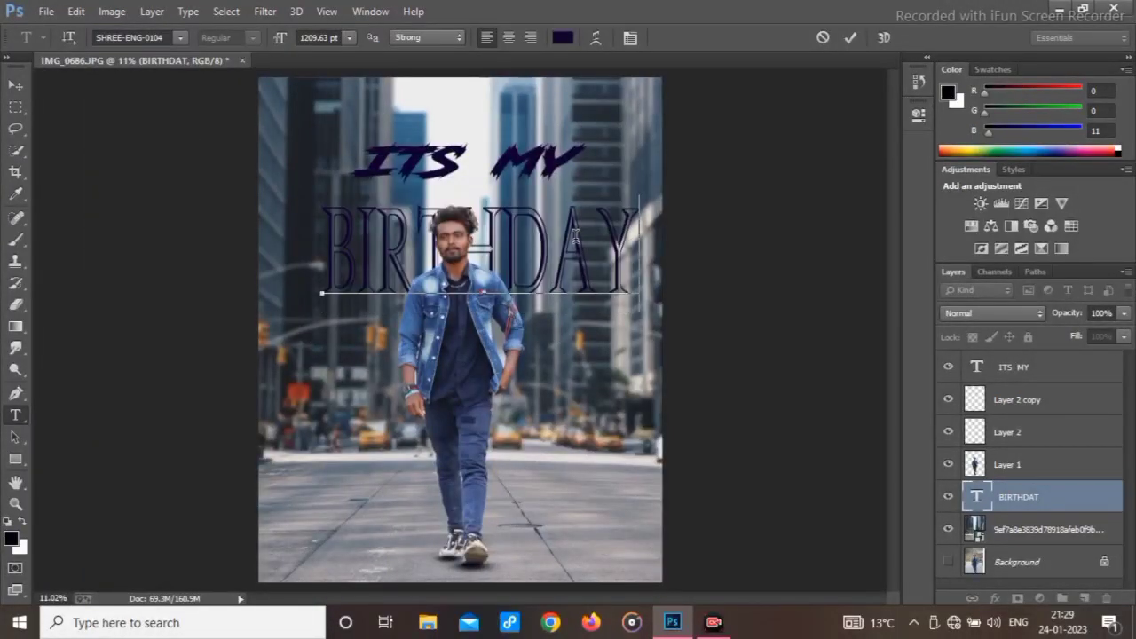
Move BIRTHDAY lower behind the man's shoulders, widen it on both sides and reduce its height to about 1056 pt
{"action": "left_click_drag", "start_coordinate": [328, 213], "coordinate": [309, 244]}
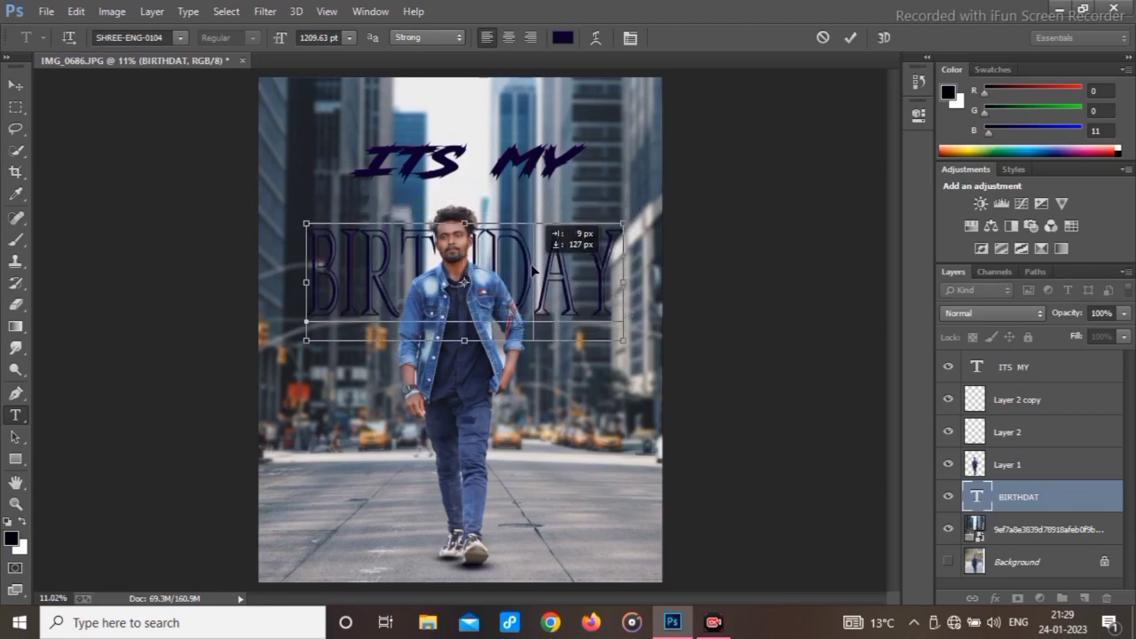
{"action": "left_click_drag", "start_coordinate": [625, 281], "coordinate": [652, 266]}
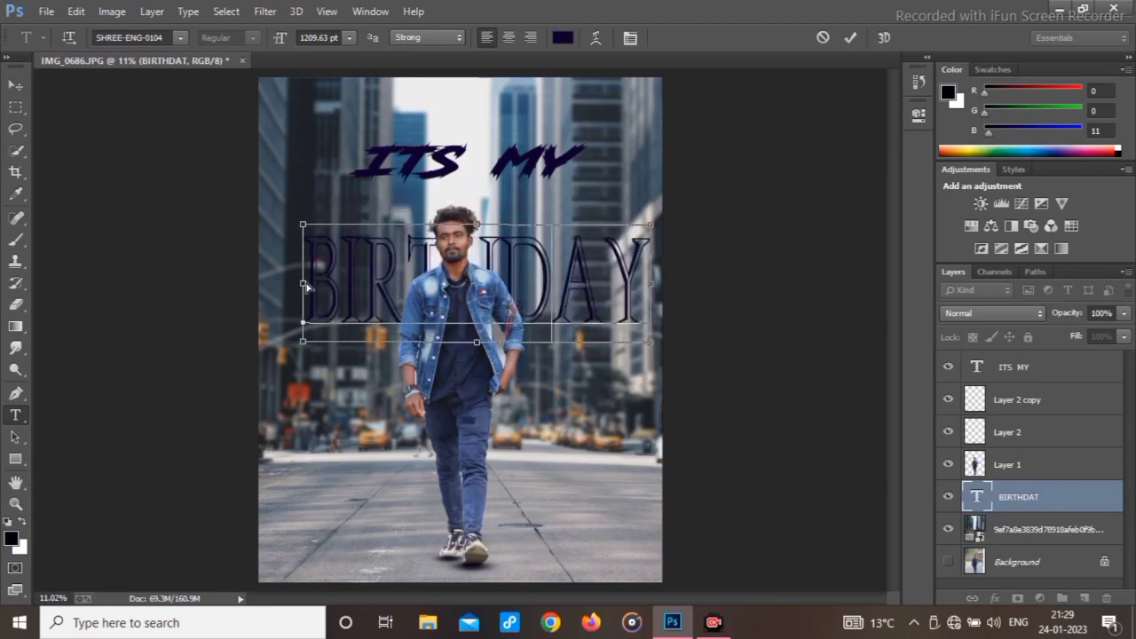
{"action": "left_click_drag", "start_coordinate": [470, 323], "coordinate": [470, 313]}
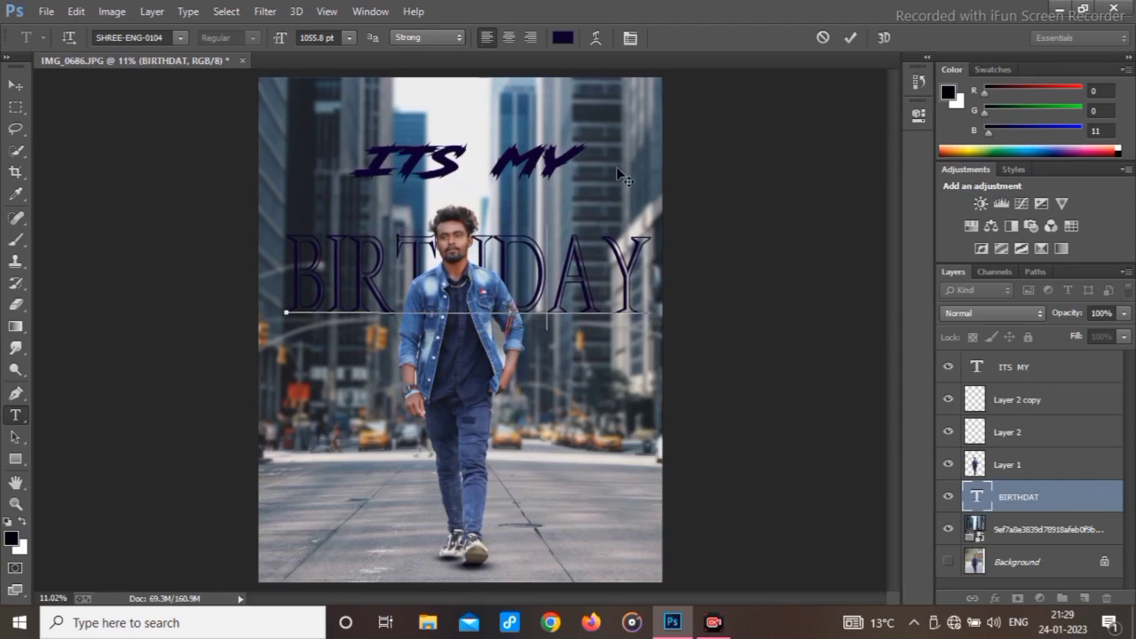
Recolour the whole BIRTHDAY text bright pink and nudge the ITS MY text slightly down and to the left
{"action": "key", "text": "ctrl+a"}
{"action": "left_click", "coordinate": [563, 38]}
{"action": "left_click", "coordinate": [541, 183]}
{"action": "left_click", "coordinate": [736, 139]}
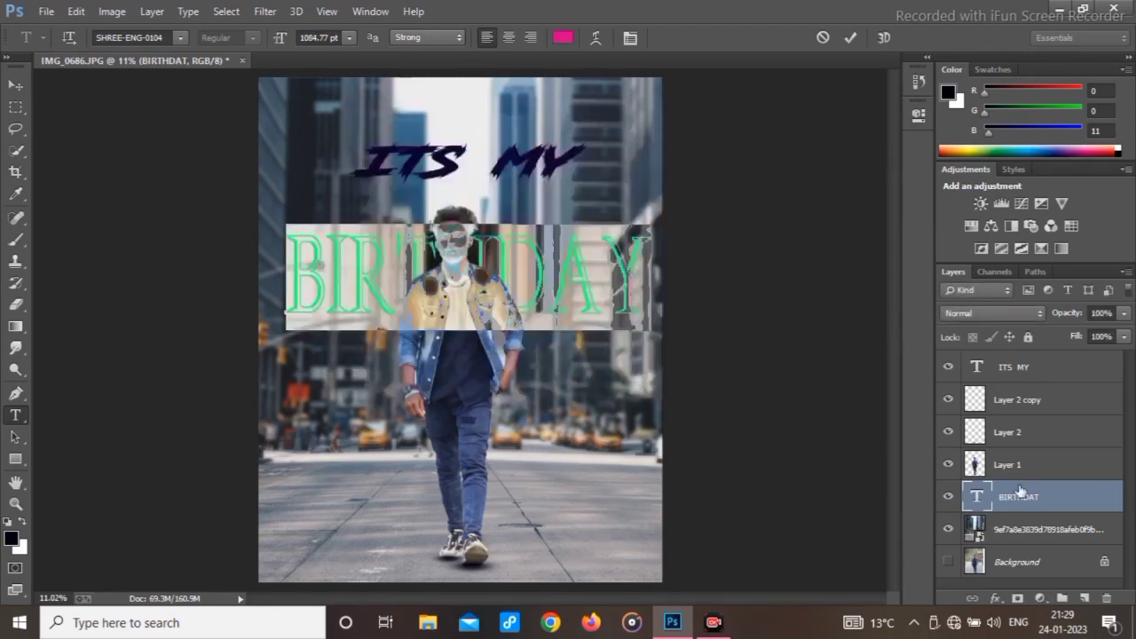
{"action": "key", "text": "ctrl+h"}
{"action": "left_click", "coordinate": [994, 368]}
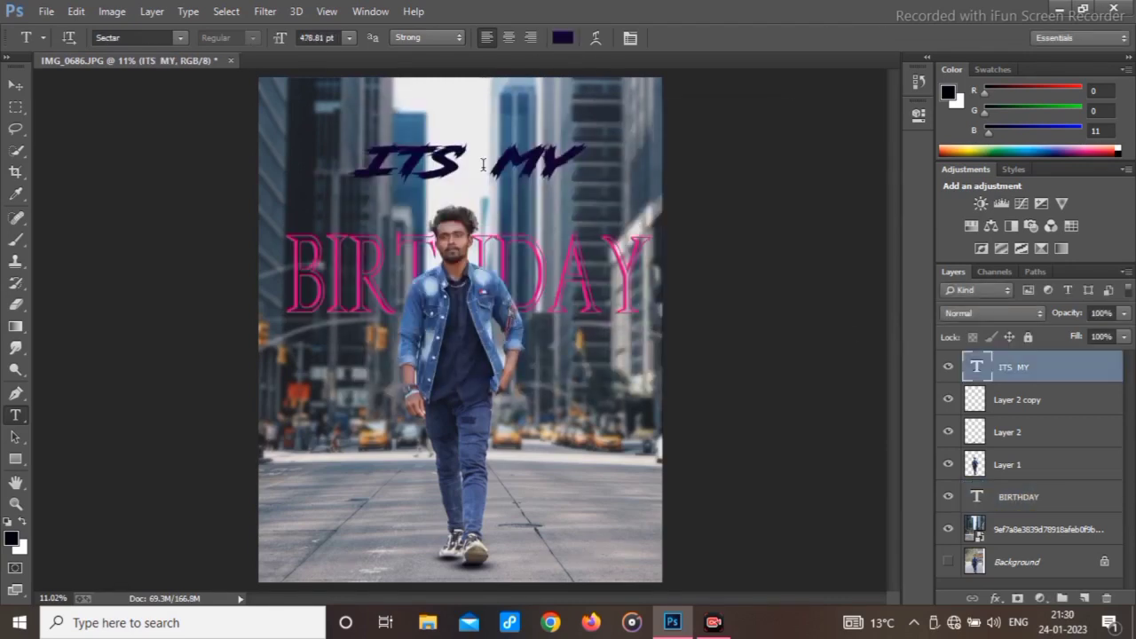
{"action": "mouse_move", "coordinate": [483, 171]}
{"action": "left_mouse_down"}
{"action": "mouse_move", "coordinate": [489, 146]}
{"action": "mouse_move", "coordinate": [475, 176]}
{"action": "left_mouse_up"}
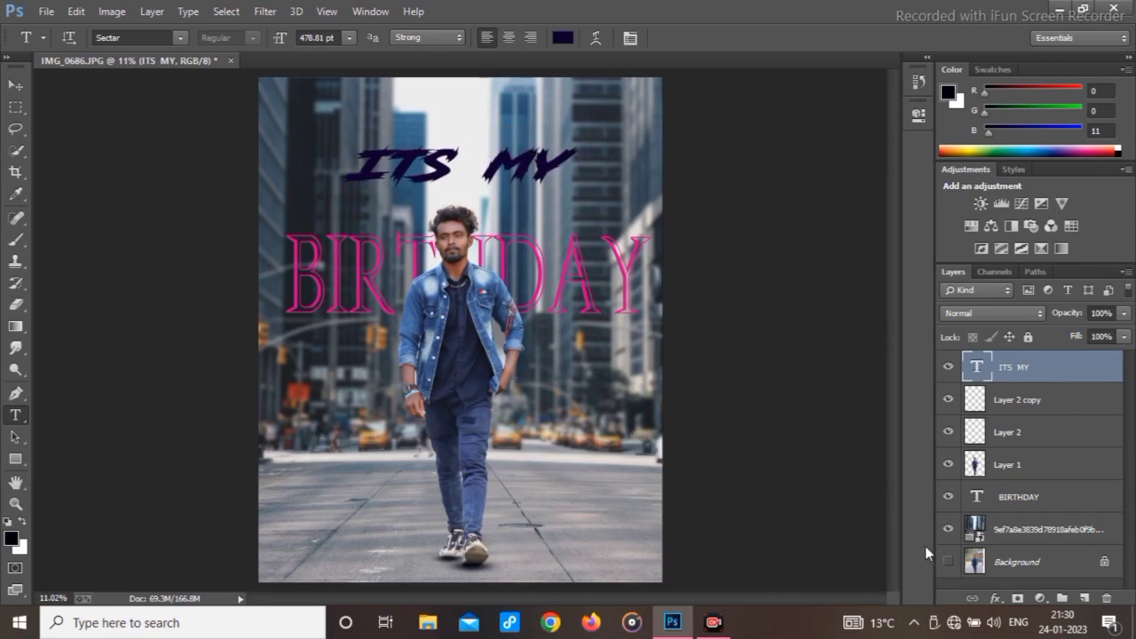
Erase the leftover pale background between the man's sleeves and jacket and along his outline on Layer 1
{"action": "left_click", "coordinate": [991, 465]}
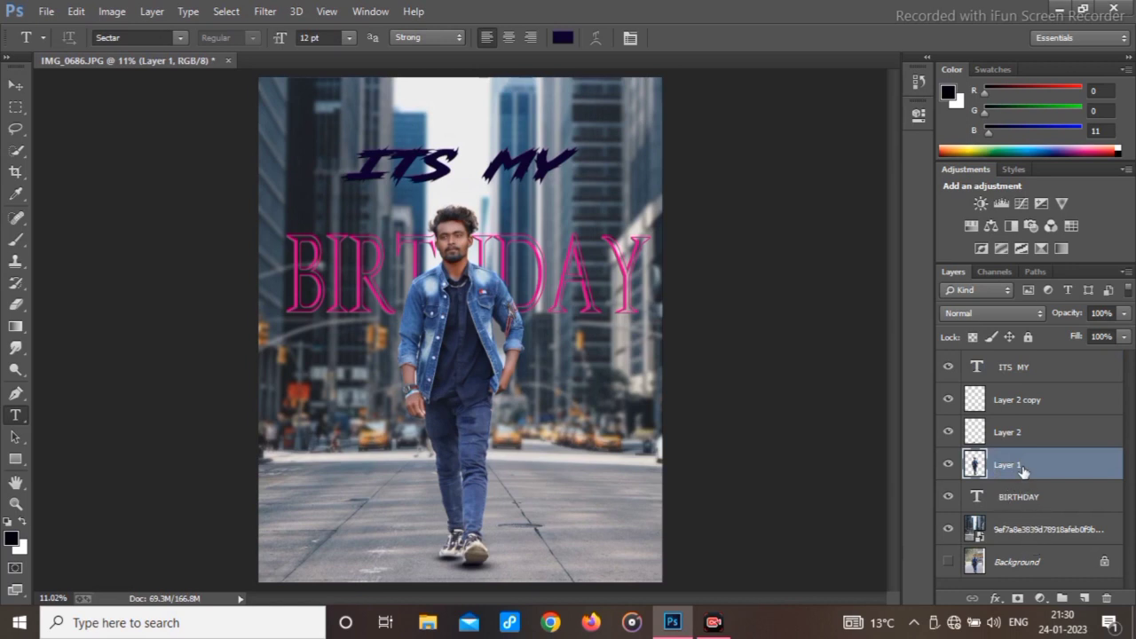
{"action": "scroll", "coordinate": [434, 359], "scroll_direction": "up", "scroll_amount": 8}
{"action": "key", "text": "e"}
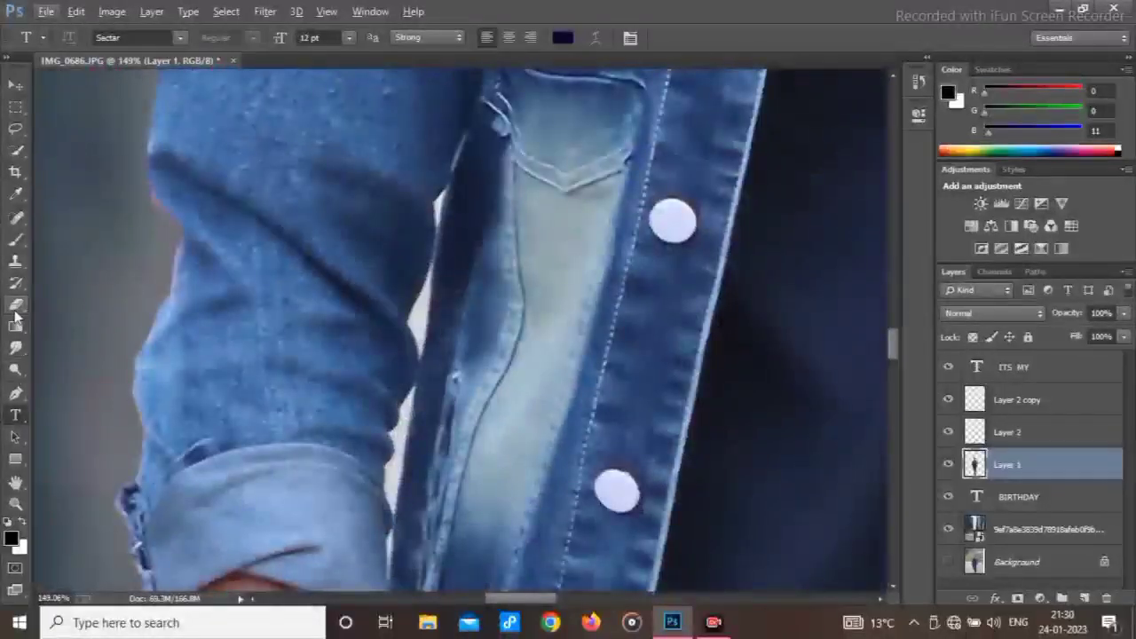
{"action": "mouse_move", "coordinate": [424, 301]}
{"action": "left_mouse_down"}
{"action": "mouse_move", "coordinate": [414, 317]}
{"action": "mouse_move", "coordinate": [451, 148]}
{"action": "left_mouse_up"}
{"action": "scroll", "coordinate": [415, 382], "scroll_direction": "down", "scroll_amount": 3}
{"action": "mouse_move", "coordinate": [391, 342]}
{"action": "left_mouse_down"}
{"action": "mouse_move", "coordinate": [369, 506]}
{"action": "mouse_move", "coordinate": [396, 369]}
{"action": "mouse_move", "coordinate": [362, 450]}
{"action": "left_mouse_up"}
{"action": "scroll", "coordinate": [396, 381], "scroll_direction": "down", "scroll_amount": 3}
{"action": "scroll", "coordinate": [403, 421], "scroll_direction": "down", "scroll_amount": 3}
{"action": "scroll", "coordinate": [433, 420], "scroll_direction": "up", "scroll_amount": 3}
{"action": "mouse_move", "coordinate": [433, 243]}
{"action": "left_mouse_down"}
{"action": "mouse_move", "coordinate": [430, 473]}
{"action": "mouse_move", "coordinate": [447, 265]}
{"action": "mouse_move", "coordinate": [474, 191]}
{"action": "left_mouse_up"}
{"action": "scroll", "coordinate": [432, 500], "scroll_direction": "down", "scroll_amount": 4}
{"action": "scroll", "coordinate": [500, 236], "scroll_direction": "up", "scroll_amount": 3}
{"action": "key", "text": "bracketright"}
{"action": "key", "text": "bracketright"}
{"action": "key", "text": "bracketright"}
{"action": "key", "text": "bracketright"}
{"action": "key", "text": "bracketright"}
{"action": "mouse_move", "coordinate": [447, 151]}
{"action": "left_mouse_down"}
{"action": "mouse_move", "coordinate": [497, 431]}
{"action": "mouse_move", "coordinate": [499, 236]}
{"action": "mouse_move", "coordinate": [549, 234]}
{"action": "left_mouse_up"}
{"action": "scroll", "coordinate": [497, 233], "scroll_direction": "up", "scroll_amount": 3}
{"action": "mouse_move", "coordinate": [461, 231]}
{"action": "left_mouse_down"}
{"action": "mouse_move", "coordinate": [527, 272]}
{"action": "mouse_move", "coordinate": [614, 399]}
{"action": "left_mouse_up"}
{"action": "scroll", "coordinate": [612, 399], "scroll_direction": "down", "scroll_amount": 5}
{"action": "mouse_move", "coordinate": [502, 312]}
{"action": "left_mouse_down"}
{"action": "mouse_move", "coordinate": [609, 550]}
{"action": "mouse_move", "coordinate": [608, 229]}
{"action": "mouse_move", "coordinate": [570, 414]}
{"action": "mouse_move", "coordinate": [598, 519]}
{"action": "left_mouse_up"}
{"action": "scroll", "coordinate": [576, 408], "scroll_direction": "down", "scroll_amount": 3}
{"action": "right_click", "coordinate": [598, 462], "text": "alt"}
{"action": "left_click_drag", "start_coordinate": [598, 461], "coordinate": [599, 490]}
{"action": "key", "text": "ctrl+0"}
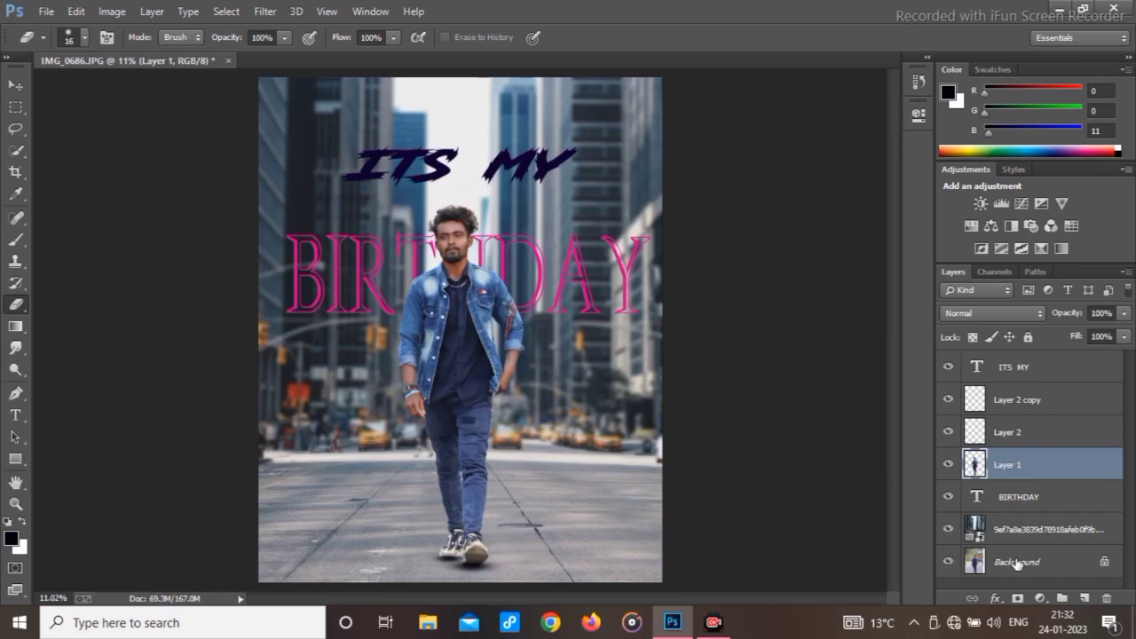
Place the red gift 3-2-birthday-present-png-thumb enlarged in the photo's lower-left corner and put a duplicate slightly below it
{"action": "right_click", "coordinate": [1022, 565]}
{"action": "left_click", "coordinate": [941, 344]}
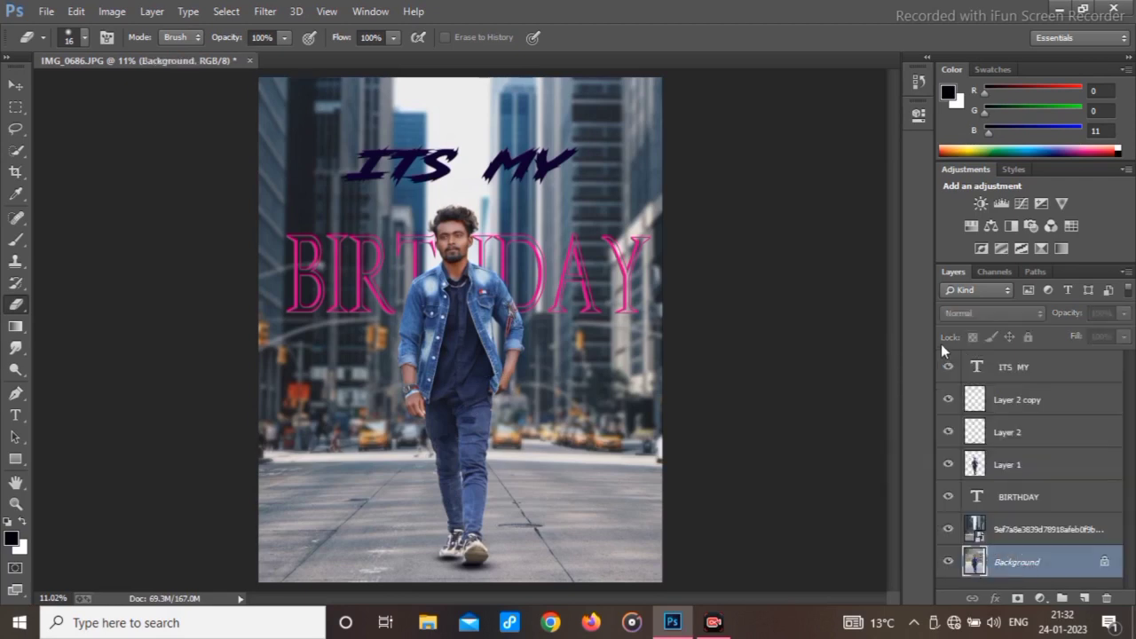
{"action": "left_click", "coordinate": [1018, 367]}
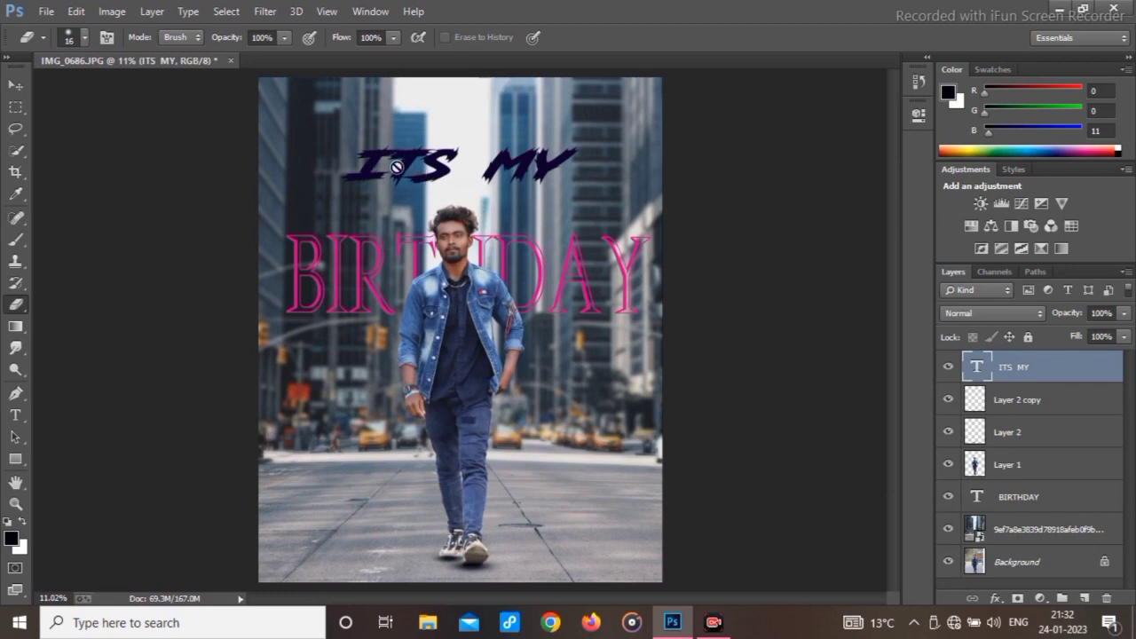
{"action": "left_click", "coordinate": [46, 11]}
{"action": "left_click", "coordinate": [71, 243]}
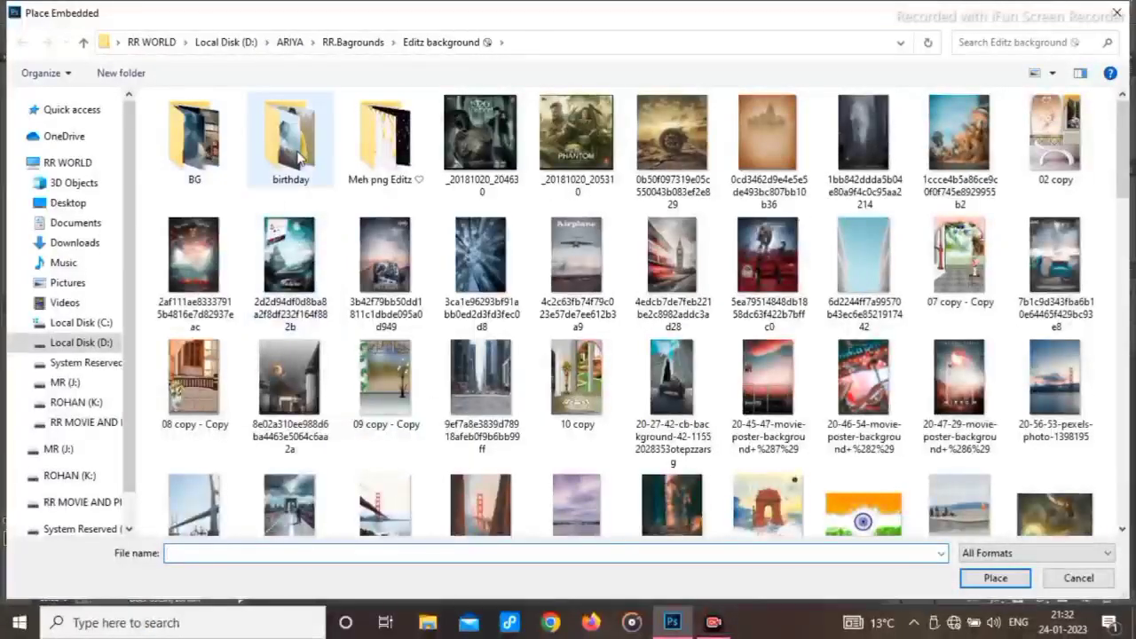
{"action": "double_click", "coordinate": [360, 146]}
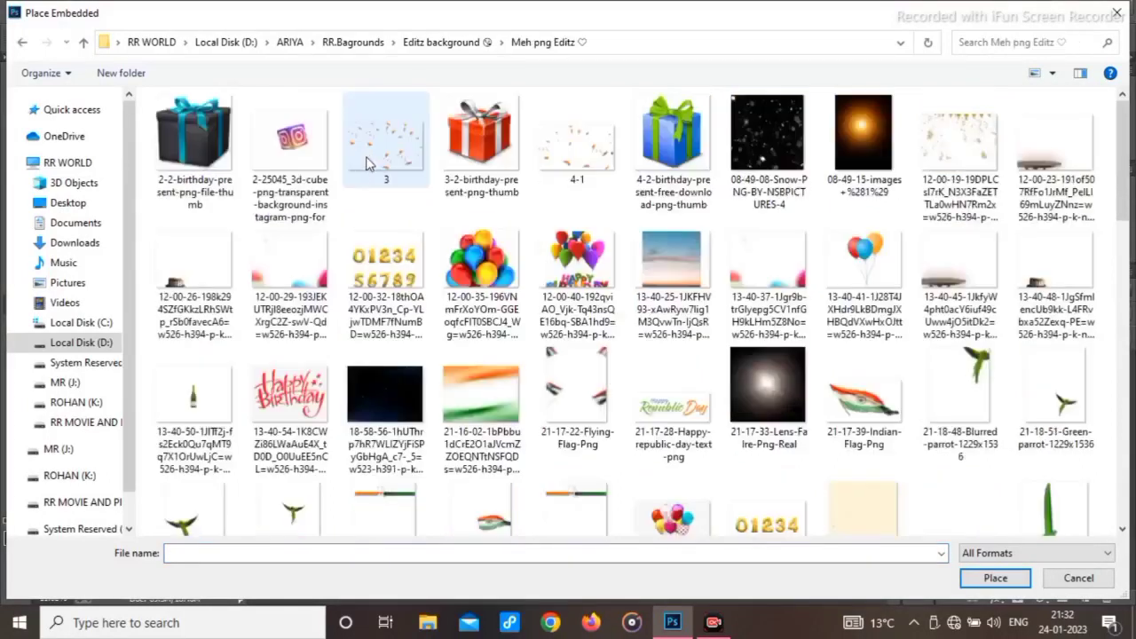
{"action": "double_click", "coordinate": [480, 133]}
{"action": "left_click_drag", "start_coordinate": [469, 339], "coordinate": [304, 542]}
{"action": "key", "text": "Return"}
{"action": "key", "text": "e"}
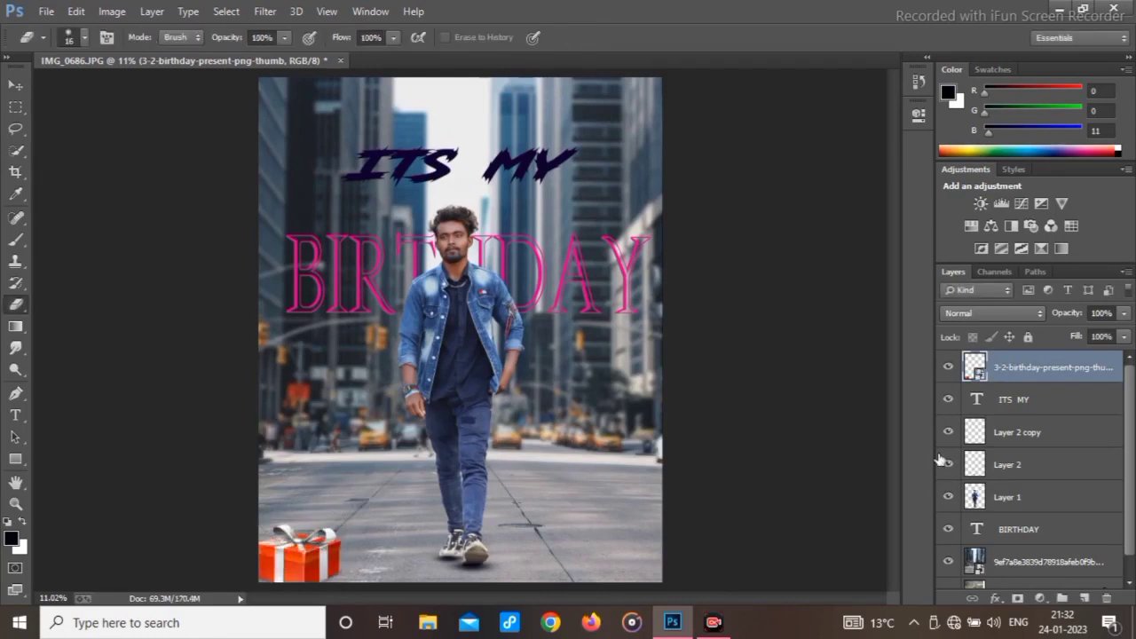
{"action": "key", "text": "ctrl+j"}
{"action": "mouse_move", "coordinate": [311, 557]}
{"action": "left_mouse_down"}
{"action": "mouse_move", "coordinate": [307, 572]}
{"action": "mouse_move", "coordinate": [359, 586]}
{"action": "mouse_move", "coordinate": [401, 546]}
{"action": "mouse_move", "coordinate": [377, 536]}
{"action": "mouse_move", "coordinate": [612, 568]}
{"action": "mouse_move", "coordinate": [515, 548]}
{"action": "mouse_move", "coordinate": [310, 570]}
{"action": "mouse_move", "coordinate": [295, 557]}
{"action": "left_mouse_up"}
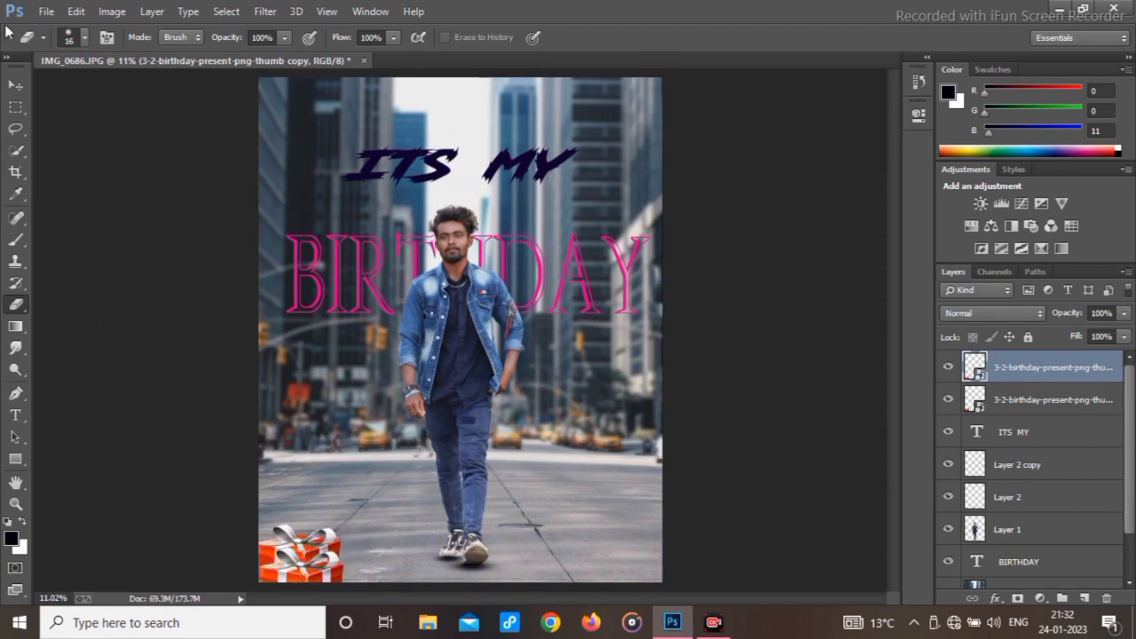
Place the black gift 2-2-birthday-present-png-file-thumb enlarged beside the red gifts and stack a duplicate above, between them
{"action": "left_click", "coordinate": [46, 10]}
{"action": "left_click", "coordinate": [84, 243]}
{"action": "double_click", "coordinate": [194, 140]}
{"action": "left_click_drag", "start_coordinate": [469, 339], "coordinate": [495, 331]}
{"action": "key", "text": "ctrl+z"}
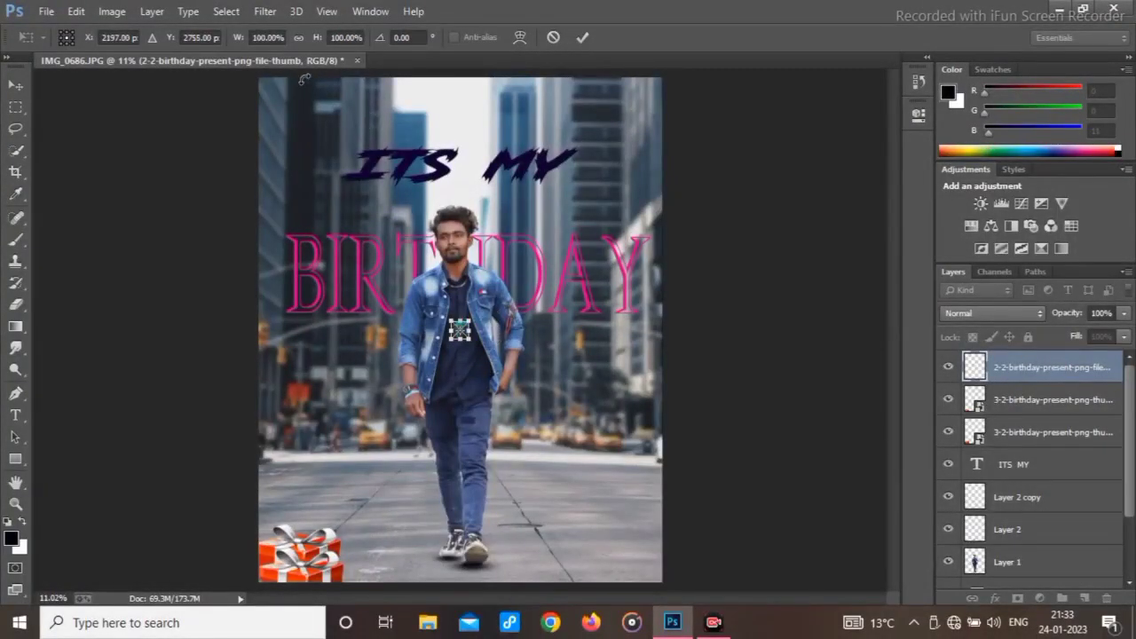
{"action": "left_click_drag", "start_coordinate": [237, 42], "coordinate": [370, 534]}
{"action": "left_click", "coordinate": [299, 38]}
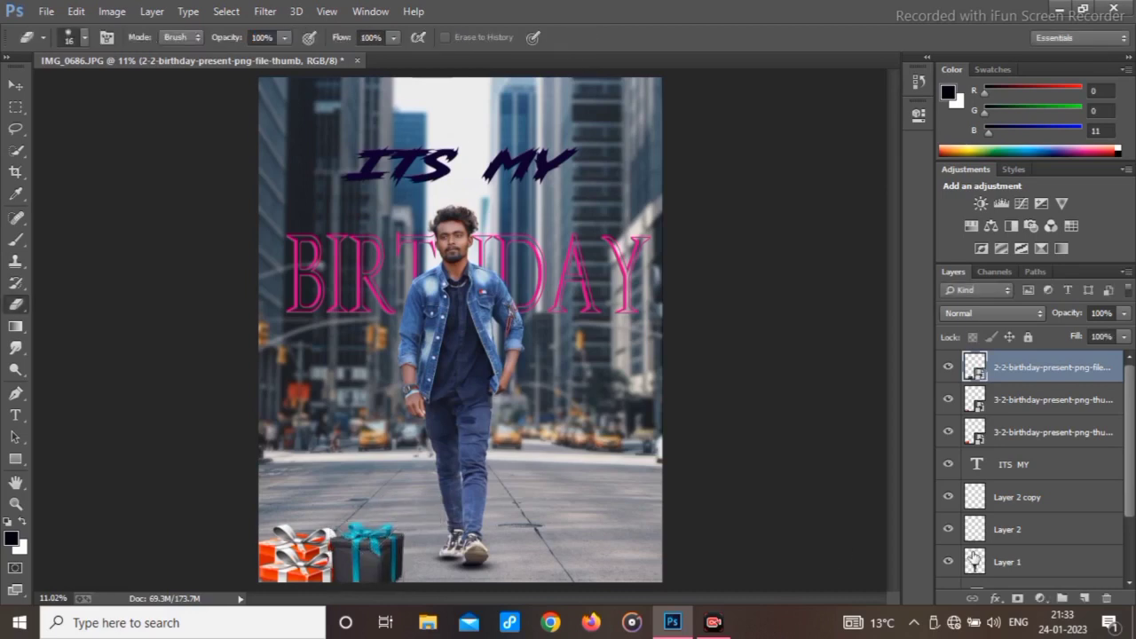
{"action": "key", "text": "ctrl+j"}
{"action": "left_click_drag", "start_coordinate": [370, 555], "coordinate": [325, 513]}
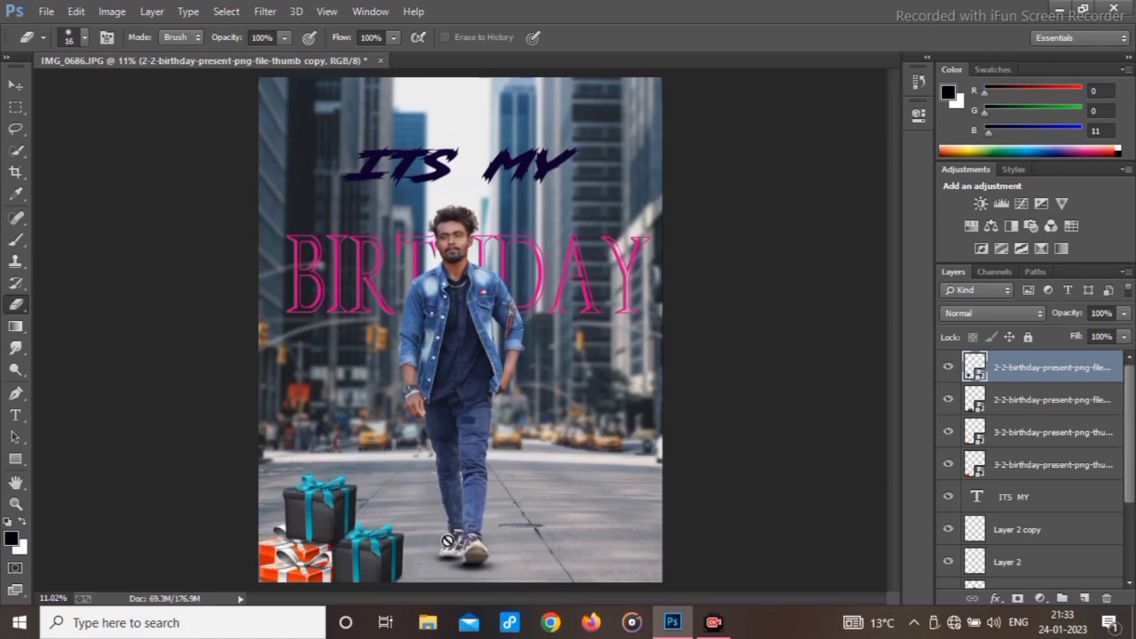
Duplicate the upper red gift layer and move the copy up to the photo's left edge, partly behind the stacked black gift
{"action": "left_click", "coordinate": [1037, 435]}
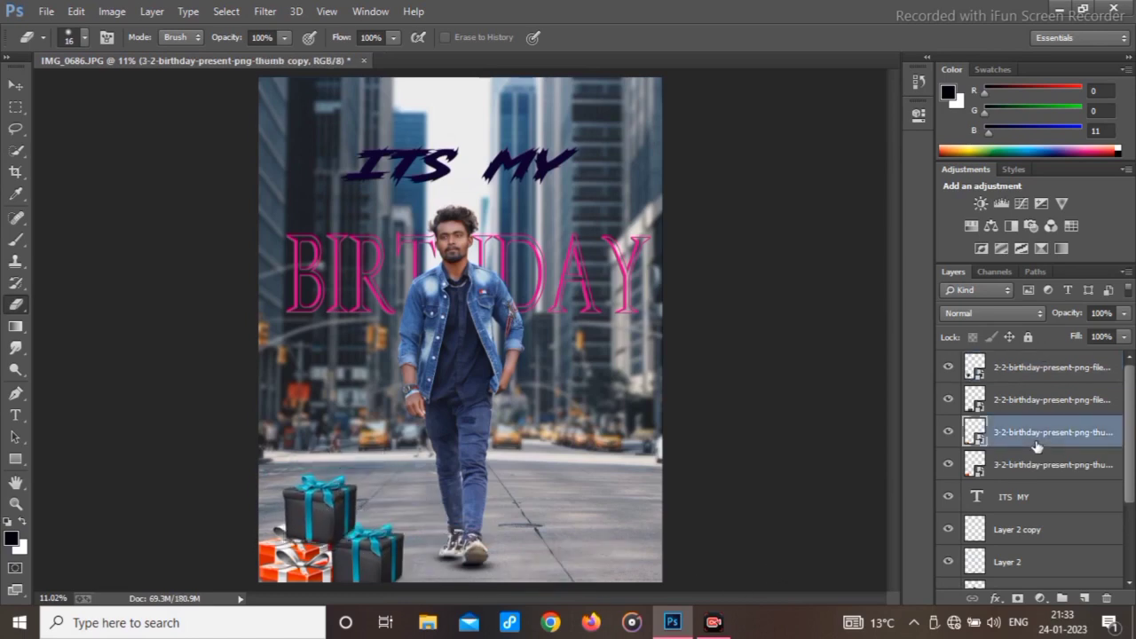
{"action": "key", "text": "ctrl+j"}
{"action": "left_click_drag", "start_coordinate": [296, 537], "coordinate": [246, 471]}
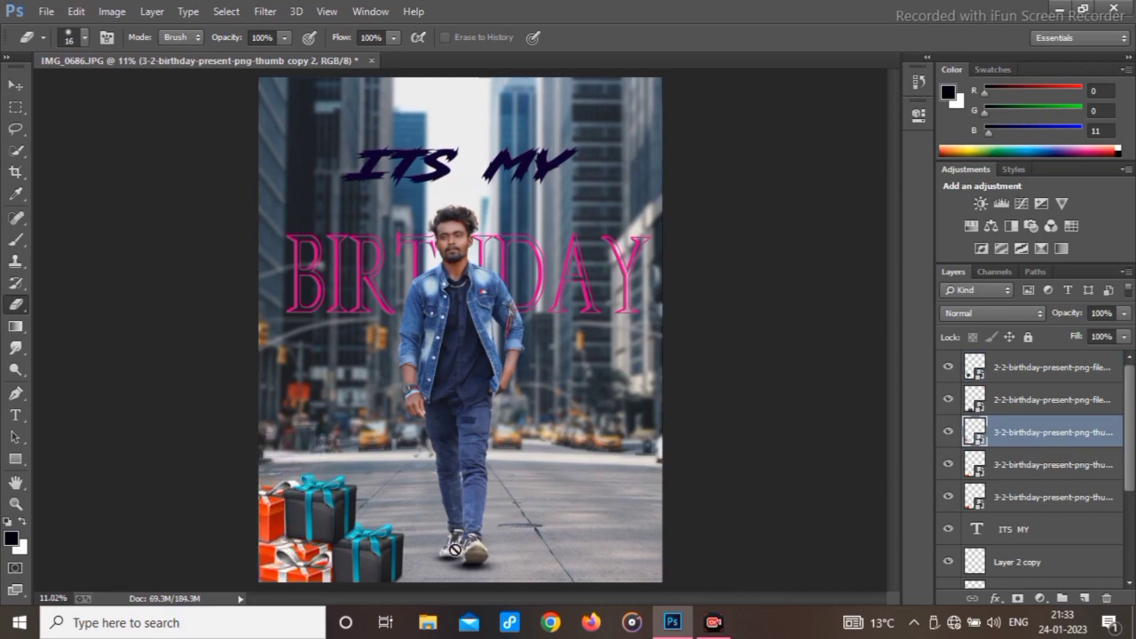
Rasterize the smart object layer of the upper black gift
{"action": "left_click", "coordinate": [376, 571]}
{"action": "left_click", "coordinate": [650, 253]}
{"action": "left_click", "coordinate": [1041, 403]}
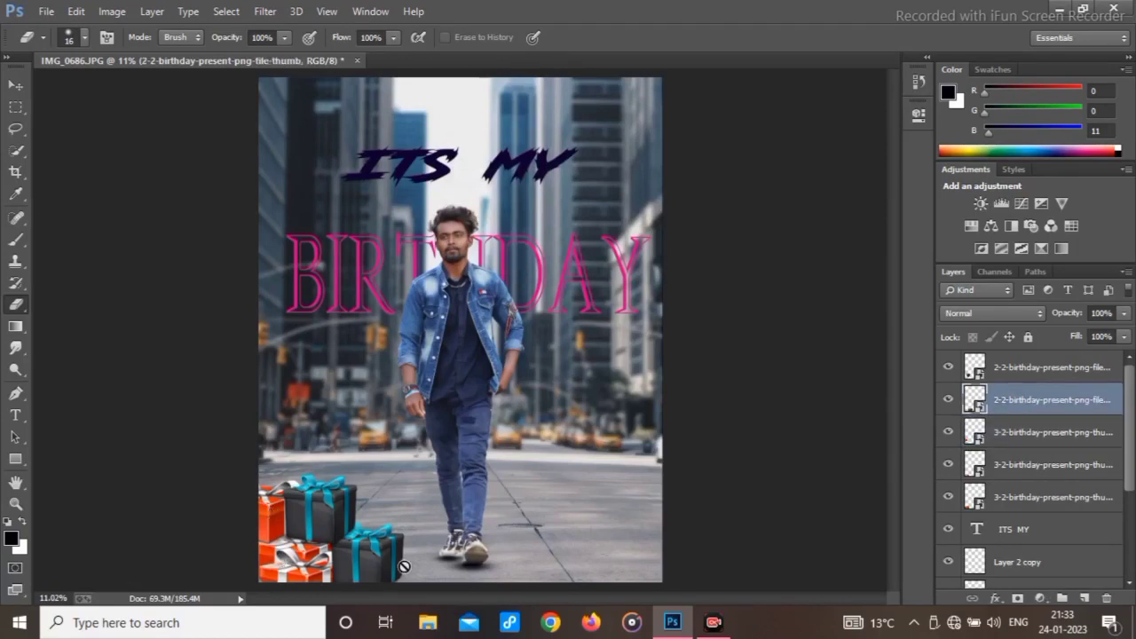
{"action": "left_click", "coordinate": [1034, 377]}
{"action": "left_click", "coordinate": [319, 528]}
{"action": "left_click", "coordinate": [578, 254]}
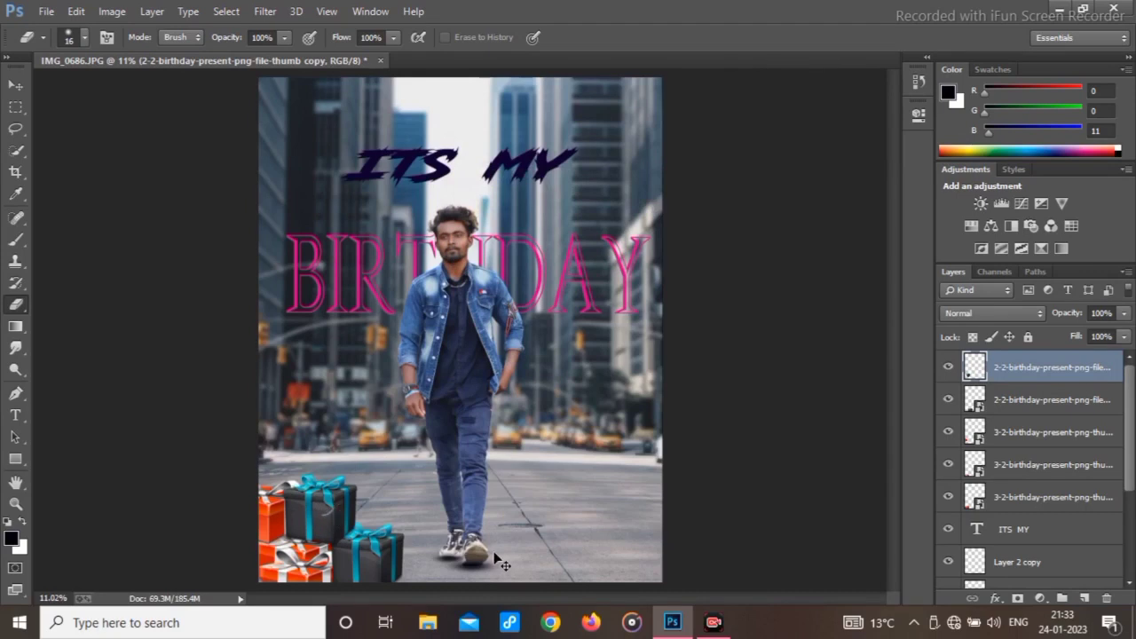
Flatten the image so all layers merge into a single Background layer
{"action": "scroll", "coordinate": [1062, 399], "scroll_direction": "down", "scroll_amount": 5}
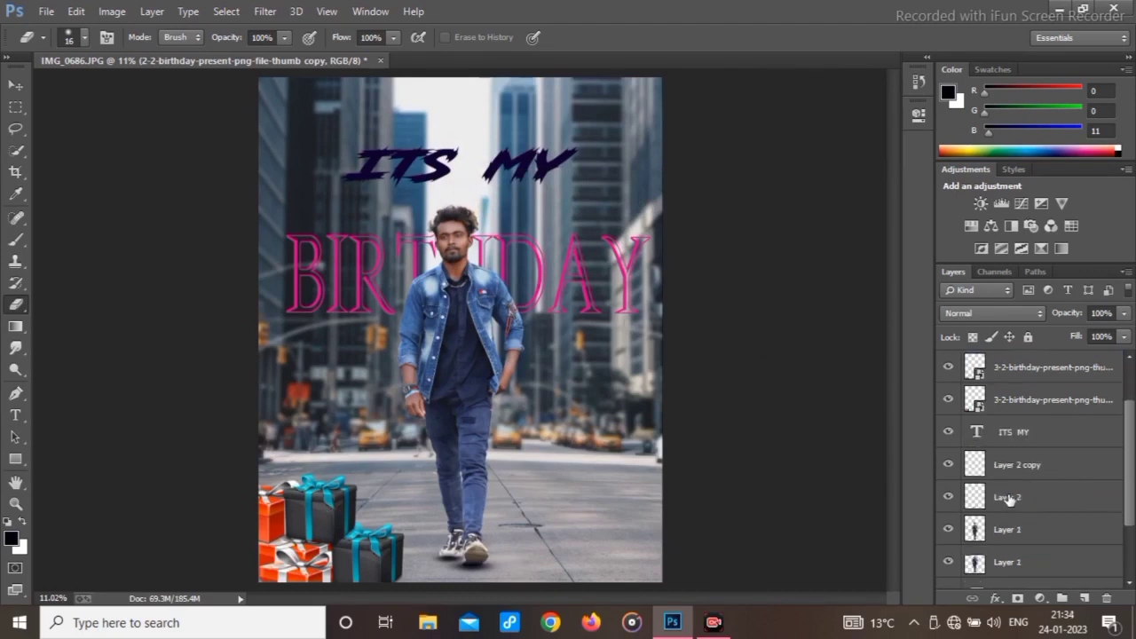
{"action": "right_click", "coordinate": [974, 573]}
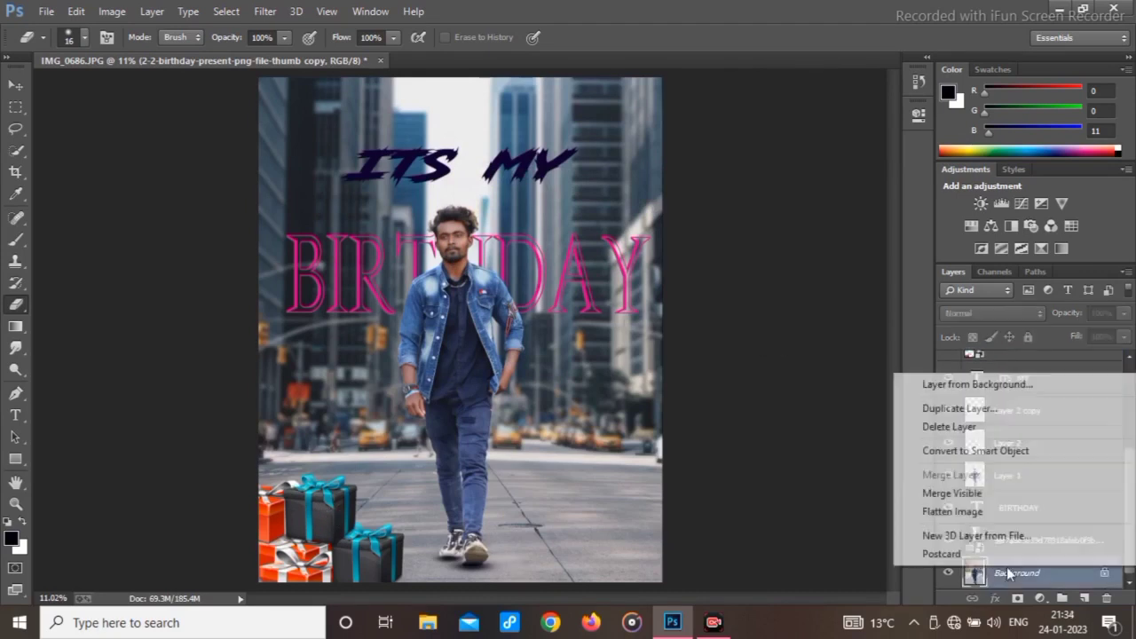
{"action": "left_click", "coordinate": [963, 511]}
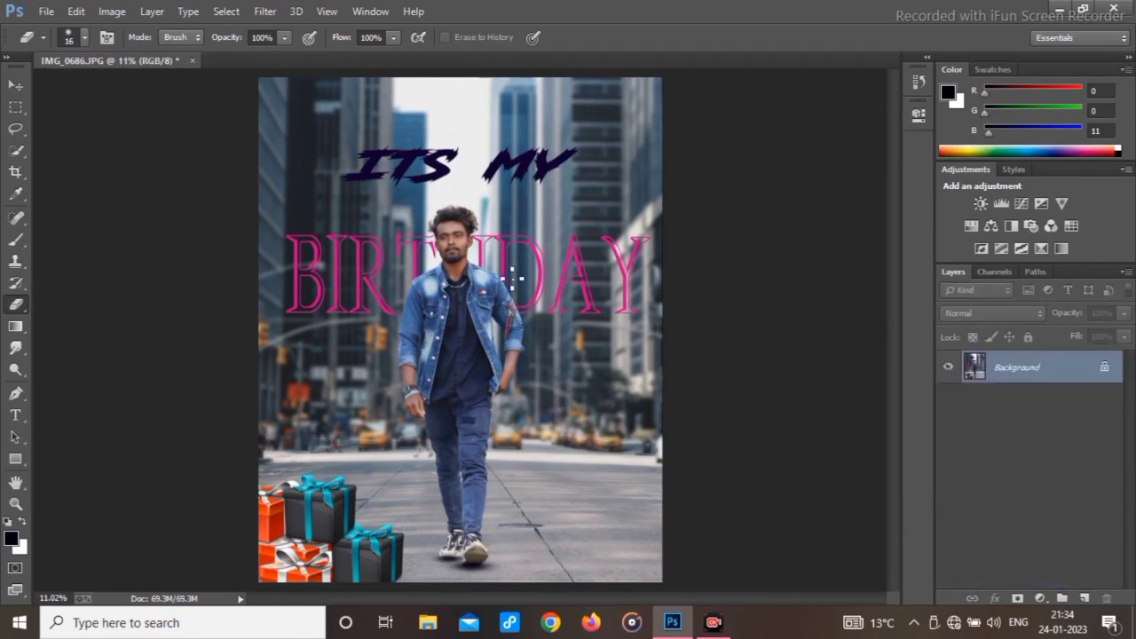
Select the man's hair, face and neck with the Quick Selection tool
{"action": "scroll", "coordinate": [443, 152], "scroll_direction": "up", "scroll_amount": 6}
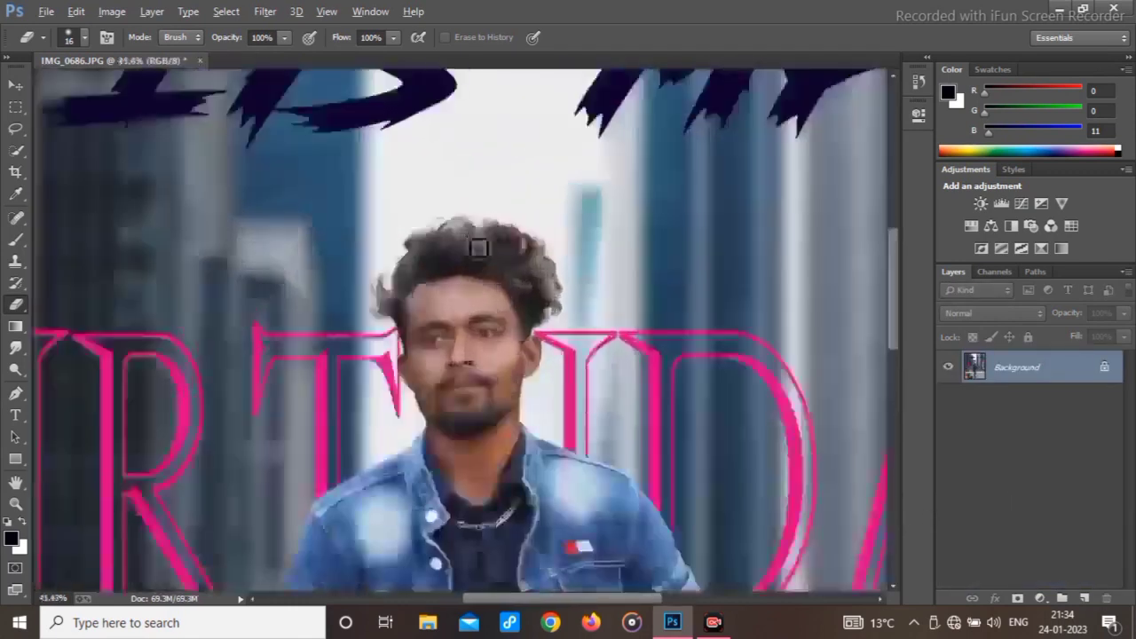
{"action": "left_click", "coordinate": [25, 154]}
{"action": "left_click", "coordinate": [89, 150]}
{"action": "mouse_move", "coordinate": [310, 366]}
{"action": "left_mouse_down"}
{"action": "mouse_move", "coordinate": [376, 282]}
{"action": "mouse_move", "coordinate": [453, 258]}
{"action": "left_mouse_up"}
{"action": "left_click_drag", "start_coordinate": [293, 344], "coordinate": [274, 374]}
{"action": "mouse_move", "coordinate": [325, 414]}
{"action": "left_mouse_down"}
{"action": "mouse_move", "coordinate": [390, 407]}
{"action": "mouse_move", "coordinate": [431, 504]}
{"action": "mouse_move", "coordinate": [499, 328]}
{"action": "left_mouse_up"}
{"action": "scroll", "coordinate": [505, 312], "scroll_direction": "down", "scroll_amount": 2}
{"action": "left_click_drag", "start_coordinate": [477, 483], "coordinate": [480, 572]}
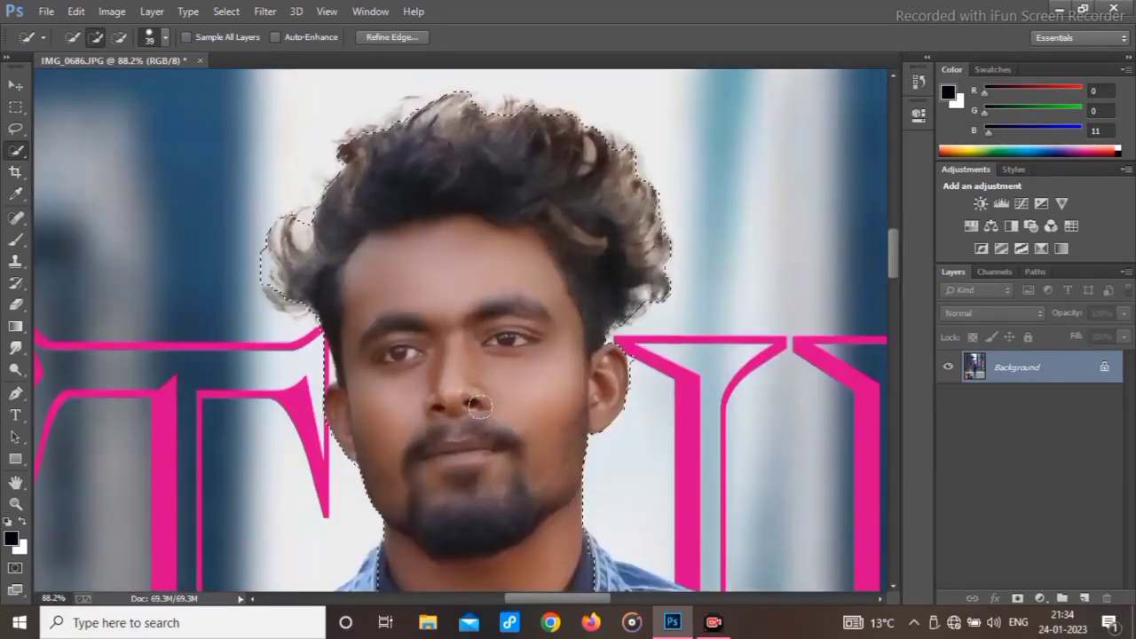
Refine the selection edge around the curly hair with a size 46 refine brush and copy the head to a new layer
{"action": "scroll", "coordinate": [480, 443], "scroll_direction": "down", "scroll_amount": 1}
{"action": "left_click", "coordinate": [383, 39]}
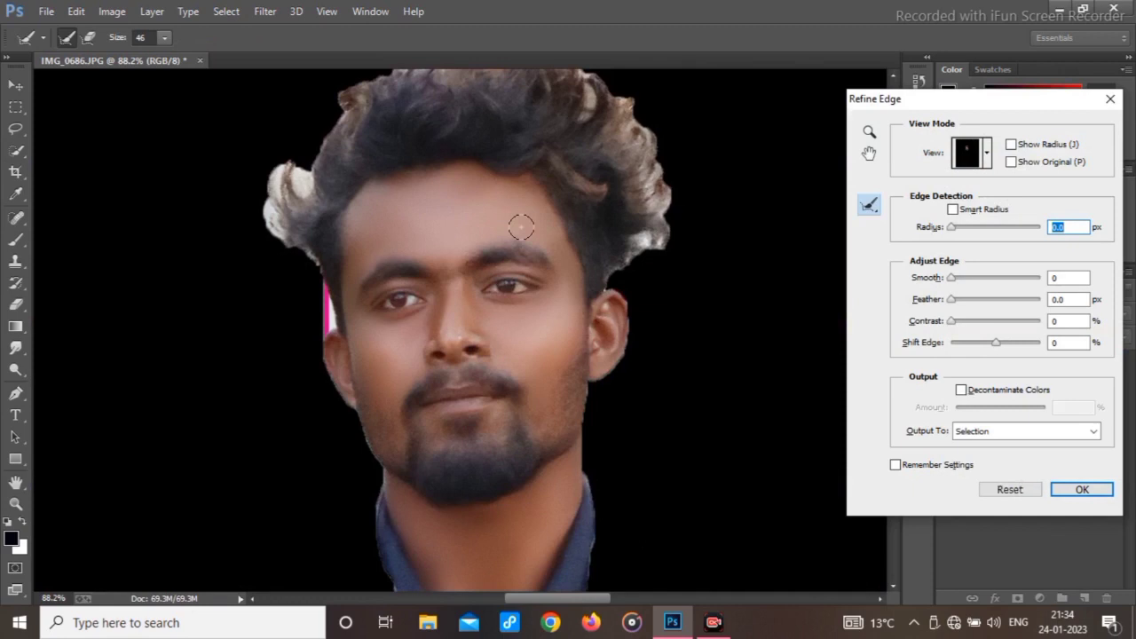
{"action": "left_click", "coordinate": [868, 152]}
{"action": "left_click_drag", "start_coordinate": [506, 190], "coordinate": [511, 314]}
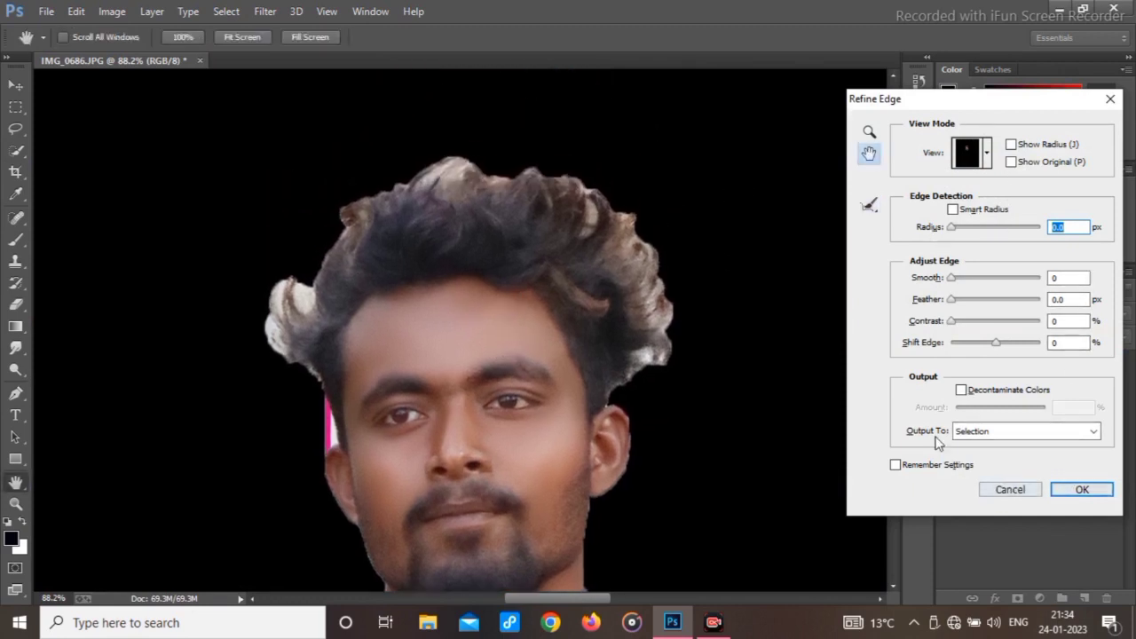
{"action": "left_click", "coordinate": [869, 205]}
{"action": "left_click", "coordinate": [941, 202]}
{"action": "mouse_move", "coordinate": [297, 275]}
{"action": "left_mouse_down"}
{"action": "mouse_move", "coordinate": [320, 247]}
{"action": "mouse_move", "coordinate": [394, 196]}
{"action": "mouse_move", "coordinate": [505, 171]}
{"action": "mouse_move", "coordinate": [576, 182]}
{"action": "mouse_move", "coordinate": [654, 262]}
{"action": "mouse_move", "coordinate": [672, 355]}
{"action": "left_mouse_up"}
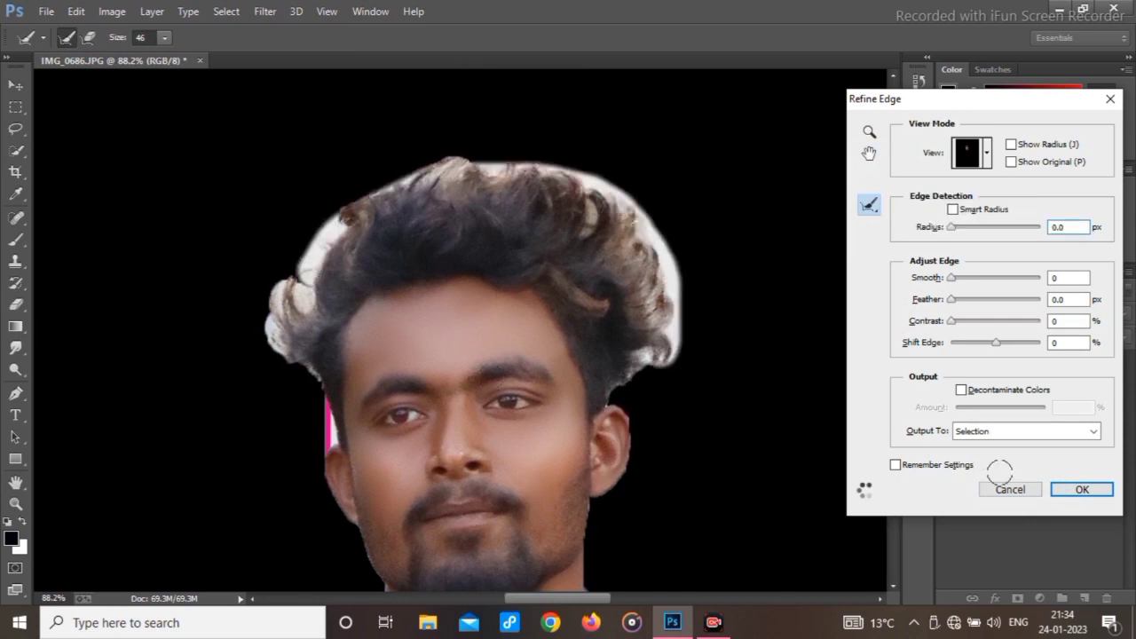
{"action": "left_click", "coordinate": [1084, 488]}
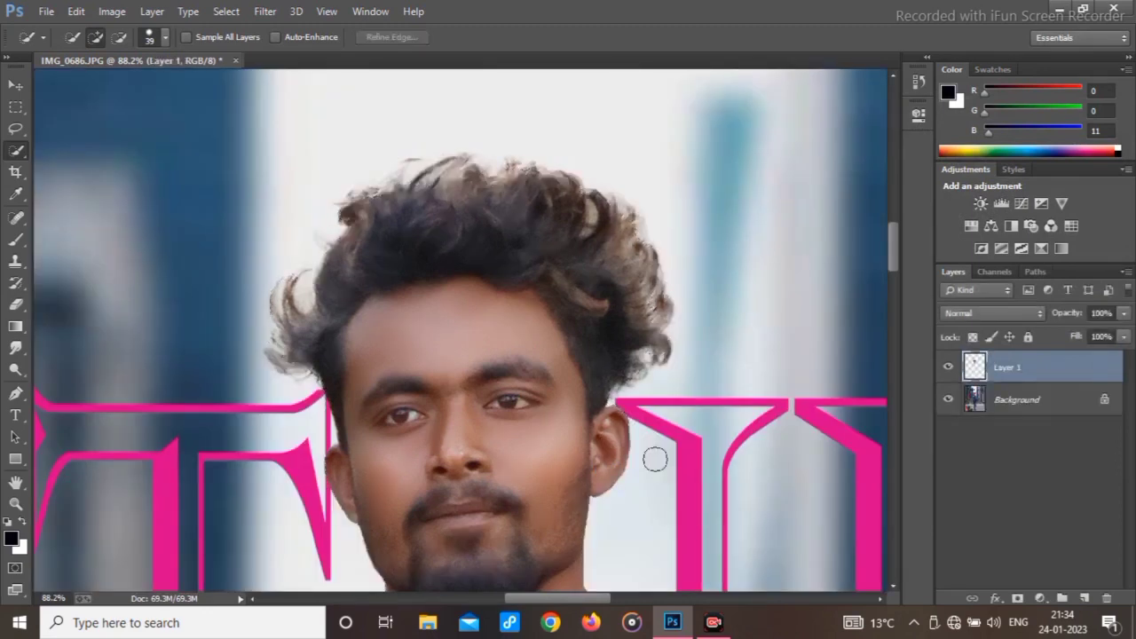
Open Liquify on the head layer, reduce the brush size to about 136 and push the top of the hair upward
{"action": "key", "text": "ctrl+shift+x"}
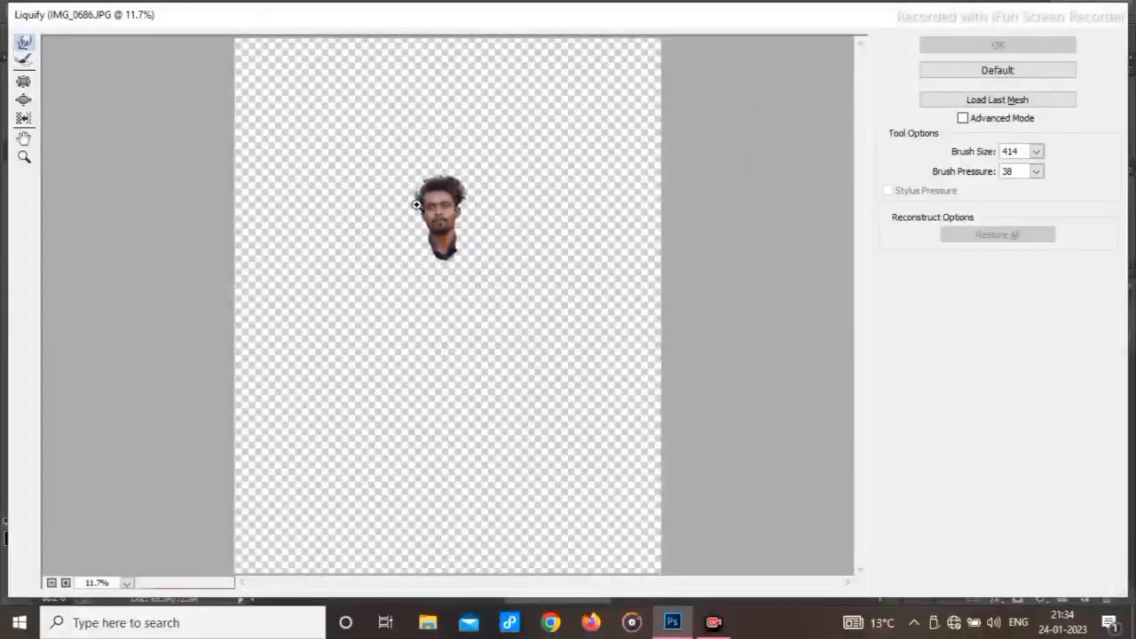
{"action": "scroll", "coordinate": [390, 261], "scroll_direction": "up", "scroll_amount": 5}
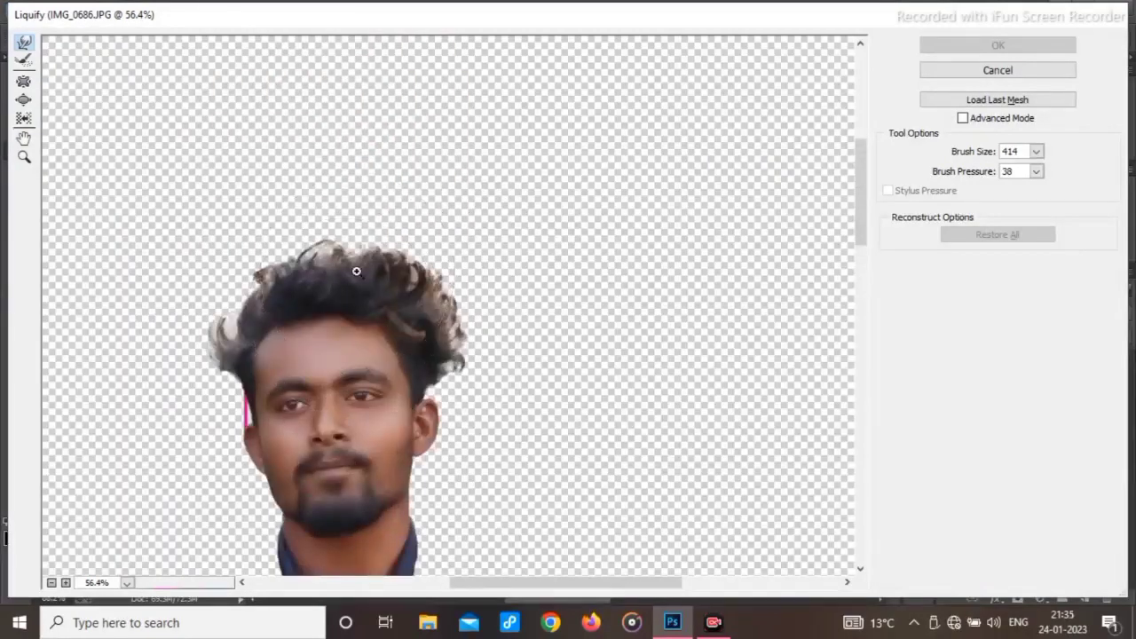
{"action": "left_click", "coordinate": [316, 375], "text": "ctrl"}
{"action": "left_click_drag", "start_coordinate": [973, 152], "coordinate": [917, 160]}
{"action": "left_click_drag", "start_coordinate": [538, 199], "coordinate": [401, 161]}
{"action": "key", "text": "["}
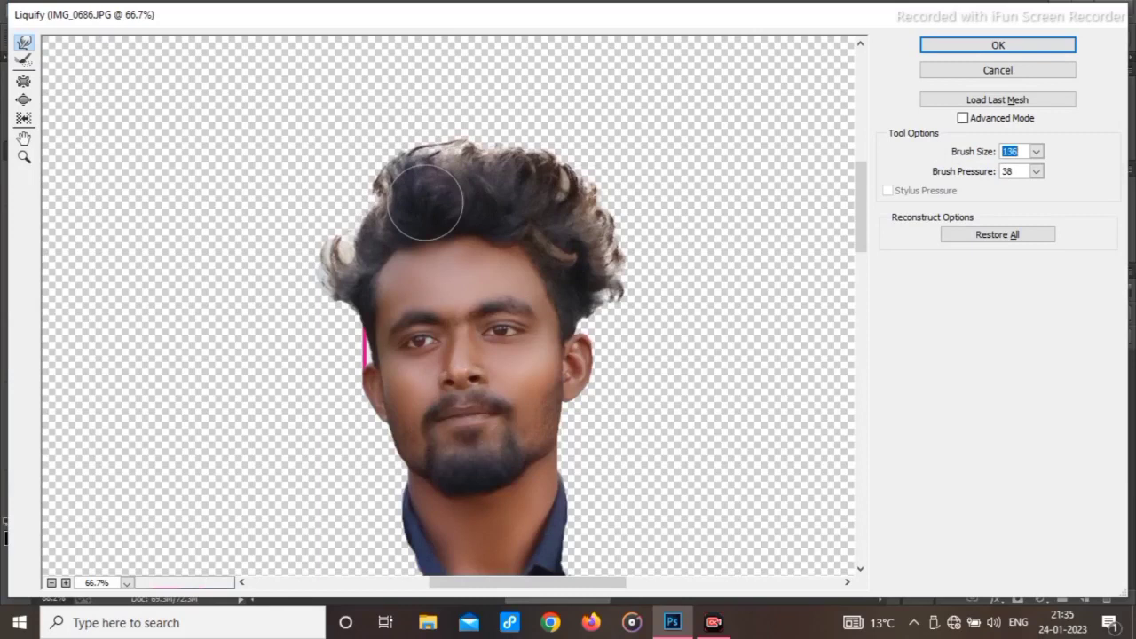
Push the side curls and hair top up and outward with a 114 brush for more volume and apply Liquify
{"action": "left_click", "coordinate": [391, 238], "text": "ctrl"}
{"action": "left_click_drag", "start_coordinate": [425, 277], "coordinate": [403, 301]}
{"action": "key", "text": "["}
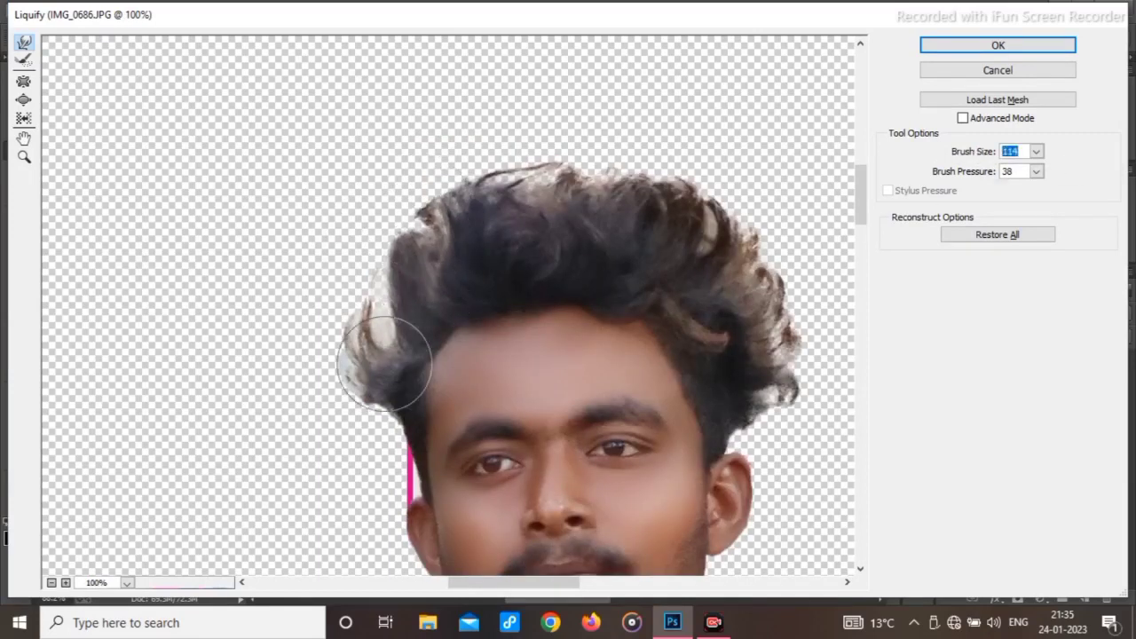
{"action": "left_click_drag", "start_coordinate": [384, 364], "coordinate": [373, 312]}
{"action": "left_click_drag", "start_coordinate": [581, 235], "coordinate": [534, 191]}
{"action": "left_click_drag", "start_coordinate": [766, 346], "coordinate": [759, 288]}
{"action": "left_click_drag", "start_coordinate": [427, 233], "coordinate": [399, 211]}
{"action": "left_click_drag", "start_coordinate": [514, 221], "coordinate": [576, 147]}
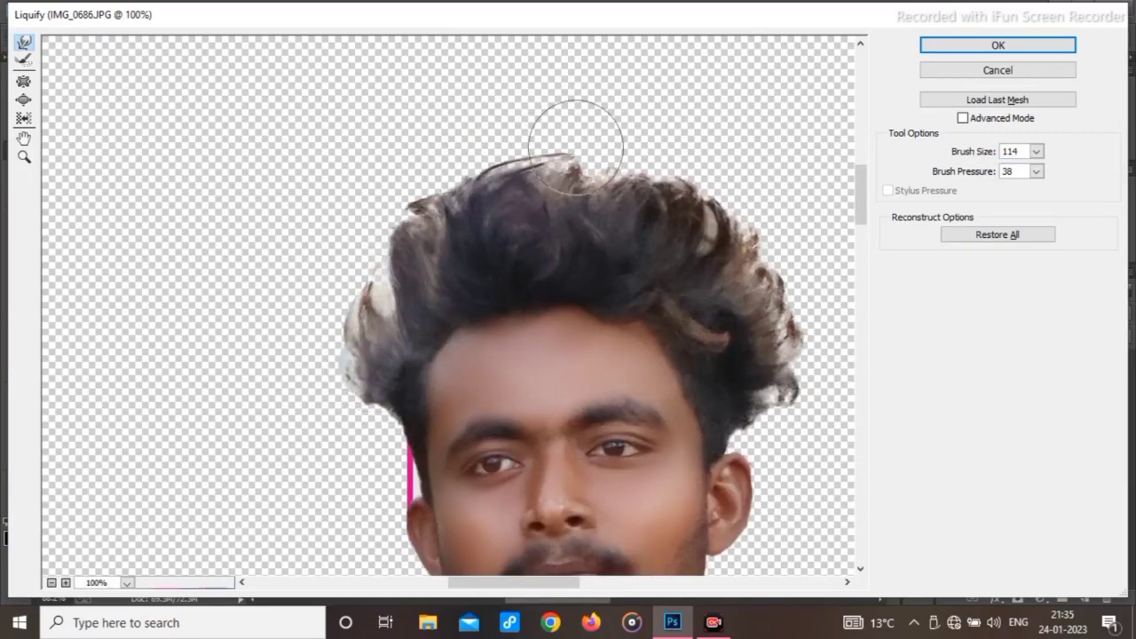
{"action": "key", "text": "Return"}
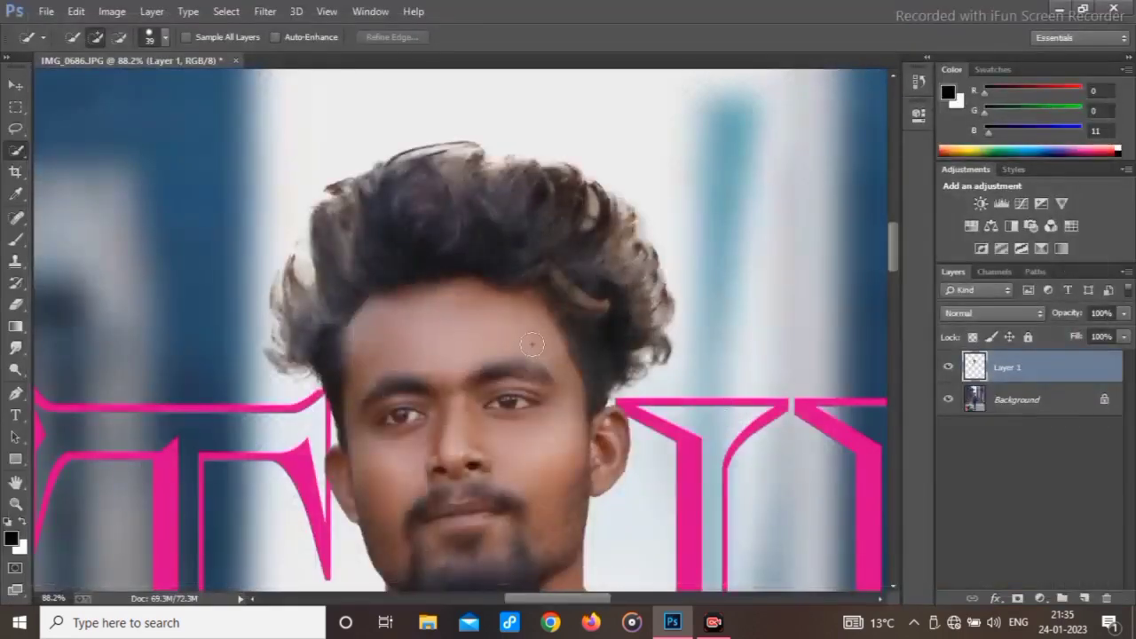
{"action": "right_click", "coordinate": [511, 334]}
{"action": "left_click", "coordinate": [535, 340]}
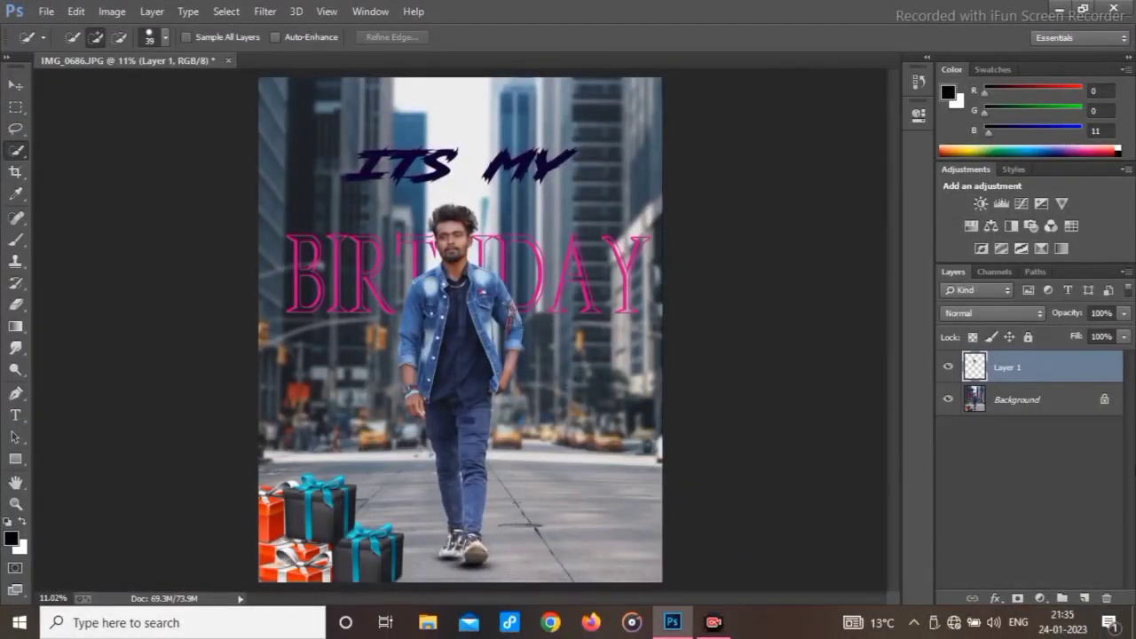
Flatten the image with the reshaped hair and add a new empty layer for tinting the lips
{"action": "right_click", "coordinate": [1063, 410]}
{"action": "left_click", "coordinate": [994, 515]}
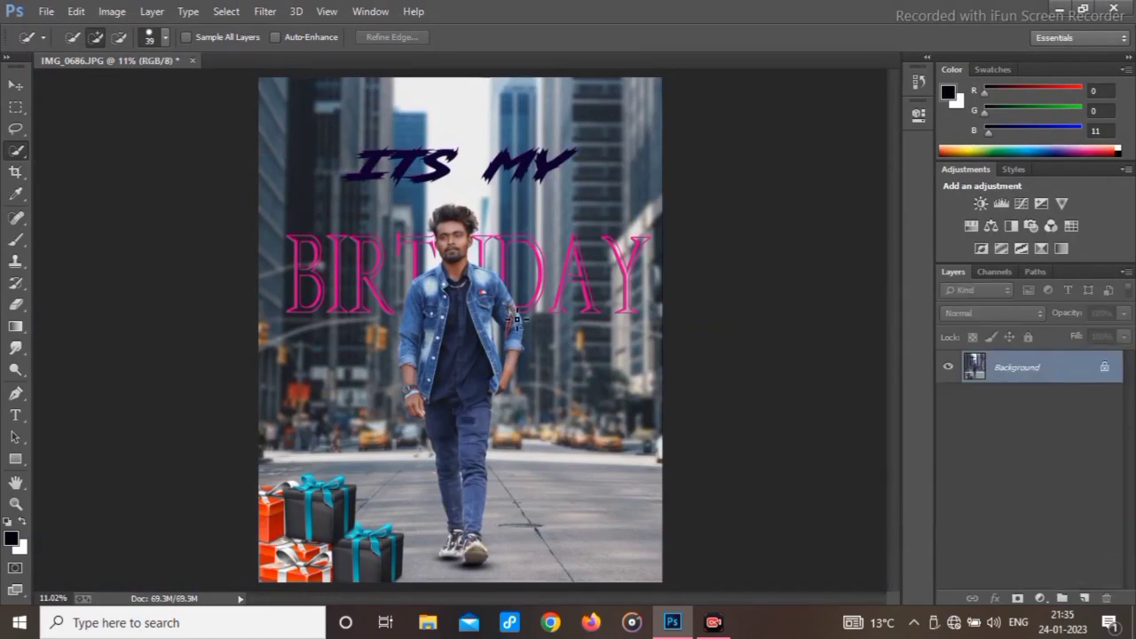
{"action": "key", "text": "super"}
{"action": "key", "text": "super"}
{"action": "key", "text": "super"}
{"action": "key", "text": "super"}
{"action": "scroll", "coordinate": [461, 255], "scroll_direction": "up", "scroll_amount": 10}
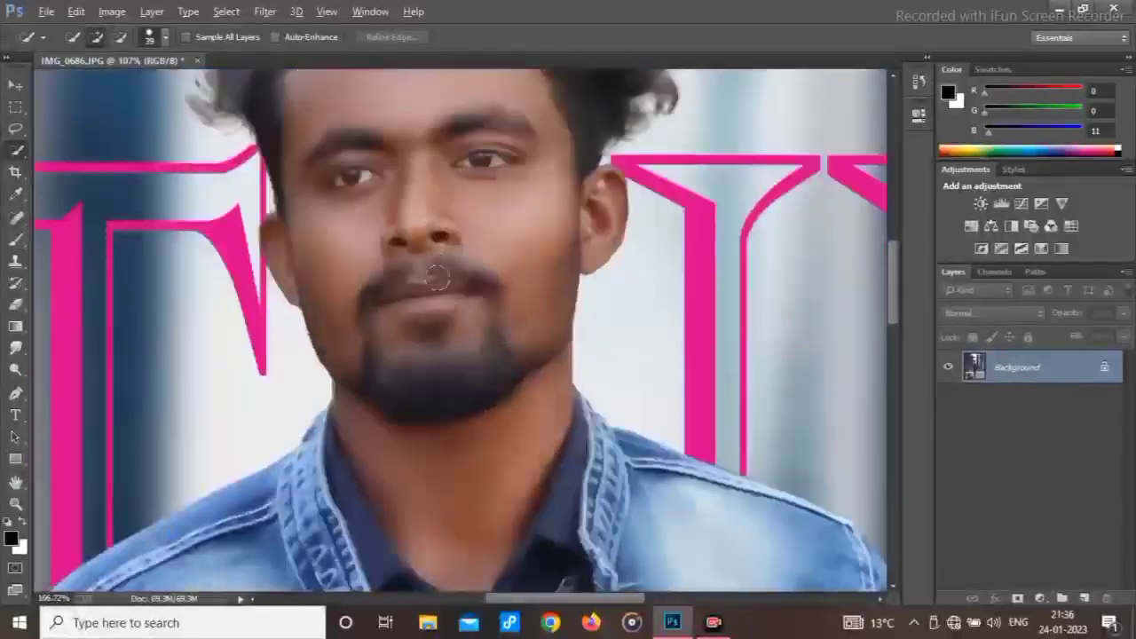
{"action": "left_click", "coordinate": [1077, 597]}
{"action": "scroll", "coordinate": [355, 293], "scroll_direction": "up", "scroll_amount": 5}
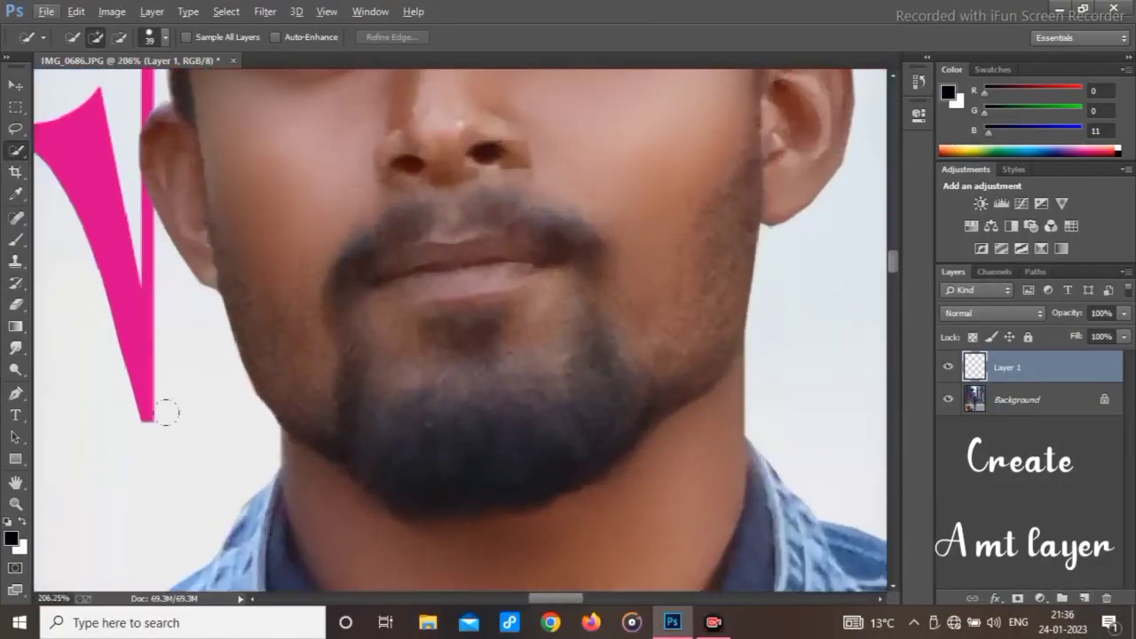
Paint the man's upper and lower lips in magenta d200c1 on the new layer with a size 19 brush
{"action": "left_click", "coordinate": [10, 538]}
{"action": "left_click_drag", "start_coordinate": [378, 297], "coordinate": [532, 186]}
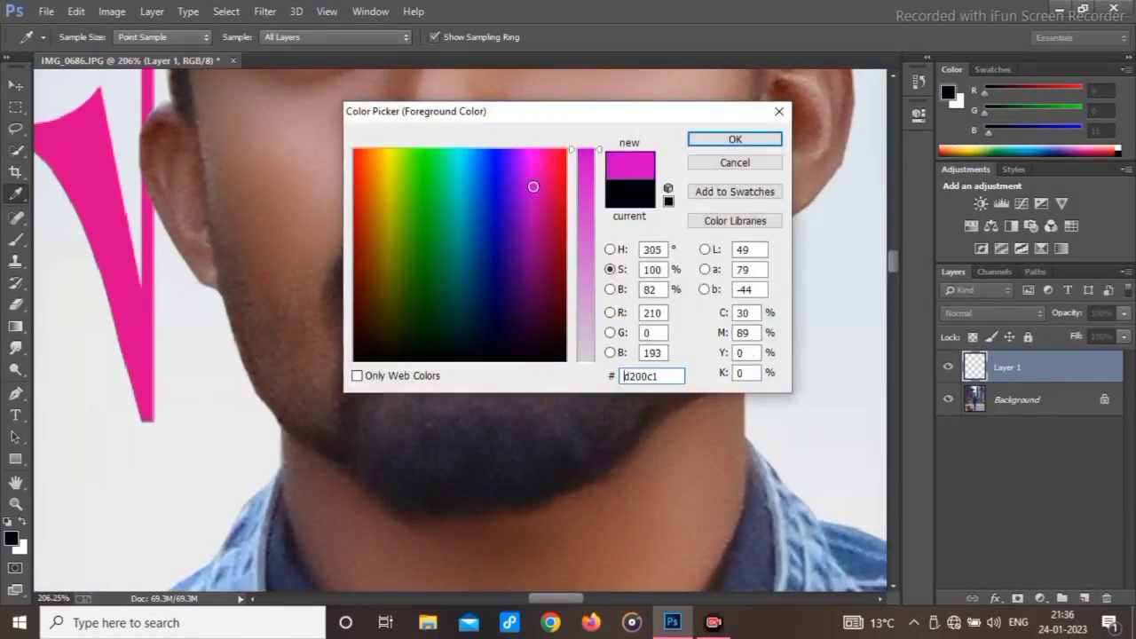
{"action": "left_click", "coordinate": [712, 143]}
{"action": "key", "text": "w"}
{"action": "left_click", "coordinate": [18, 240]}
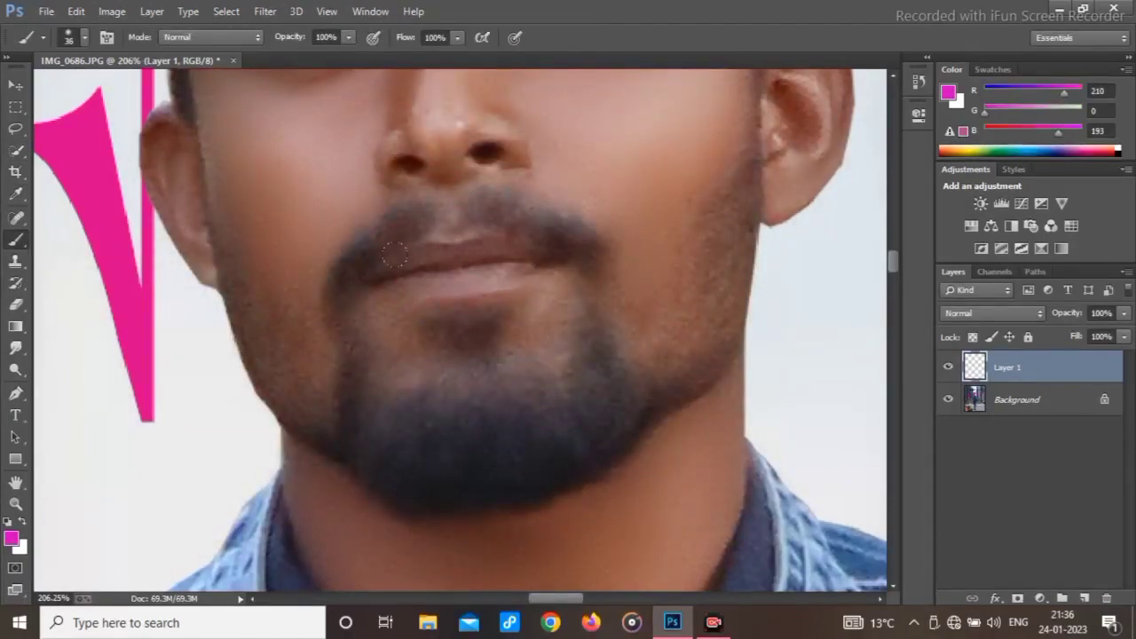
{"action": "scroll", "coordinate": [395, 256], "scroll_direction": "up", "scroll_amount": 4}
{"action": "mouse_move", "coordinate": [348, 263]}
{"action": "left_mouse_down"}
{"action": "mouse_move", "coordinate": [411, 230]}
{"action": "mouse_move", "coordinate": [615, 233]}
{"action": "left_mouse_up"}
{"action": "mouse_move", "coordinate": [398, 293]}
{"action": "left_mouse_down"}
{"action": "mouse_move", "coordinate": [590, 306]}
{"action": "mouse_move", "coordinate": [630, 292]}
{"action": "left_mouse_up"}
Lower the lip tint layer's opacity to 7% and flatten the image
{"action": "left_click_drag", "start_coordinate": [1056, 318], "coordinate": [986, 308]}
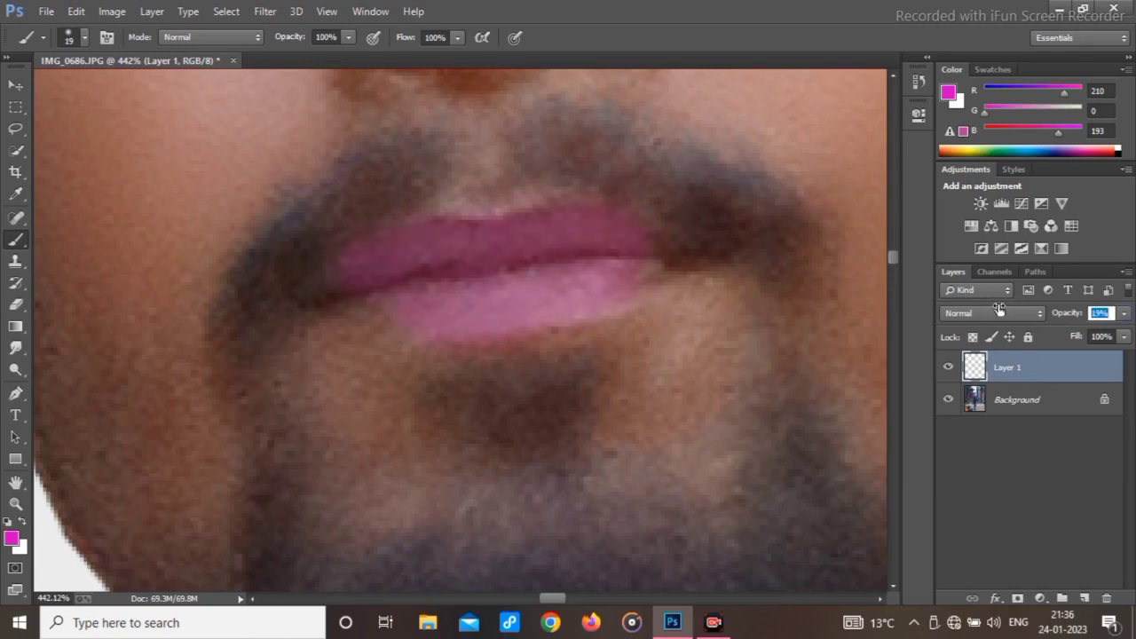
{"action": "scroll", "coordinate": [535, 295], "scroll_direction": "down", "scroll_amount": 12}
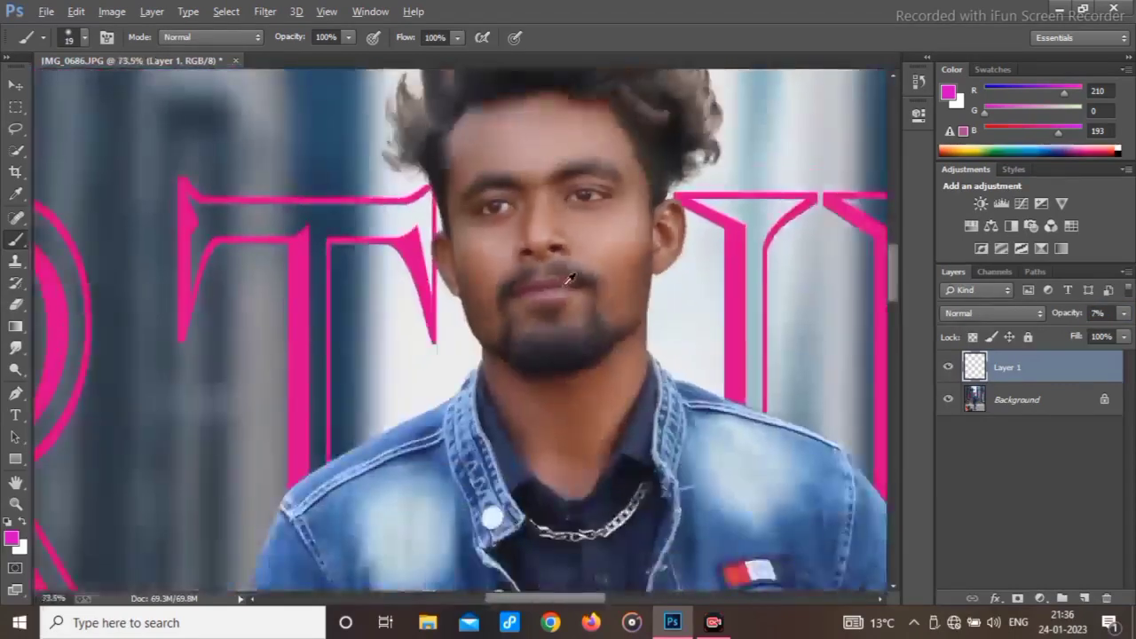
{"action": "right_click", "coordinate": [534, 293]}
{"action": "left_click", "coordinate": [559, 303]}
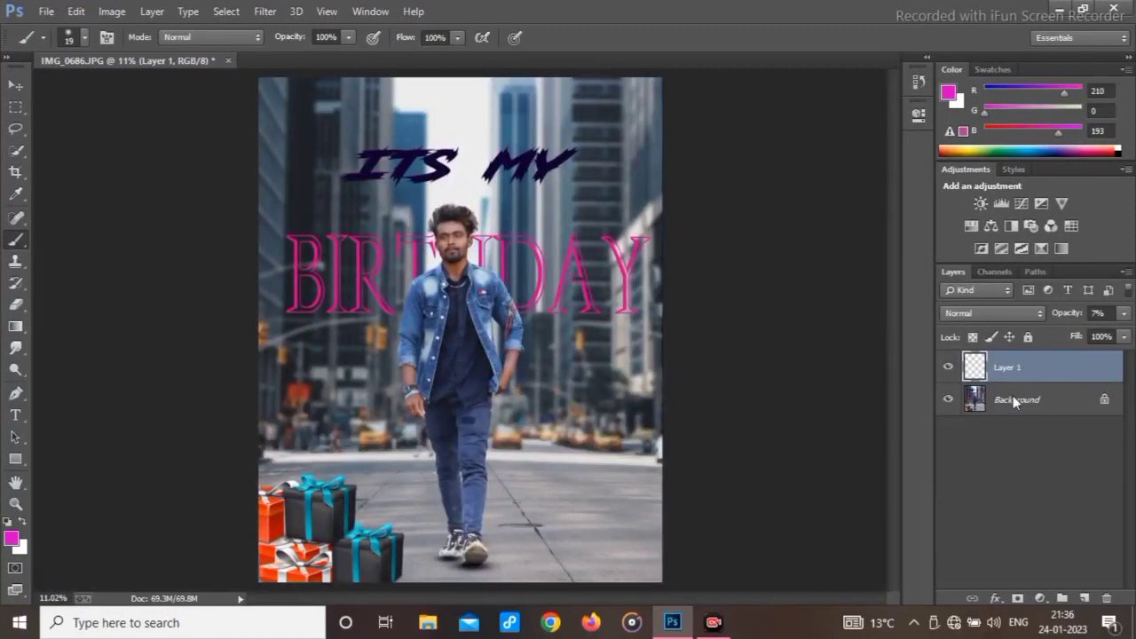
{"action": "right_click", "coordinate": [1014, 401]}
{"action": "left_click", "coordinate": [958, 537]}
Add a new layer and paint the irises of both eyes magenta with a size 7 brush
{"action": "left_click", "coordinate": [1083, 597]}
{"action": "scroll", "coordinate": [449, 253], "scroll_direction": "up", "scroll_amount": 15}
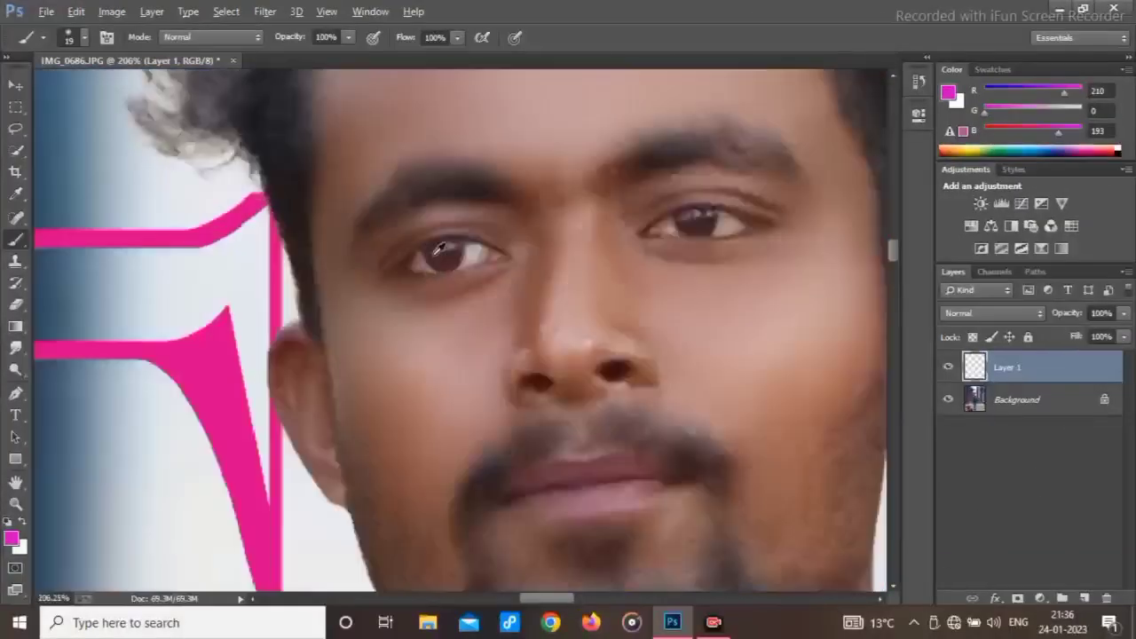
{"action": "scroll", "coordinate": [436, 252], "scroll_direction": "up", "scroll_amount": 13}
{"action": "mouse_move", "coordinate": [451, 263]}
{"action": "left_mouse_down"}
{"action": "mouse_move", "coordinate": [418, 255]}
{"action": "mouse_move", "coordinate": [443, 266]}
{"action": "mouse_move", "coordinate": [502, 234]}
{"action": "left_mouse_up"}
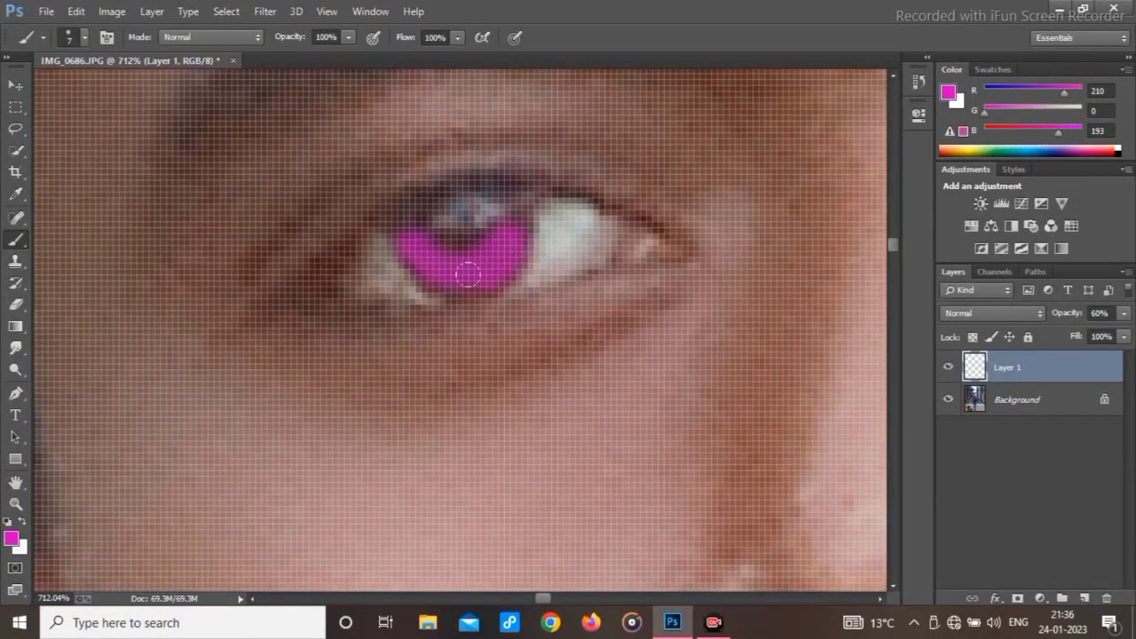
{"action": "scroll", "coordinate": [598, 267], "scroll_direction": "down", "scroll_amount": 12}
{"action": "mouse_move", "coordinate": [777, 264]}
{"action": "left_mouse_down"}
{"action": "mouse_move", "coordinate": [509, 307]}
{"action": "mouse_move", "coordinate": [420, 300]}
{"action": "mouse_move", "coordinate": [459, 290]}
{"action": "left_mouse_up"}
{"action": "scroll", "coordinate": [480, 278], "scroll_direction": "up", "scroll_amount": 4}
{"action": "scroll", "coordinate": [484, 270], "scroll_direction": "up", "scroll_amount": 3}
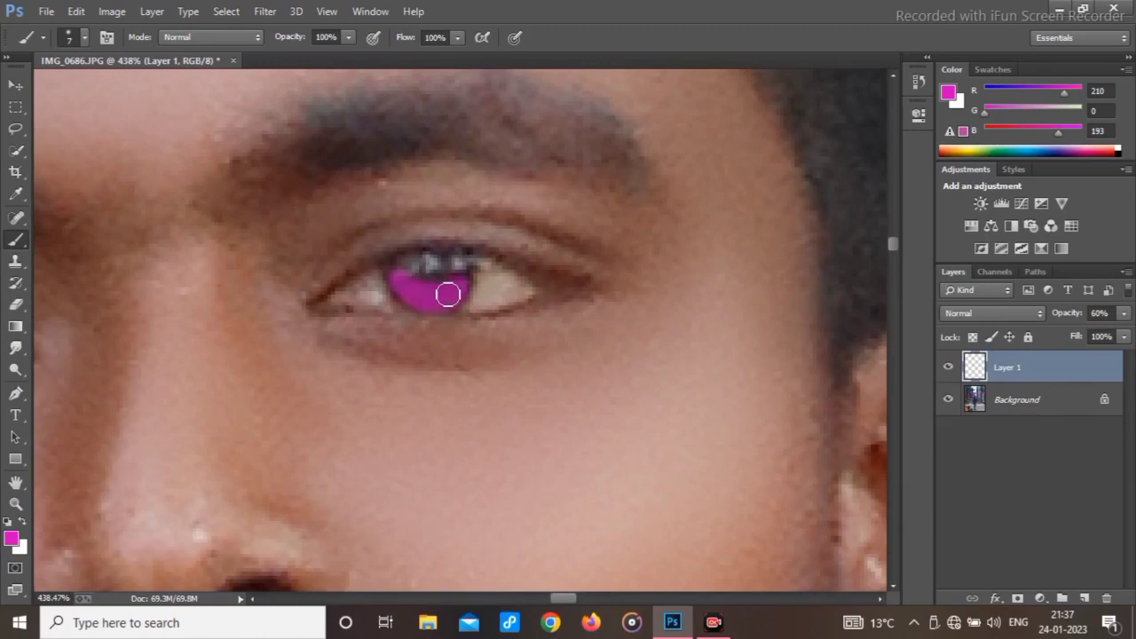
Reduce the opacity of the eye tint layer to a subtle level and flatten the image
{"action": "left_click_drag", "start_coordinate": [1038, 320], "coordinate": [1029, 325]}
{"action": "scroll", "coordinate": [379, 316], "scroll_direction": "down", "scroll_amount": 15}
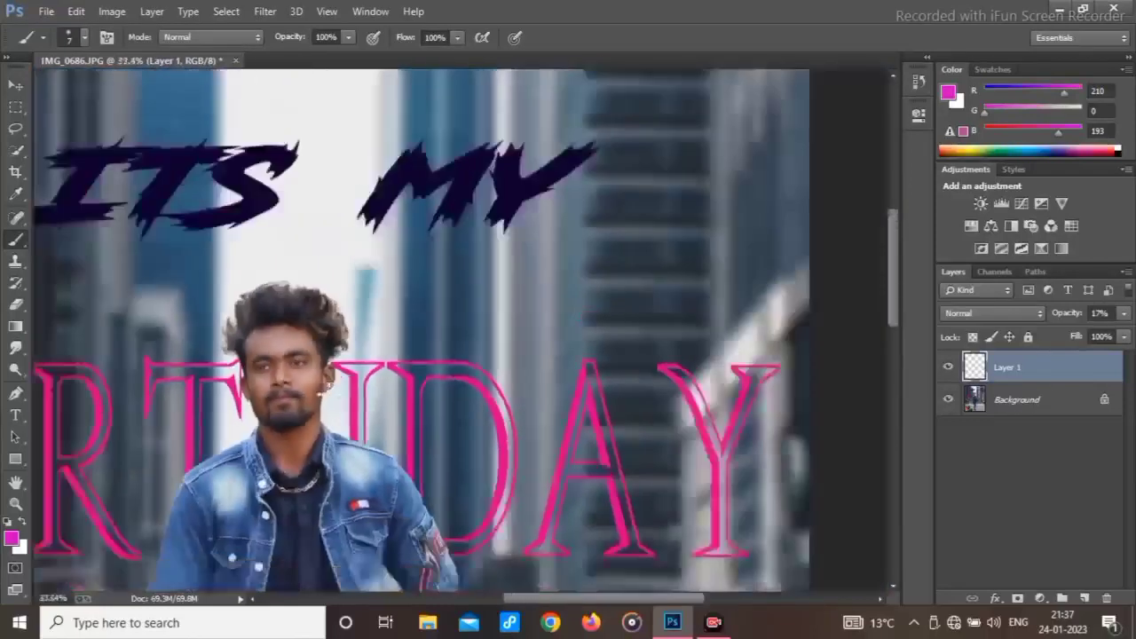
{"action": "right_click", "coordinate": [374, 373]}
{"action": "left_click", "coordinate": [418, 385]}
{"action": "scroll", "coordinate": [468, 237], "scroll_direction": "up", "scroll_amount": 5}
{"action": "scroll", "coordinate": [467, 237], "scroll_direction": "up", "scroll_amount": 5}
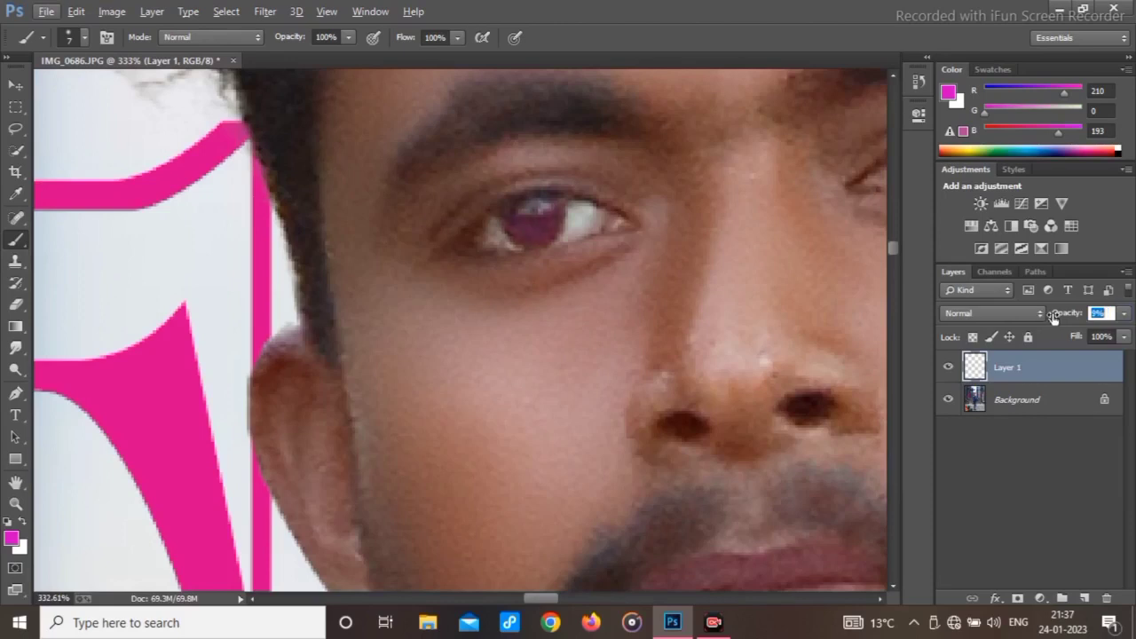
{"action": "key", "text": "ctrl+0"}
{"action": "right_click", "coordinate": [1041, 402]}
{"action": "left_click", "coordinate": [956, 537]}
Duplicate the background and use Camera Raw with temperature +3, exposure +0.15, highlights -39, shadows +49, whites -66 and increased clarity
{"action": "key", "text": "ctrl+j"}
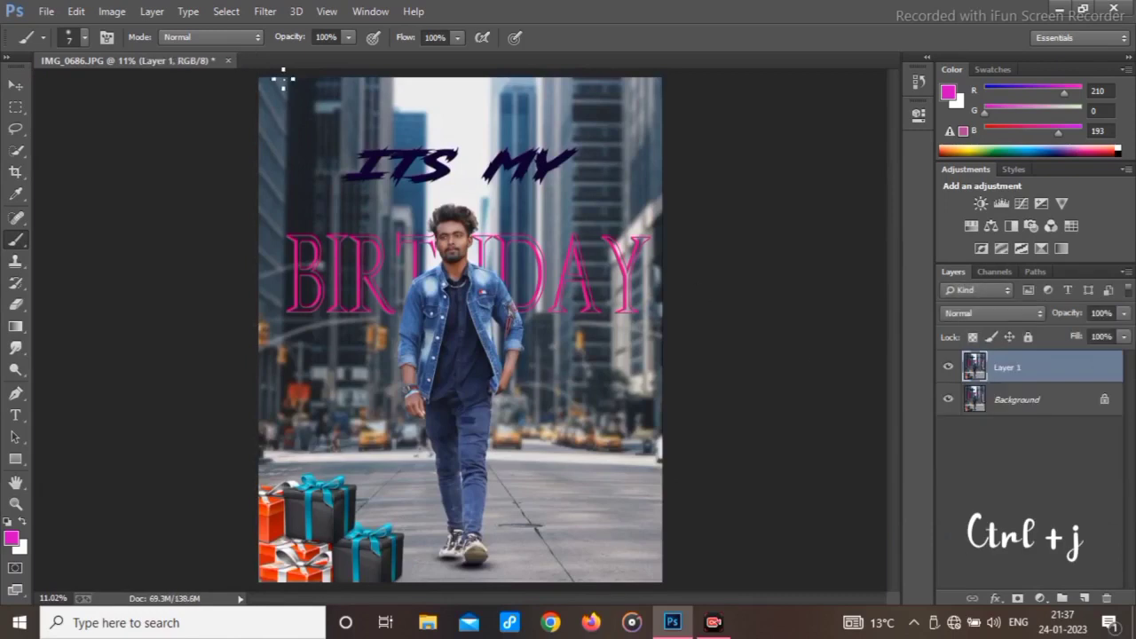
{"action": "left_click", "coordinate": [264, 10]}
{"action": "left_click", "coordinate": [322, 119]}
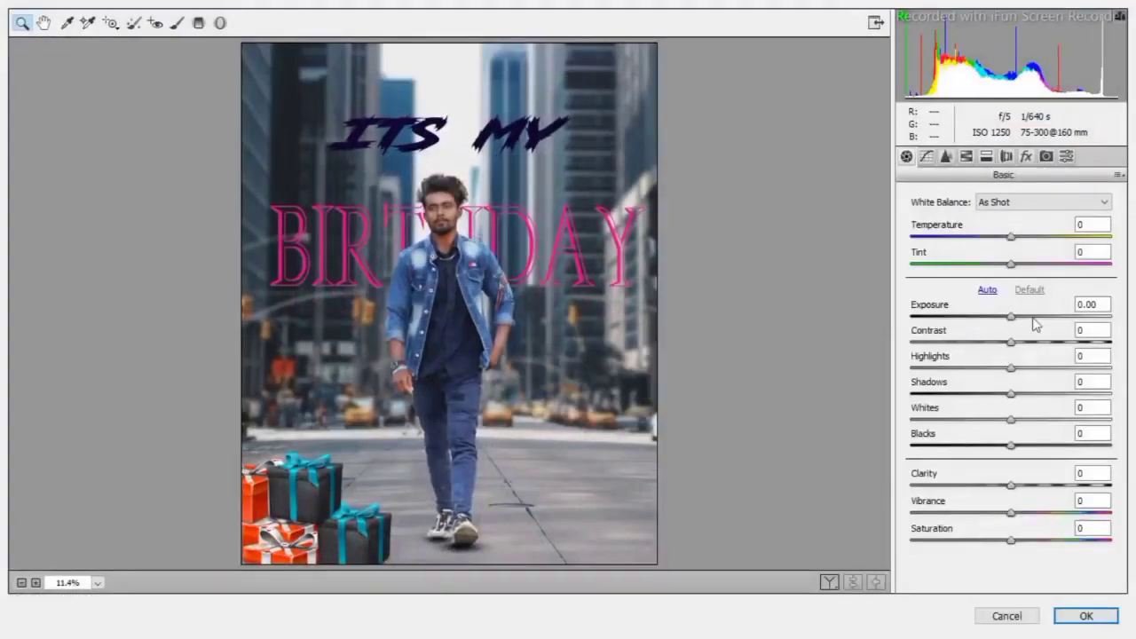
{"action": "left_click", "coordinate": [1014, 317]}
{"action": "left_click_drag", "start_coordinate": [1011, 234], "coordinate": [1015, 234]}
{"action": "left_click_drag", "start_coordinate": [1020, 373], "coordinate": [1060, 393]}
{"action": "left_click", "coordinate": [1014, 441]}
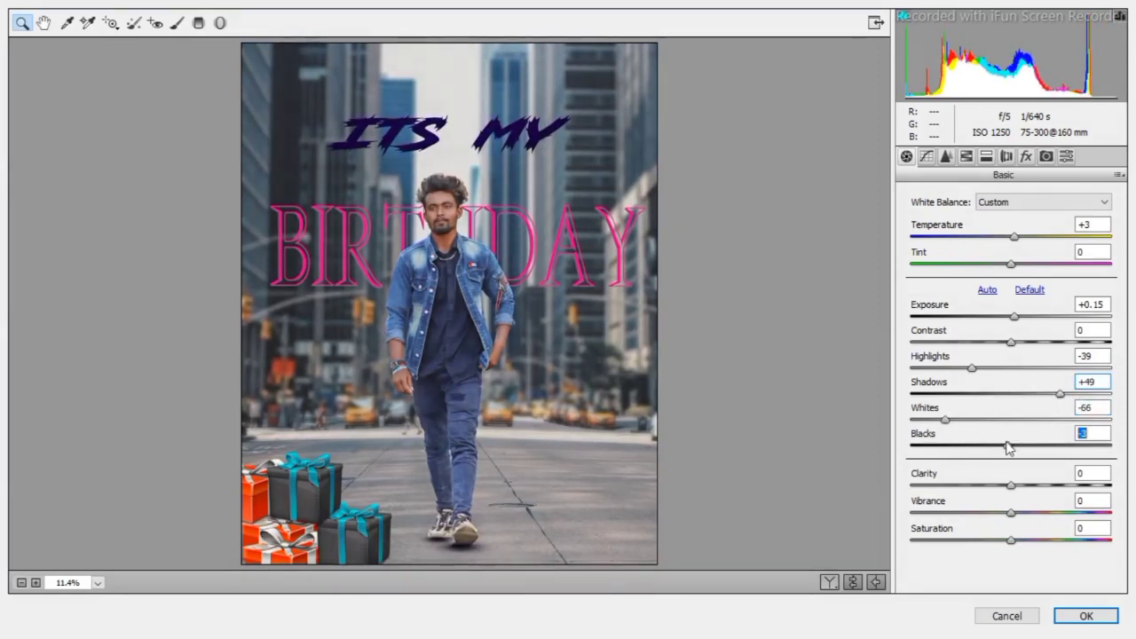
{"action": "left_click_drag", "start_coordinate": [1009, 485], "coordinate": [1039, 479]}
In the HSL adjustments, set oranges saturation +17, yellows saturation -48, oranges luminance +24 and yellows hue -20
{"action": "left_click", "coordinate": [965, 156]}
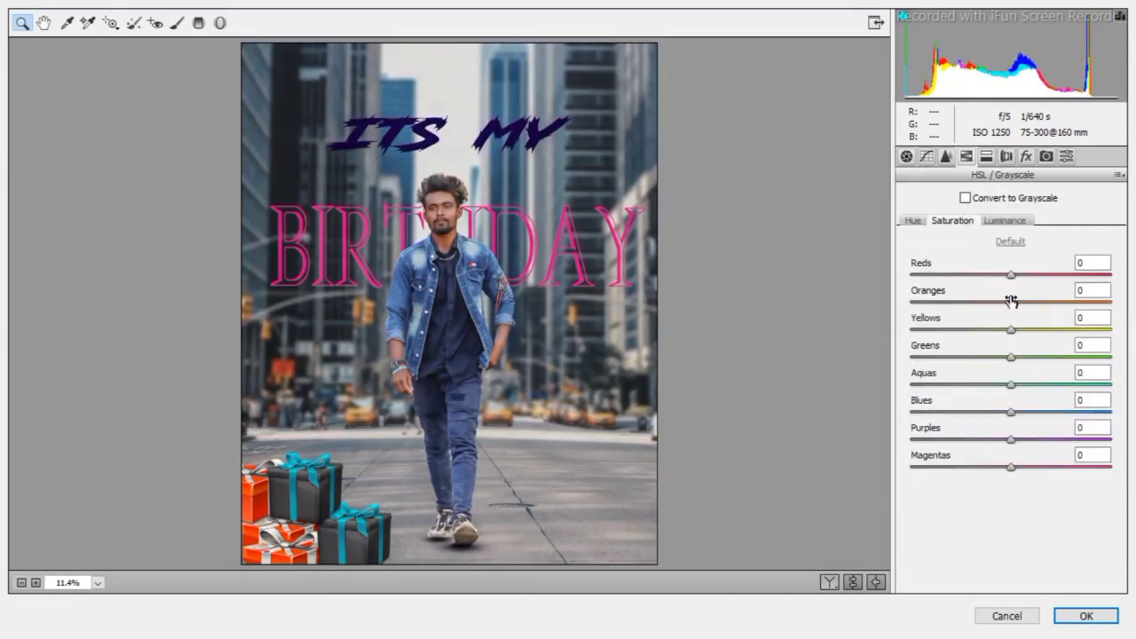
{"action": "left_click_drag", "start_coordinate": [1012, 330], "coordinate": [962, 330]}
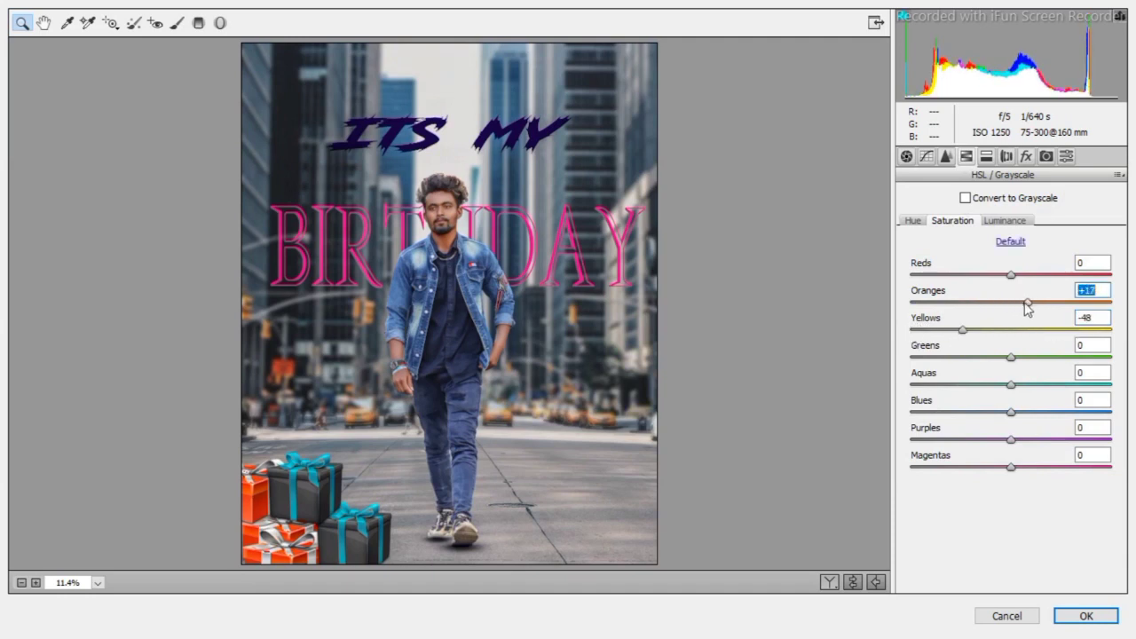
{"action": "left_click", "coordinate": [1003, 222]}
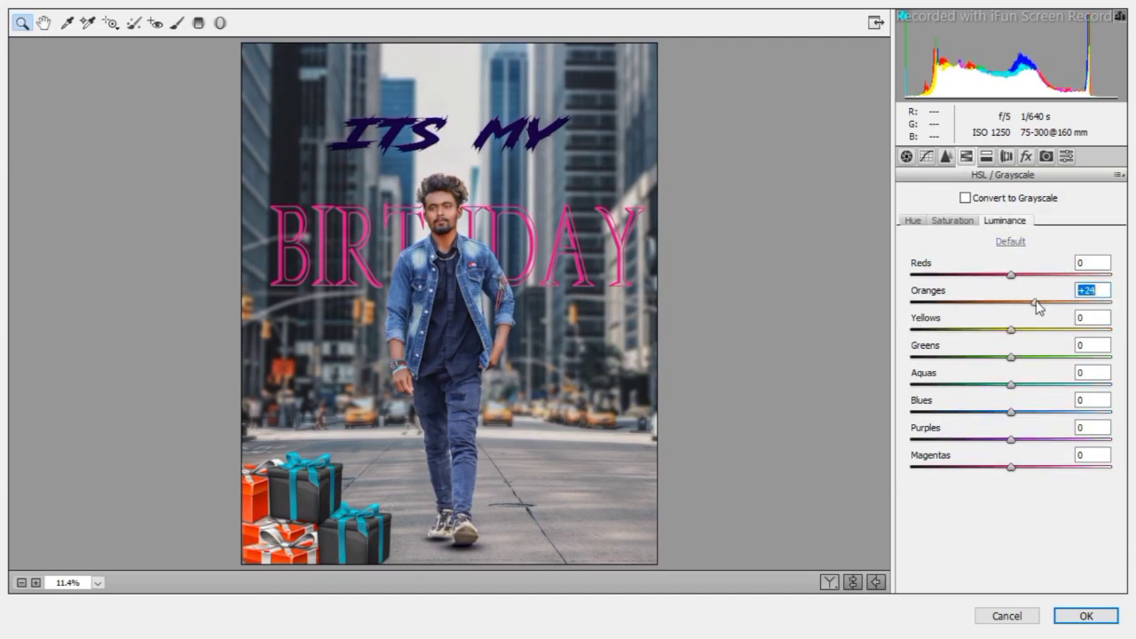
{"action": "left_click", "coordinate": [917, 222]}
{"action": "left_click_drag", "start_coordinate": [969, 332], "coordinate": [881, 328]}
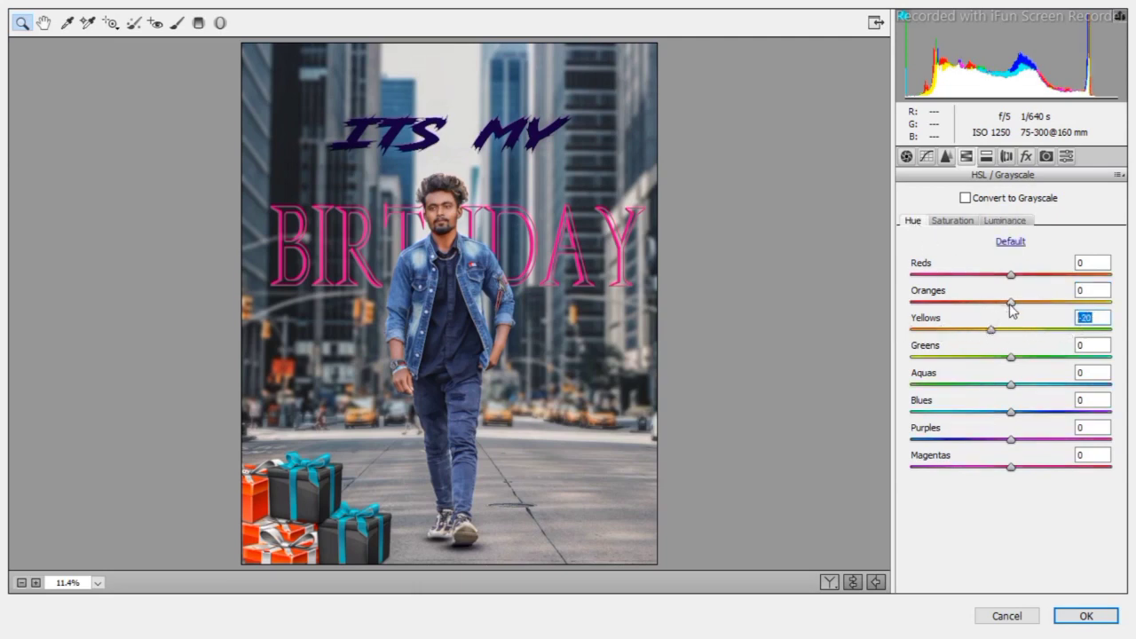
Set the blues saturation to +53 and greens saturation to +18, compare before and after, and apply the Camera Raw filter
{"action": "left_click_drag", "start_coordinate": [1010, 411], "coordinate": [1065, 416]}
{"action": "left_click", "coordinate": [957, 222]}
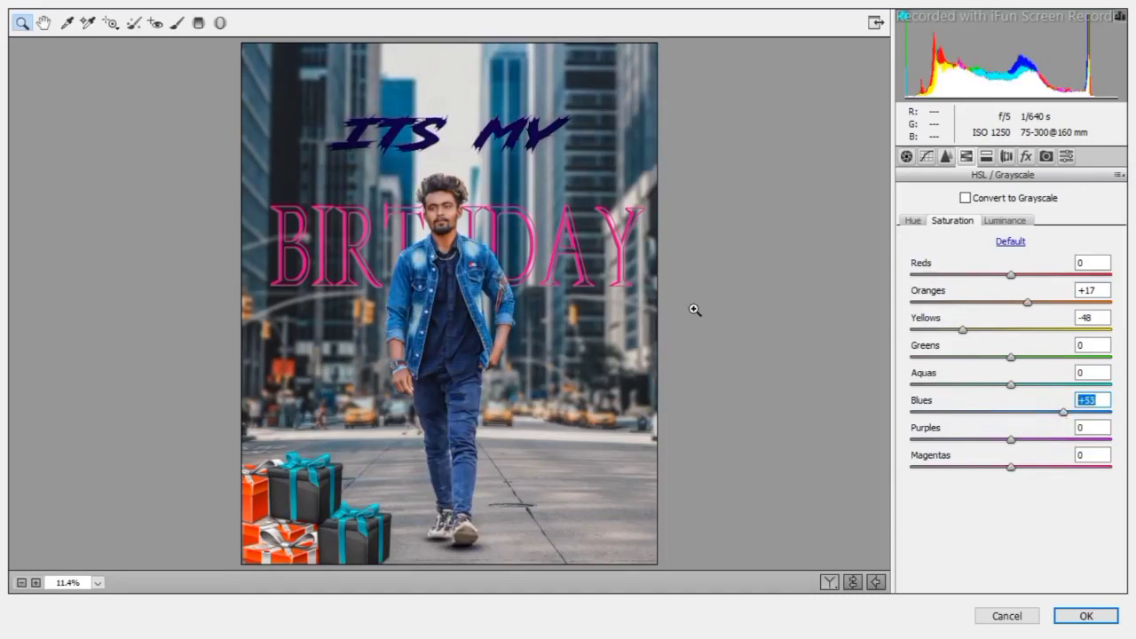
{"action": "left_click", "coordinate": [820, 582]}
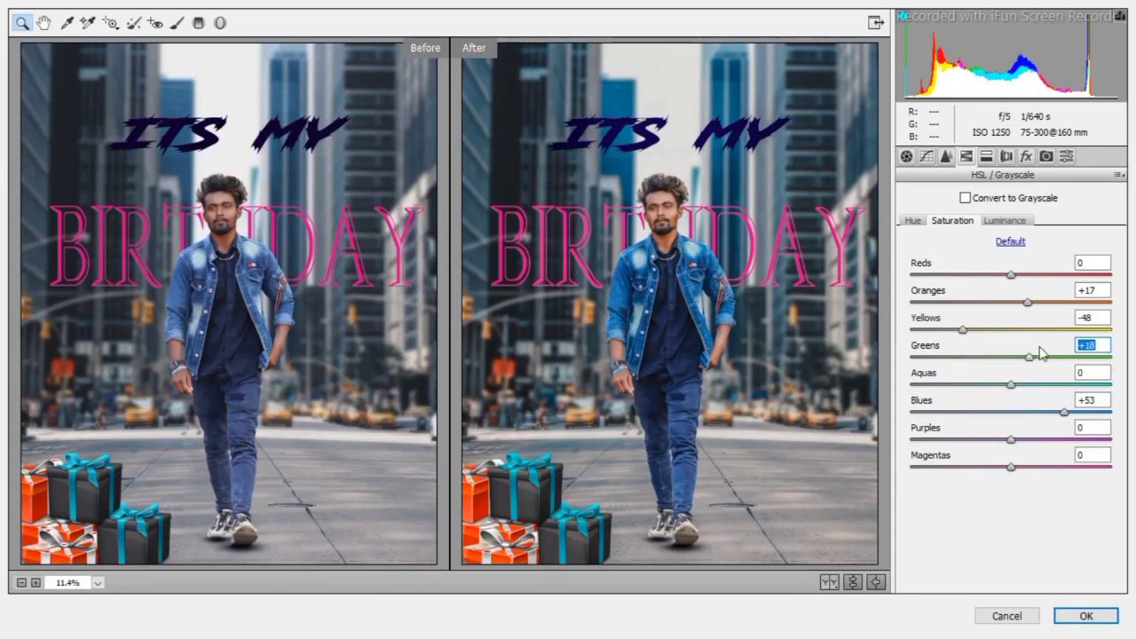
{"action": "left_click", "coordinate": [1085, 615]}
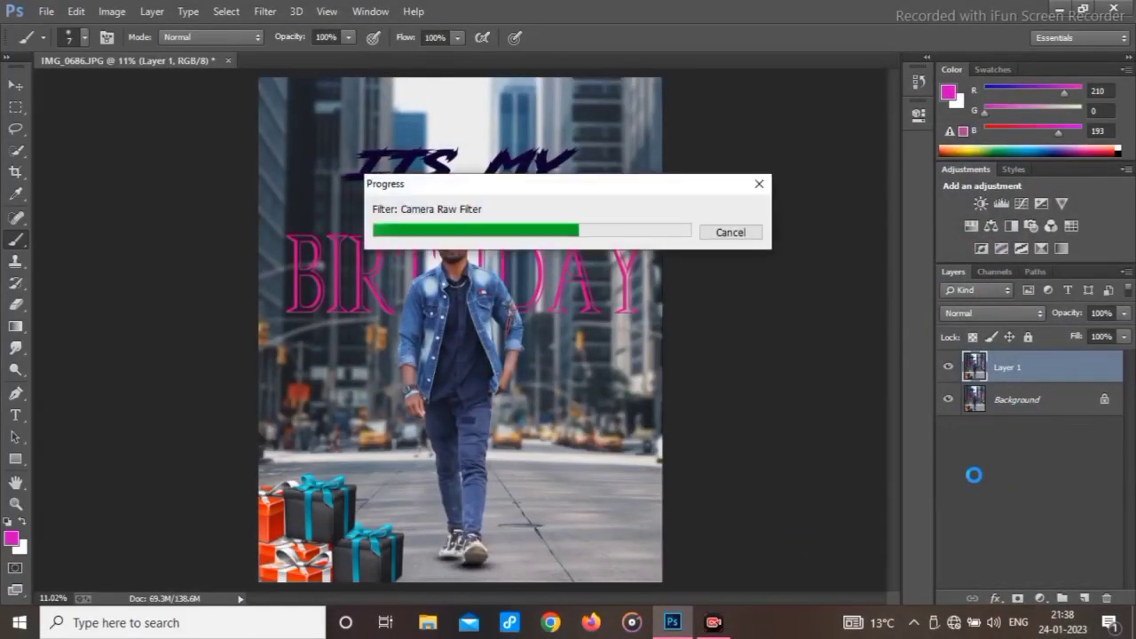
Flatten the graded image, add a new layer and set the foreground colour to near-black RGB 0, 0, 11
{"action": "right_click", "coordinate": [1025, 413]}
{"action": "left_click", "coordinate": [965, 532]}
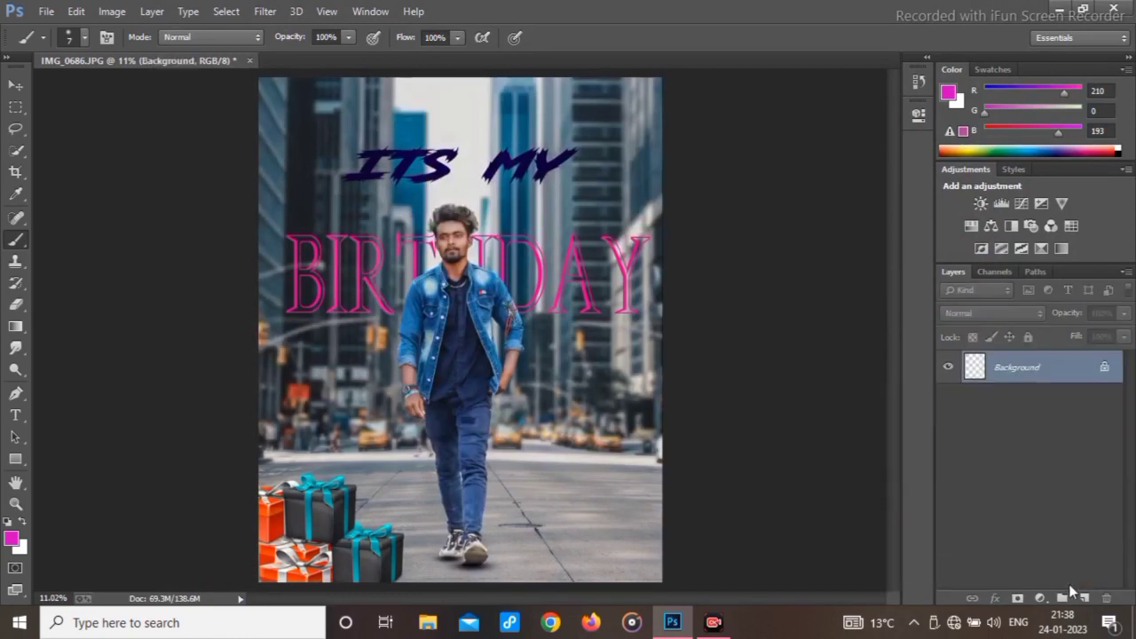
{"action": "left_click", "coordinate": [1084, 599]}
{"action": "left_click", "coordinate": [11, 538]}
{"action": "left_click", "coordinate": [494, 352]}
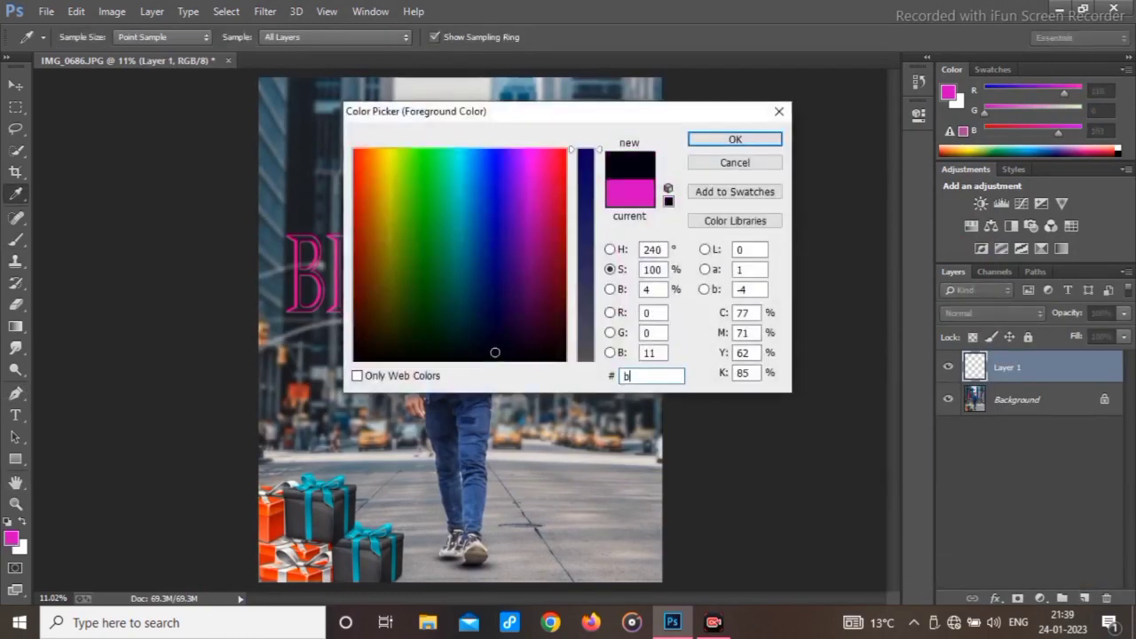
{"action": "left_click", "coordinate": [734, 140]}
Set the layer opacity to 38% and paint shading along the outer edge of the man's left leg with a size 117 brush
{"action": "key", "text": "ctrl+plus"}
{"action": "scroll", "coordinate": [474, 393], "scroll_direction": "down", "scroll_amount": 3}
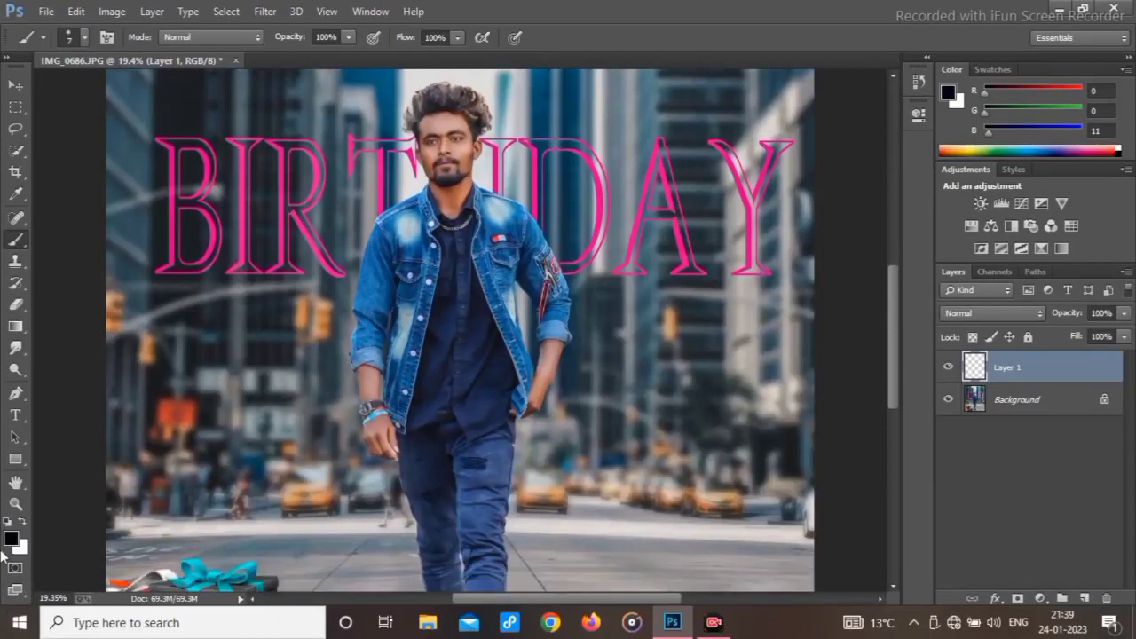
{"action": "scroll", "coordinate": [494, 397], "scroll_direction": "up", "scroll_amount": 3}
{"action": "scroll", "coordinate": [494, 396], "scroll_direction": "up", "scroll_amount": 2}
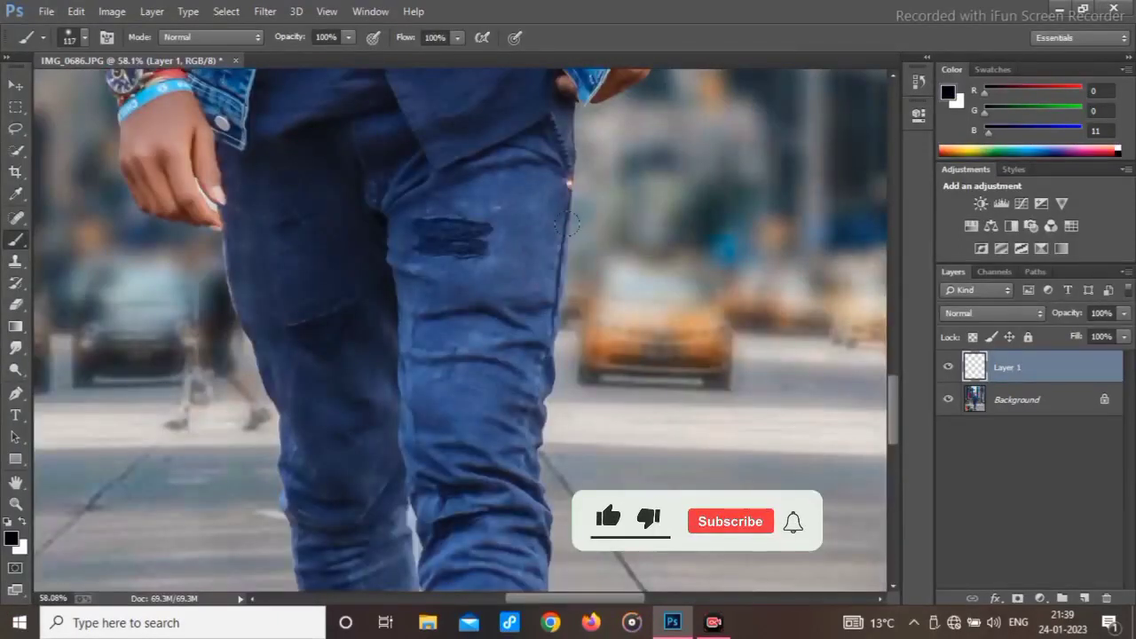
{"action": "left_click_drag", "start_coordinate": [1084, 312], "coordinate": [1022, 325]}
{"action": "left_click_drag", "start_coordinate": [556, 194], "coordinate": [528, 451]}
{"action": "scroll", "coordinate": [529, 417], "scroll_direction": "down", "scroll_amount": 2}
{"action": "left_click_drag", "start_coordinate": [530, 294], "coordinate": [536, 463]}
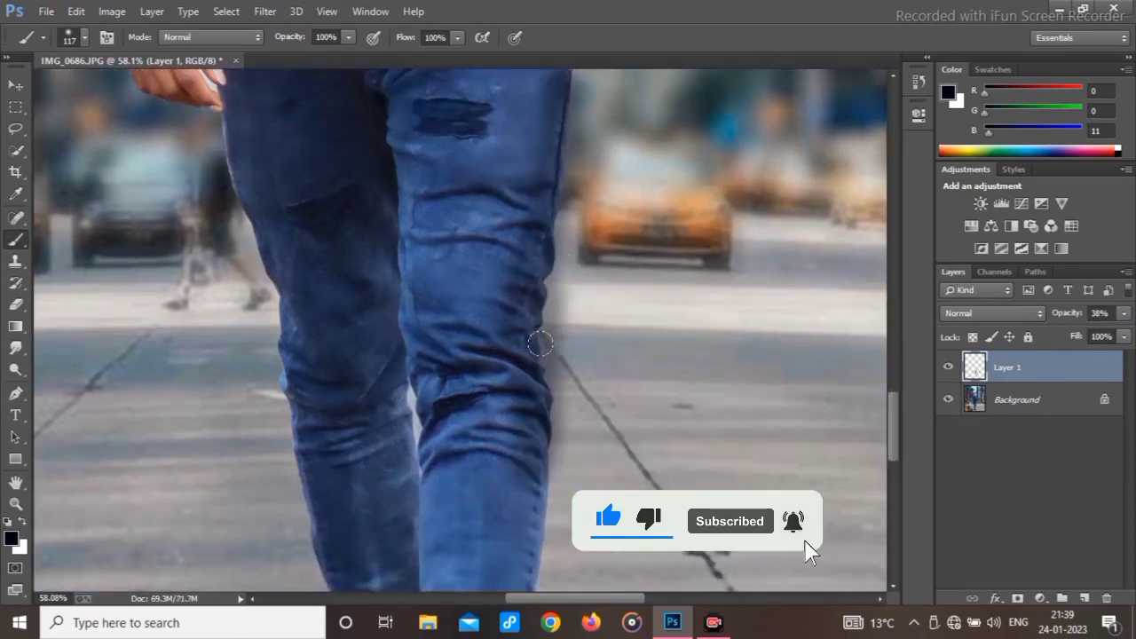
Paint matching dark shading down the outer edge of the man's right leg to the shoe and undo the last stroke
{"action": "scroll", "coordinate": [539, 342], "scroll_direction": "down", "scroll_amount": 3}
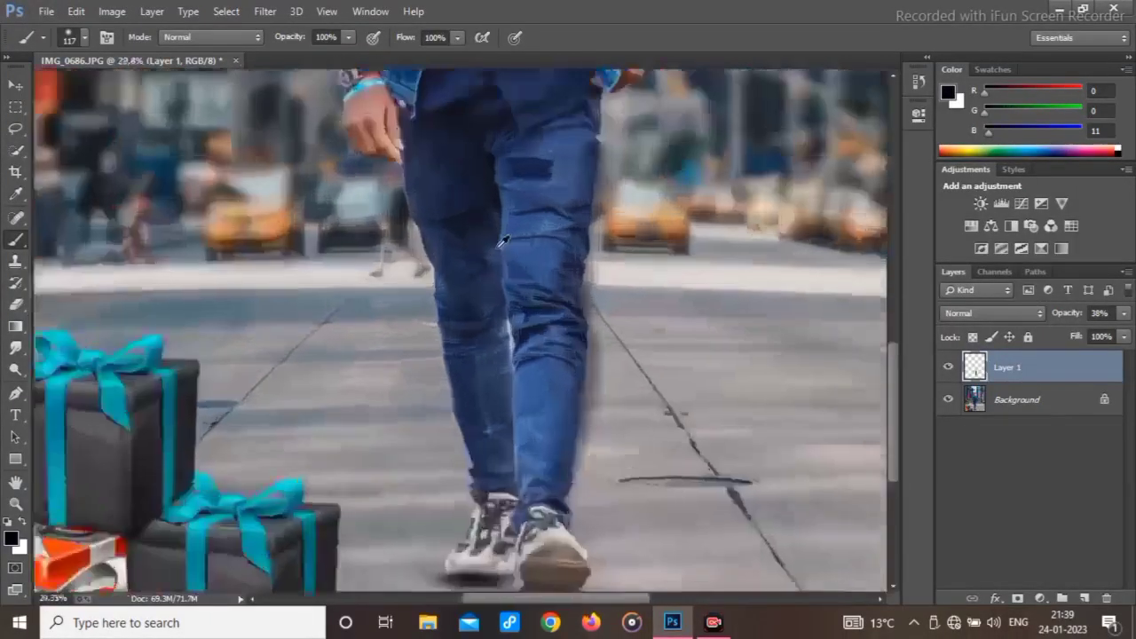
{"action": "scroll", "coordinate": [503, 240], "scroll_direction": "up", "scroll_amount": 6}
{"action": "left_click_drag", "start_coordinate": [343, 128], "coordinate": [403, 436]}
{"action": "scroll", "coordinate": [411, 323], "scroll_direction": "down", "scroll_amount": 4}
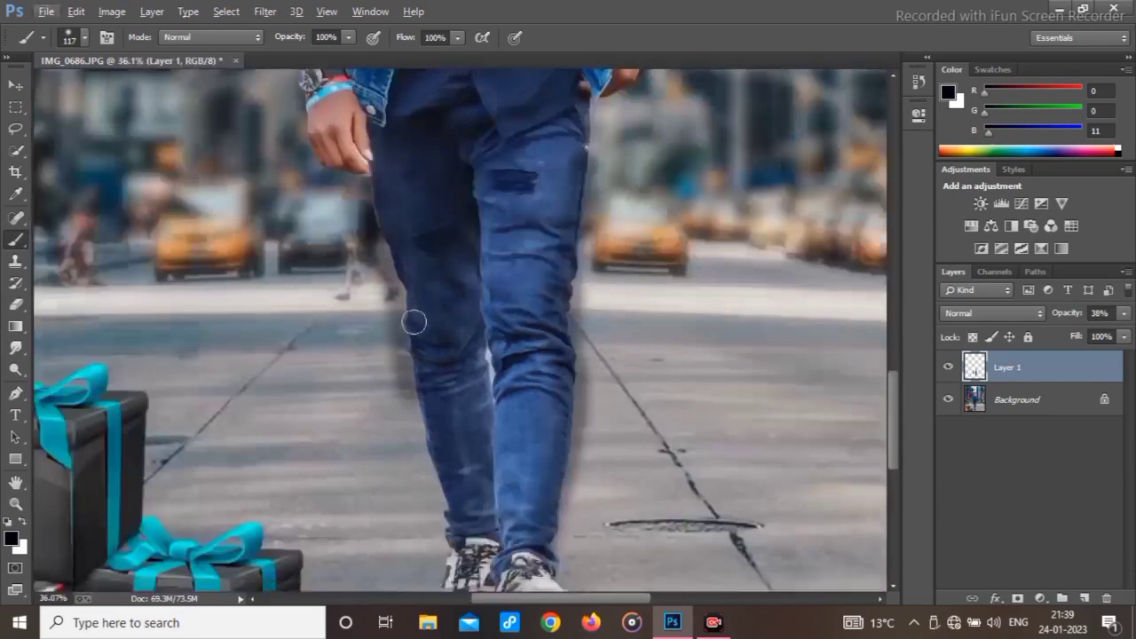
{"action": "scroll", "coordinate": [415, 322], "scroll_direction": "down", "scroll_amount": 2}
{"action": "mouse_move", "coordinate": [405, 266]}
{"action": "left_mouse_down"}
{"action": "mouse_move", "coordinate": [446, 410]}
{"action": "mouse_move", "coordinate": [446, 457]}
{"action": "mouse_move", "coordinate": [427, 489]}
{"action": "left_mouse_up"}
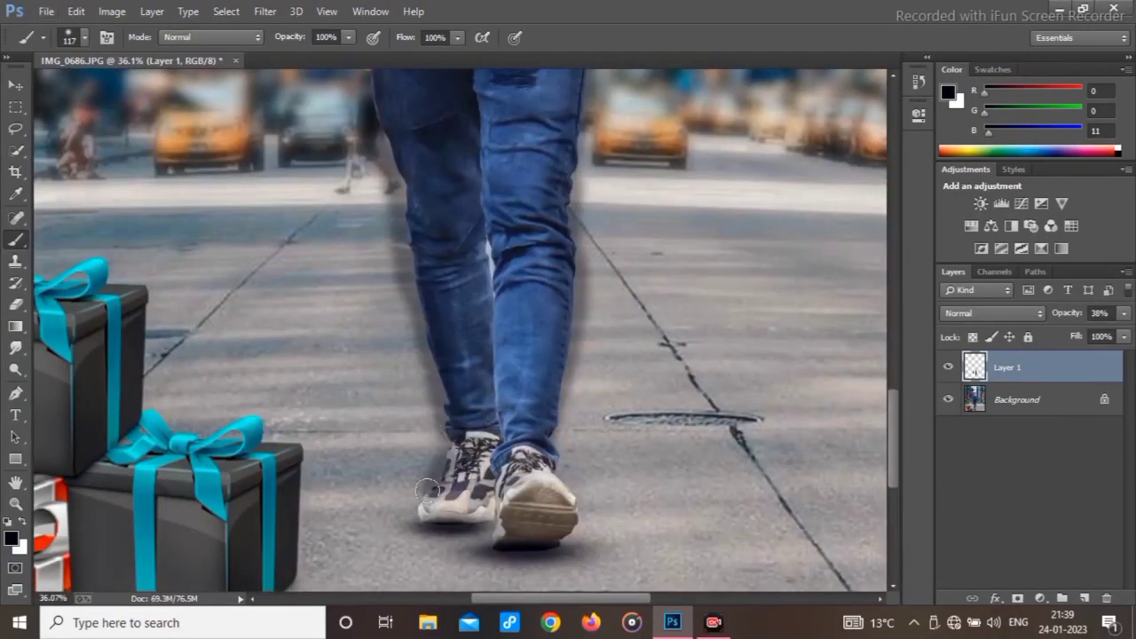
{"action": "key", "text": "ctrl+z"}
Lower the leg shading layer's opacity to 2% and flatten the image
{"action": "left_click_drag", "start_coordinate": [1073, 316], "coordinate": [1053, 315]}
{"action": "scroll", "coordinate": [573, 292], "scroll_direction": "down", "scroll_amount": 2}
{"action": "right_click", "coordinate": [535, 294]}
{"action": "left_click", "coordinate": [553, 299]}
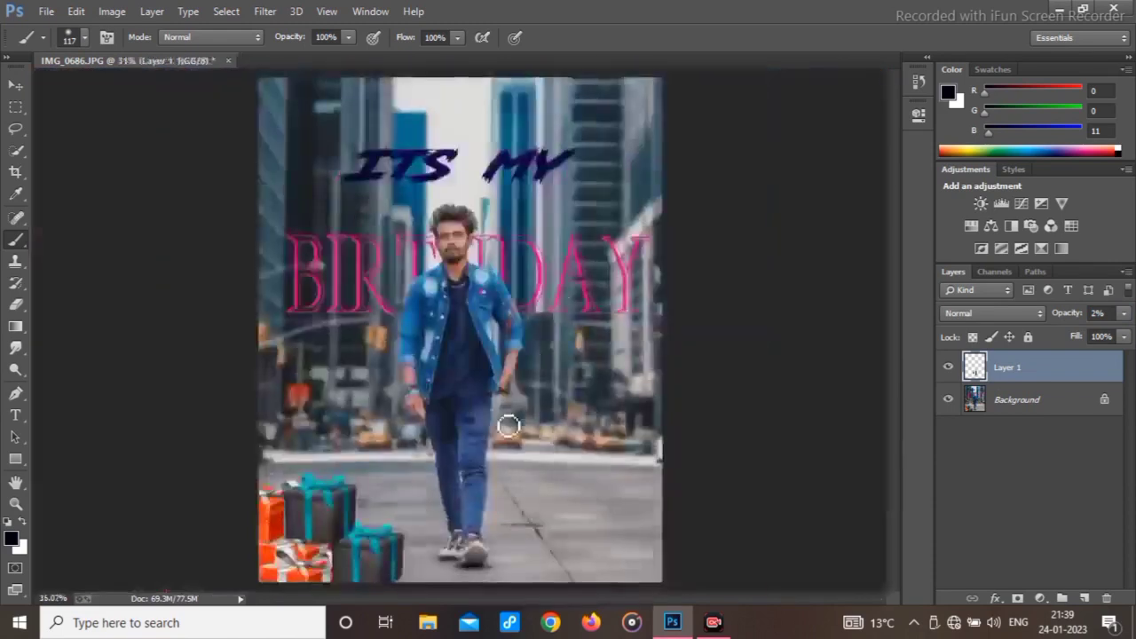
{"action": "right_click", "coordinate": [1042, 404]}
{"action": "left_click", "coordinate": [967, 535]}
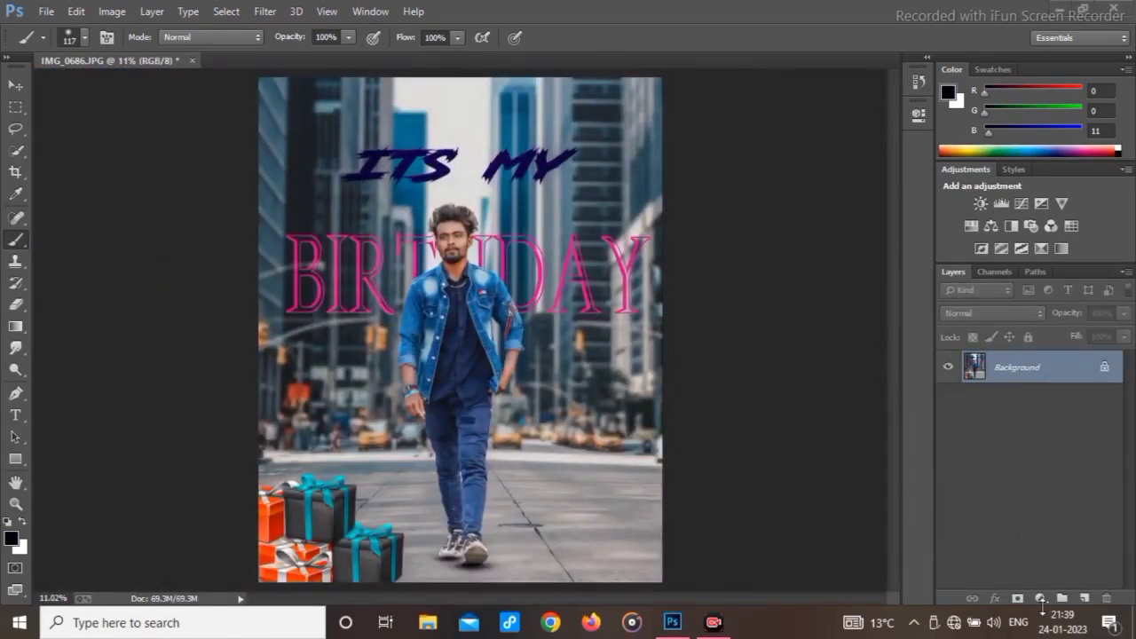
Add a Color Balance adjustment layer with midtones at cyan-red -15, magenta-green -16 and yellow-blue +17
{"action": "left_click", "coordinate": [1040, 600]}
{"action": "left_click", "coordinate": [989, 417]}
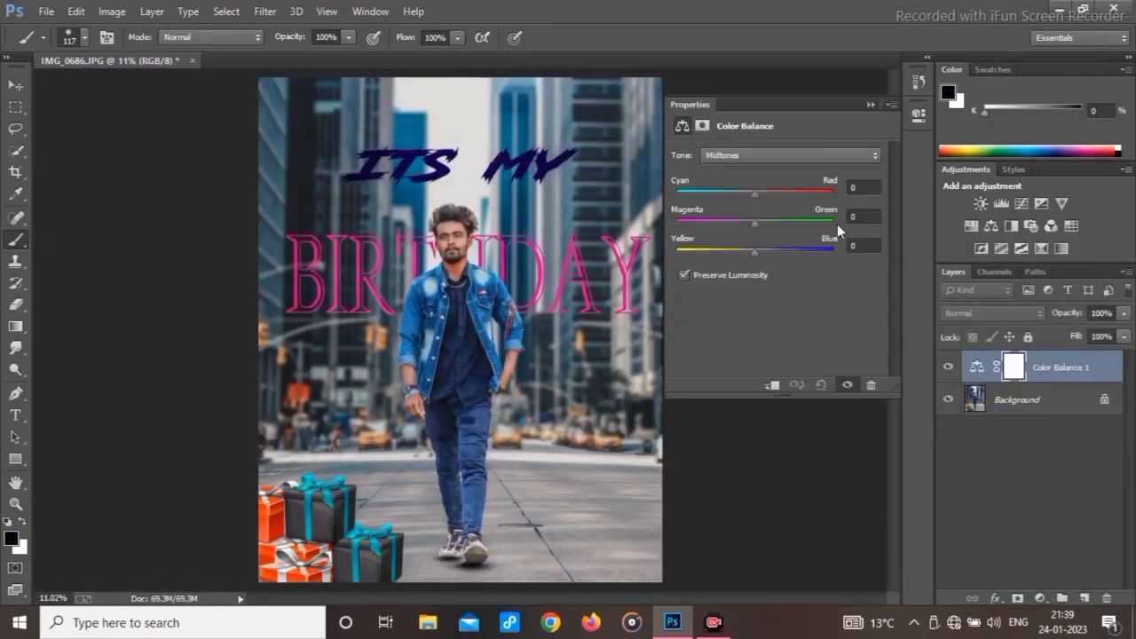
{"action": "left_click_drag", "start_coordinate": [754, 193], "coordinate": [759, 197]}
{"action": "left_click_drag", "start_coordinate": [761, 193], "coordinate": [769, 222]}
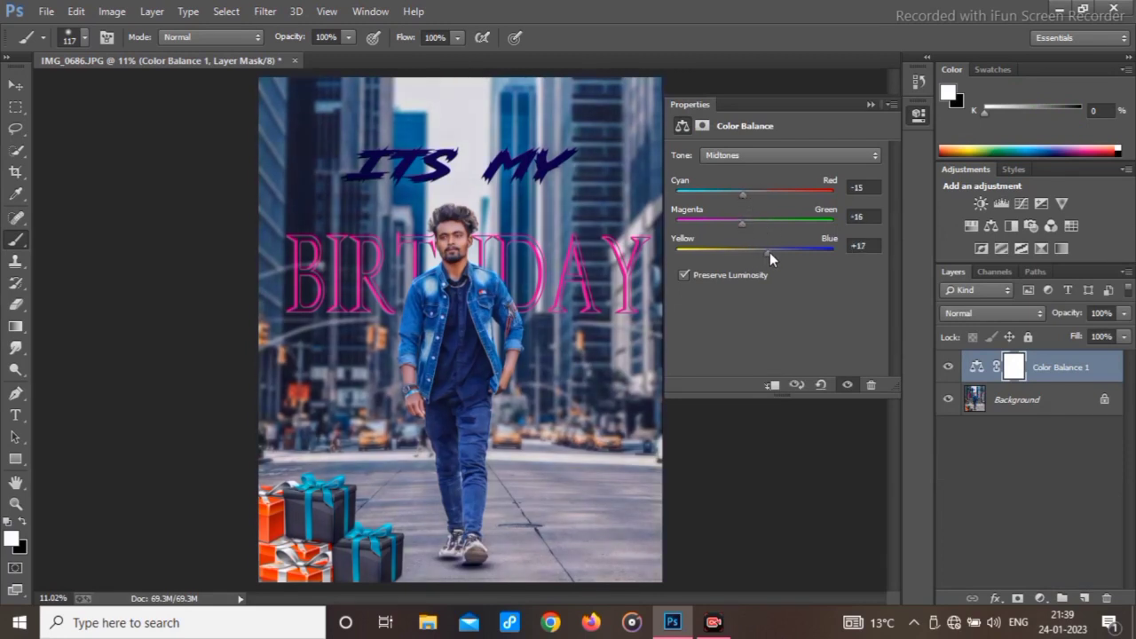
Set the Color Balance highlights to cyan-red -18, magenta-green +9 and yellow-blue -7, and flatten the image
{"action": "left_click", "coordinate": [837, 159]}
{"action": "left_click", "coordinate": [753, 195]}
{"action": "left_click_drag", "start_coordinate": [754, 194], "coordinate": [761, 222]}
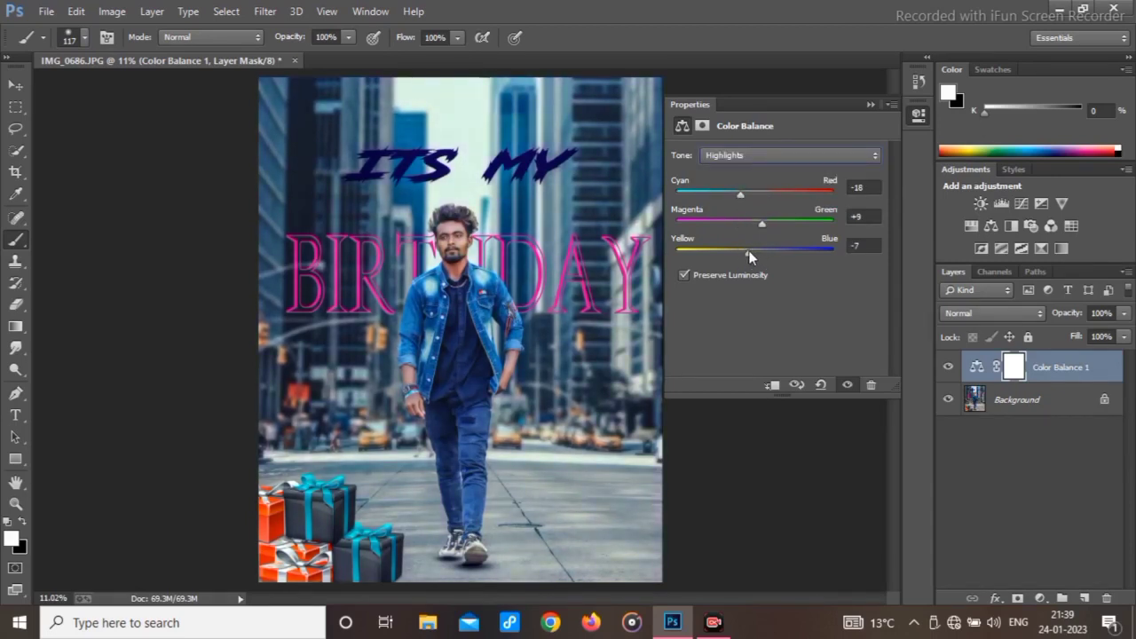
{"action": "left_click", "coordinate": [869, 104]}
{"action": "left_click", "coordinate": [950, 367]}
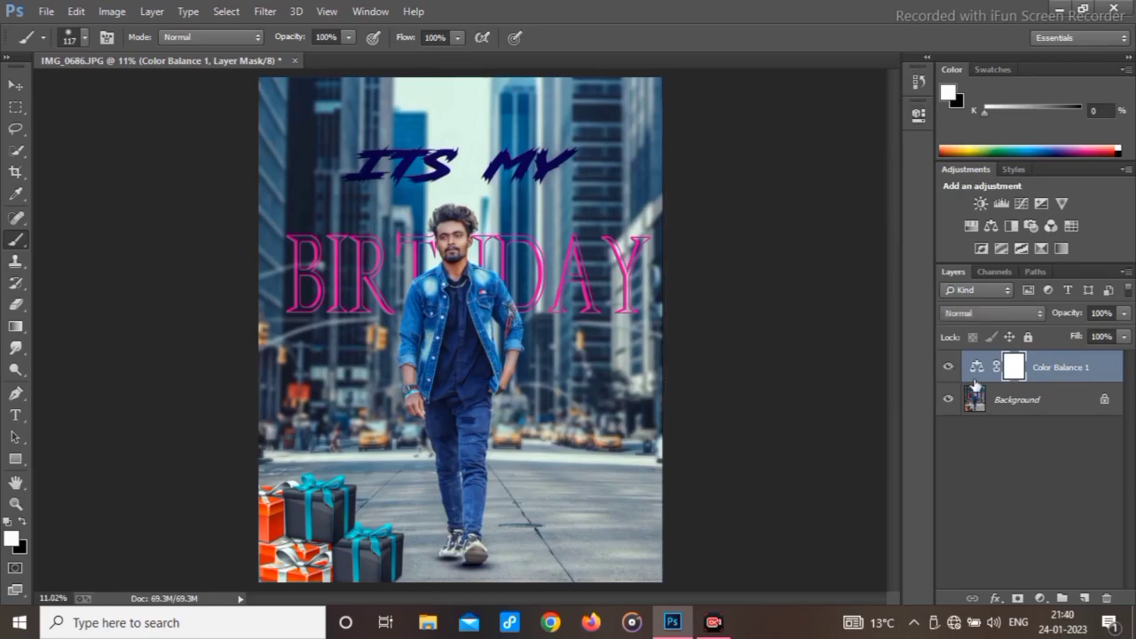
{"action": "right_click", "coordinate": [994, 400]}
{"action": "left_click", "coordinate": [968, 536]}
Add a Selective Color adjustment layer with Reds at cyan -55%, magenta -12% and yellow +23%
{"action": "left_click", "coordinate": [1040, 599]}
{"action": "left_click", "coordinate": [1033, 584]}
{"action": "left_click_drag", "start_coordinate": [775, 214], "coordinate": [701, 228]}
{"action": "mouse_move", "coordinate": [776, 247]}
{"action": "left_mouse_down"}
{"action": "mouse_move", "coordinate": [818, 247]}
{"action": "mouse_move", "coordinate": [763, 249]}
{"action": "left_mouse_up"}
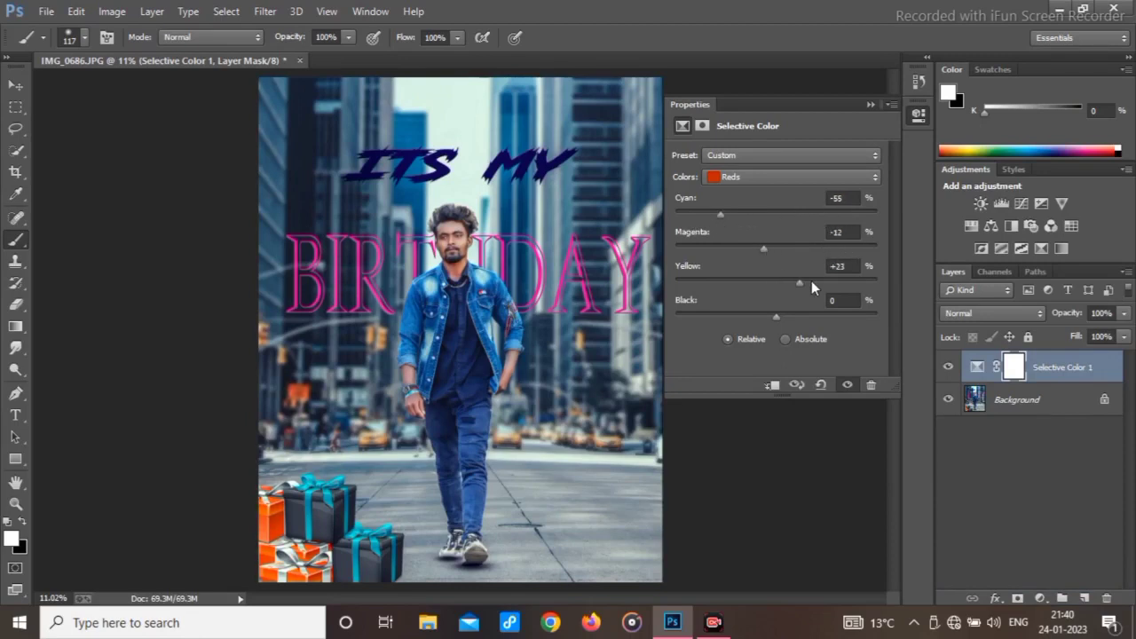
Set the Selective Color Whites to cyan -32%, magenta -21% and yellow -9%, and flatten the image
{"action": "left_click", "coordinate": [755, 178]}
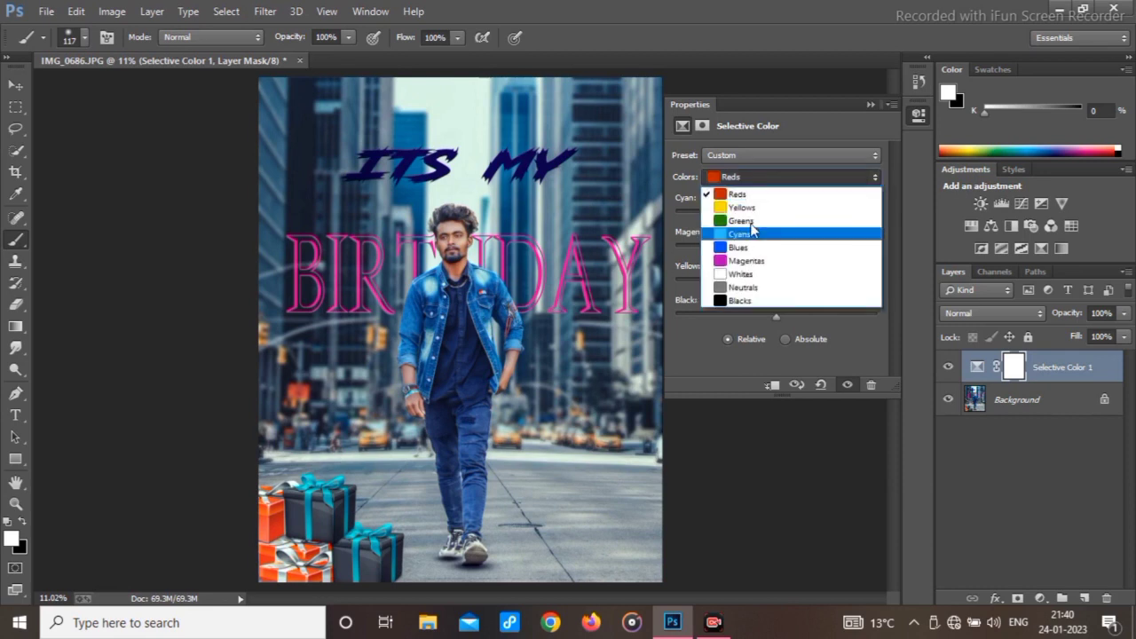
{"action": "left_click", "coordinate": [743, 273]}
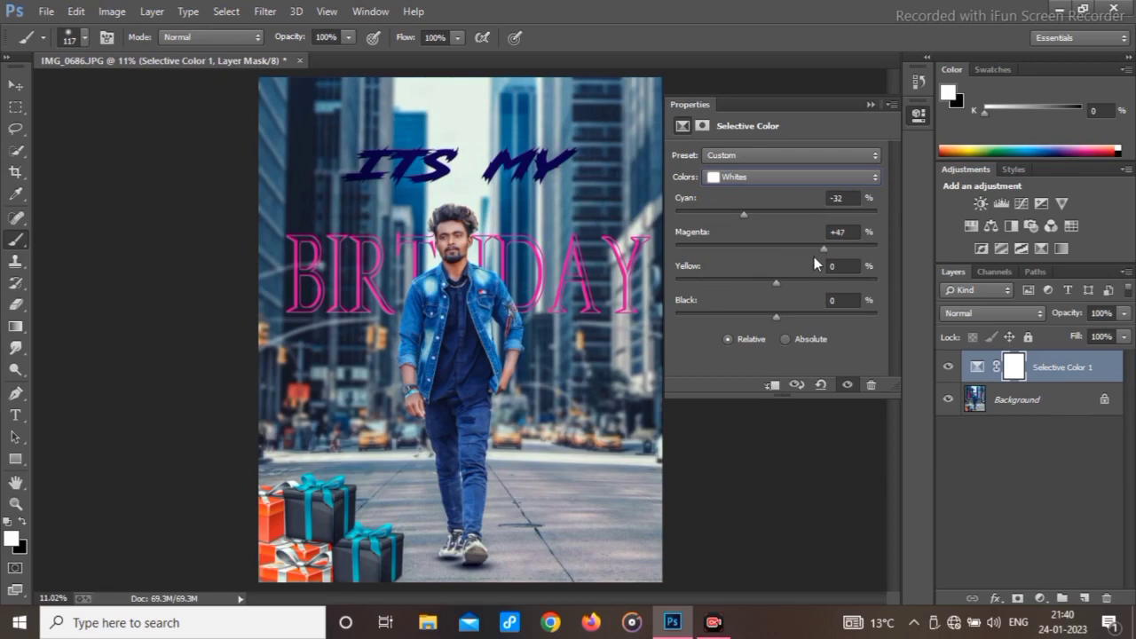
{"action": "left_click_drag", "start_coordinate": [788, 253], "coordinate": [750, 251]}
{"action": "left_click", "coordinate": [454, 245]}
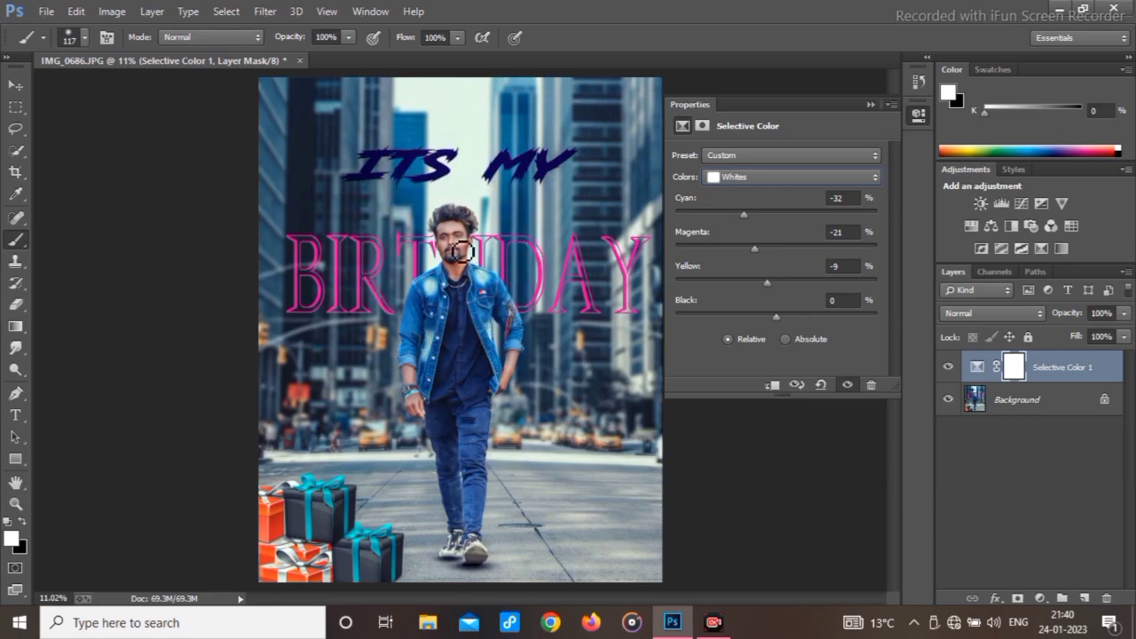
{"action": "left_click", "coordinate": [869, 105]}
{"action": "scroll", "coordinate": [470, 253], "scroll_direction": "up", "scroll_amount": 5}
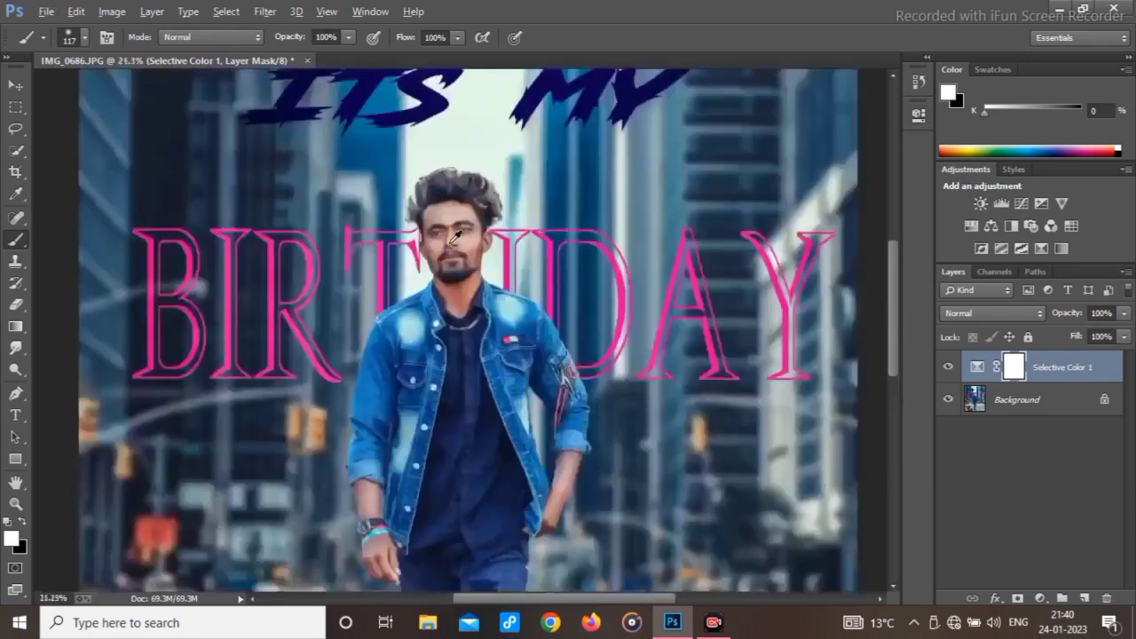
{"action": "scroll", "coordinate": [462, 242], "scroll_direction": "down", "scroll_amount": 2}
{"action": "scroll", "coordinate": [479, 253], "scroll_direction": "down", "scroll_amount": 4}
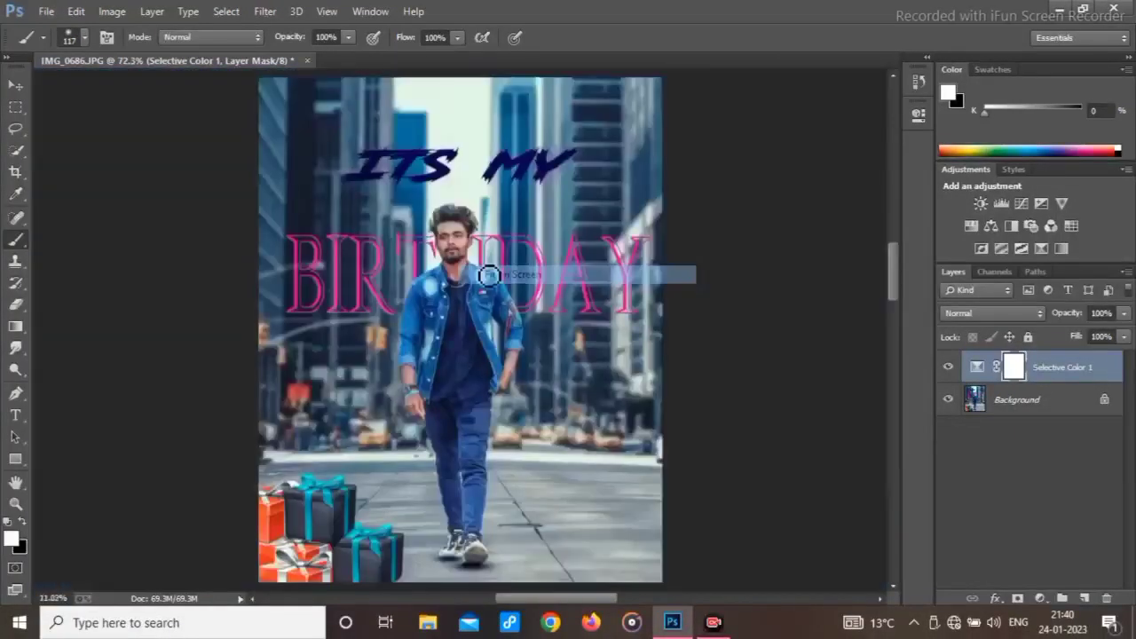
{"action": "left_click", "coordinate": [948, 371]}
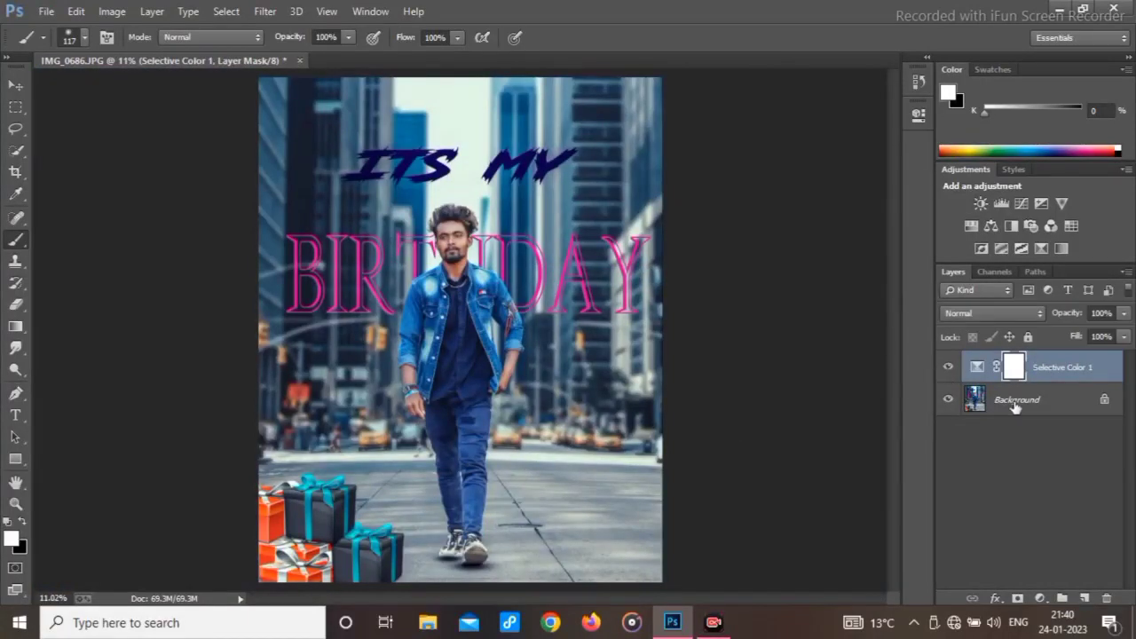
{"action": "right_click", "coordinate": [1016, 404]}
{"action": "left_click", "coordinate": [962, 539]}
Add a new layer and draw a near-black to transparent gradient upward from the image's lower edge to chest height
{"action": "left_click", "coordinate": [1040, 599]}
{"action": "left_click", "coordinate": [914, 521]}
{"action": "left_click", "coordinate": [1084, 599]}
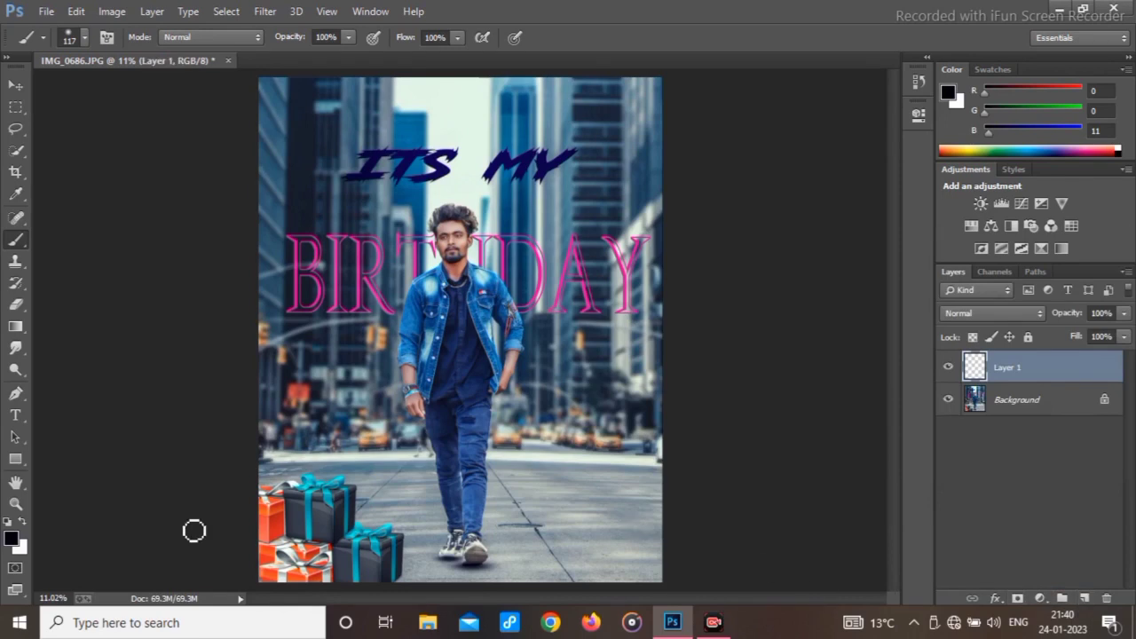
{"action": "left_click", "coordinate": [16, 327]}
{"action": "left_click_drag", "start_coordinate": [458, 581], "coordinate": [456, 314]}
Stretch the gradient layer to 184.16% height, reduce its opacity to 83% and flatten the image
{"action": "key", "text": "ctrl+t"}
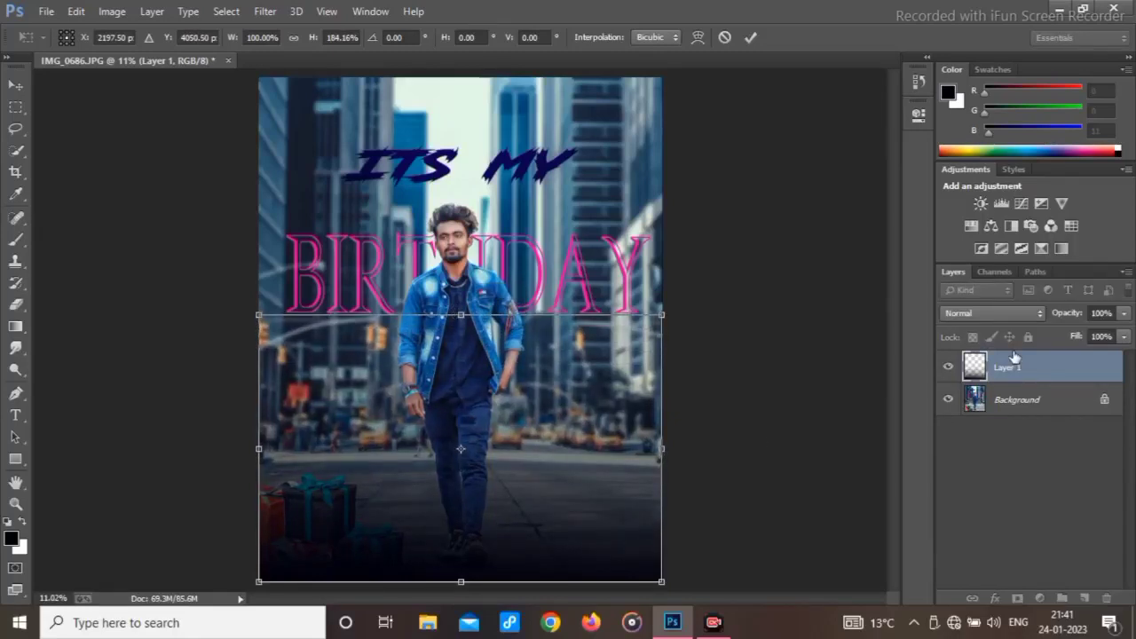
{"action": "left_click_drag", "start_coordinate": [1067, 317], "coordinate": [1052, 319]}
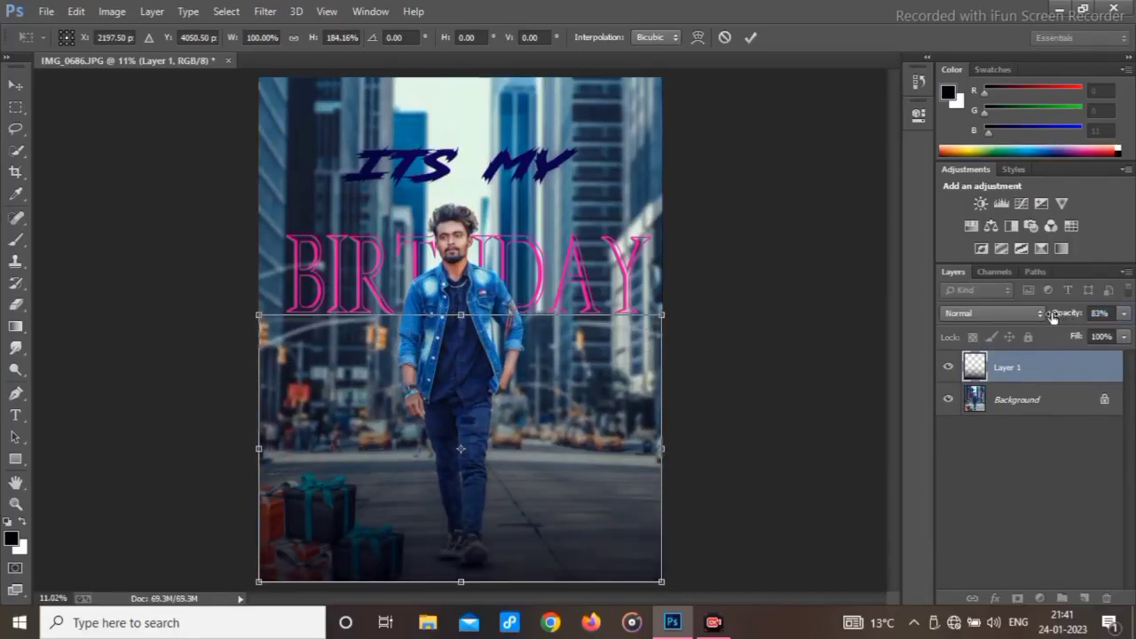
{"action": "left_click", "coordinate": [750, 37]}
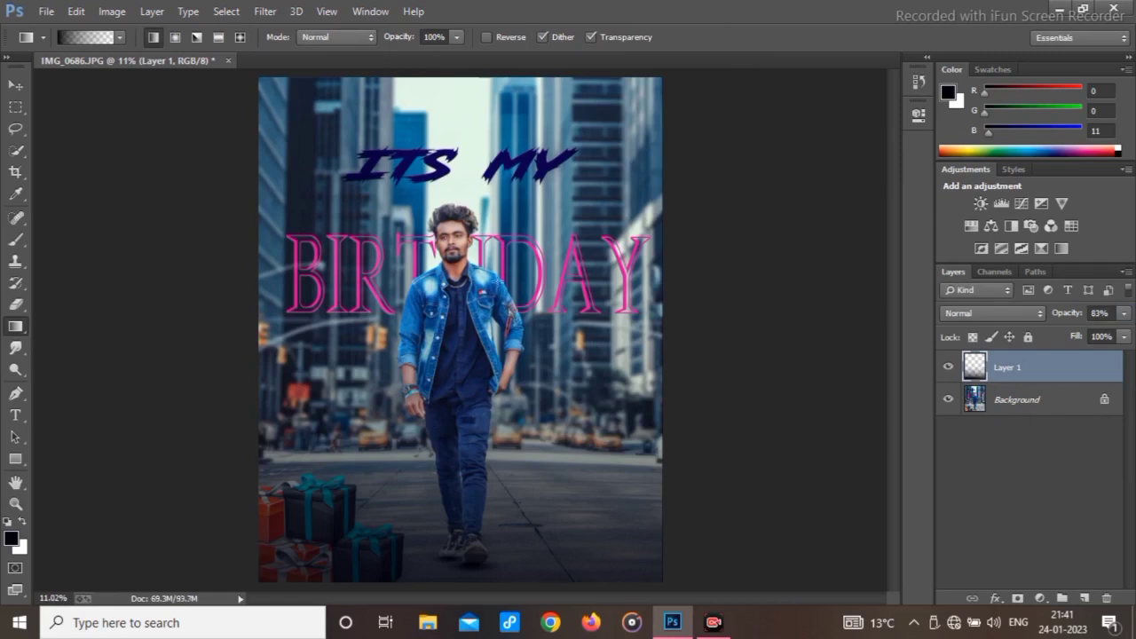
{"action": "right_click", "coordinate": [985, 368]}
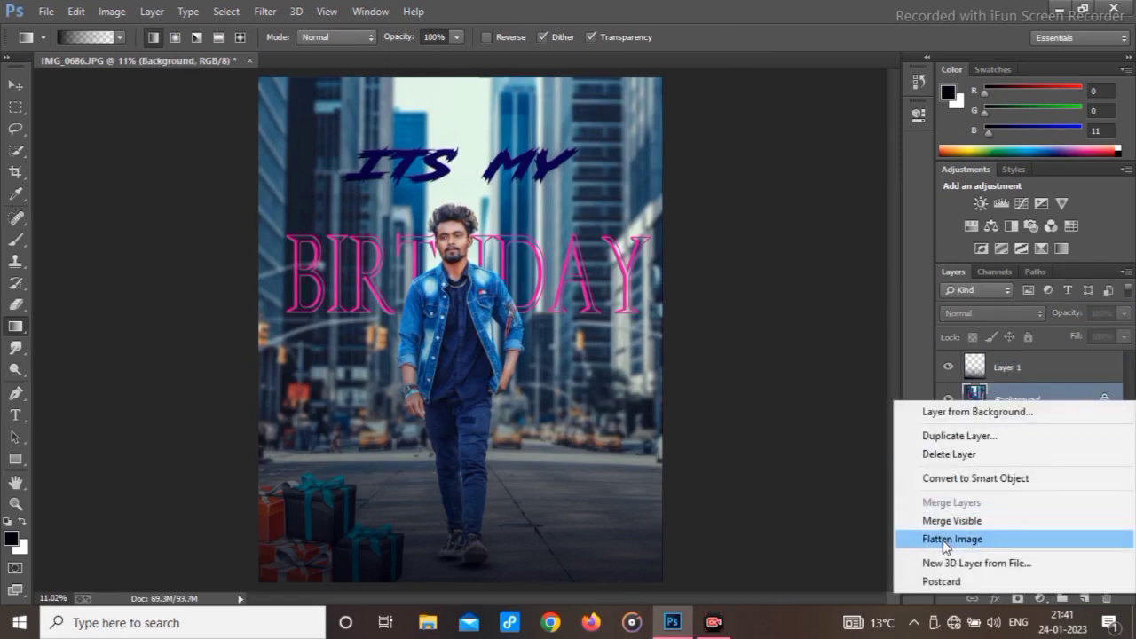
{"action": "left_click", "coordinate": [976, 539]}
Place the logo image IMG_0543 as an embedded layer over the composite
{"action": "left_click", "coordinate": [47, 11]}
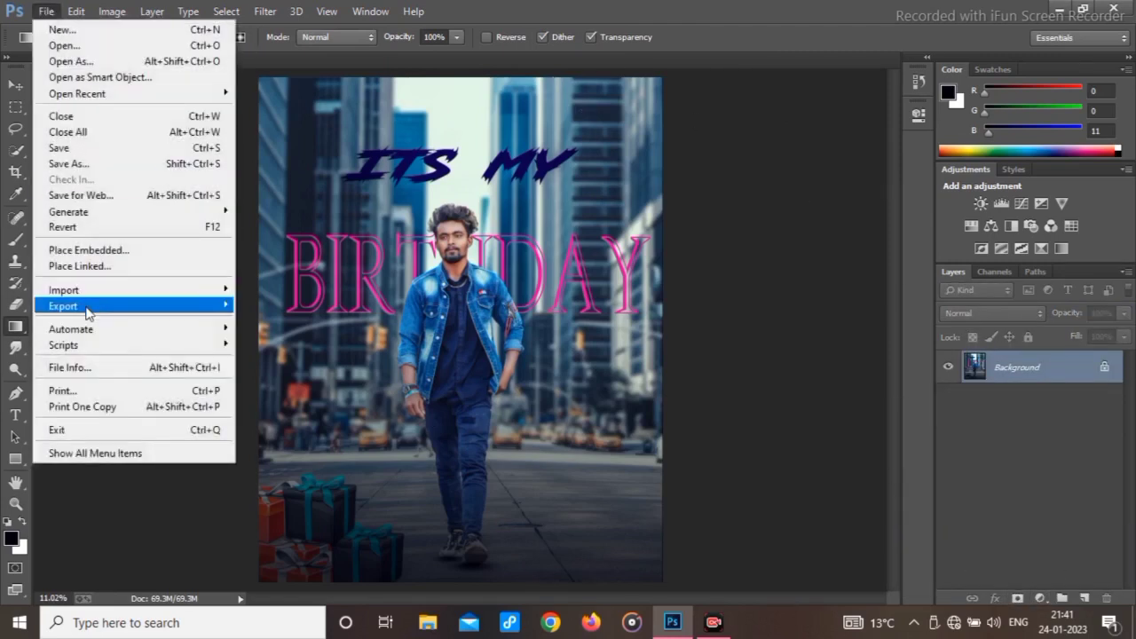
{"action": "left_click", "coordinate": [121, 250]}
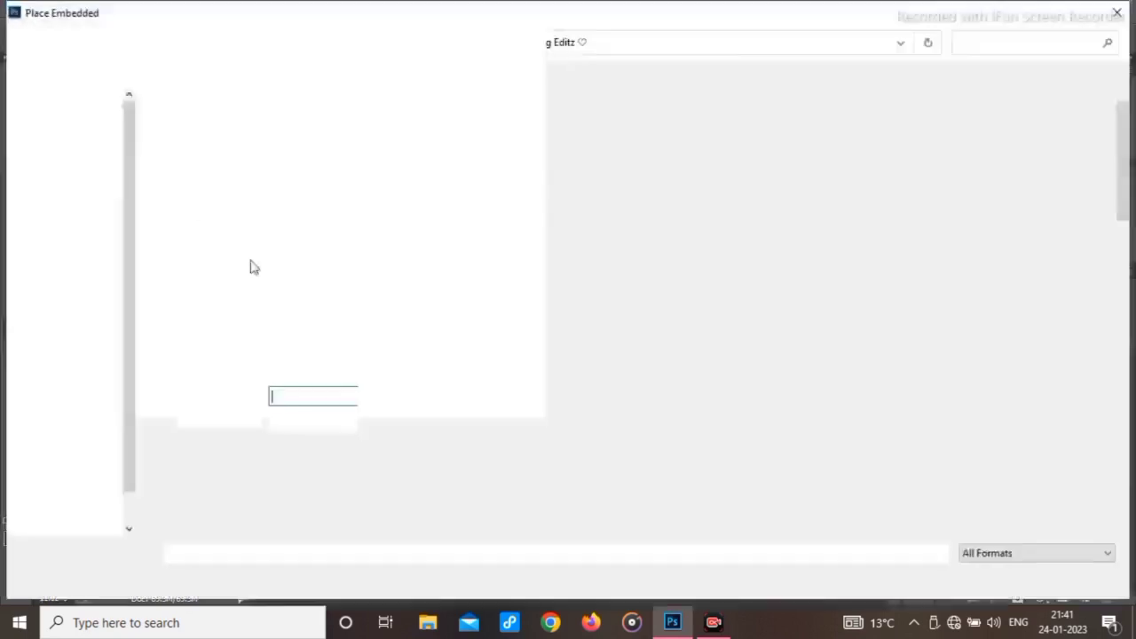
{"action": "left_click", "coordinate": [86, 43]}
{"action": "left_click", "coordinate": [86, 42]}
{"action": "left_click", "coordinate": [86, 43]}
{"action": "double_click", "coordinate": [284, 140]}
{"action": "double_click", "coordinate": [276, 150]}
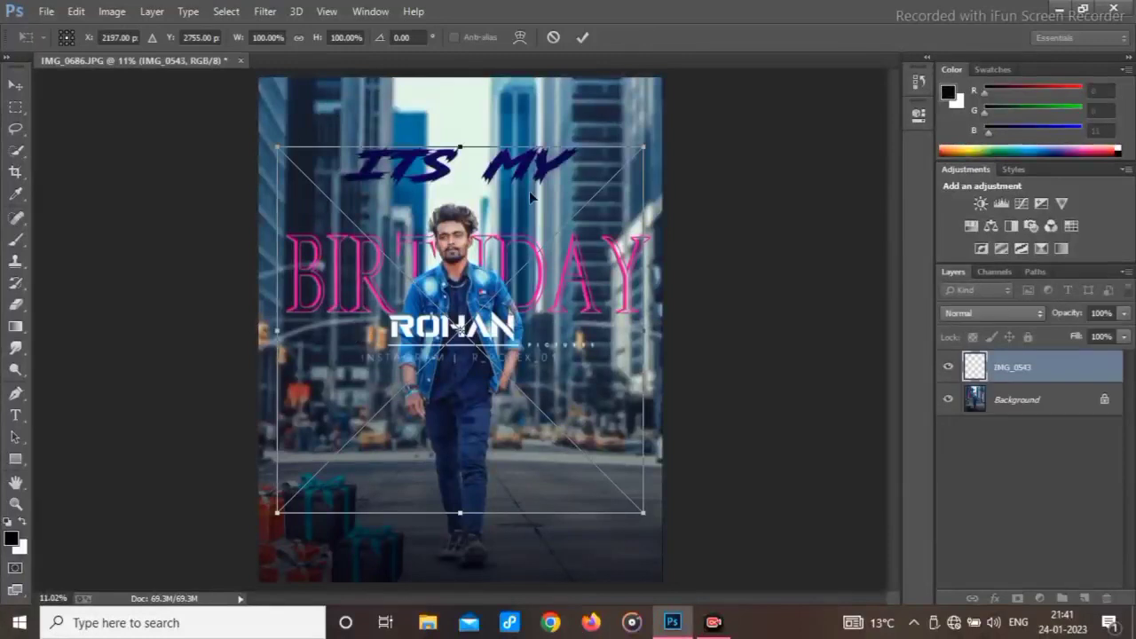
Scale the logo to about 15.05% width and 17.85% height and position it on the street beside the man's legs
{"action": "left_click_drag", "start_coordinate": [643, 147], "coordinate": [592, 458]}
{"action": "left_click", "coordinate": [1004, 316]}
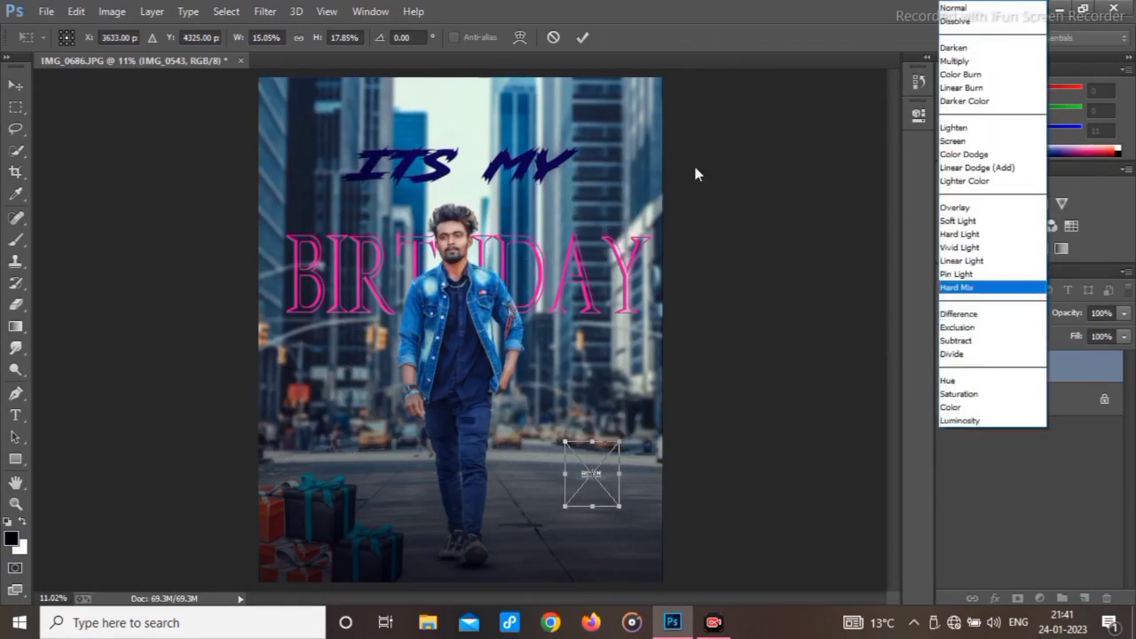
{"action": "left_click", "coordinate": [581, 37]}
{"action": "key", "text": "g"}
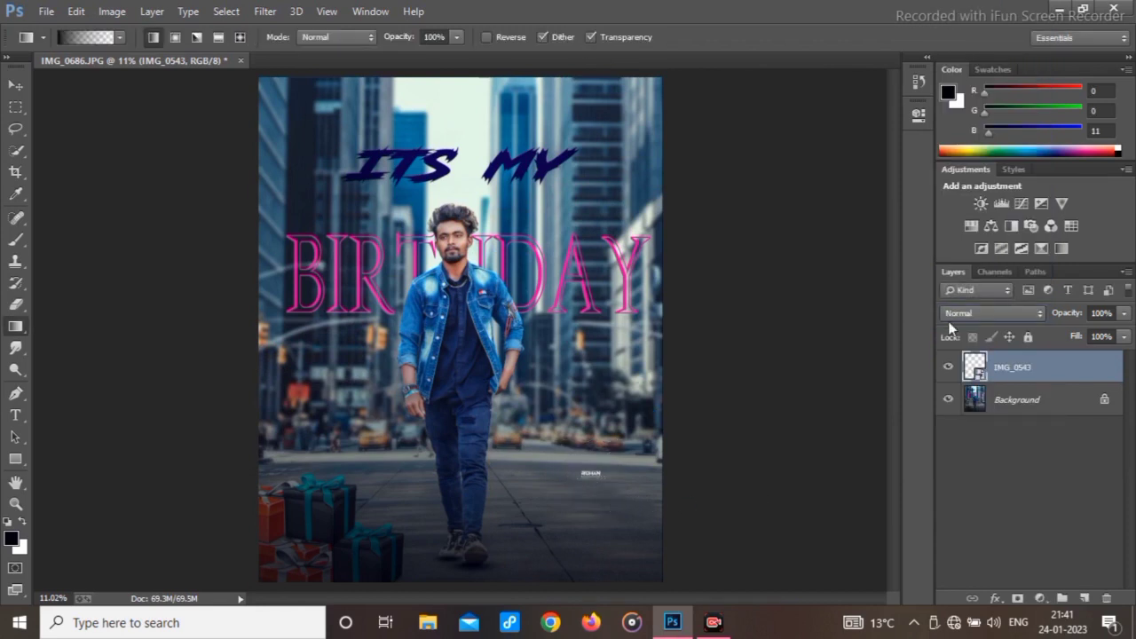
Try other blend modes on the logo layer and flatten the image
{"action": "left_click", "coordinate": [958, 314]}
{"action": "left_click", "coordinate": [952, 344]}
{"action": "left_click", "coordinate": [982, 316]}
{"action": "left_click", "coordinate": [954, 17]}
{"action": "right_click", "coordinate": [1029, 399]}
{"action": "left_click", "coordinate": [932, 535]}
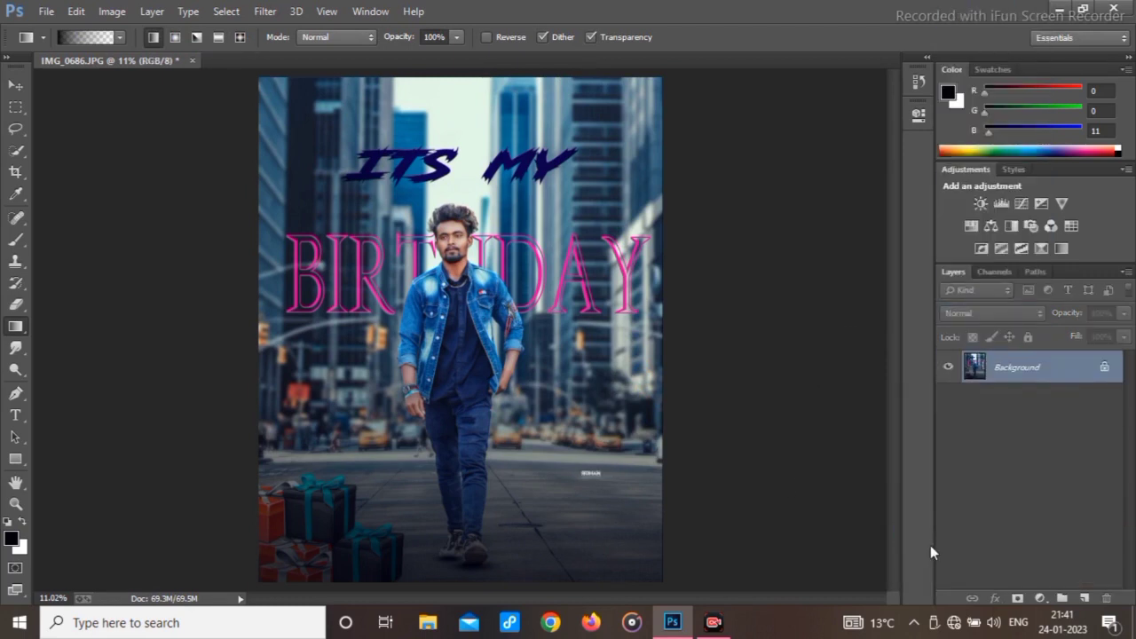
Save the composite as JPEG IMG_0686 in the POTOSHOP efx folder on drive D, at Maximum quality 12 with Baseline ("Standard") format
{"action": "key", "text": "shift+ctrl+s"}
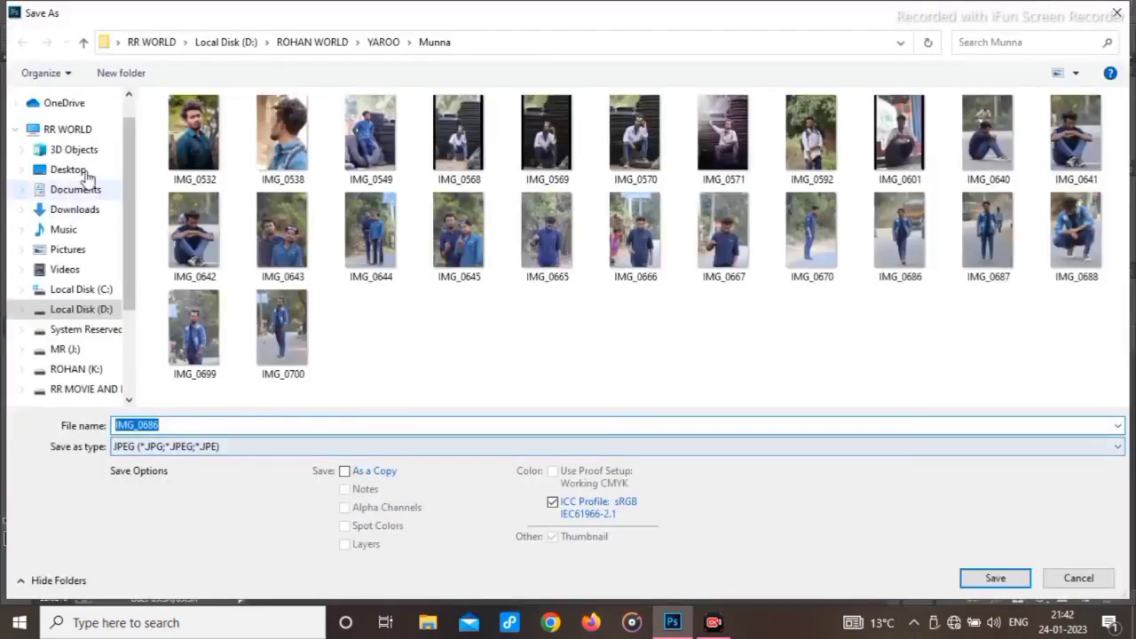
{"action": "left_click", "coordinate": [80, 308]}
{"action": "double_click", "coordinate": [195, 135]}
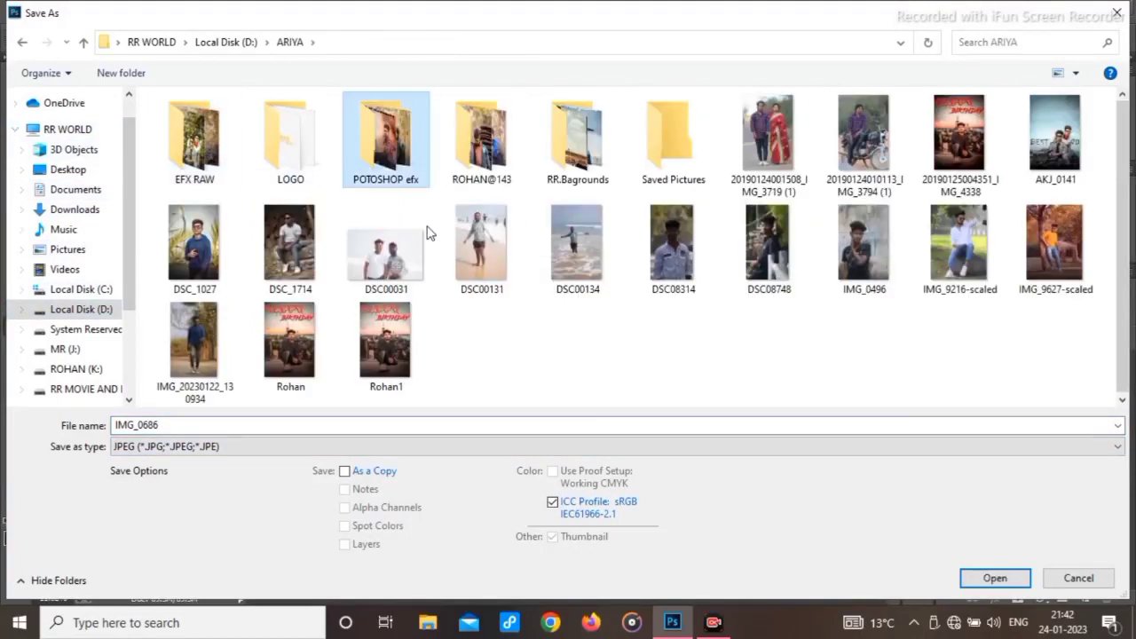
{"action": "double_click", "coordinate": [387, 137]}
{"action": "left_click", "coordinate": [989, 577]}
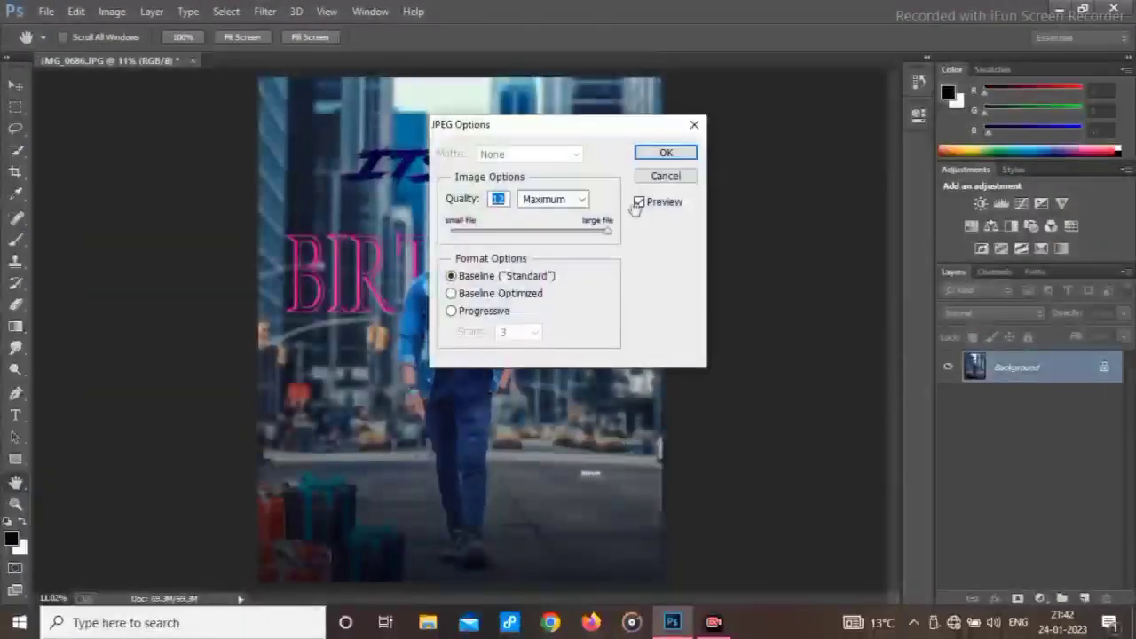
{"action": "left_click", "coordinate": [666, 155]}
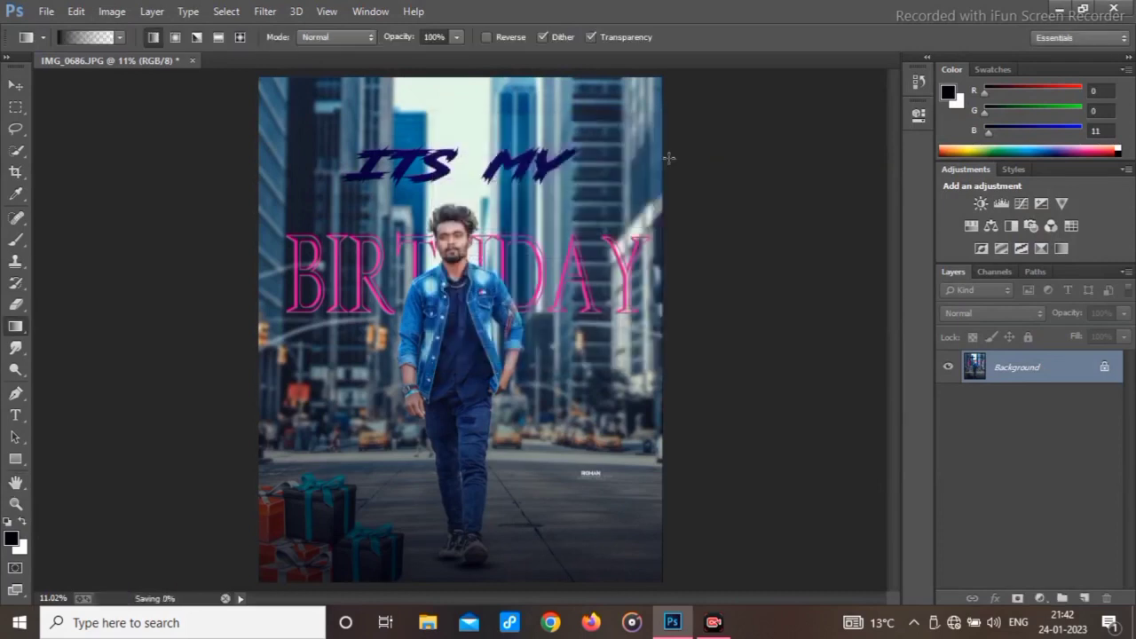